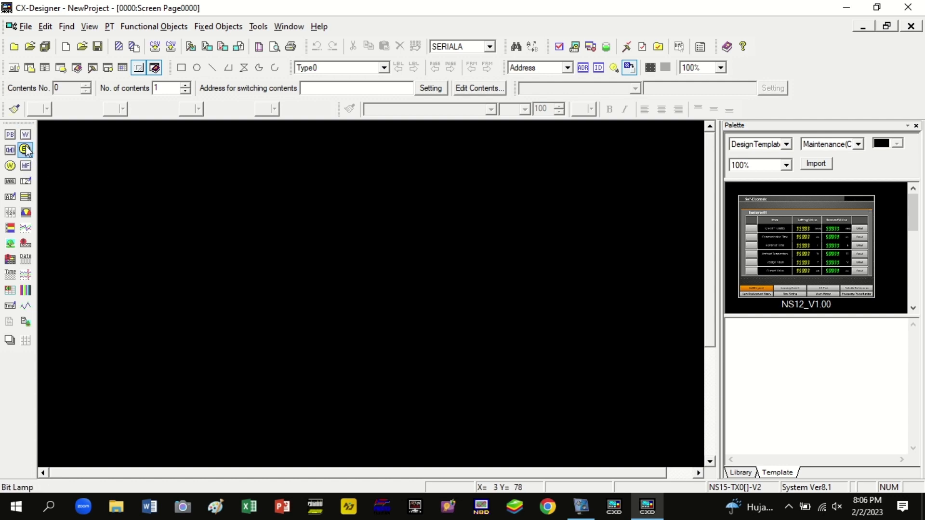
Add a bit lamp to the upper-left of the blank screen page and set its ON shape to the yellow horizontal Conveyer belt from Others
left_click(26, 151)
left_click_drag(107, 166, 155, 218)
double_click(140, 201)
left_click(309, 70)
left_click(337, 191)
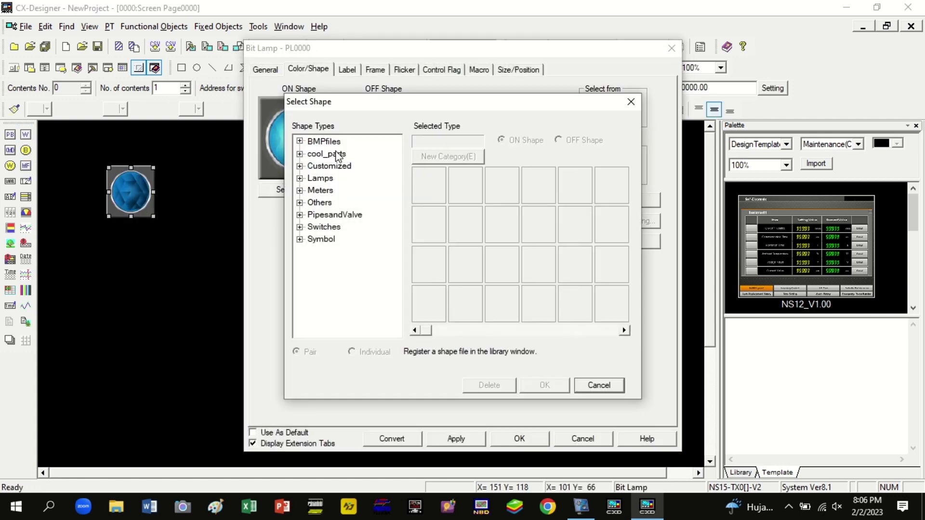
double_click(322, 203)
left_click(336, 227)
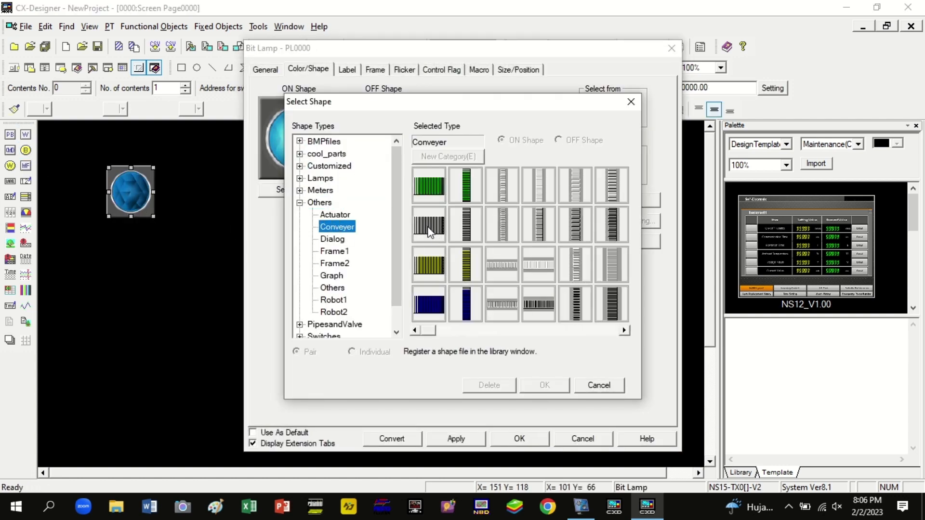
left_click(429, 274)
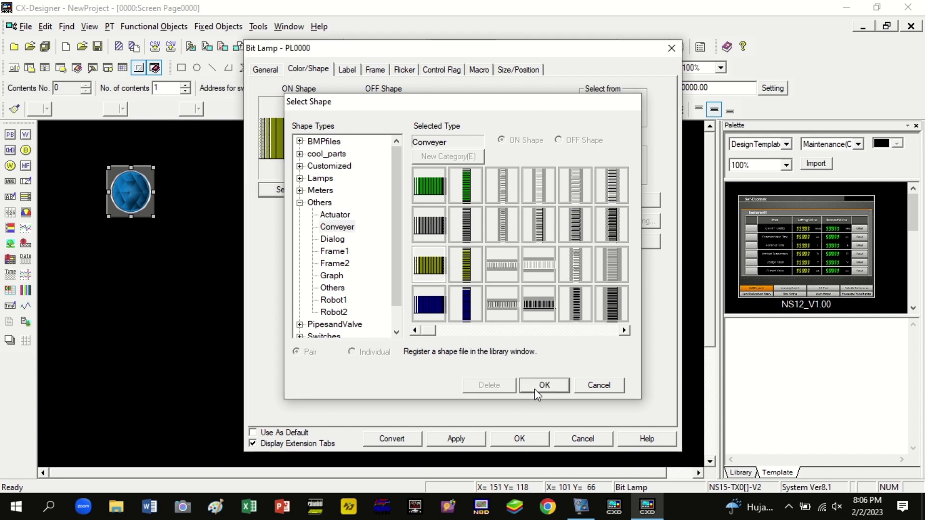
left_click(544, 385)
Set the lamp's OFF shape to the gray horizontal Conveyer belt and accept the lamp's settings
left_click(410, 190)
double_click(433, 235)
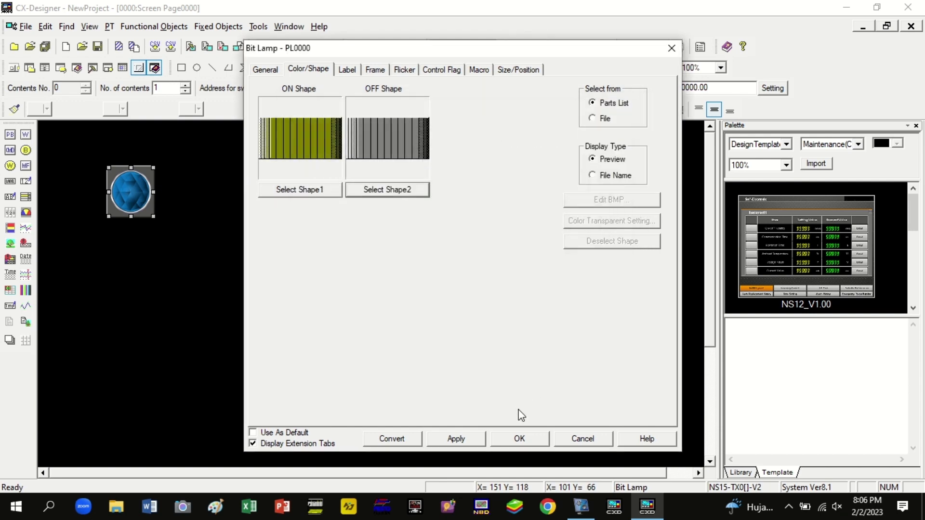
left_click(519, 439)
Stretch the conveyor lamp into a long, thin horizontal belt across the lower part of the screen page
left_click_drag(138, 199, 597, 337)
left_click_drag(357, 301, 347, 370)
left_click_drag(444, 366, 440, 392)
left_click_drag(369, 393, 369, 389)
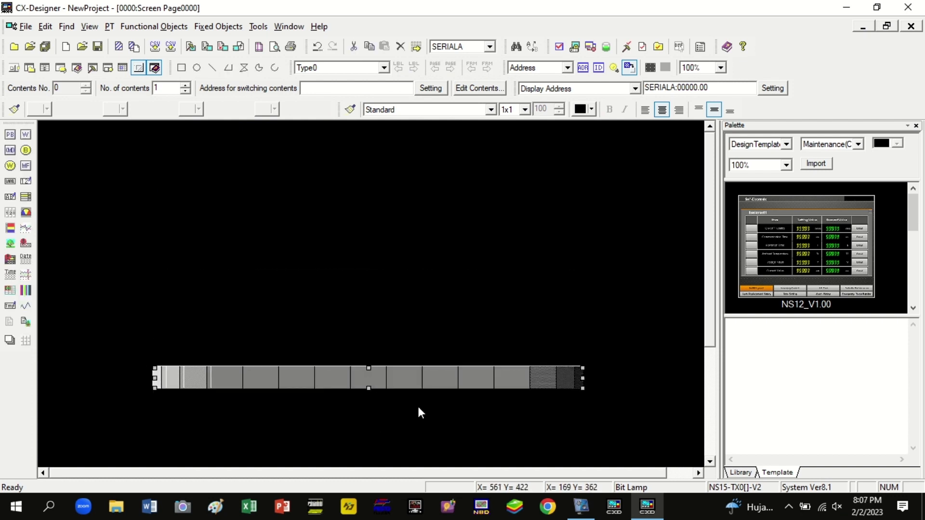
left_click(419, 411)
Add a second bit lamp above the belt's left end and open its color and shape settings
left_click(26, 150)
left_click_drag(122, 176, 211, 234)
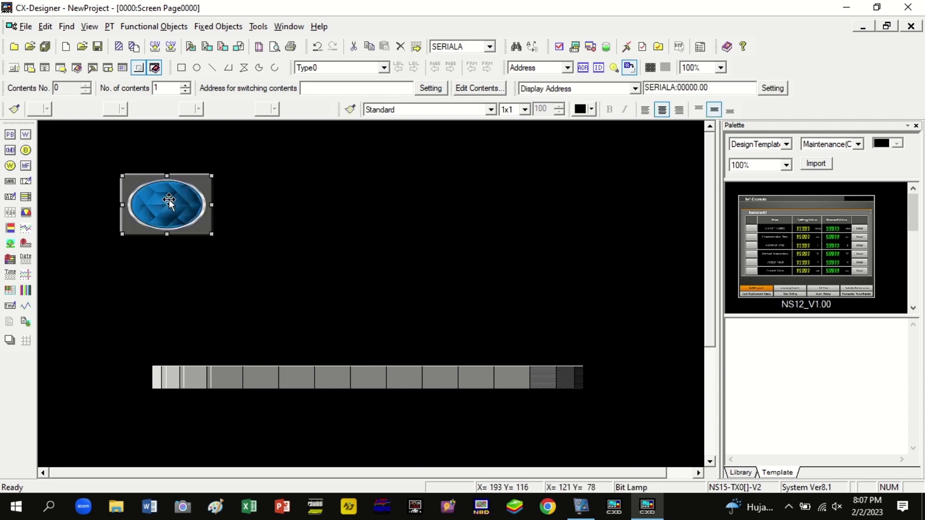
double_click(166, 205)
left_click(311, 70)
Set the second lamp's ON shape to the ribbed left half-octagon with a yellow circle from the Conveyer shapes
left_click(297, 190)
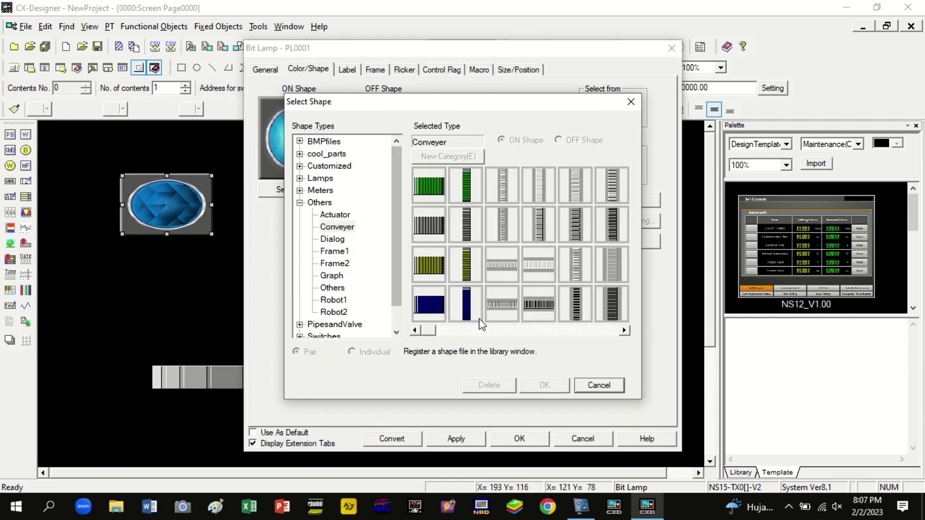
left_click(624, 330)
left_click(623, 331)
left_click(622, 331)
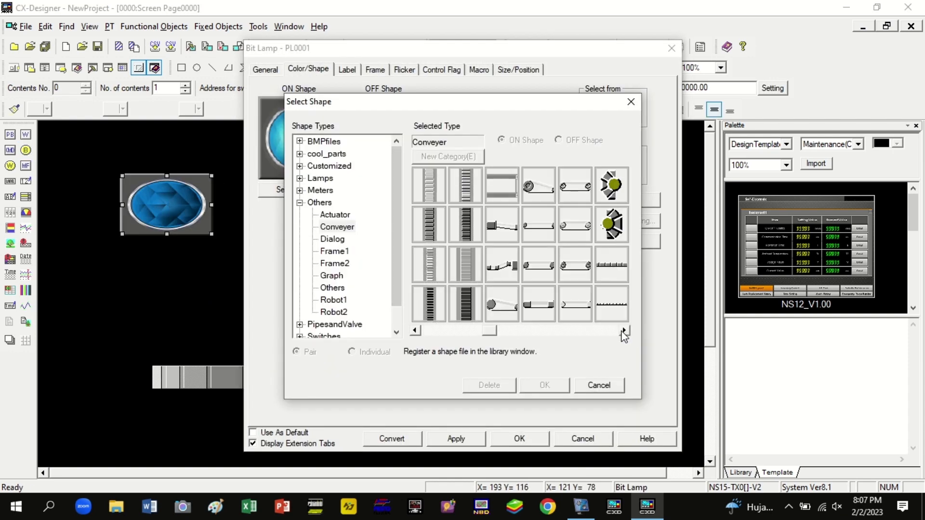
left_click(623, 331)
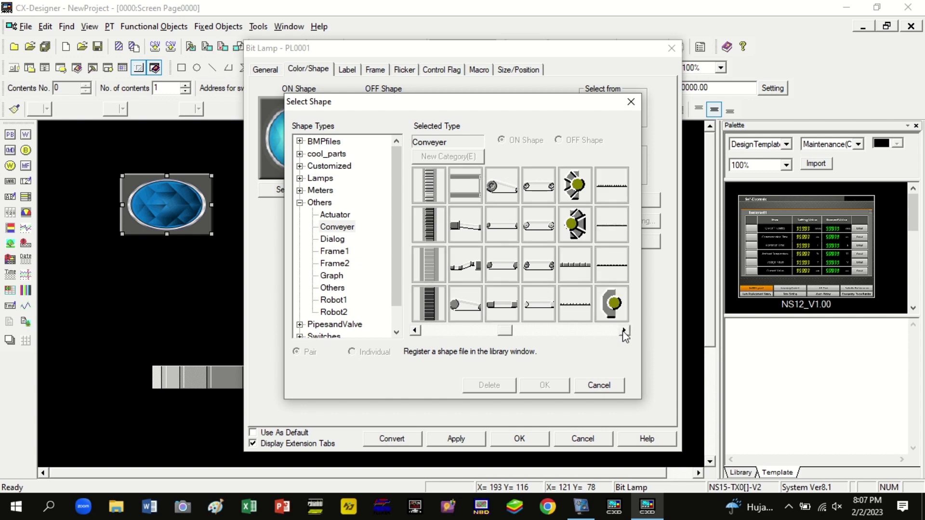
left_click(575, 186)
left_click(544, 385)
Set the second lamp's OFF shape to the plain gray left half-octagon with a yellow circle
left_click(403, 197)
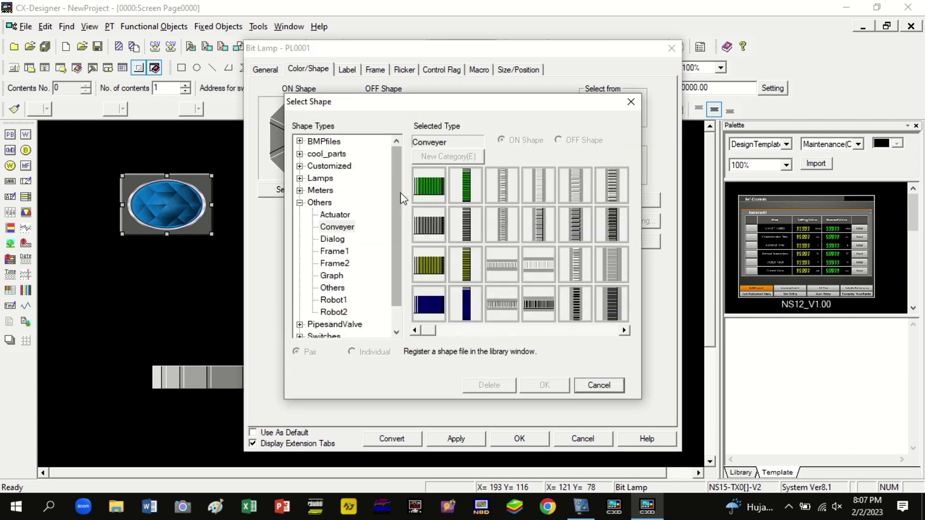
left_click(594, 331)
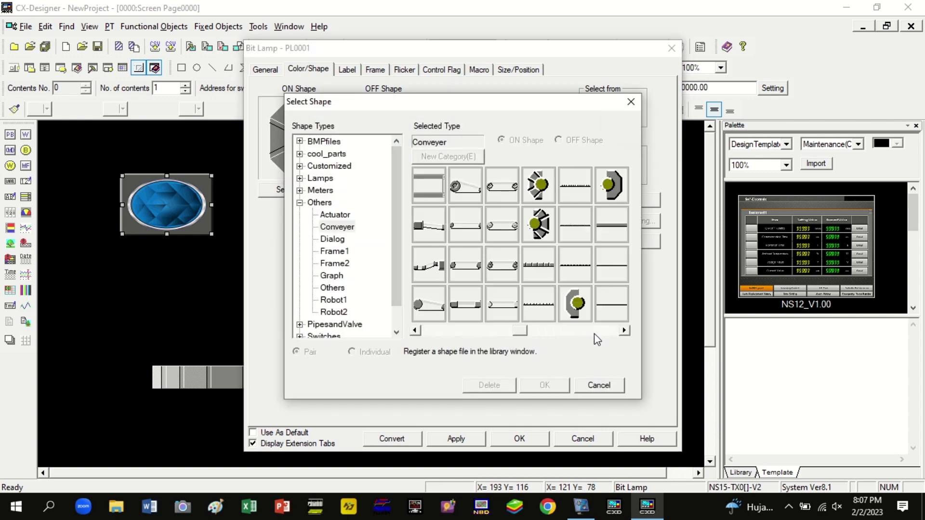
left_click(574, 309)
left_click(544, 385)
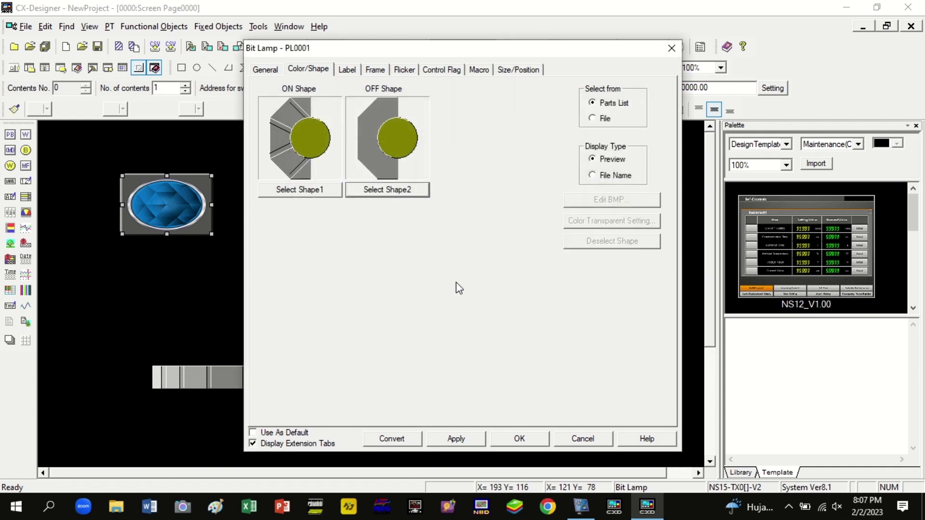
Set the second lamp's ON shape to the plain left half-octagon and its OFF shape to the ribbed one, and accept the settings
left_click(322, 193)
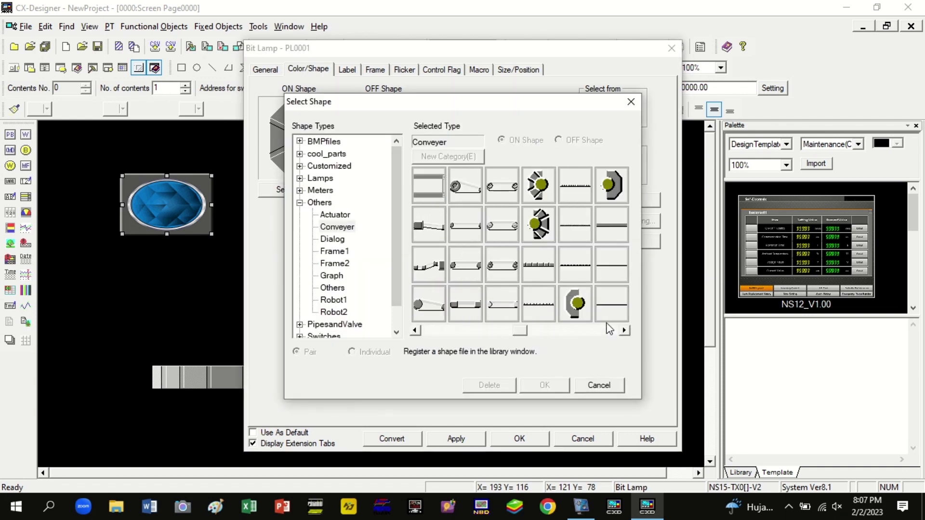
left_click(575, 304)
left_click(544, 385)
left_click(394, 190)
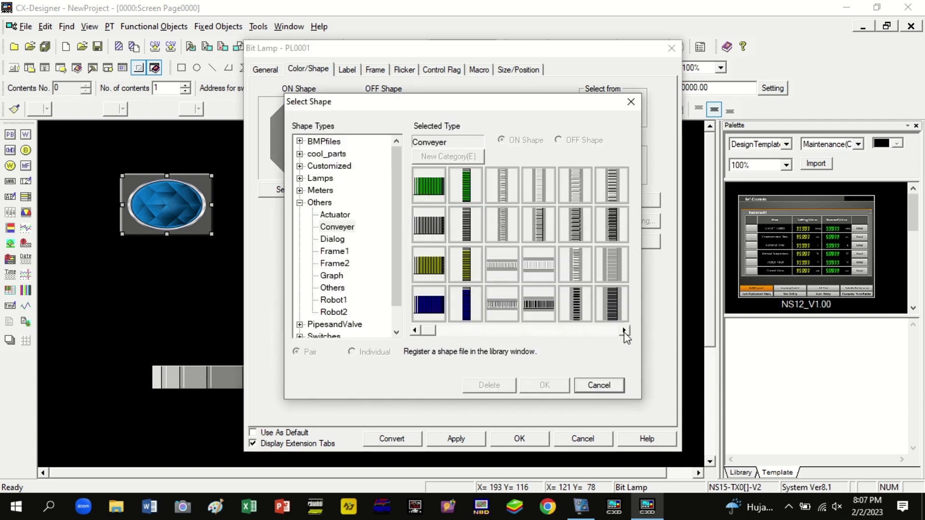
left_click(623, 331)
left_click(538, 187)
left_click(543, 385)
left_click(510, 439)
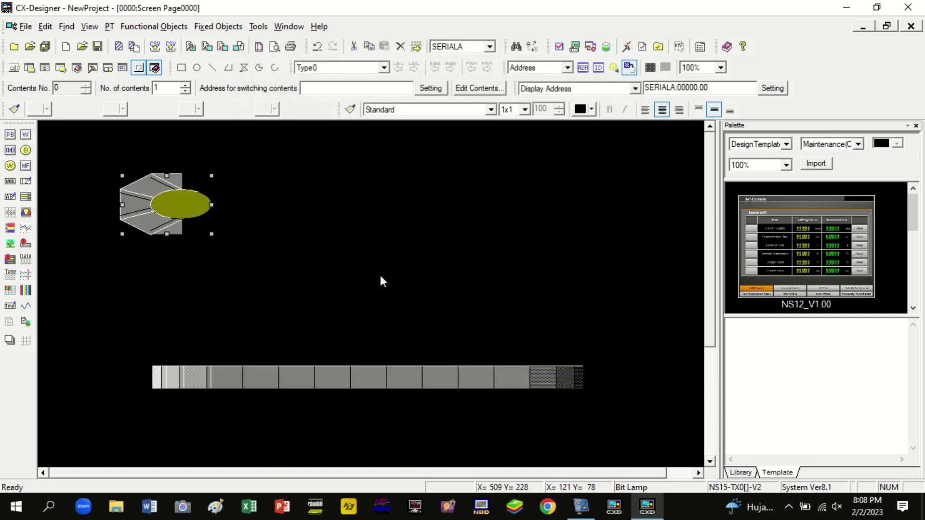
Shrink the left half-octagon lamp and place it directly beneath the middle of the long conveyor belt
left_click_drag(212, 205, 172, 204)
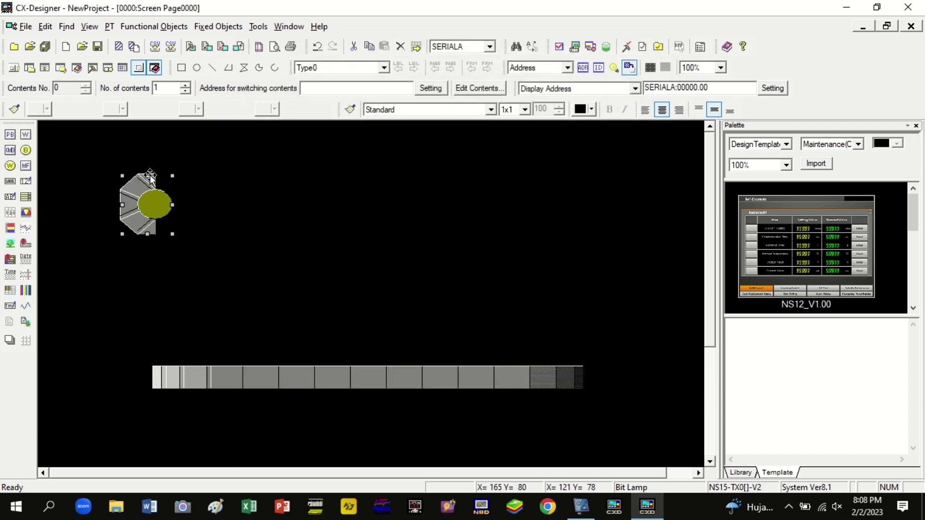
left_click_drag(146, 175, 146, 218)
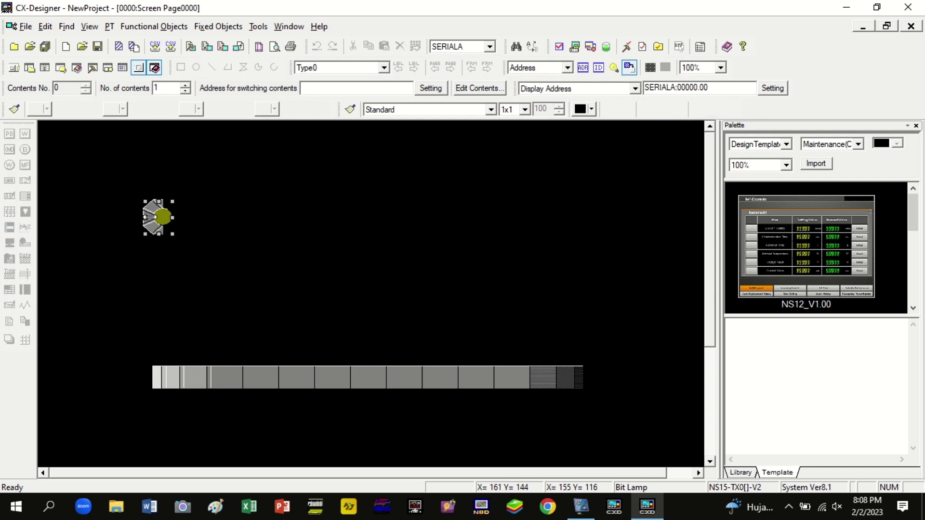
scroll(308, 241, "down", 2)
left_click_drag(152, 185, 363, 379)
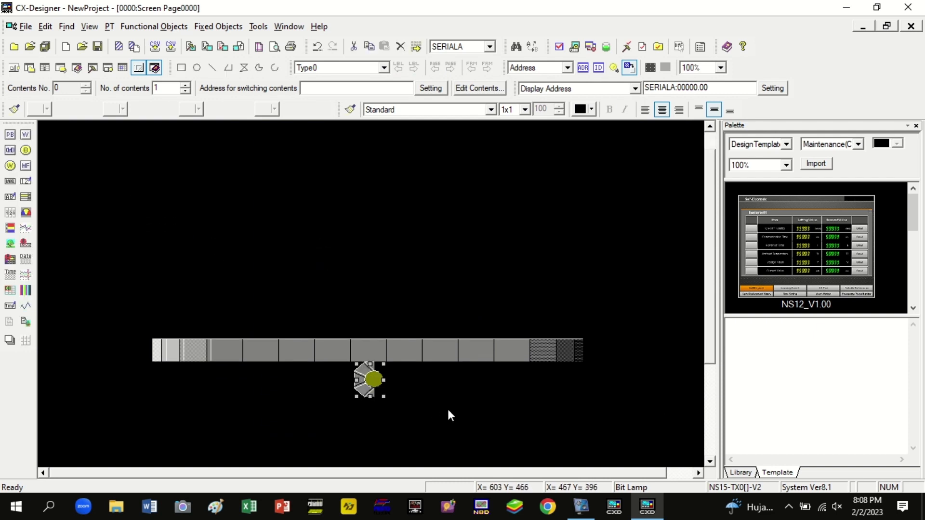
left_click(366, 382)
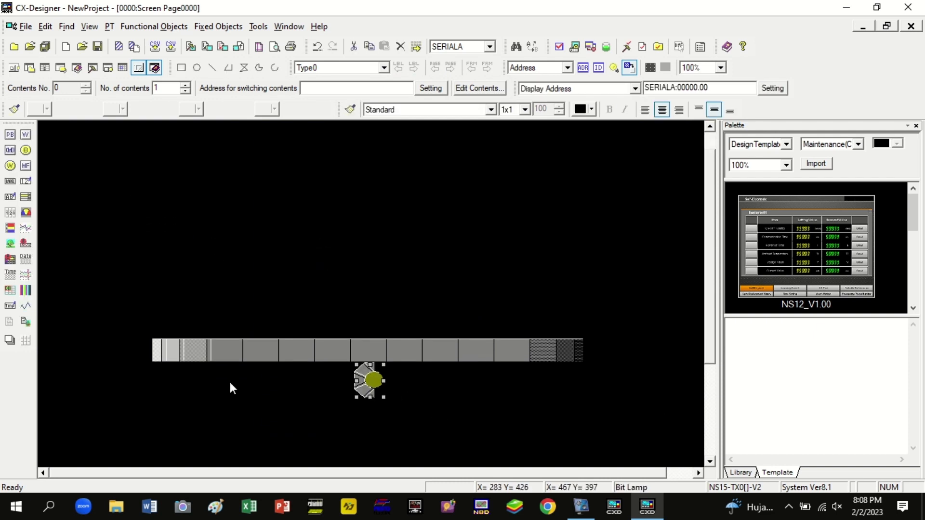
left_click(429, 244)
Add a third bit lamp above the belt and set its ON shape to the plain right half-octagon with a yellow circle
left_click(25, 150)
left_click_drag(160, 162, 211, 217)
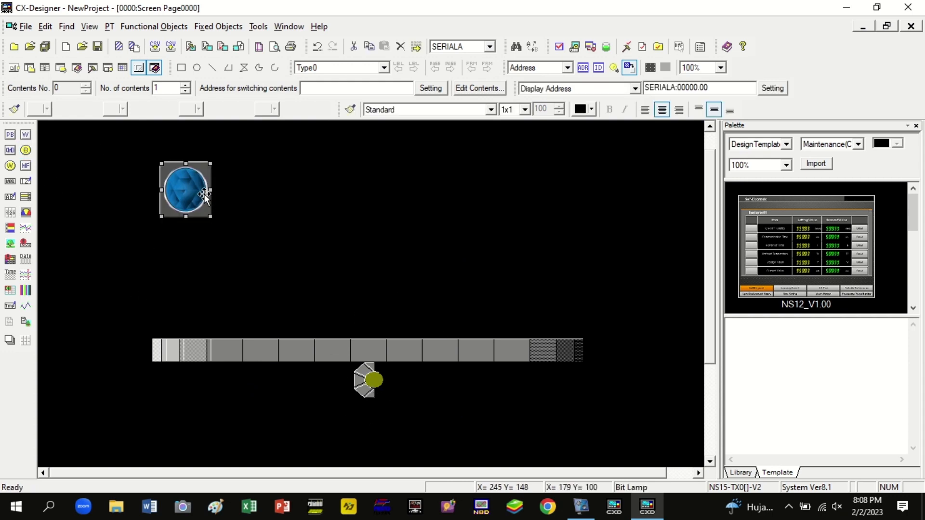
double_click(204, 195)
left_click(307, 68)
left_click(310, 192)
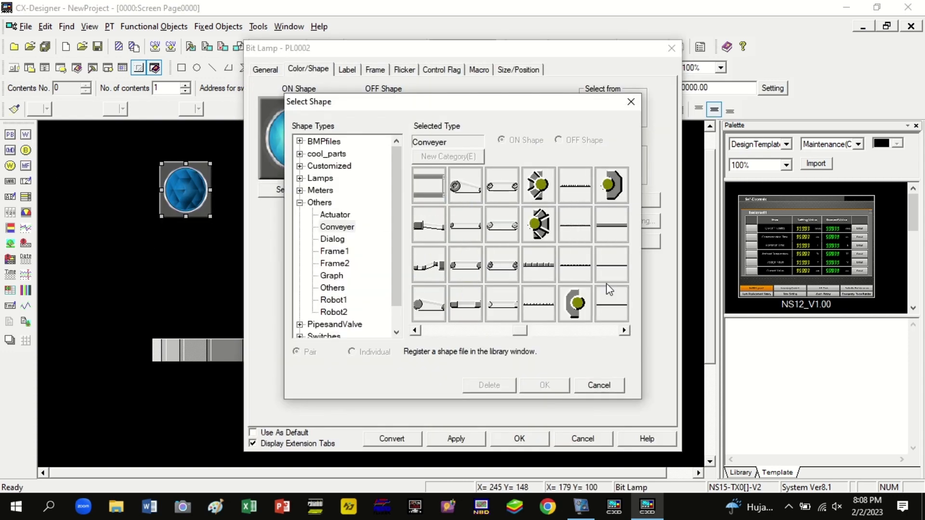
left_click(612, 186)
left_click(545, 385)
Set the third lamp's OFF shape to the ribbed right half-octagon with a yellow circle and accept the settings
left_click(396, 190)
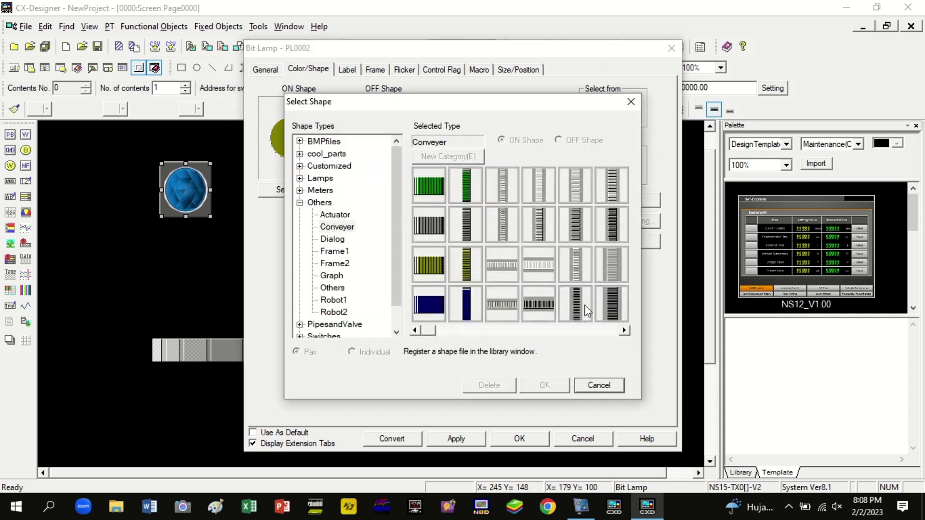
left_click(607, 331)
left_click(548, 212)
left_click(550, 387)
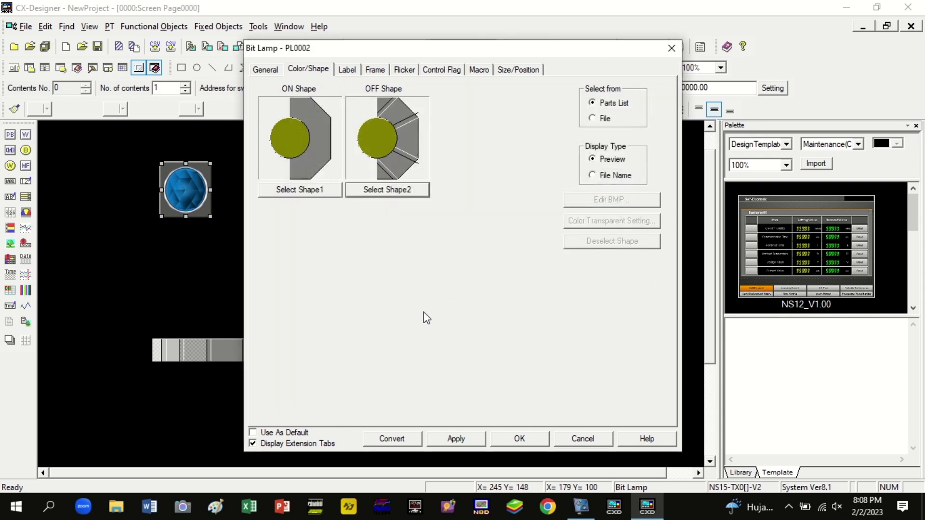
left_click(519, 438)
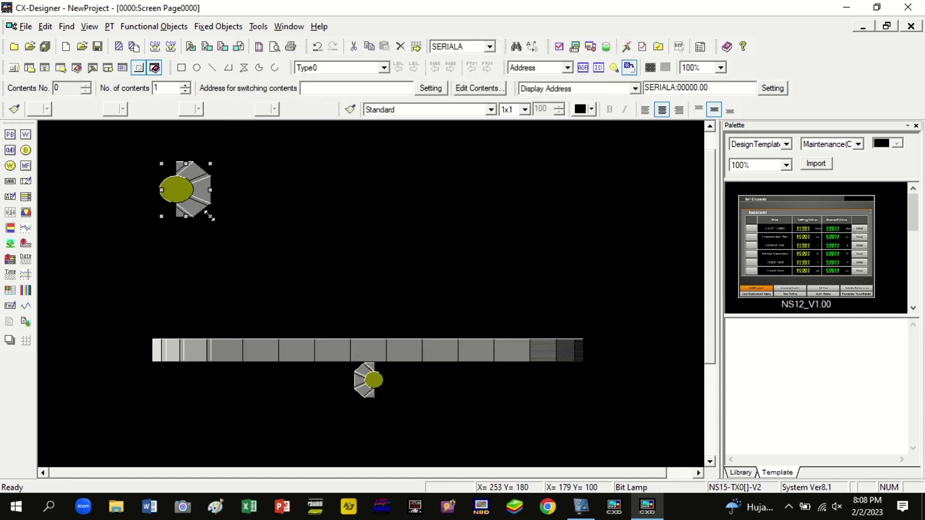
Shrink the right half-octagon lamp to roughly the size of the one beneath the belt
left_click_drag(209, 215, 192, 205)
left_click_drag(161, 163, 169, 166)
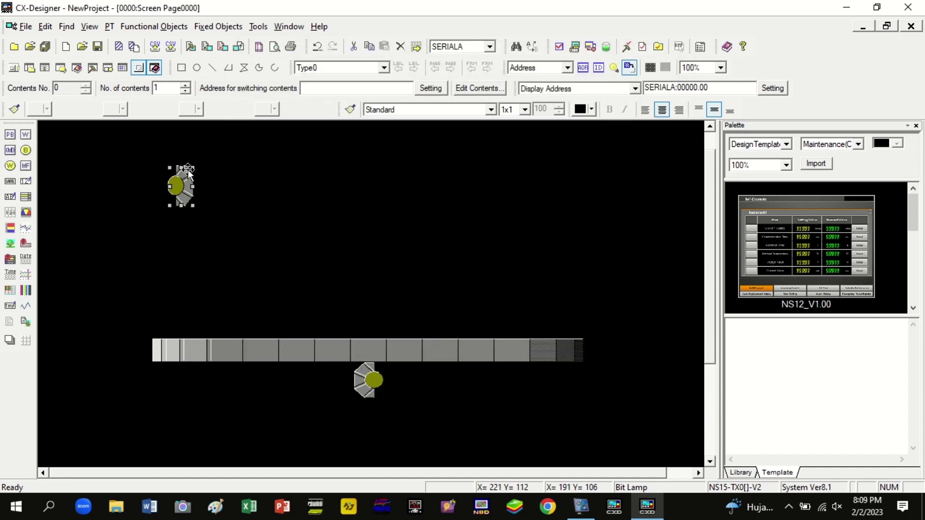
left_click(194, 202)
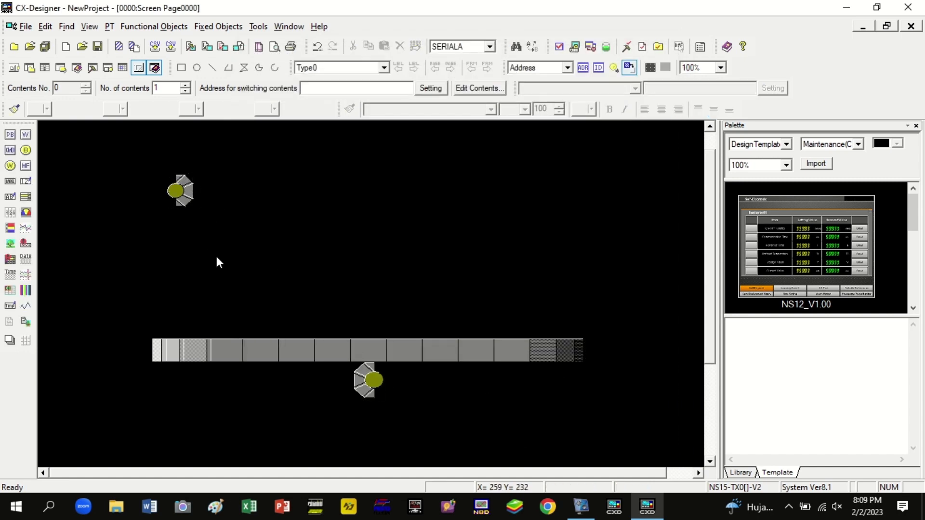
Make the left half-octagon lamp slightly smaller and move the right half-octagon lamp beneath the belt's right end
left_click(376, 389)
left_click_drag(385, 399, 378, 393)
left_click_drag(186, 197, 570, 390)
left_click(571, 391)
left_click(571, 391)
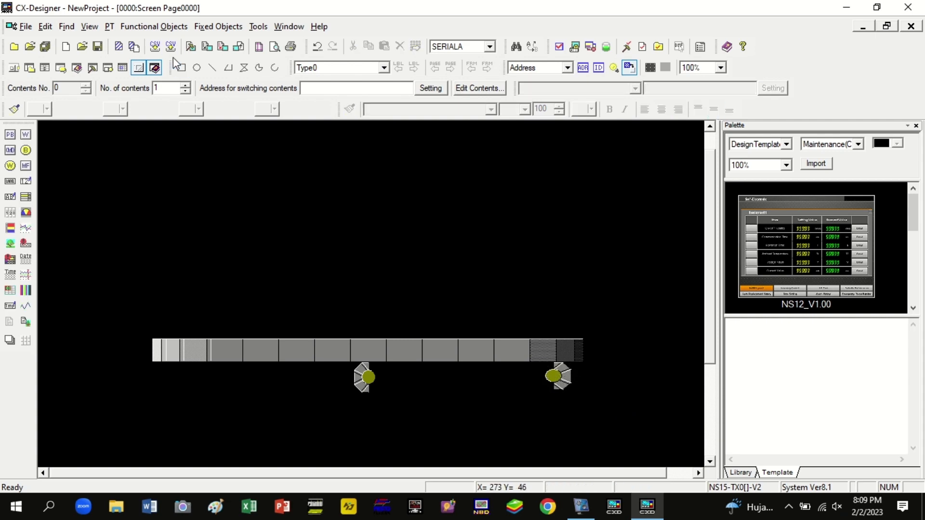
Add a fourth bit lamp above the belt and set its ON shape to the side-view conveyor with light rollers
left_click(26, 150)
left_click_drag(227, 176, 324, 245)
left_click(301, 76)
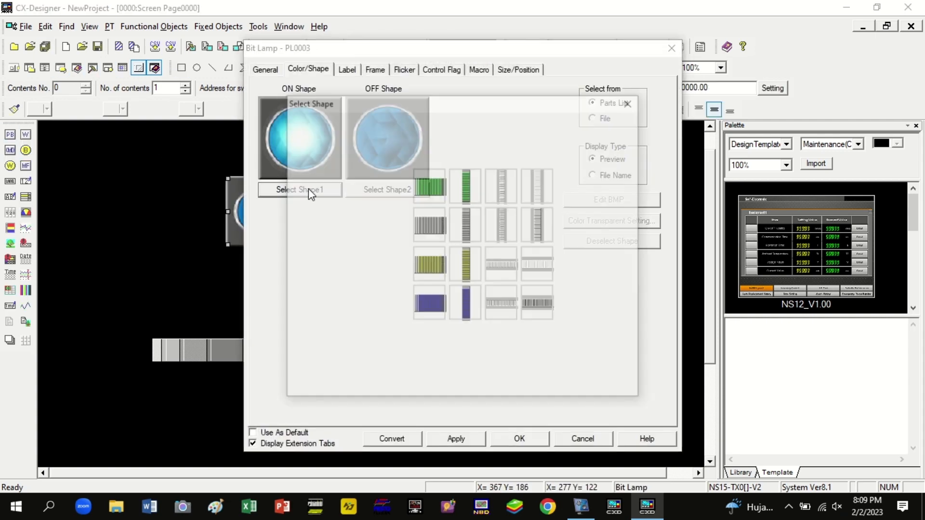
left_click(309, 189)
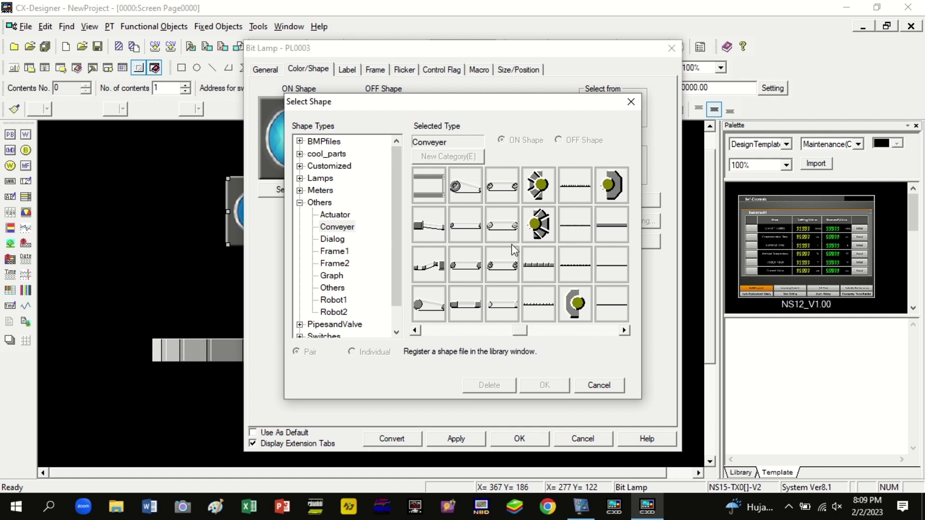
left_click(501, 227)
left_click(545, 386)
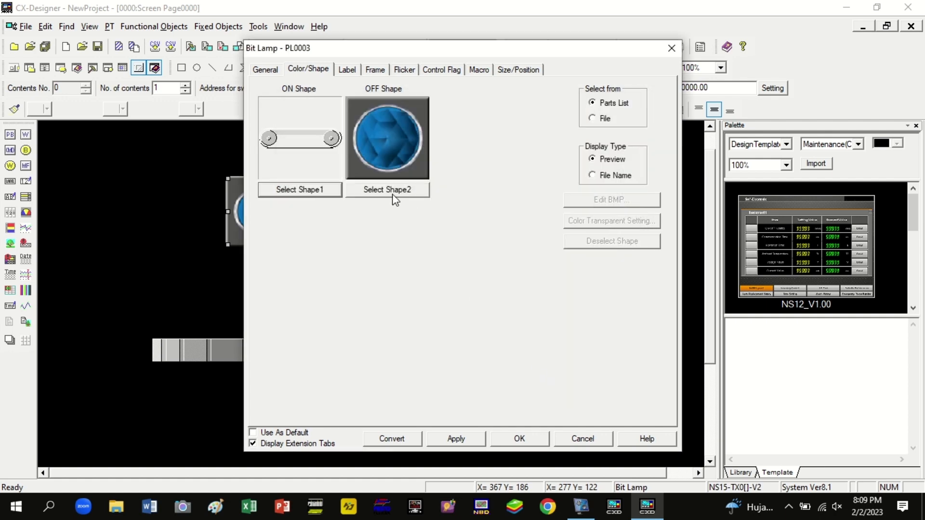
Set the fourth lamp's OFF shape to the side-view conveyor with dark rollers and accept the settings
left_click(394, 193)
left_click(505, 195)
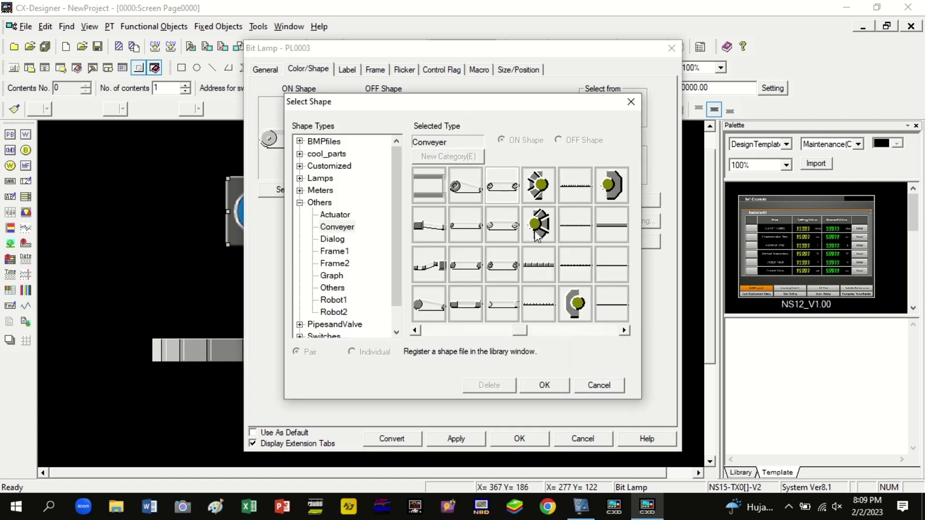
left_click(549, 386)
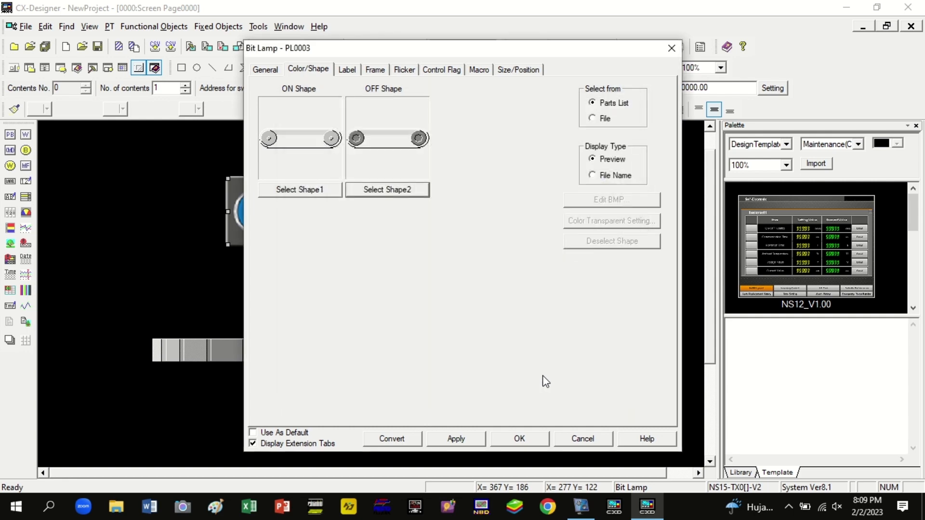
left_click(535, 445)
Resize the roller conveyor lamp to a short, thin strip and place it beneath the belt between the two half-octagon lamps
left_click_drag(320, 211, 588, 211)
left_click_drag(408, 245, 409, 218)
left_click_drag(588, 198, 477, 198)
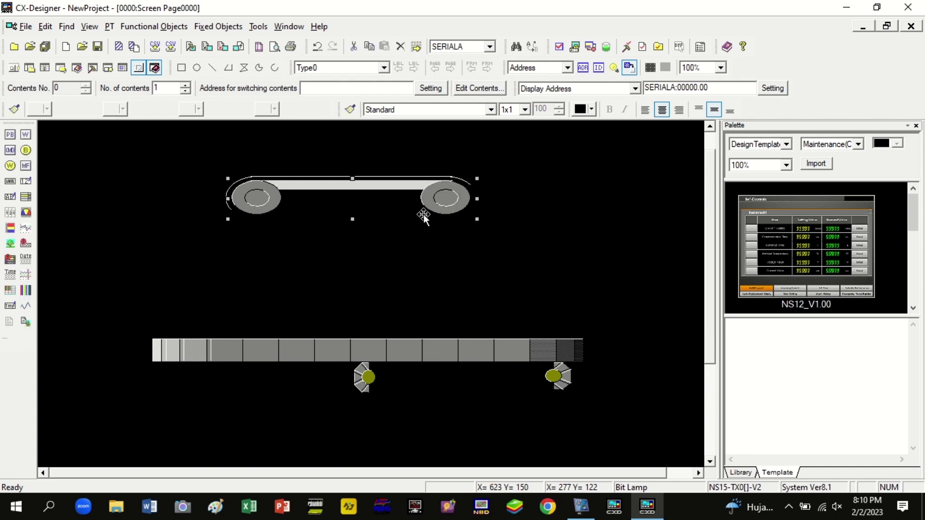
left_click_drag(356, 218, 349, 212)
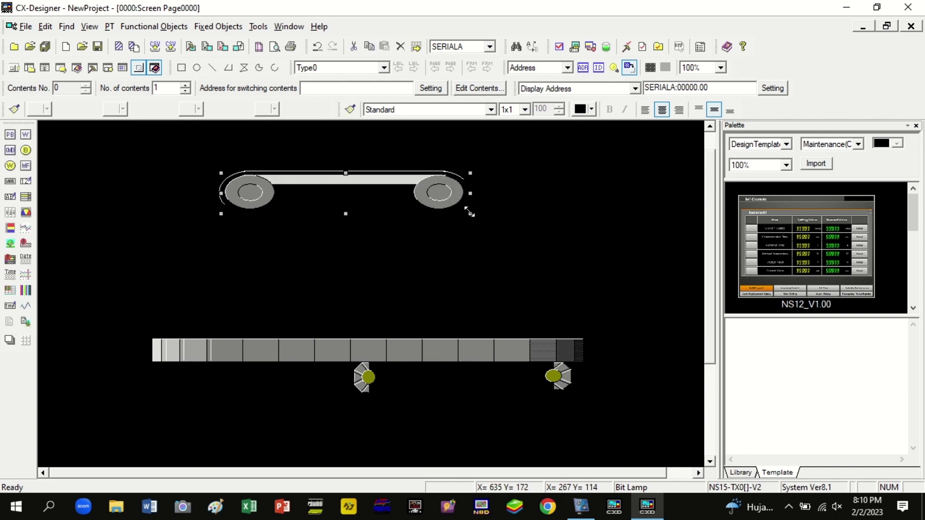
left_click_drag(470, 212, 346, 178)
left_click_drag(281, 177, 479, 374)
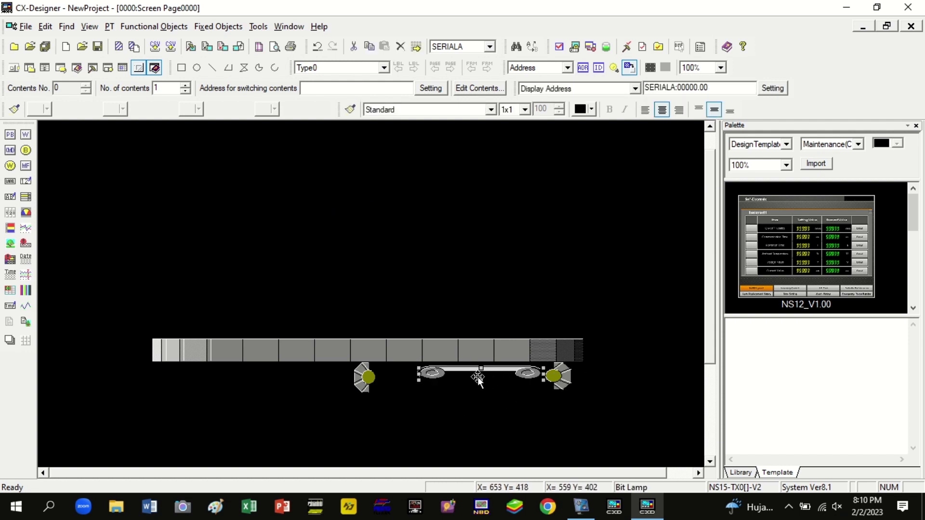
Shorten the roller conveyor lamp from its left end and move it right and slightly down so its right roller overlaps the right half-octagon lamp
left_click_drag(415, 376, 460, 395)
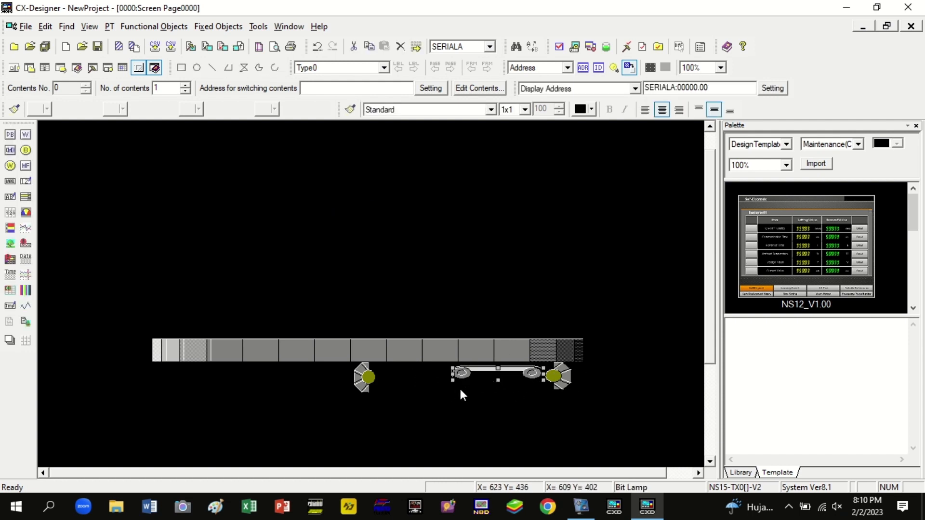
key("Right")
key("Right")
key("Right")
key("Right")
key("Right")
key("Right")
key("Right")
key("Right")
key("Right")
key("Right")
key("Right")
key("Right")
key("Right")
key("Right")
key("Right")
key("Right")
key("Right")
key("Right")
key("Right")
key("Right")
key("Down")
key("Down")
key("Down")
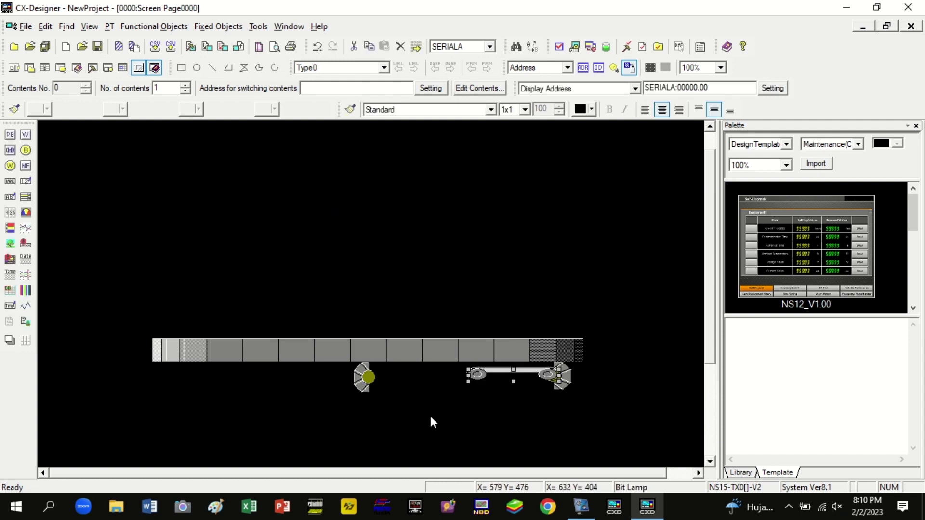
key("Right")
key("Right")
key("Right")
key("Right")
key("Right")
key("Down")
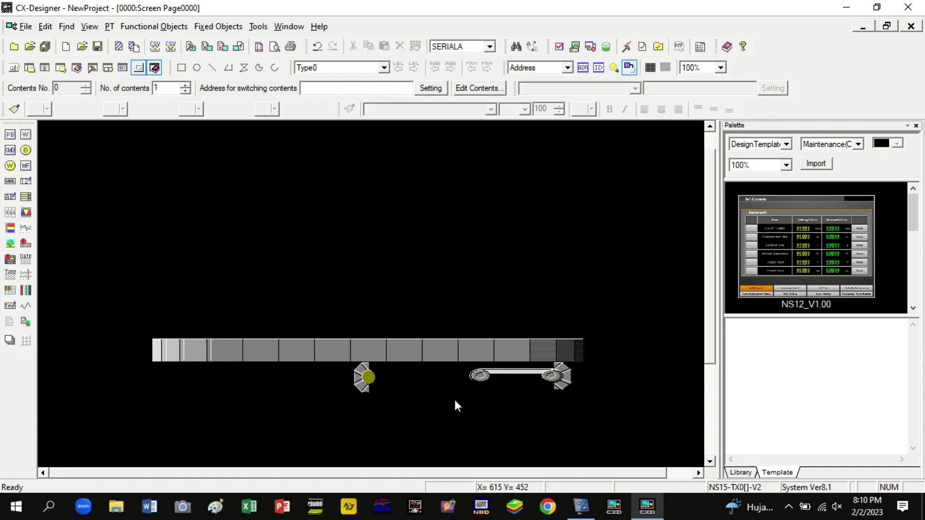
left_click(481, 417)
Move the left half-octagon lamp right so it meets the roller conveyor lamp's left roller beneath the belt
left_click_drag(358, 371, 366, 371)
key("Right")
key("Right")
key("Right")
key("Right")
key("Right")
key("Right")
key("Right")
key("Right")
key("Right")
key("Right")
key("Right")
key("Right")
key("Right")
key("Right")
key("Right")
key("Right")
key("Right")
key("Right")
key("Right")
key("Right")
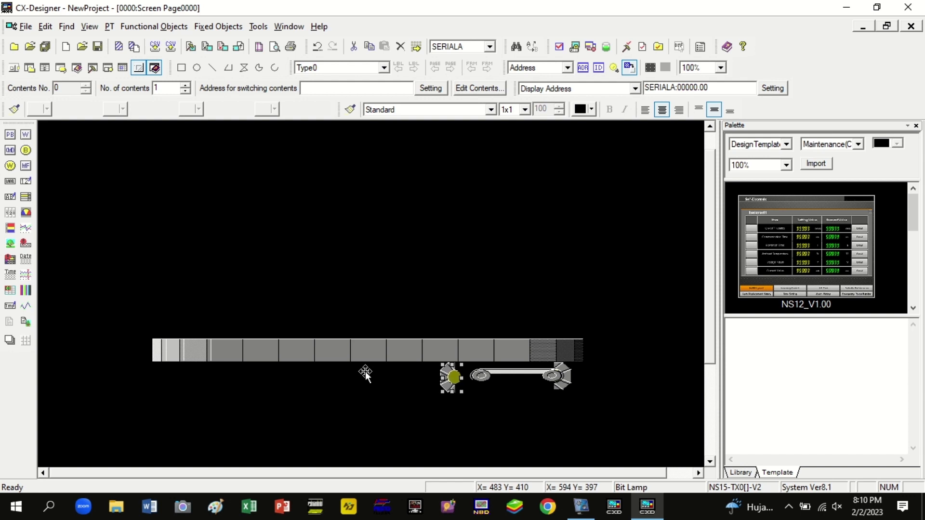
key("Right")
key("Right")
key("Up")
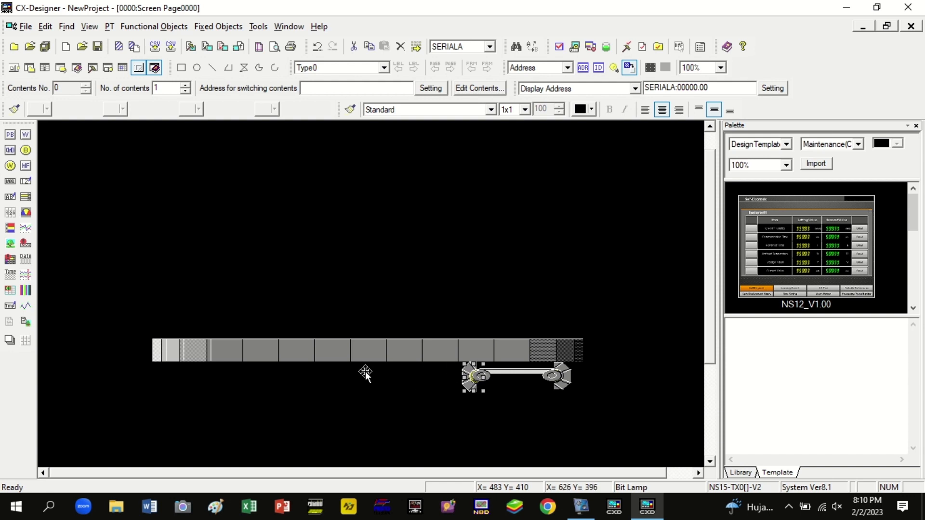
left_click(656, 406)
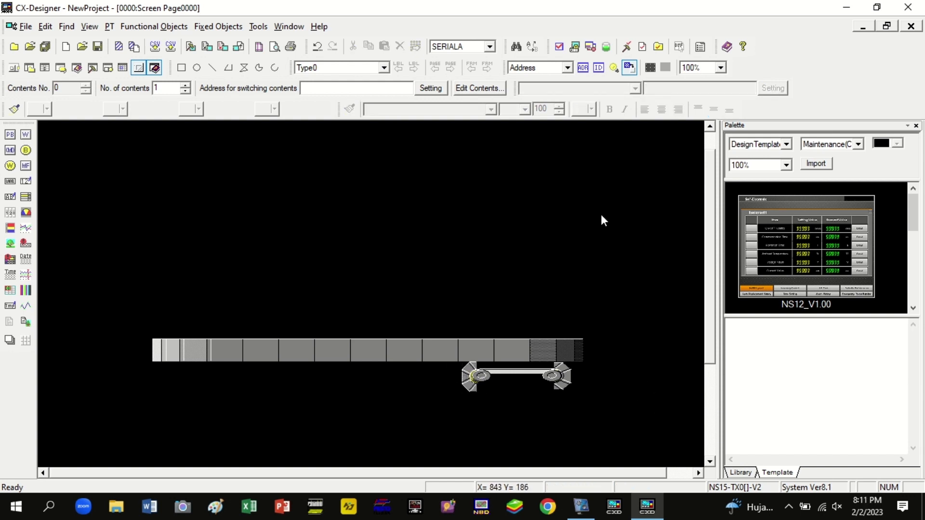
Add a fifth bit lamp above the belt and set its ON shape to the Robot1 arm on a column with its forearm hanging straight down
left_click(26, 150)
left_click(325, 165)
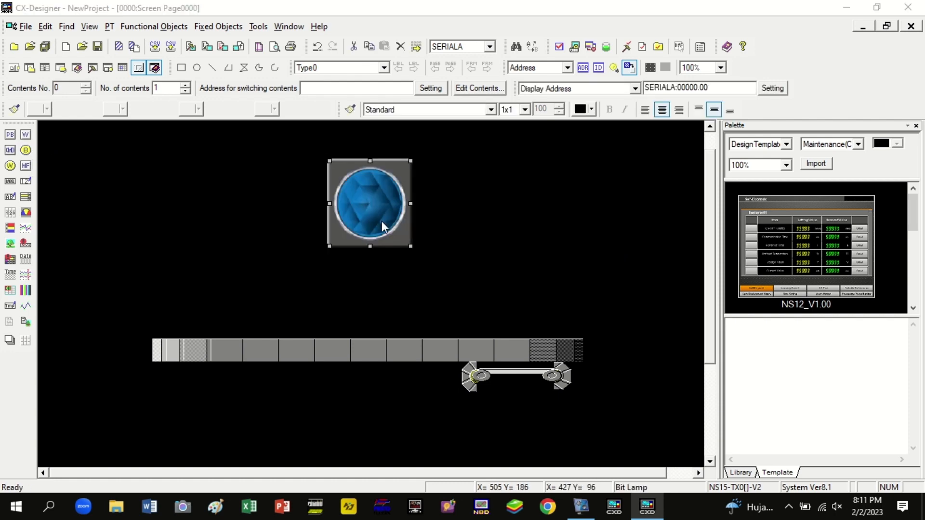
double_click(384, 223)
left_click(308, 69)
left_click(308, 190)
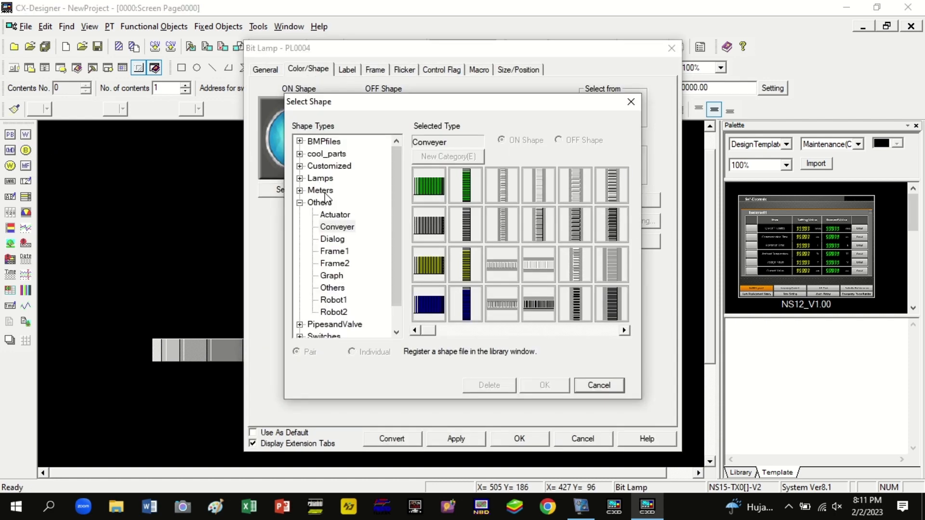
scroll(347, 291, "down", 1)
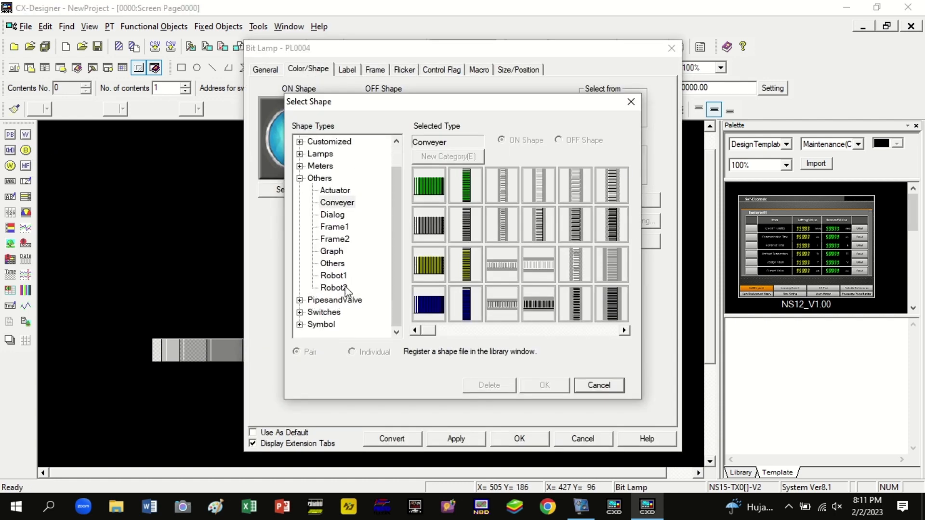
left_click(333, 275)
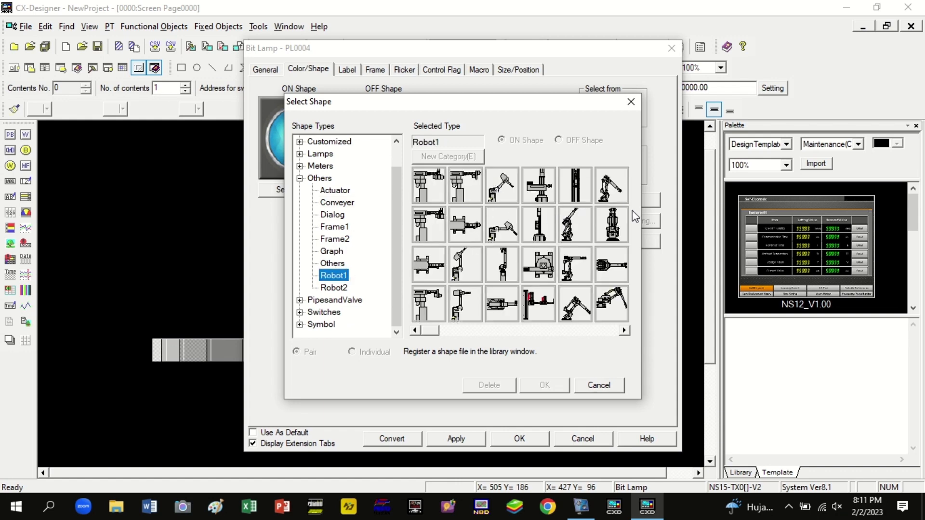
left_click(530, 331)
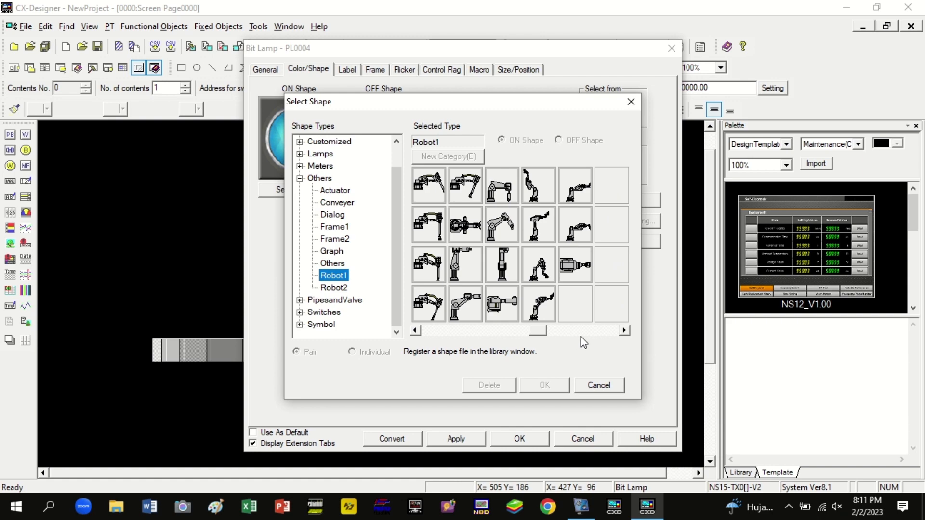
left_click(510, 197)
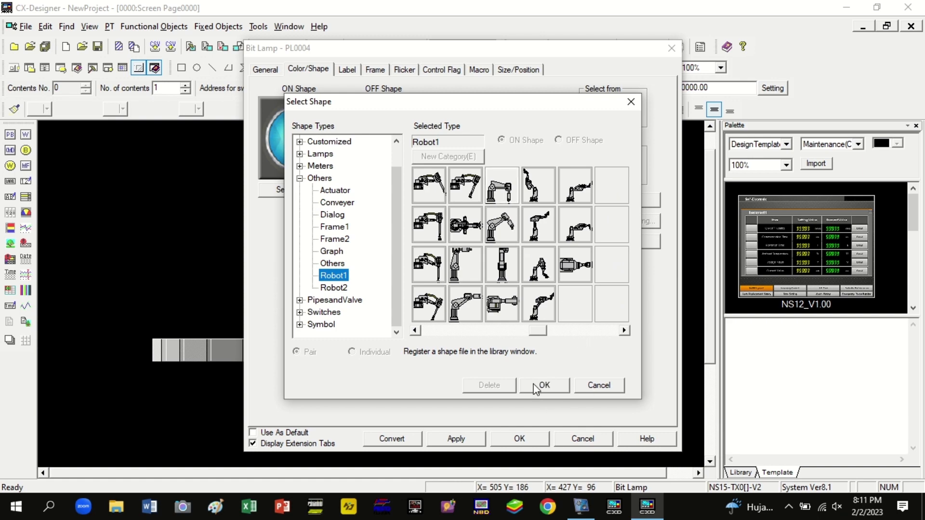
left_click(543, 385)
Set the fifth lamp's OFF shape to the matching Robot1 arm raised with its forearm angled downward and accept the settings
left_click(394, 191)
left_click(573, 331)
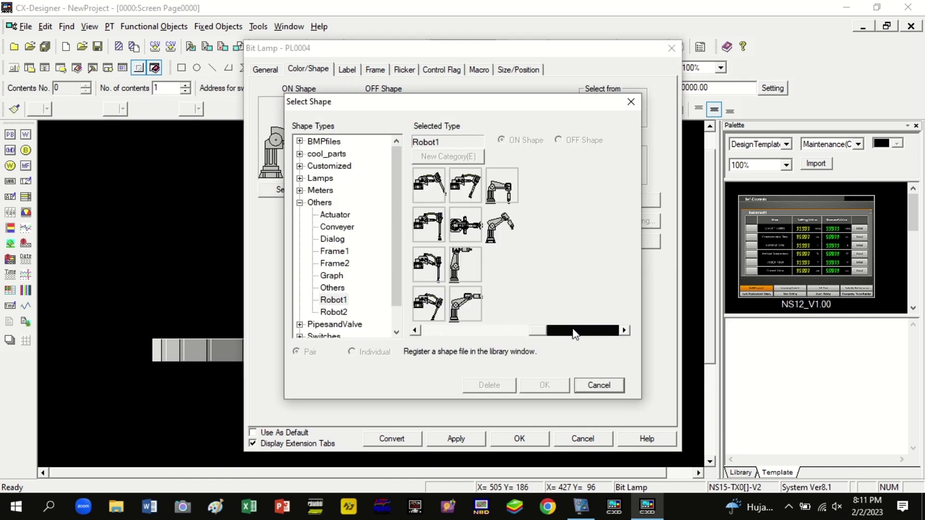
left_click(495, 192)
left_click(508, 235)
left_click(544, 385)
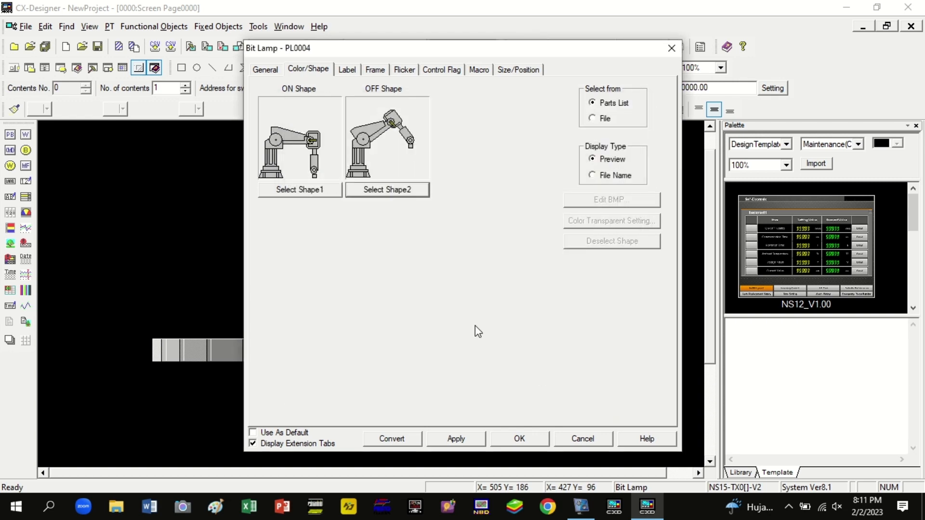
left_click(501, 444)
Move the robot arm lamp closer to the belt, then delete it
left_click_drag(348, 224, 358, 292)
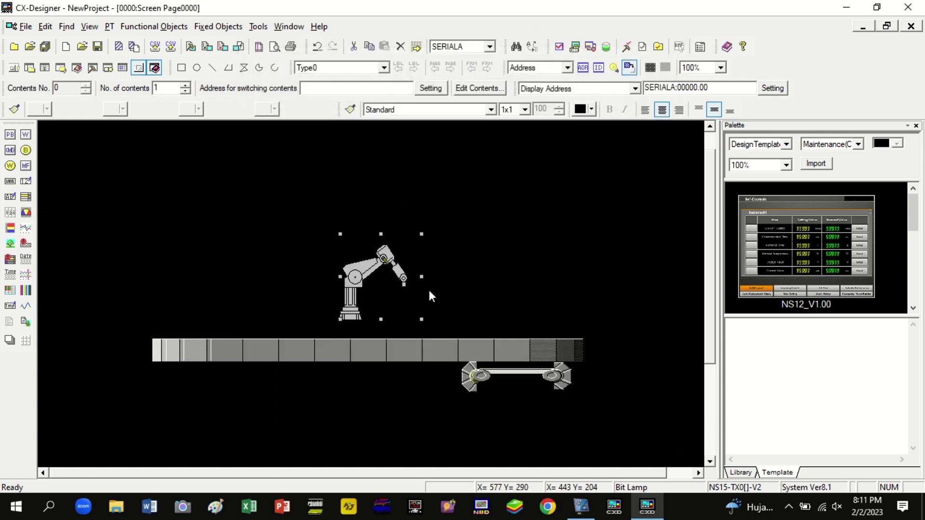
left_click(547, 263)
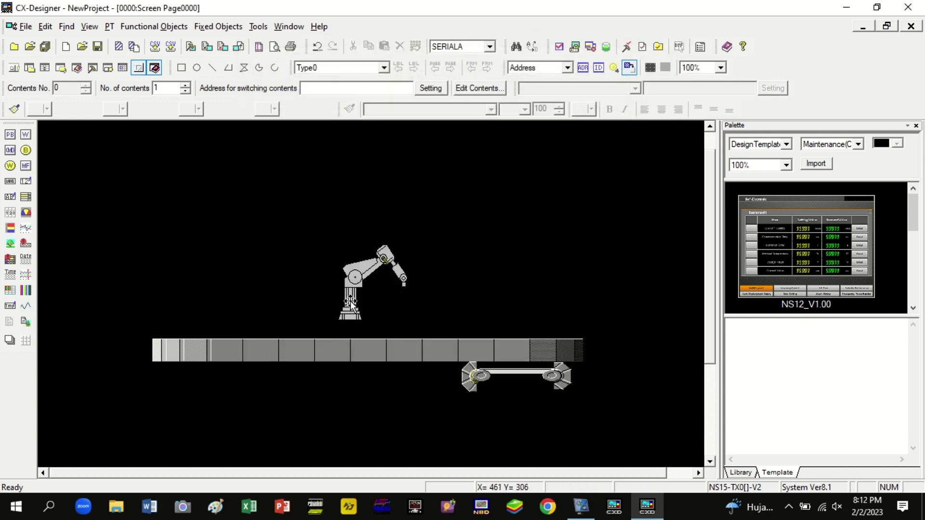
left_click_drag(351, 296, 353, 272)
left_click(506, 270)
left_click(366, 260)
key("Delete")
Add a new bit lamp above the belt and set its ON shape to the wide-base Robot1 arm with its forearm pointing straight down
left_click(26, 150)
mouse_move(230, 203)
left_mouse_down()
mouse_move(241, 223)
mouse_move(350, 288)
left_mouse_up()
left_click(309, 71)
left_click(313, 193)
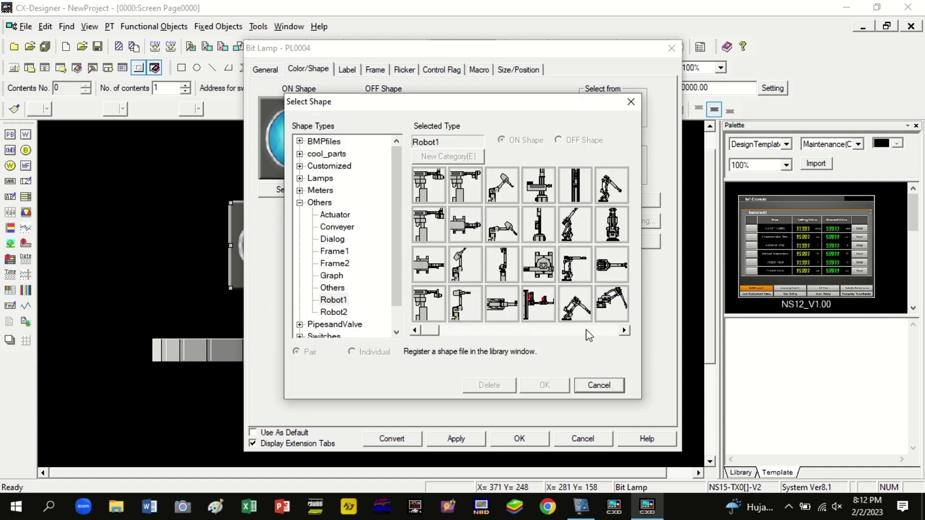
left_click(625, 330)
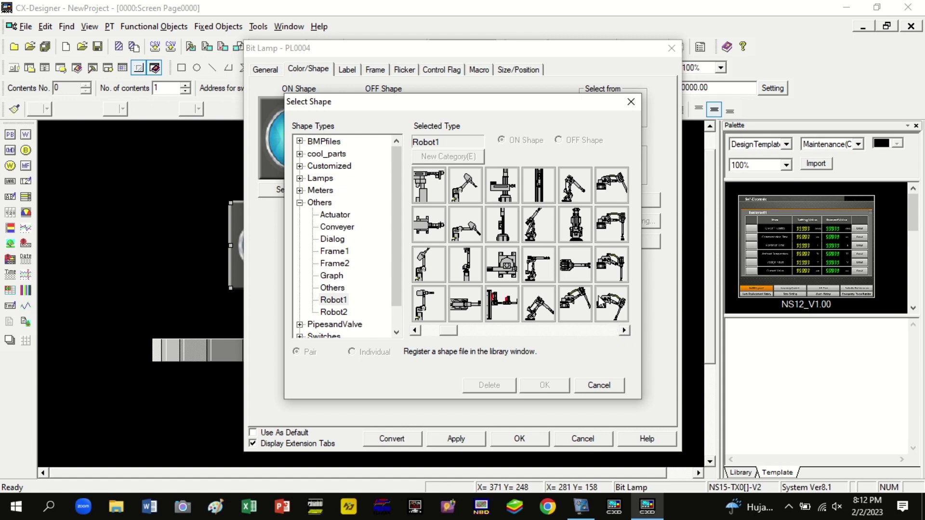
left_click(625, 331)
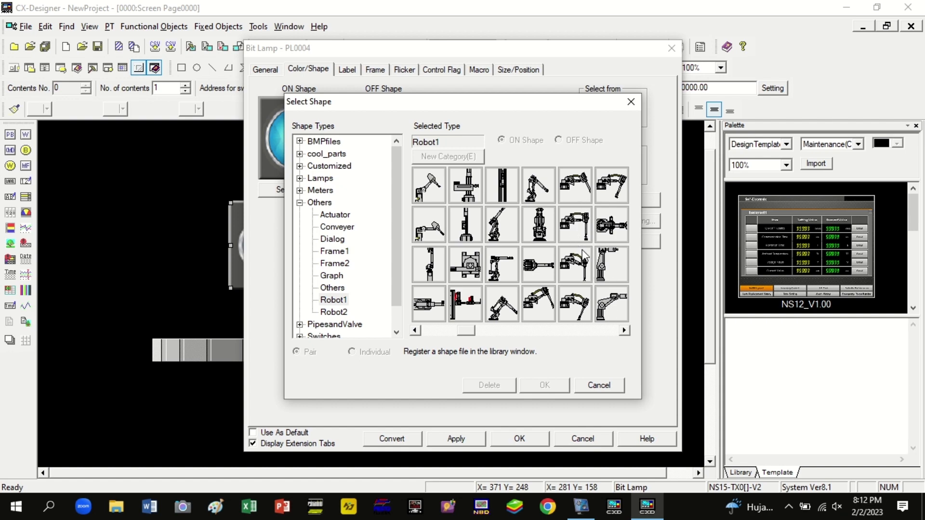
left_click(584, 234)
left_click(541, 387)
Set the robot lamp's OFF shape to the wide-base Robot1 arm with its forearm angled outward and accept the settings
left_click(393, 191)
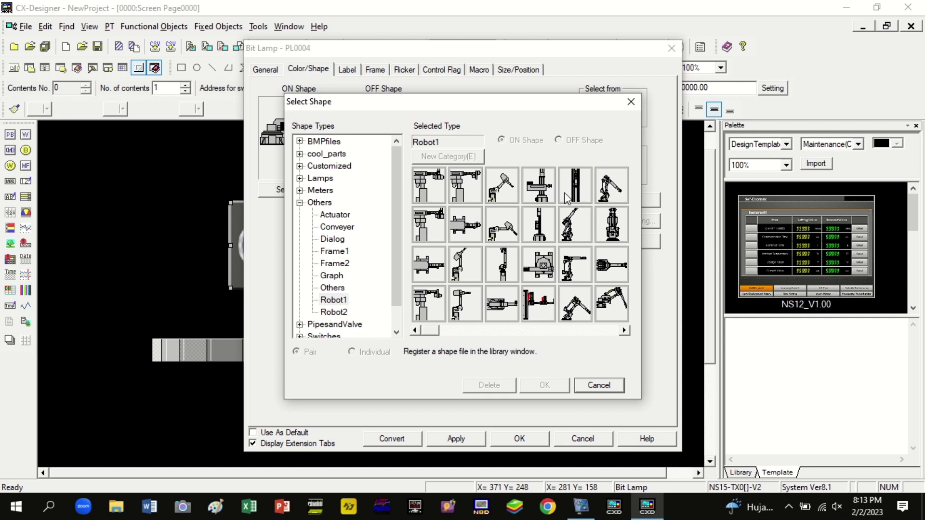
left_click(625, 332)
left_click(624, 331)
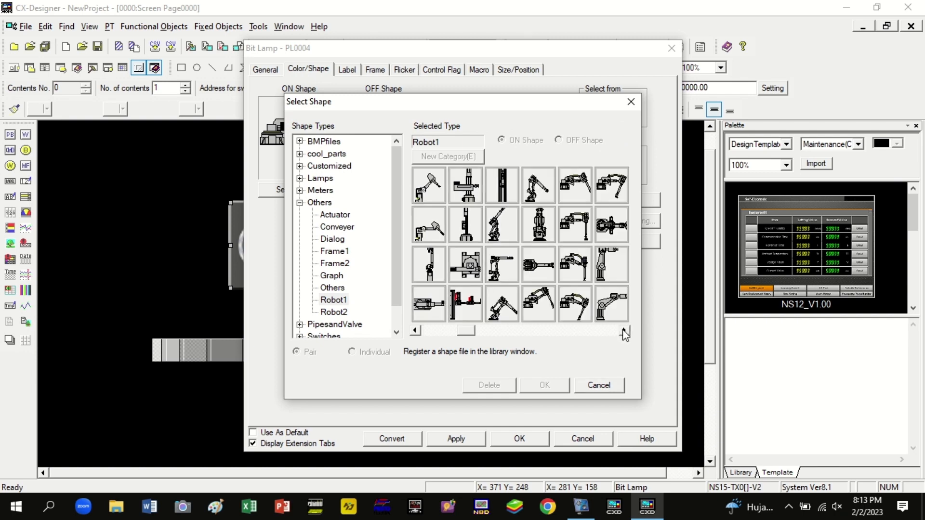
left_click(578, 191)
left_click(544, 386)
left_click(513, 438)
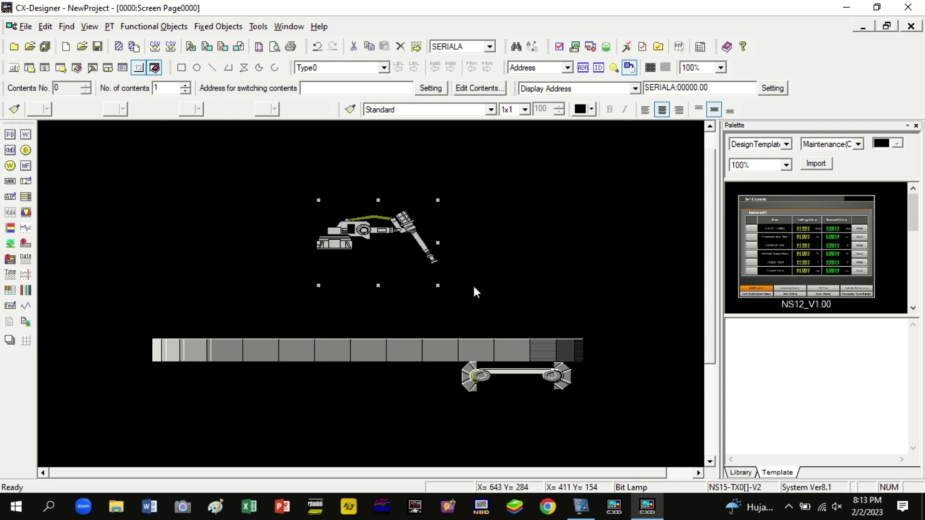
Make the robot arm lamp taller and move it slightly down above the middle of the belt
left_click_drag(437, 243, 411, 243)
left_click_drag(365, 200, 364, 159)
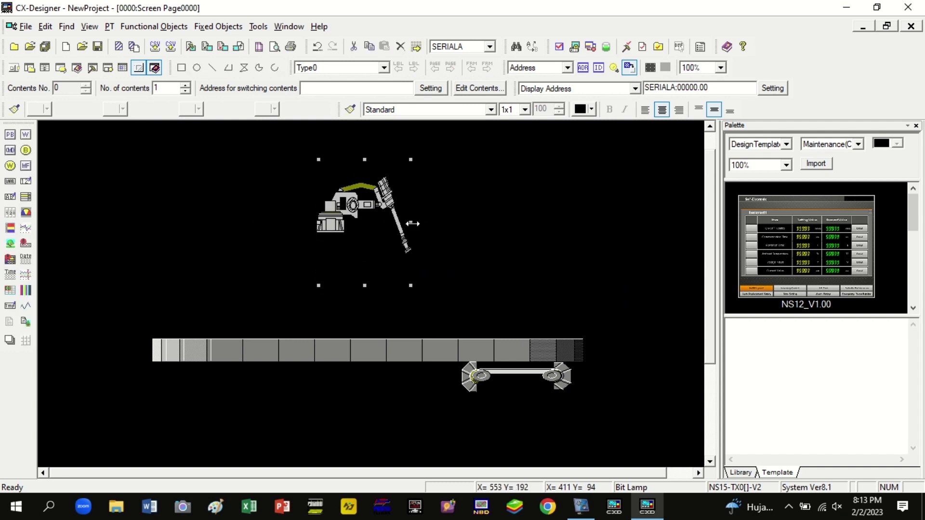
left_click_drag(412, 224, 441, 225)
left_click(501, 242)
left_click_drag(353, 219, 356, 240)
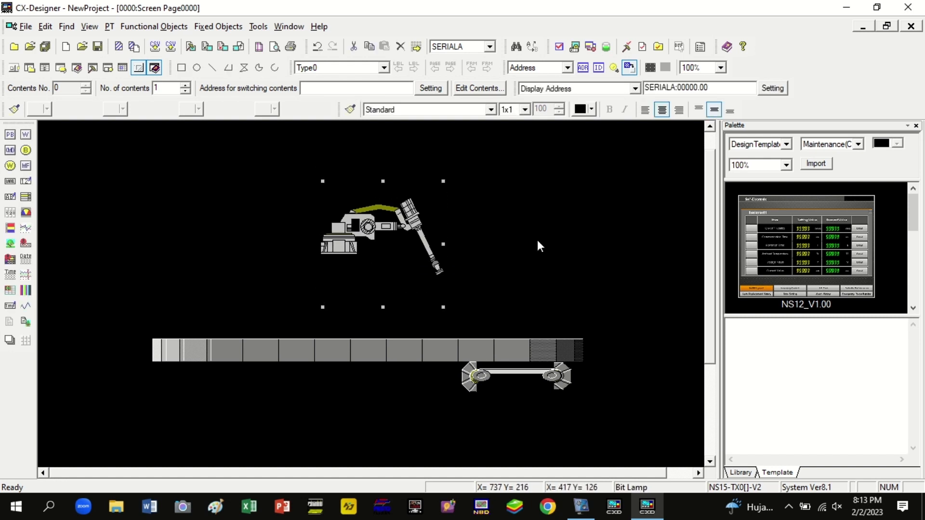
left_click(538, 244)
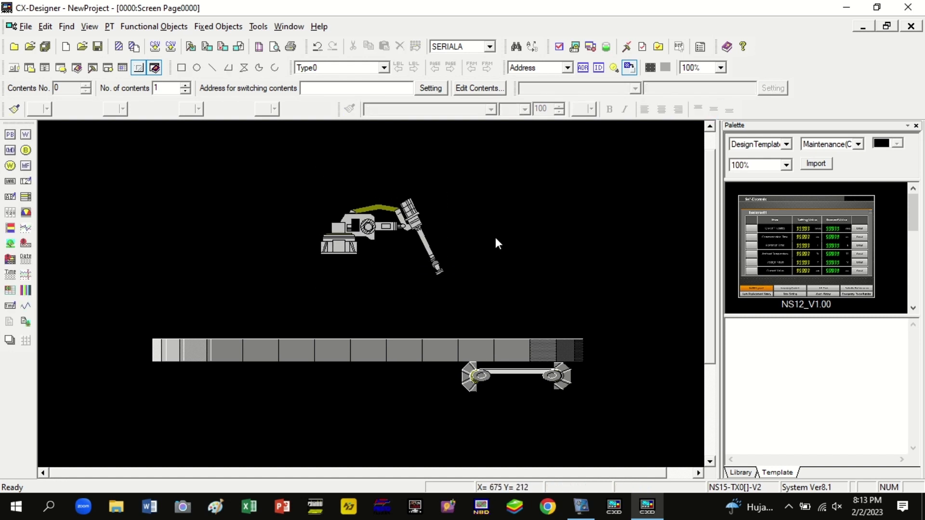
Add a sixth bit lamp near the screen page's upper-left corner and open the shape selection for its ON shape
left_click(26, 150)
left_click_drag(93, 155, 153, 226)
left_click(308, 69)
left_click(311, 191)
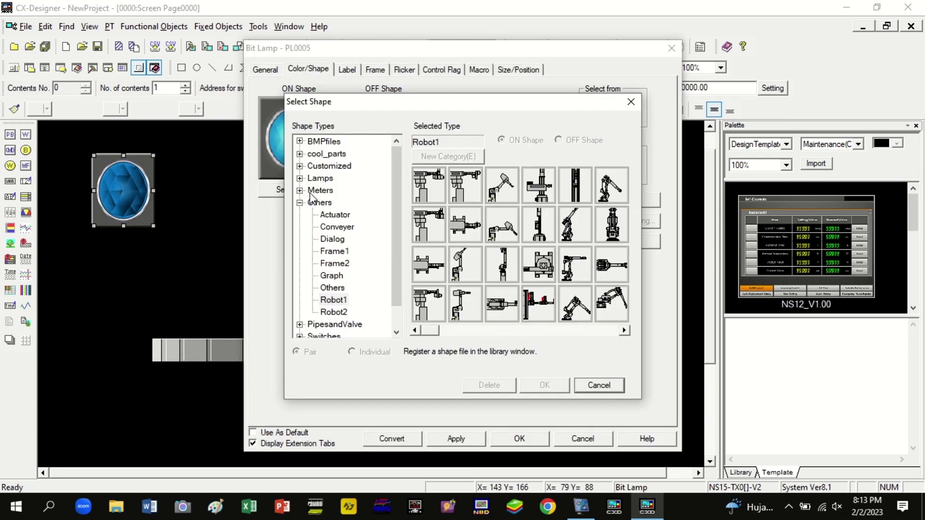
Browse the BMPfiles shape categories, including CheckBox, default, Tanks and Valves, for a shape for the sixth lamp
left_click(332, 275)
double_click(320, 141)
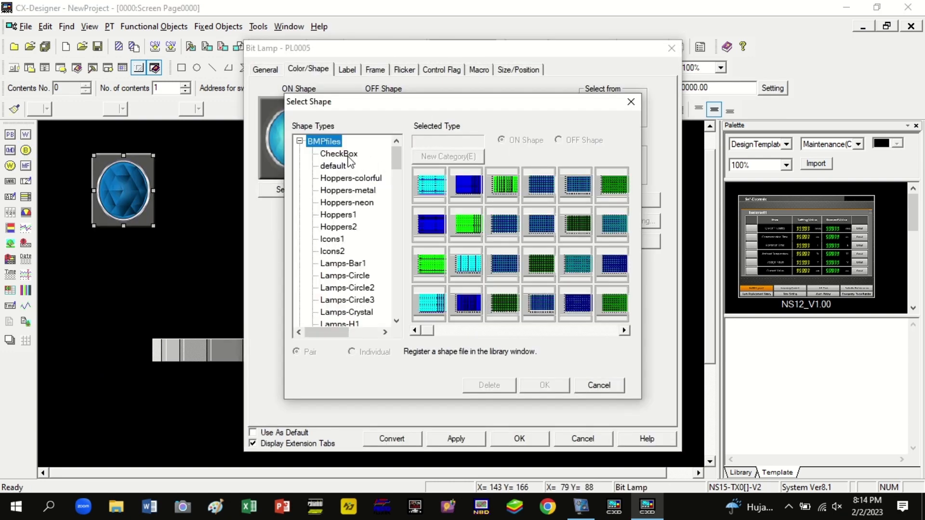
left_click(347, 154)
left_click(351, 166)
scroll(354, 291, "down", 20)
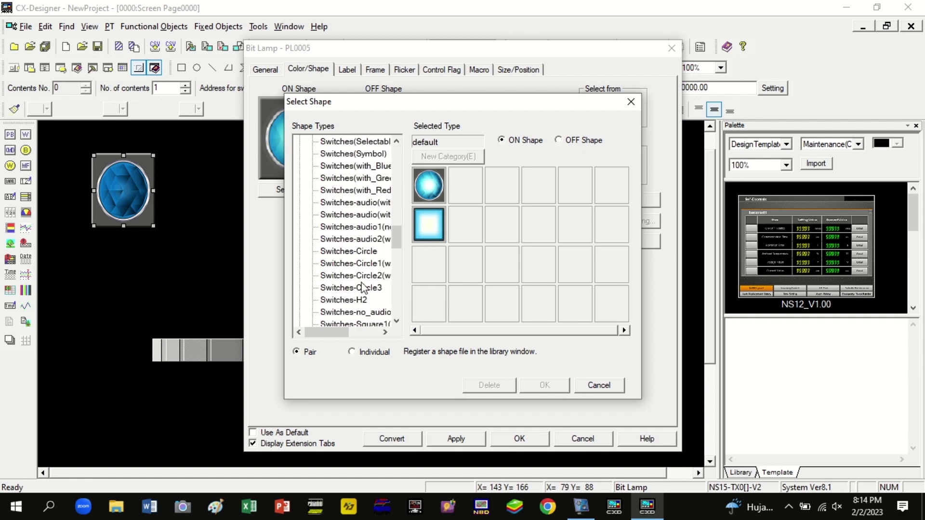
left_click(333, 251)
left_click(332, 240)
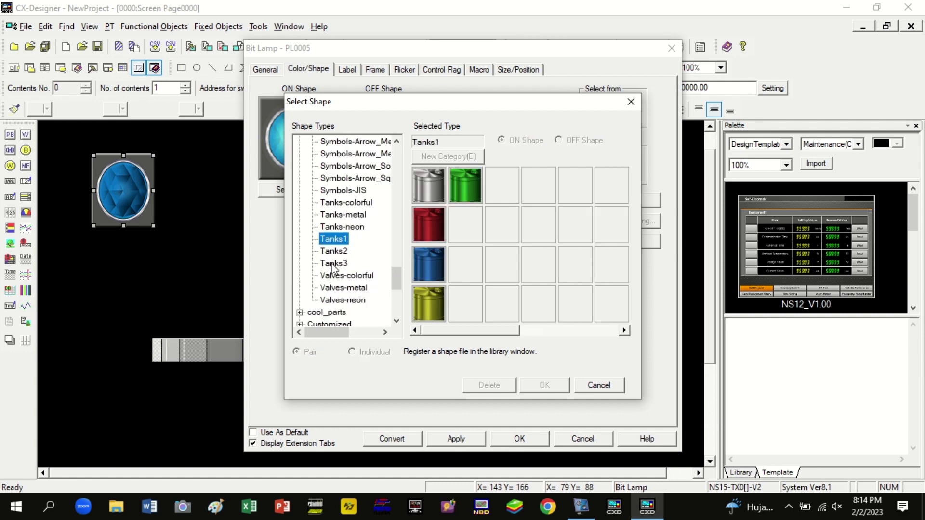
left_click(334, 264)
left_click(343, 277)
scroll(348, 270, "up", 10)
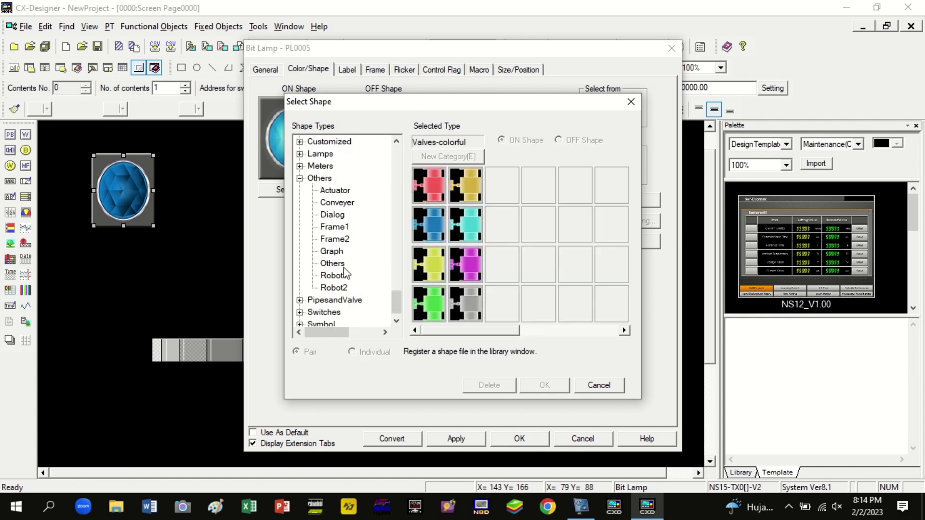
Browse the PipesandValve shape categories, including Blower, Pipe(Y) and Valve(Handle), for a shape for the sixth lamp
double_click(316, 301)
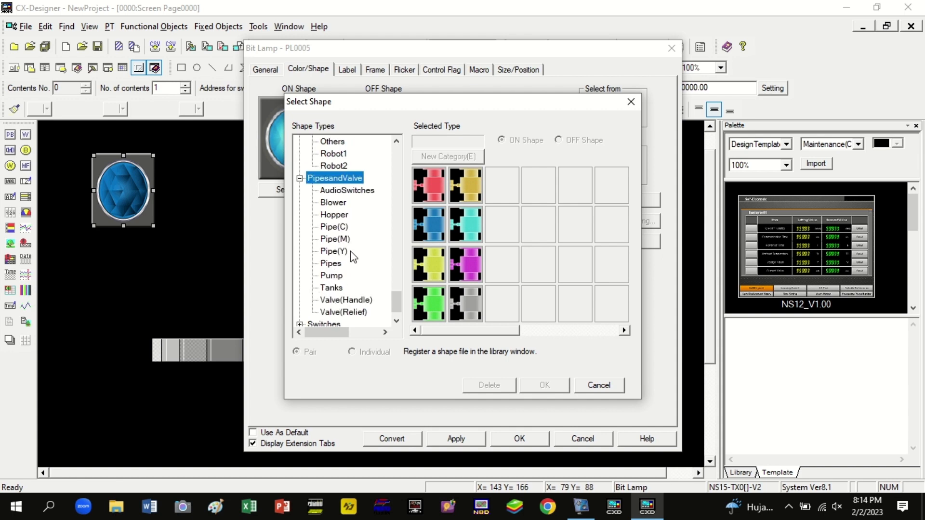
left_click(332, 264)
left_click(333, 203)
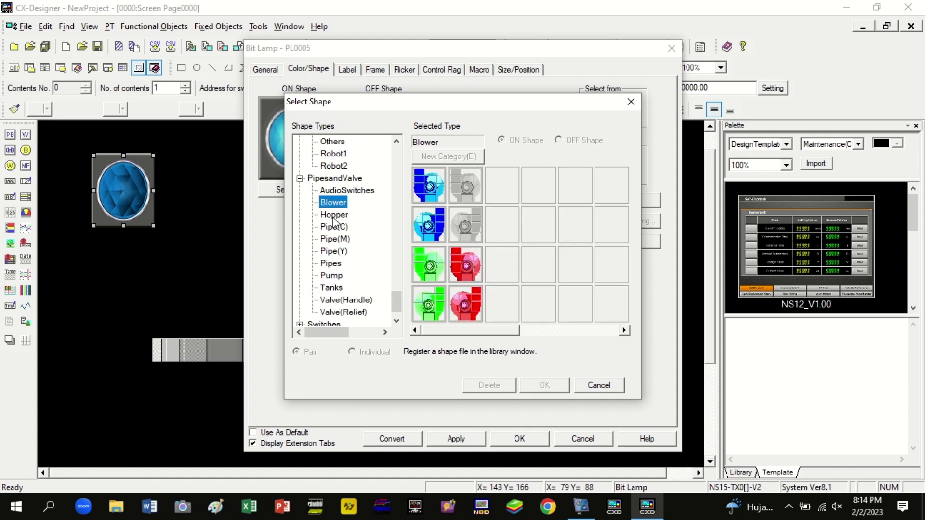
left_click(334, 215)
left_click(334, 227)
left_click(336, 240)
left_click(340, 250)
left_click(337, 301)
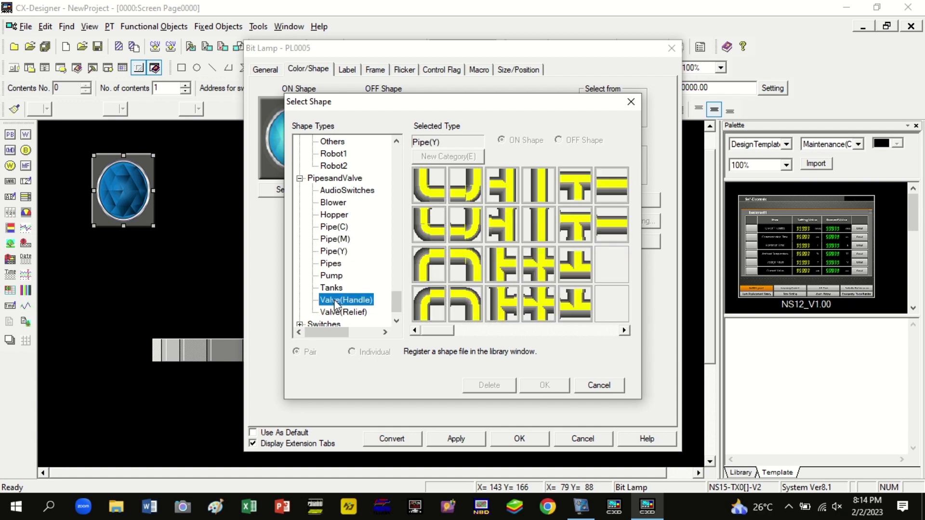
scroll(336, 300, "down", 1)
left_click(338, 288)
double_click(322, 299)
scroll(351, 250, "up", 9)
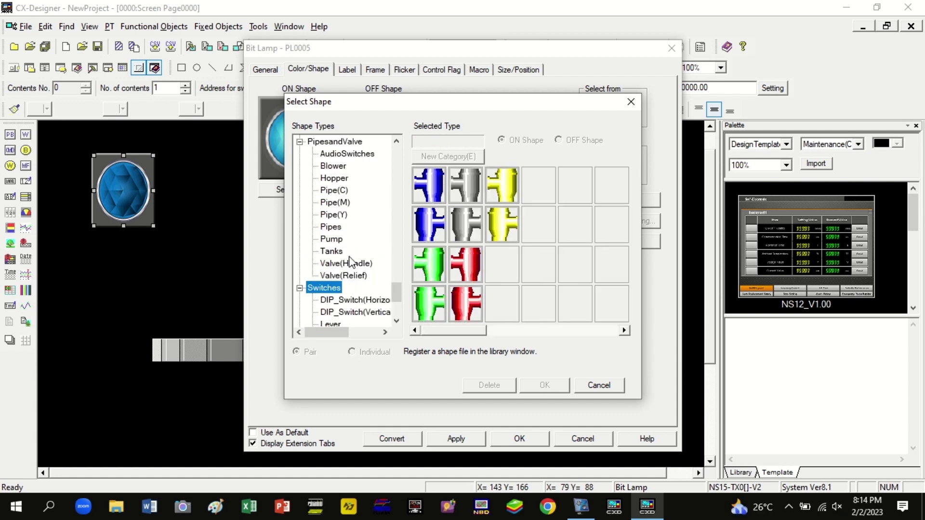
Check the Valves and Tanks1 categories of the BMPfiles library for a lamp shape
scroll(336, 228, "up", 5)
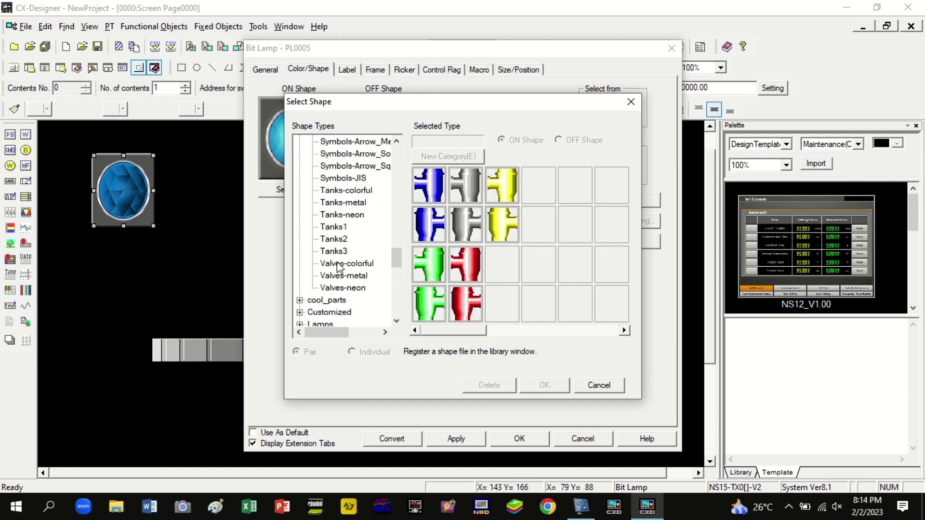
left_click(343, 264)
left_click(343, 276)
left_click(334, 300)
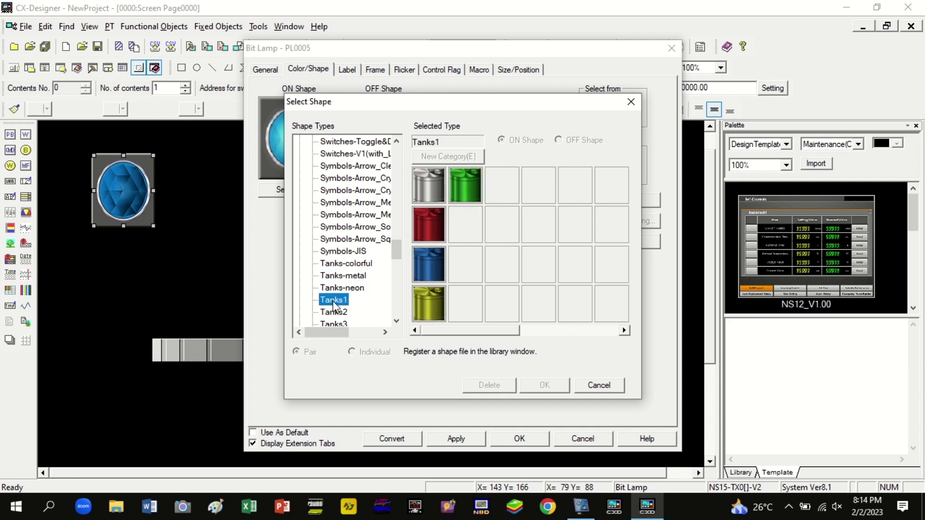
scroll(359, 230, "up", 7)
scroll(343, 241, "up", 10)
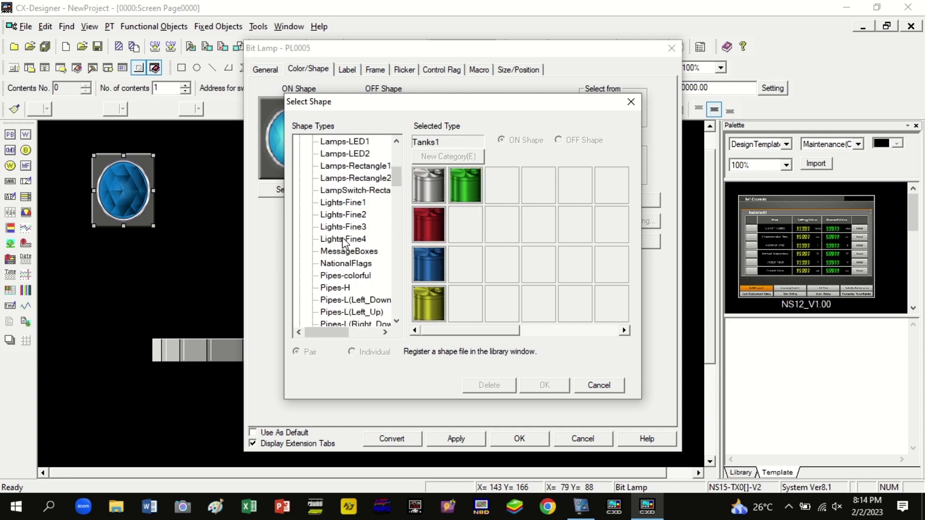
Look through the BMPfiles categories from Pipes-colorful to the Symbols-Arrow sets for a lamp shape
scroll(337, 251, "down", 5)
left_click(333, 251)
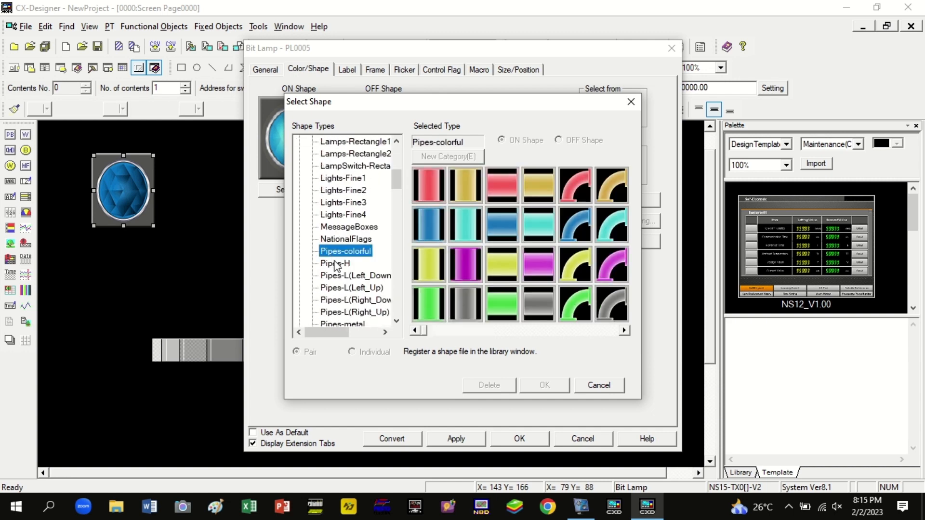
left_click(338, 263)
left_click(357, 275)
left_click(361, 299)
scroll(364, 289, "down", 3)
left_click(350, 265)
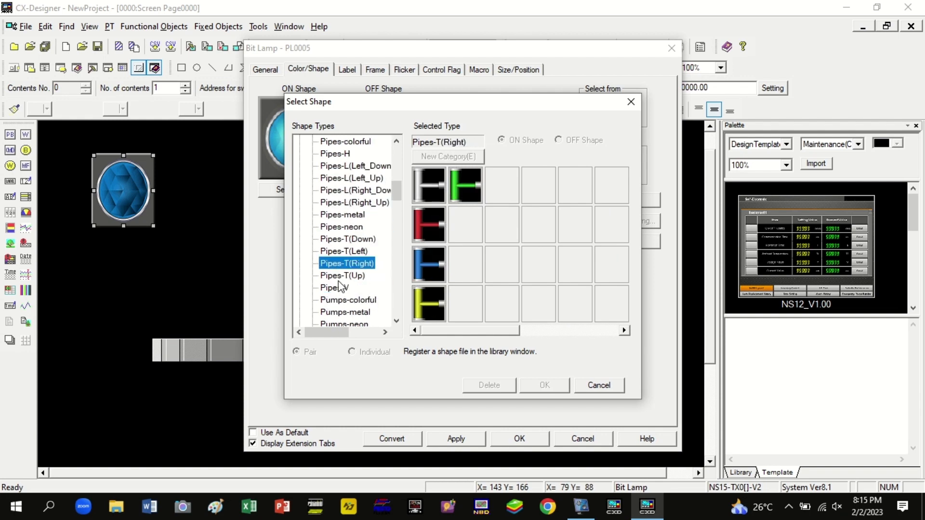
scroll(342, 279, "down", 3)
left_click(350, 276)
scroll(354, 276, "down", 3)
left_click(357, 276)
scroll(359, 275, "down", 4)
left_click(359, 277)
scroll(359, 275, "down", 4)
left_click(357, 276)
scroll(357, 276, "down", 3)
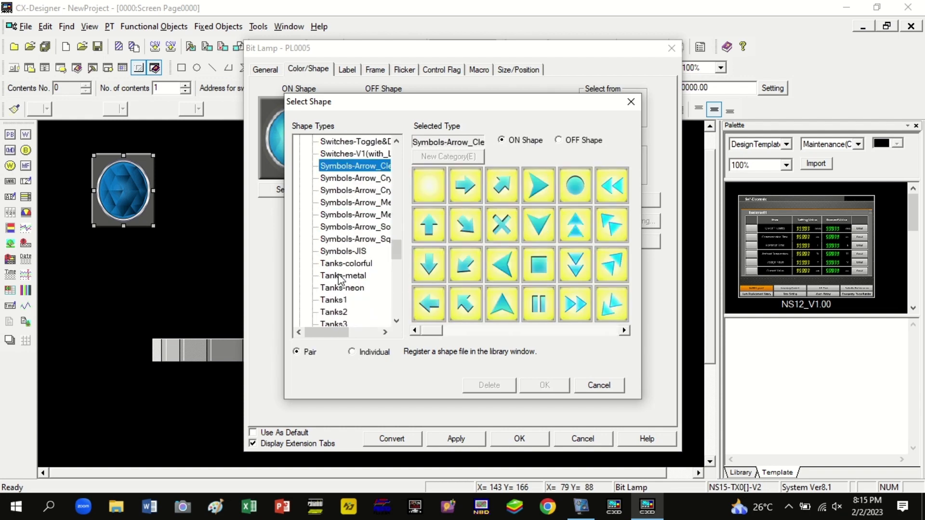
Examine the Tanks-colorful, Tanks2, Tanks-metal and Actuator categories for a lamp shape
left_click(337, 263)
scroll(337, 260, "down", 3)
left_click(333, 190)
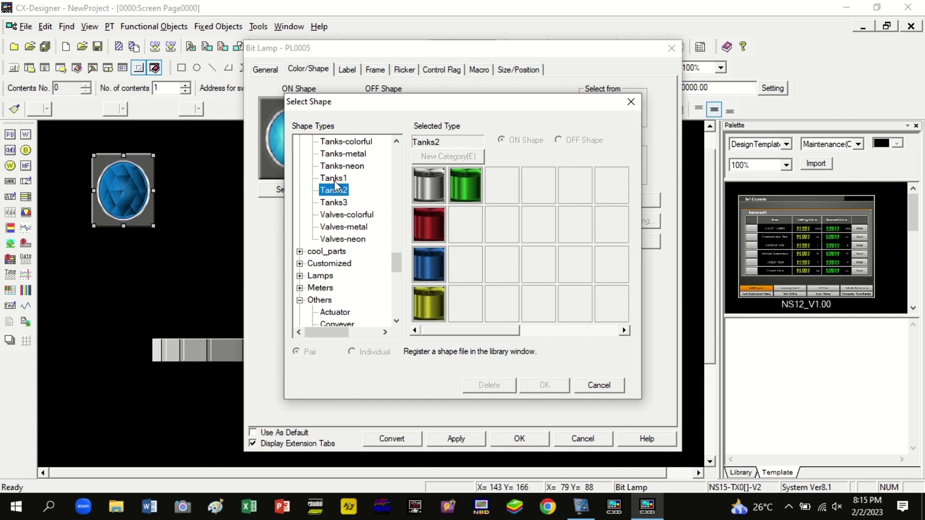
scroll(334, 183, "up", 2)
left_click(334, 217)
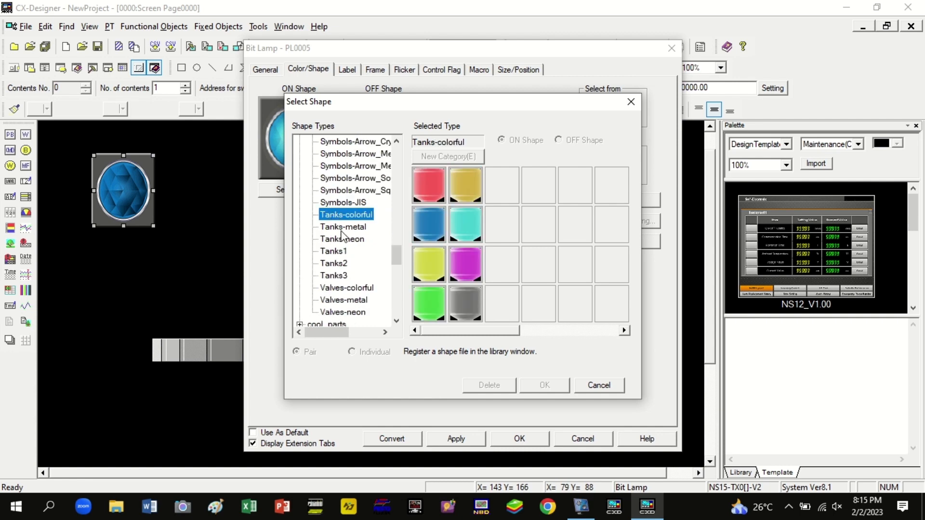
left_click(340, 226)
scroll(347, 299, "down", 4)
left_click(334, 239)
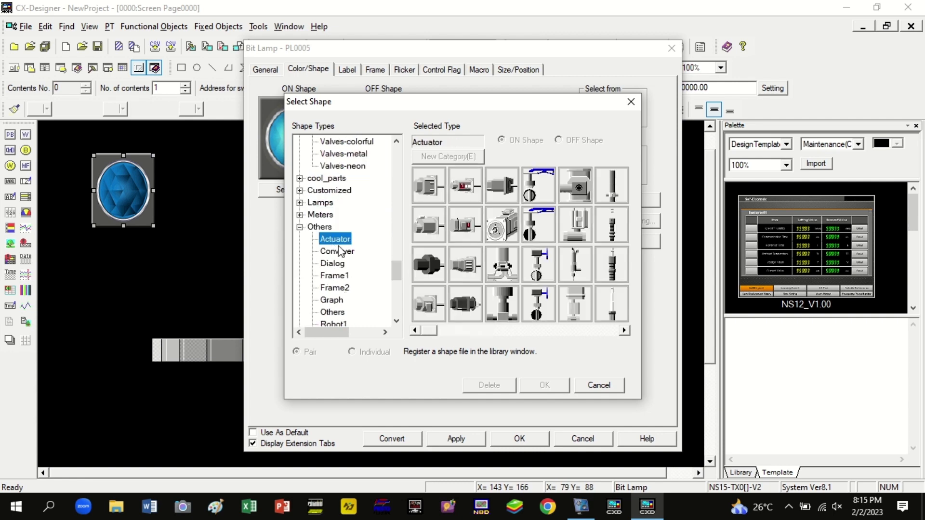
Set the sixth lamp's ON shape to the upright red tank from the PipesandValve Tanks category
scroll(333, 217, "down", 2)
scroll(344, 281, "down", 3)
left_click(330, 278)
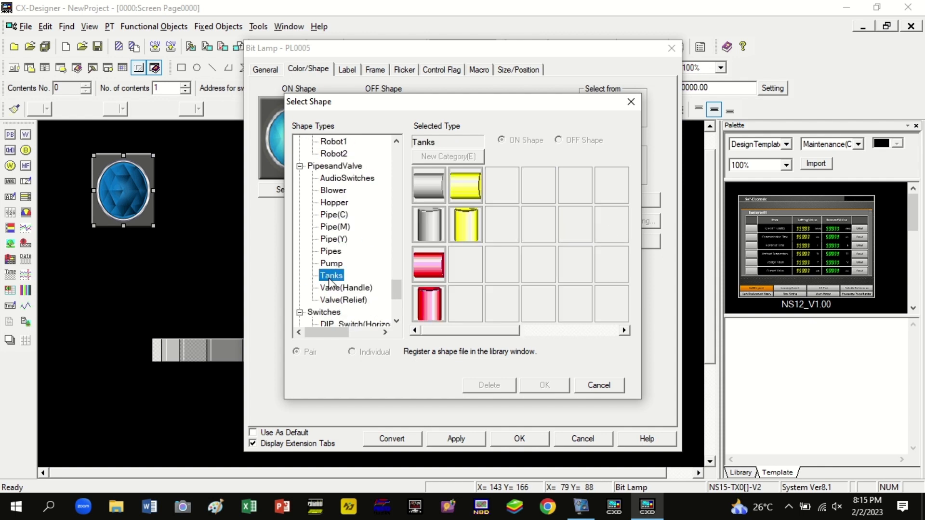
left_click(430, 215)
left_click(437, 296)
left_click(547, 384)
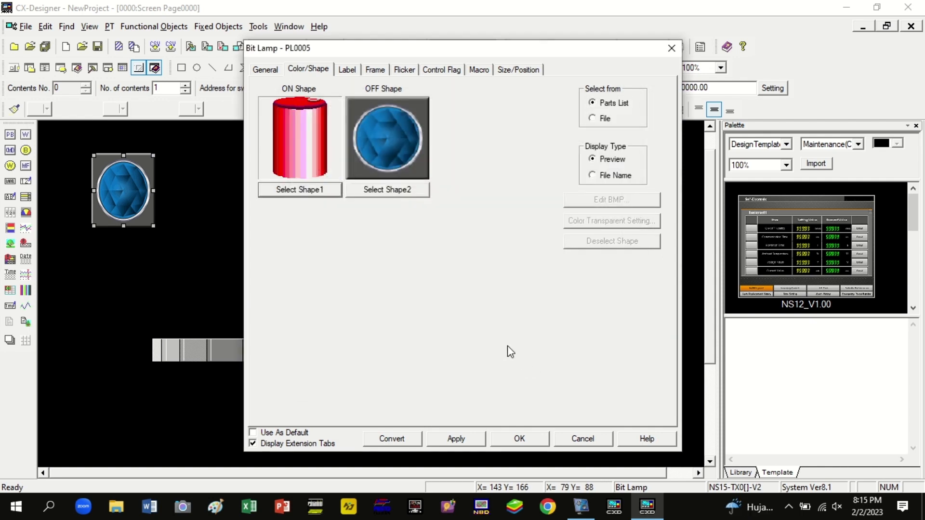
Set the sixth lamp's OFF shape to the upright grey tank and accept the lamp's settings
left_click(372, 189)
left_click(429, 225)
left_click(546, 384)
left_click(519, 439)
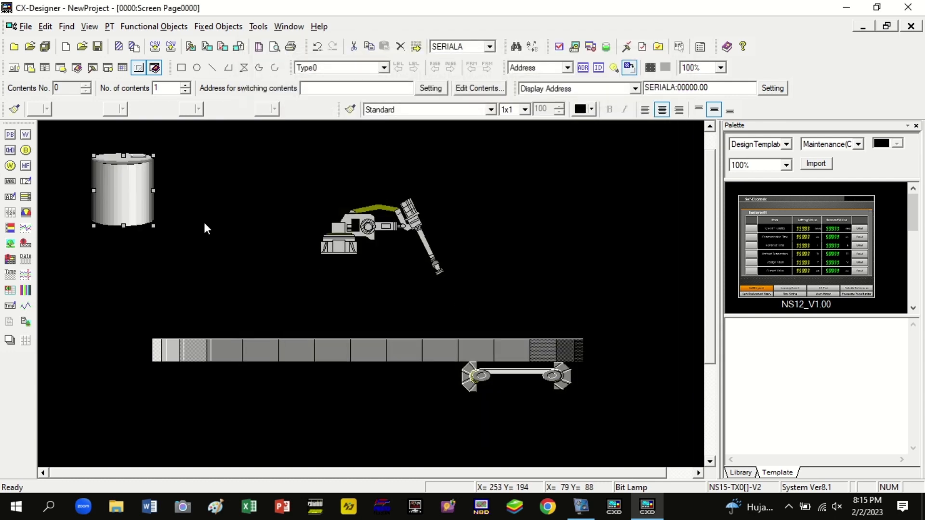
Move the tank lamp onto the belt beneath the robot's gripper and make it narrower and shorter
left_click_drag(151, 223, 416, 314)
left_click(434, 317)
left_click(478, 289)
left_click(417, 303)
Nudge the tank lamp to X 529, Y 273 so that it rests on the belt
key("Up")
key("Up")
key("Left")
key("Left")
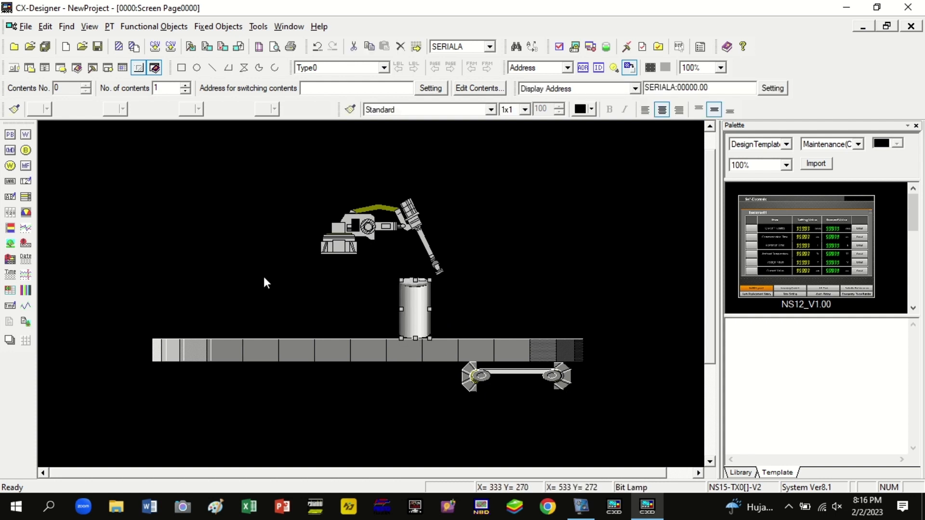
key("Down")
key("Left")
key("Left")
key("Left")
key("Left")
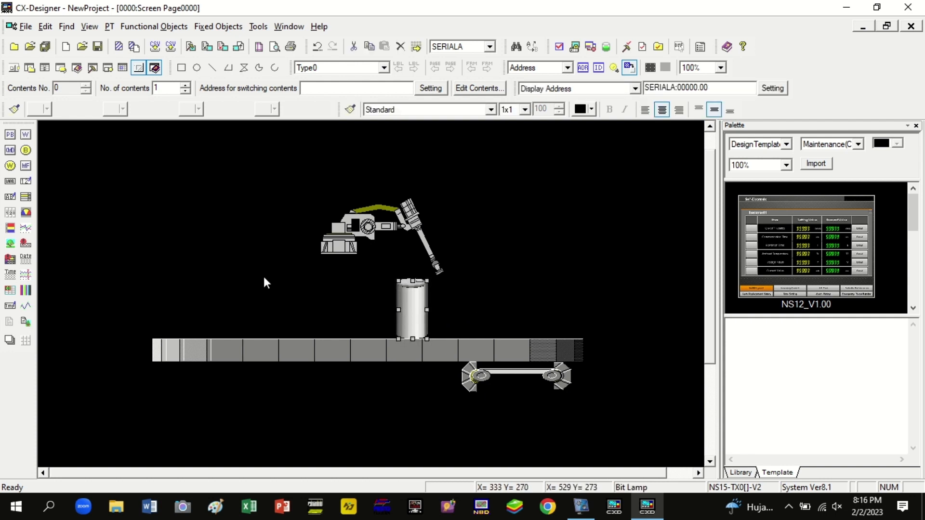
left_click(629, 250)
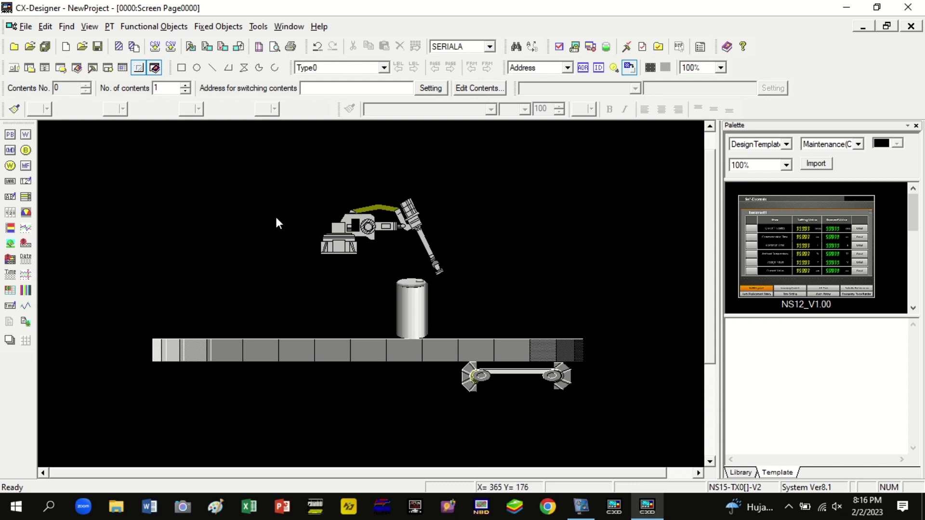
Set the robot arm lamp's display address to word 9, bit 0 in the CIO area
left_click(356, 226)
double_click(357, 226)
left_click(471, 137)
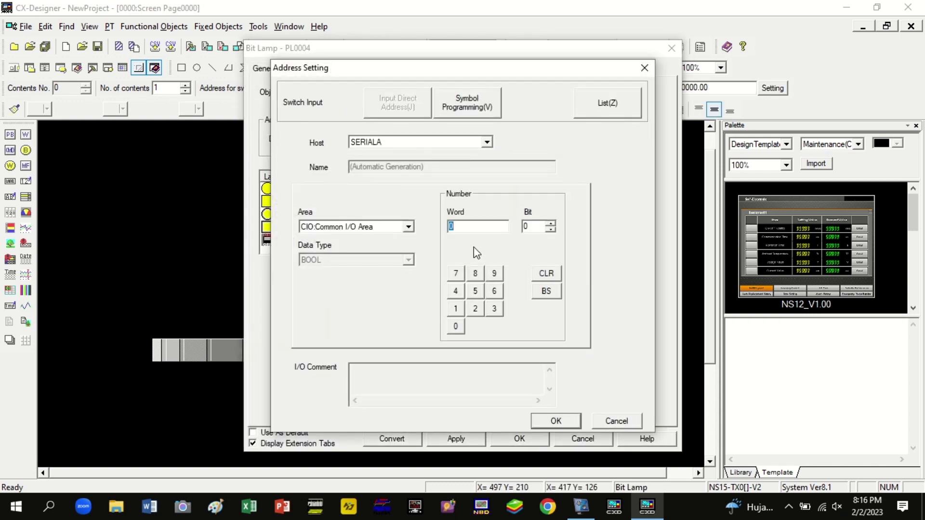
left_click(495, 273)
left_click(555, 421)
left_click(519, 439)
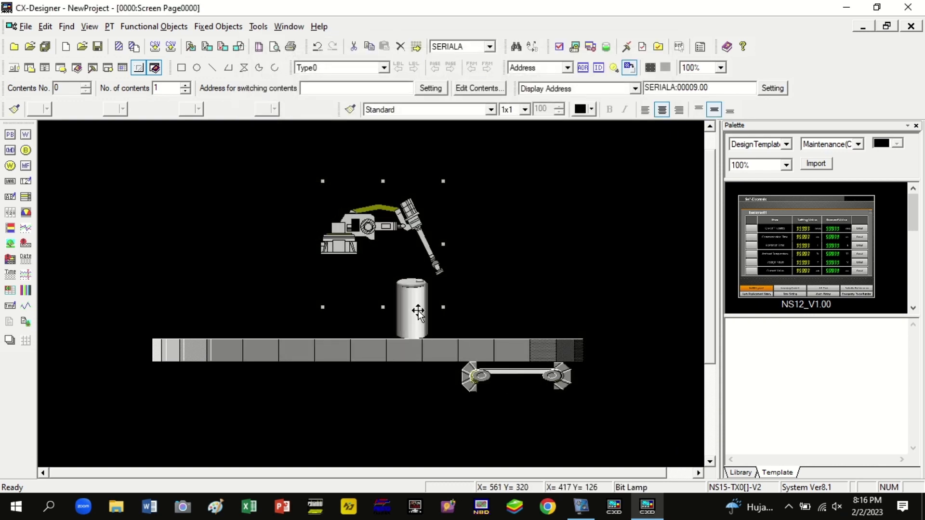
Add a small ON/OFF button near the page's upper-left corner and open the shape selection for its ON shape
left_click(9, 135)
left_click_drag(92, 160, 123, 189)
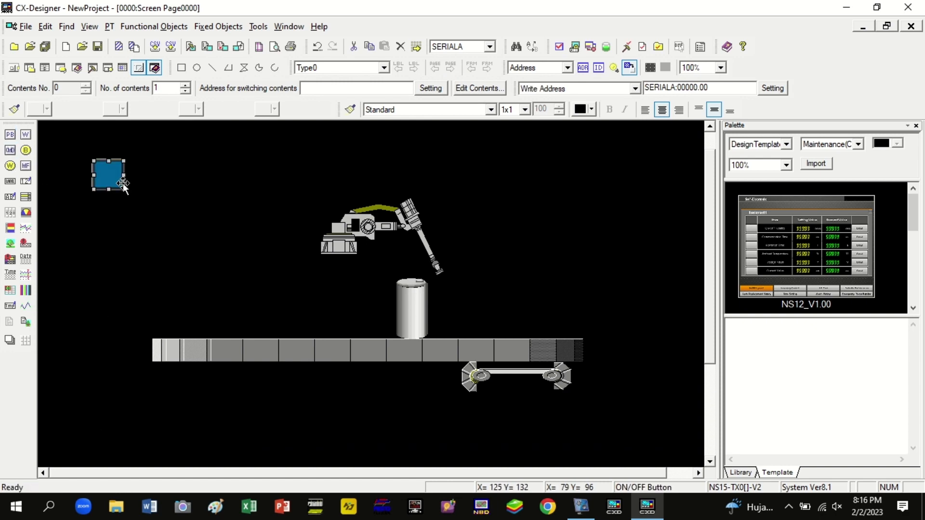
double_click(113, 178)
left_click(278, 67)
left_click(275, 200)
scroll(368, 223, "up", 1)
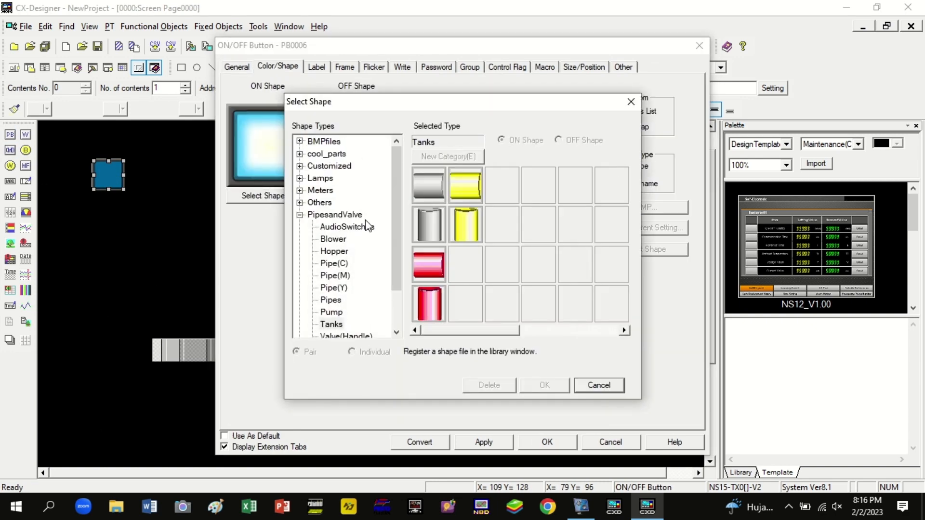
Give the ON/OFF button the round green metal-framed shape from the BMPfiles Switches categories and accept the settings
double_click(320, 141)
scroll(354, 260, "down", 10)
scroll(354, 260, "down", 12)
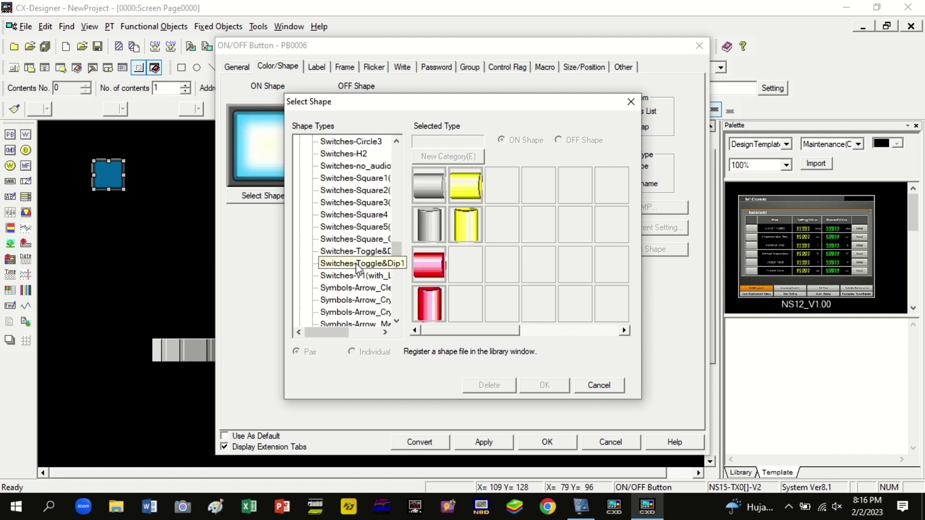
scroll(351, 250, "down", 1)
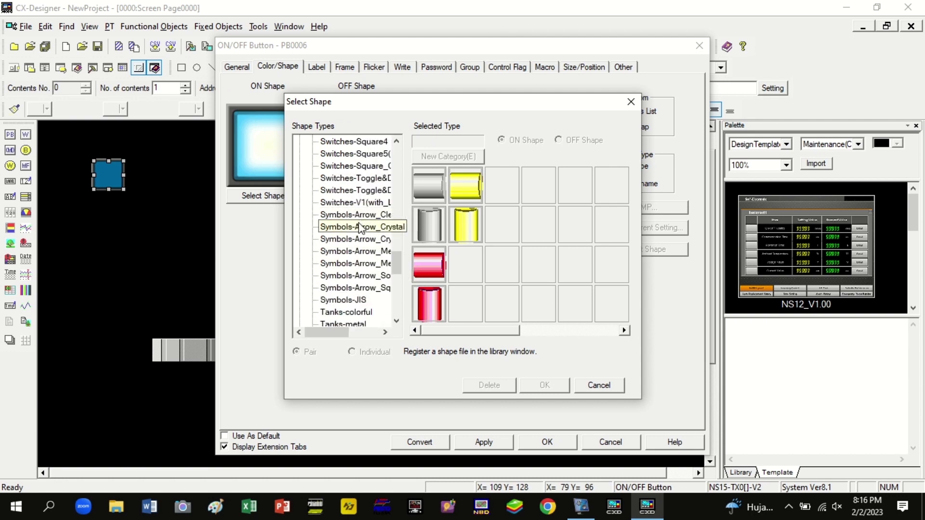
scroll(354, 236, "up", 2)
scroll(354, 226, "up", 8)
scroll(357, 232, "down", 8)
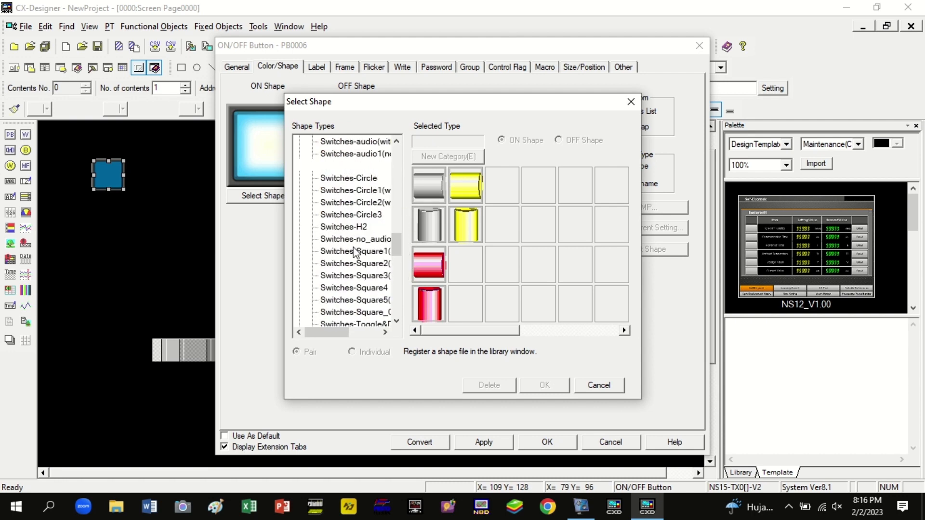
scroll(366, 232, "up", 1)
left_click(355, 239)
double_click(429, 302)
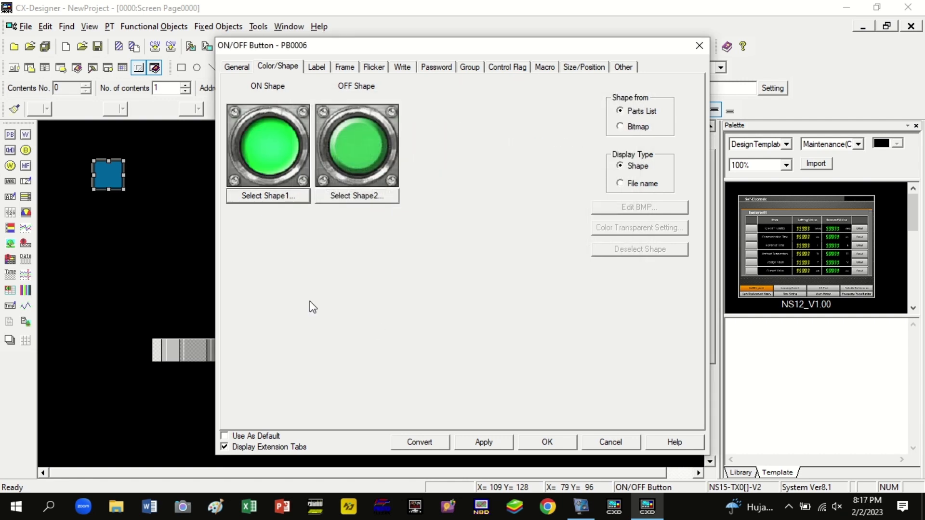
left_click(546, 445)
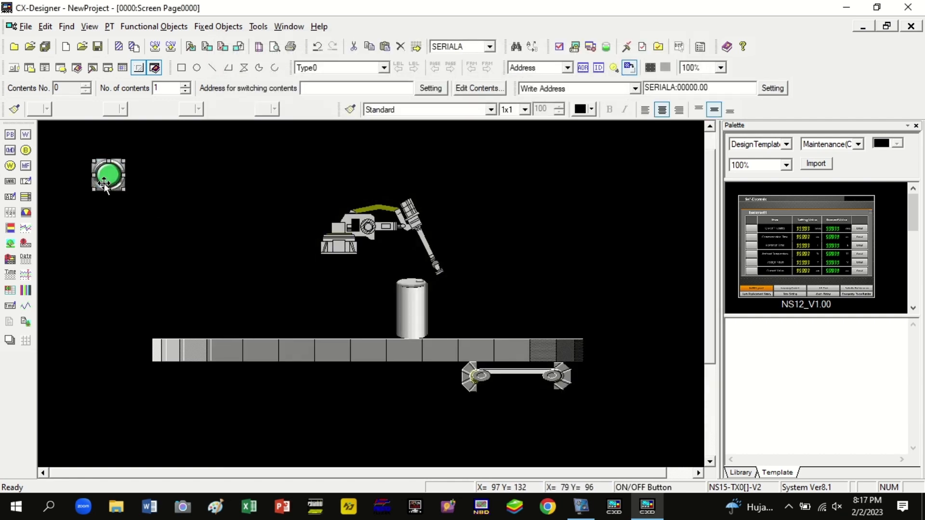
Place a copy of the green button beside it and change the copy to the matching red metal-framed shape
key("ctrl+v")
left_click_drag(146, 179, 147, 176)
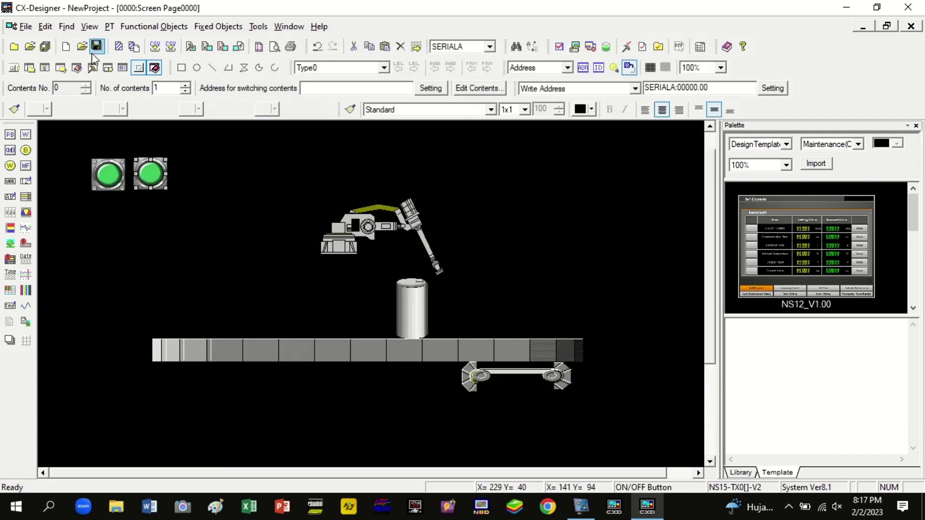
double_click(150, 174)
left_click(278, 67)
left_click(268, 195)
left_click(428, 186)
left_click(541, 384)
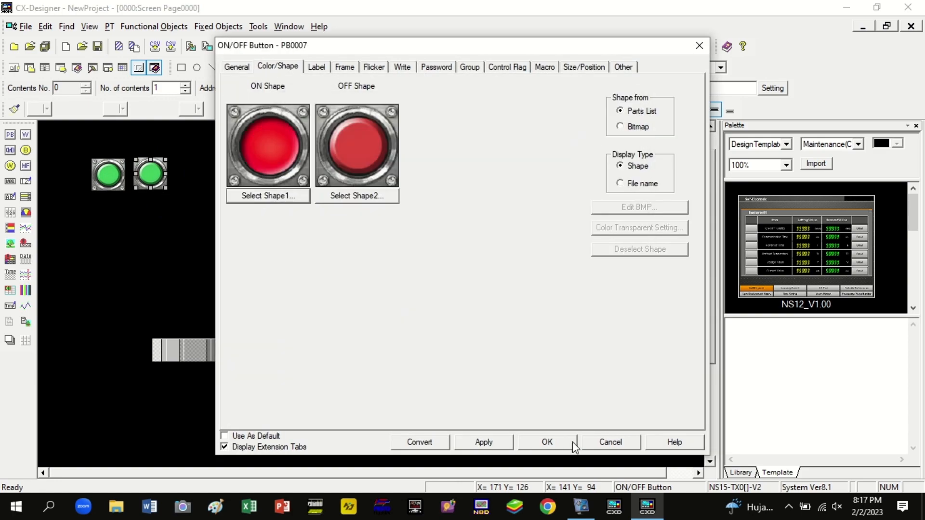
left_click(572, 443)
Review and confirm the write address settings of the green ON/OFF button and the red one
double_click(108, 174)
left_click(524, 128)
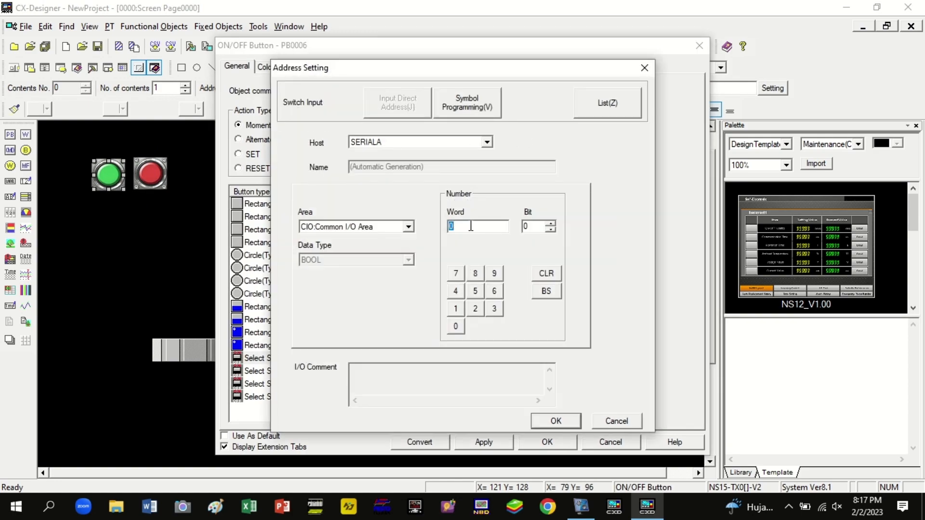
left_click(568, 428)
left_click(547, 442)
double_click(150, 174)
left_click(526, 128)
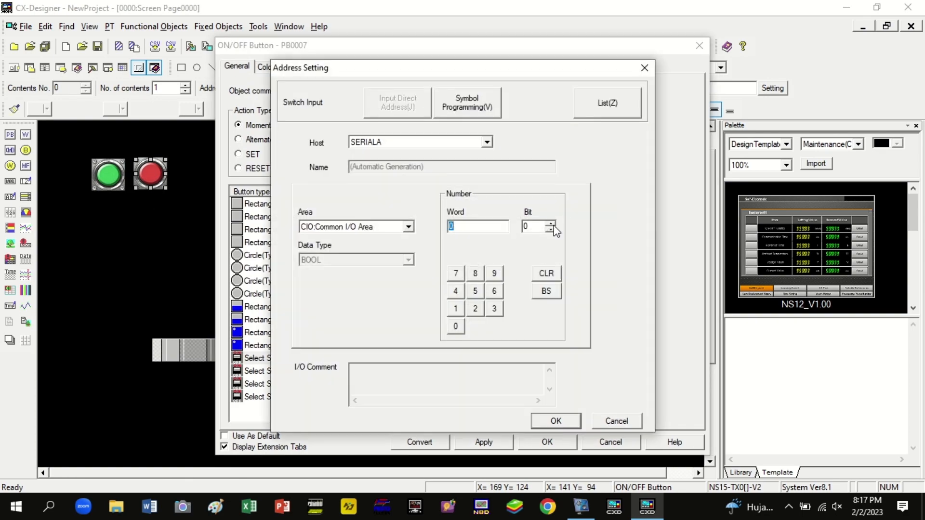
left_click(555, 421)
left_click(546, 442)
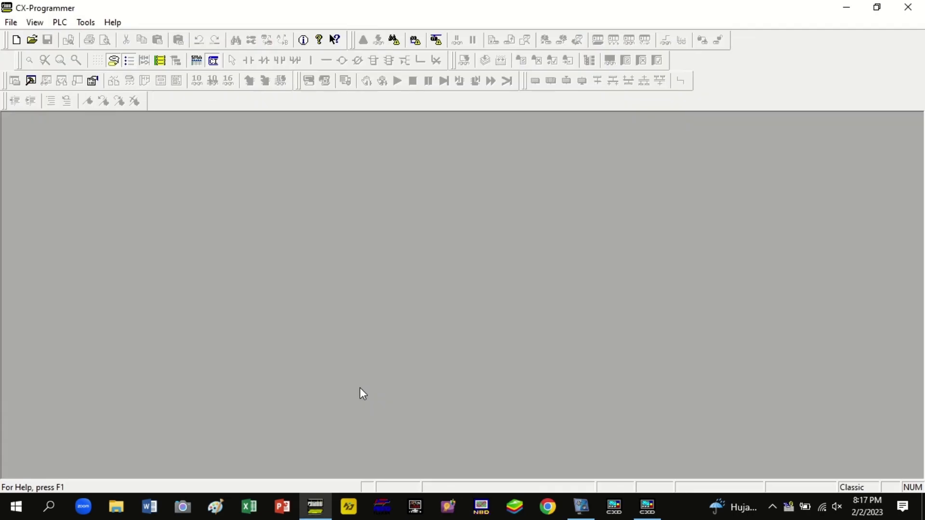
In CX-Programmer, create a new CJ1M PLC project with the SYSMAC WAY network type
left_click(16, 40)
left_click(412, 237)
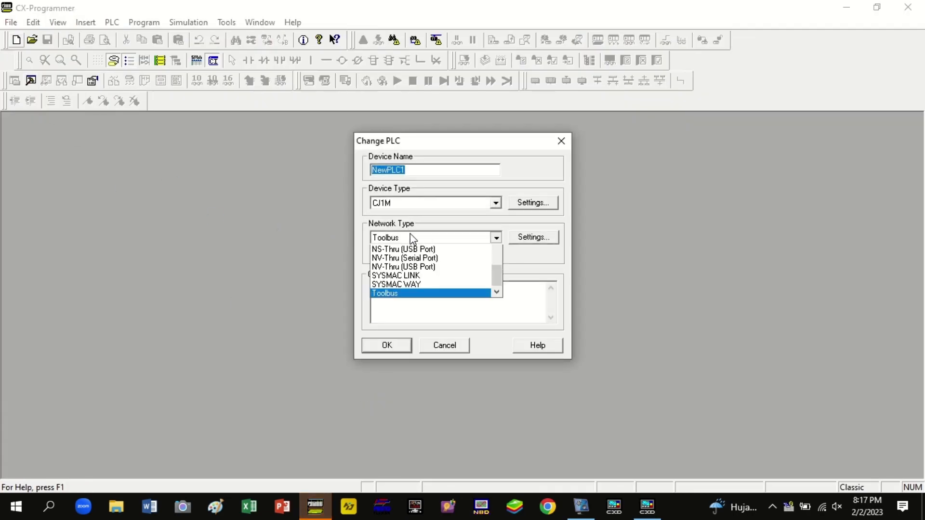
left_click(412, 284)
key("Return")
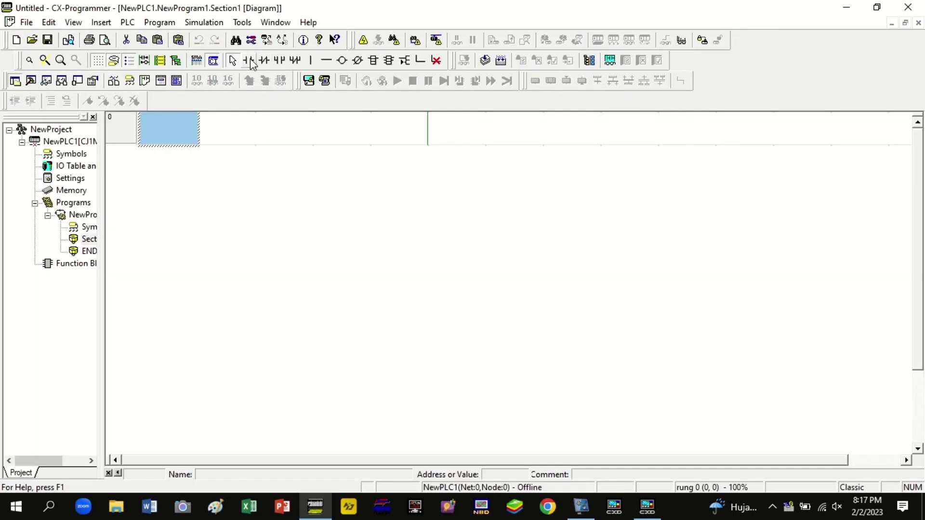
In rung 0, insert a normally open contact 0.01 followed by a normally closed contact 0.02
left_click(248, 60)
left_click(170, 130)
type("1")
key("Return")
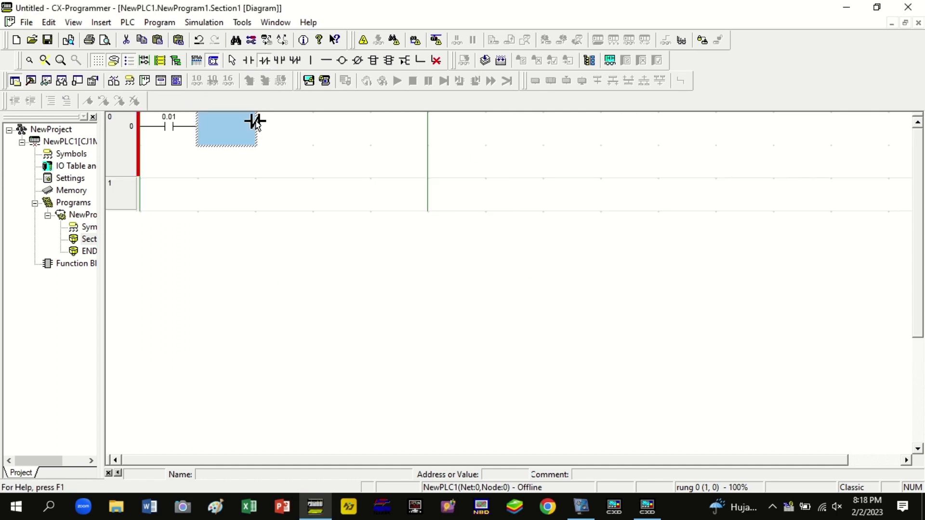
left_click(256, 122)
type("2")
key("Return")
End rung 0 with coil 9.00 and add an OR contact 9.00 in parallel with contact 0.01
left_click(288, 124)
type("90")
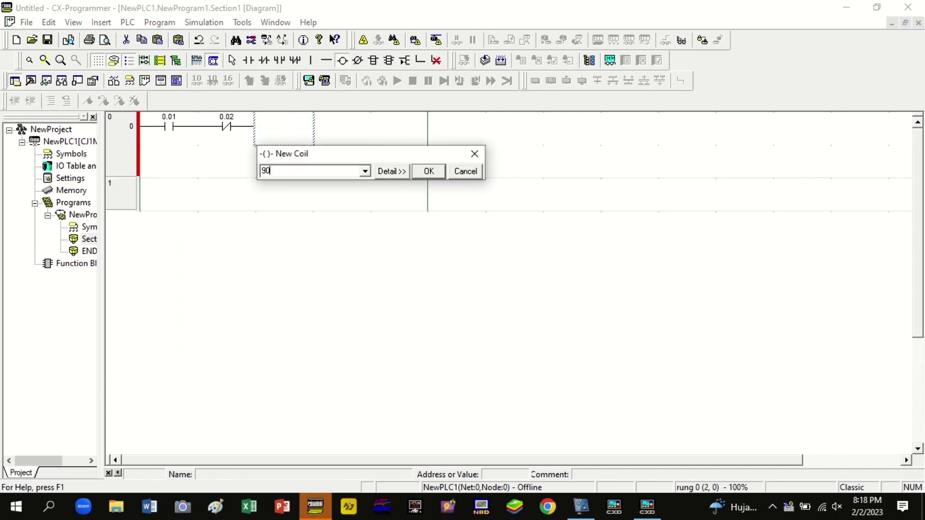
key("Return")
left_click(279, 60)
left_click(171, 160)
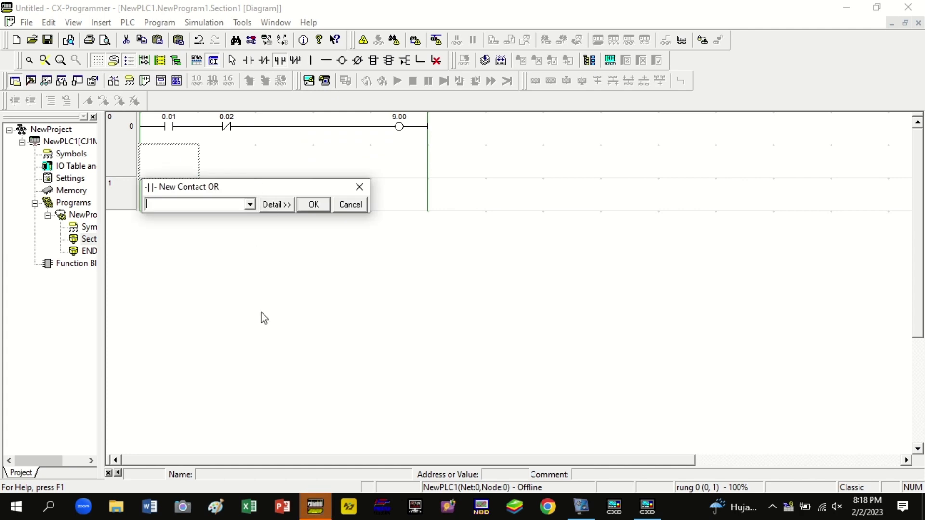
type("900")
key("Return")
Switch to CX-Designer, start test mode for the screen and save all changes
left_click(647, 505)
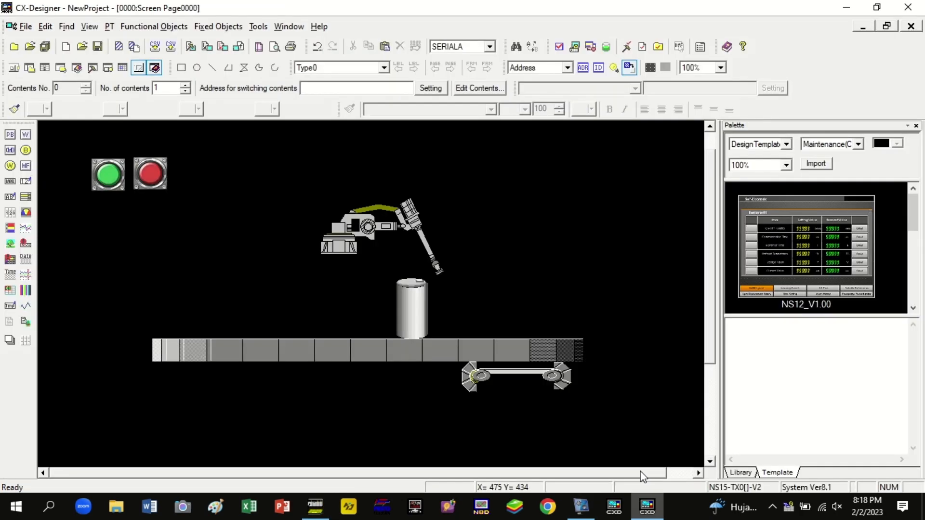
left_click(574, 47)
left_click(432, 275)
key("Return")
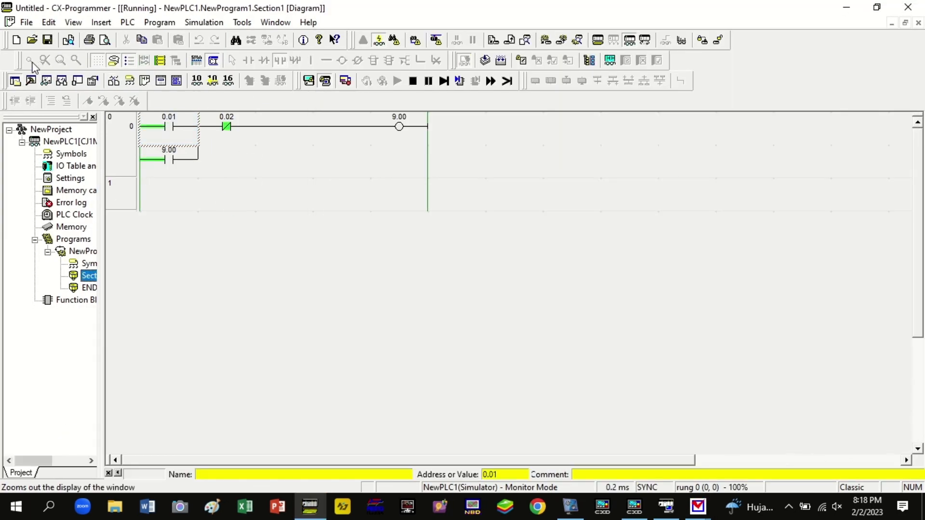
Zoom the CX-Programmer ladder out to 80% and narrow the test window so the whole rung fits beside it
left_click(197, 198)
left_click(32, 63)
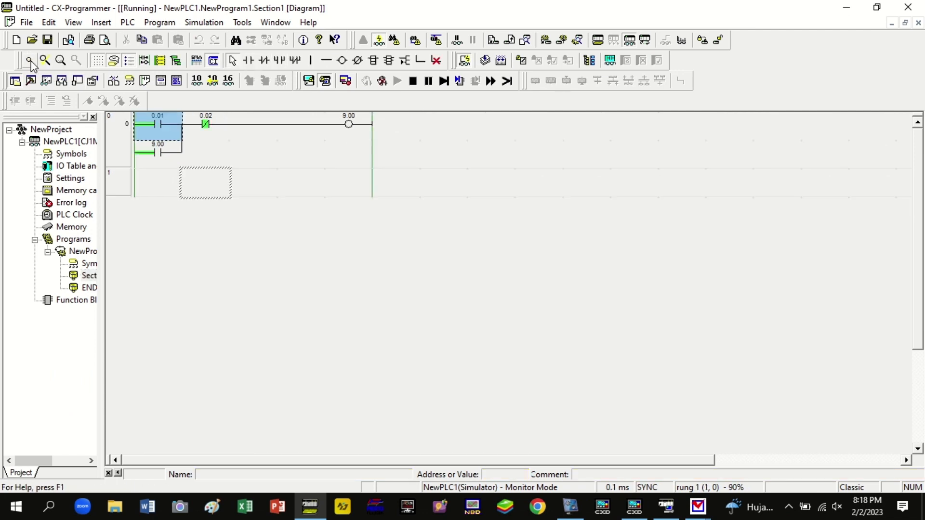
left_click(259, 194)
left_click(698, 506)
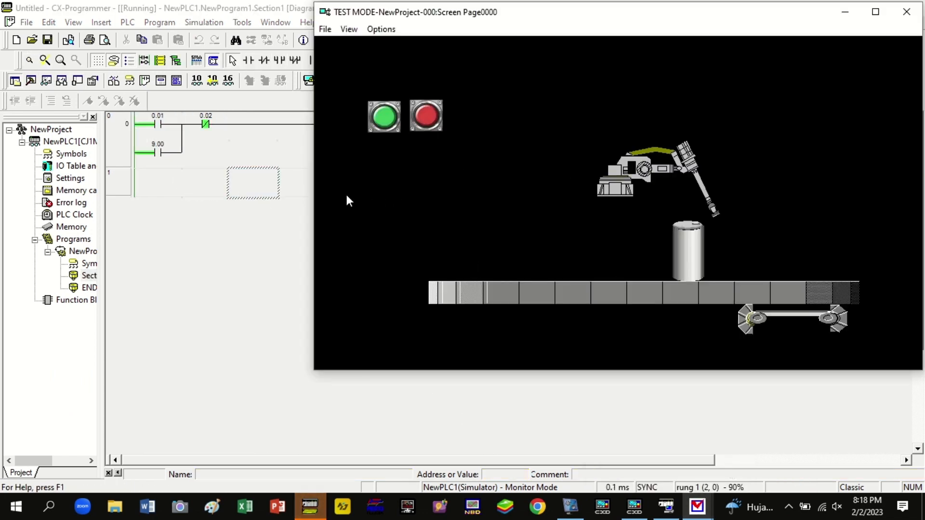
left_click_drag(314, 204, 341, 206)
left_click(189, 204)
left_click(30, 60)
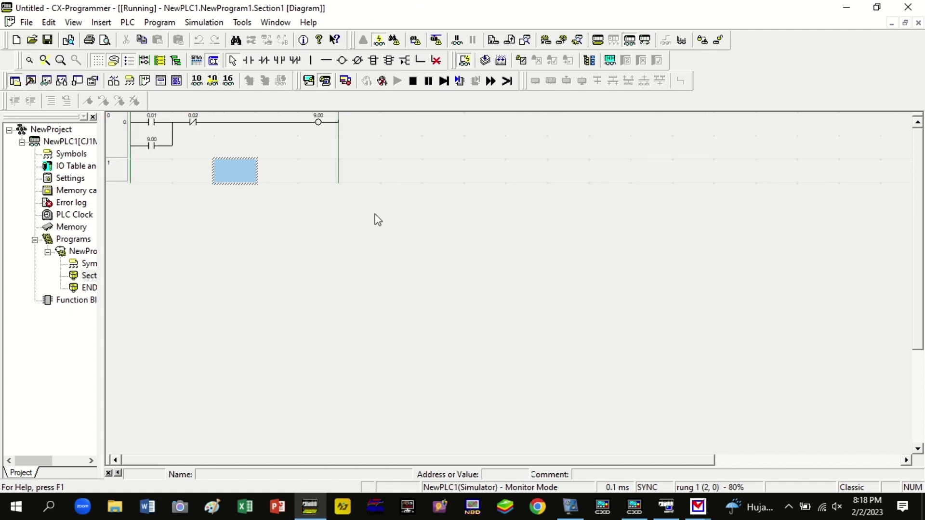
Test the green ON button in the running screen, then exit the test mode session
left_click(698, 506)
left_click(414, 119)
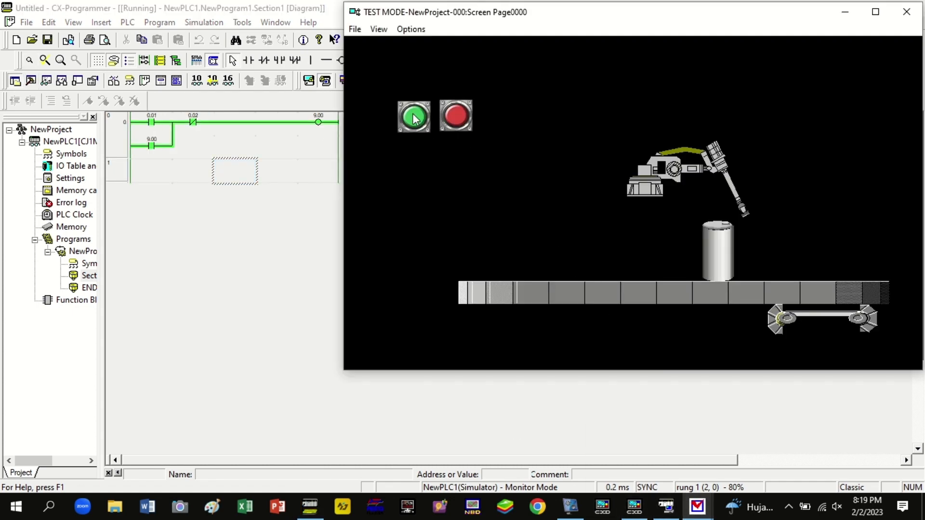
left_click(906, 12)
left_click(434, 282)
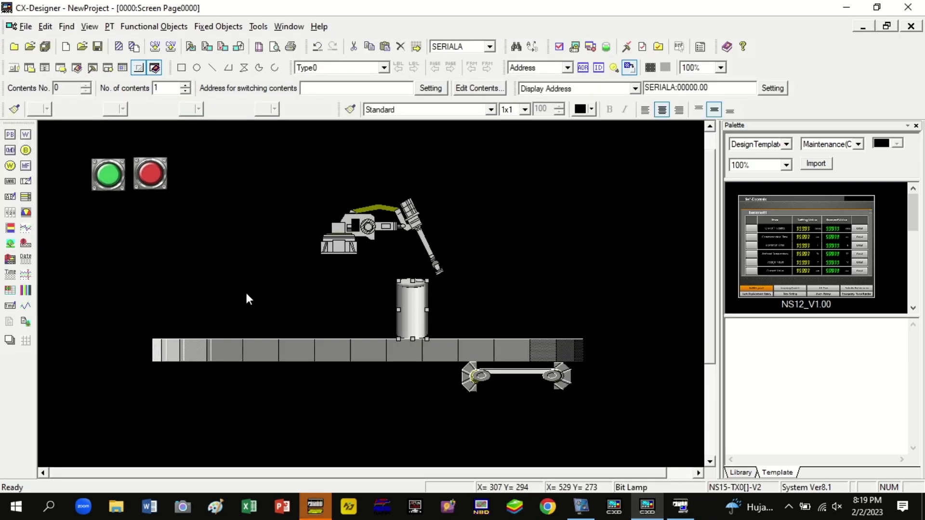
Nudge the tank slightly to the right, save all changes and start test mode again
key("Right")
key("Right")
left_click(574, 47)
left_click(445, 278)
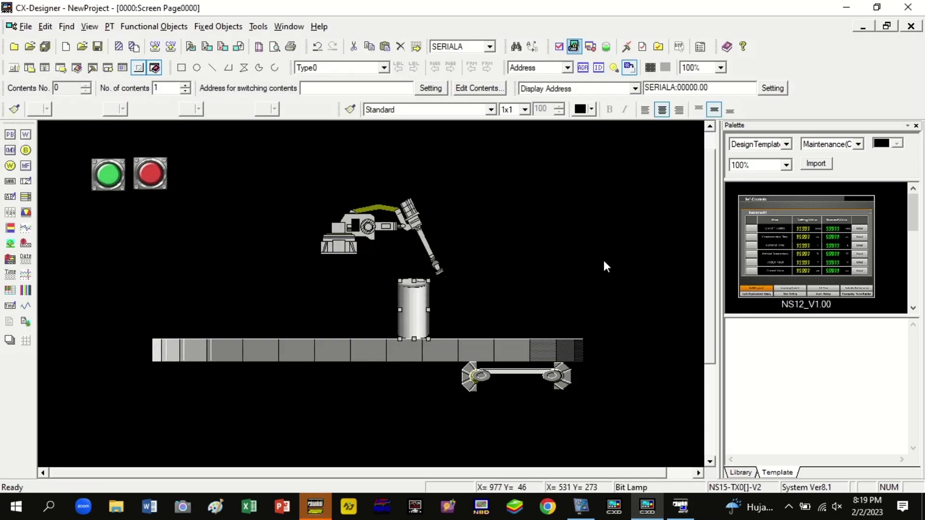
left_click(529, 296)
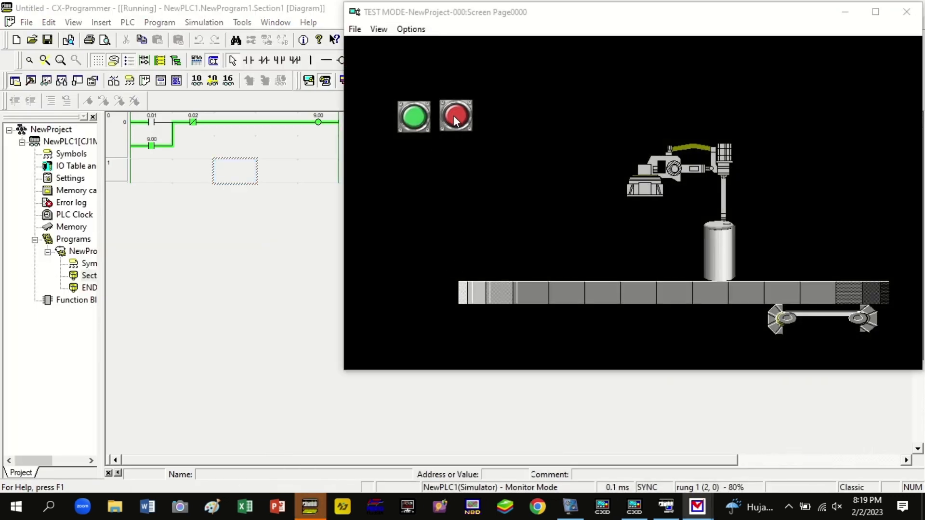
Test the robot arm with the red OFF button and the green ON button, then exit test mode
left_click(455, 118)
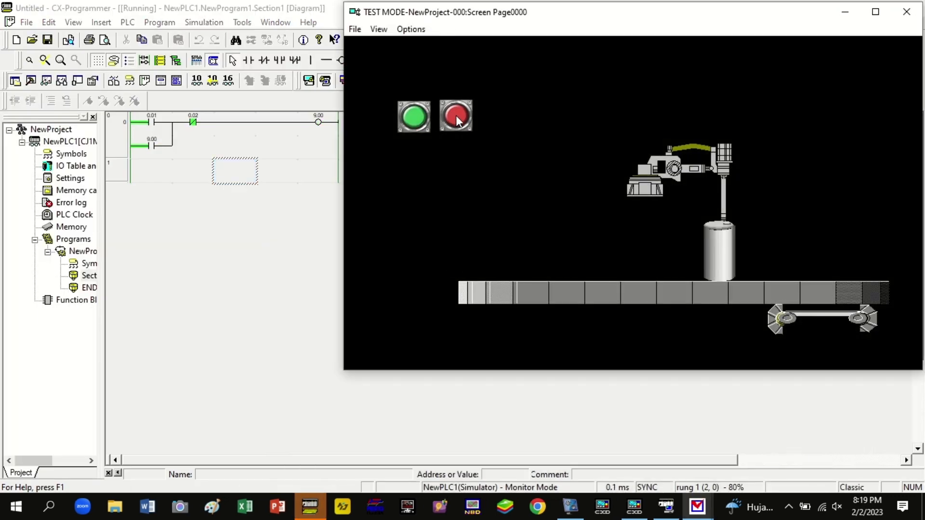
left_click(415, 118)
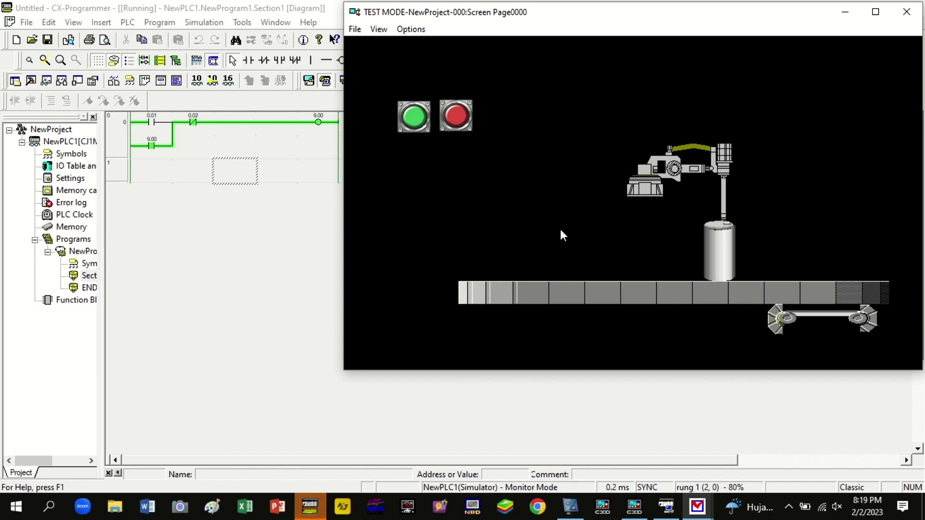
left_click(907, 12)
left_click(421, 285)
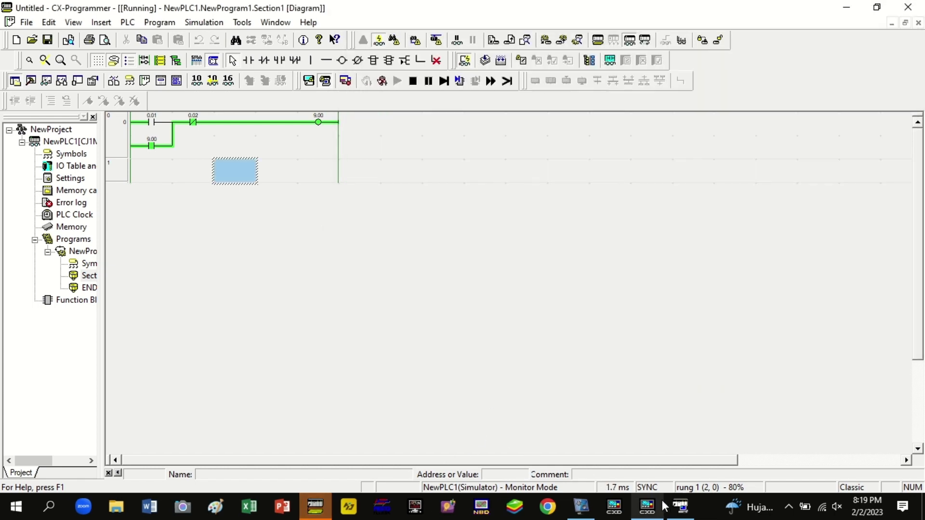
Return to CX-Designer, save and rerun the screen in test mode to check the tank's alignment with the arm, and exit
left_click(655, 505)
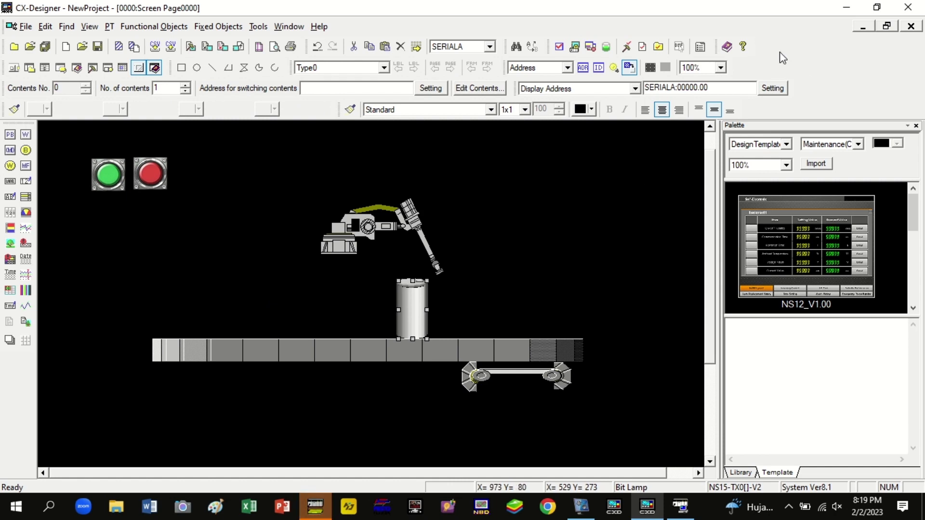
left_click(580, 50)
left_click(452, 272)
left_click(527, 294)
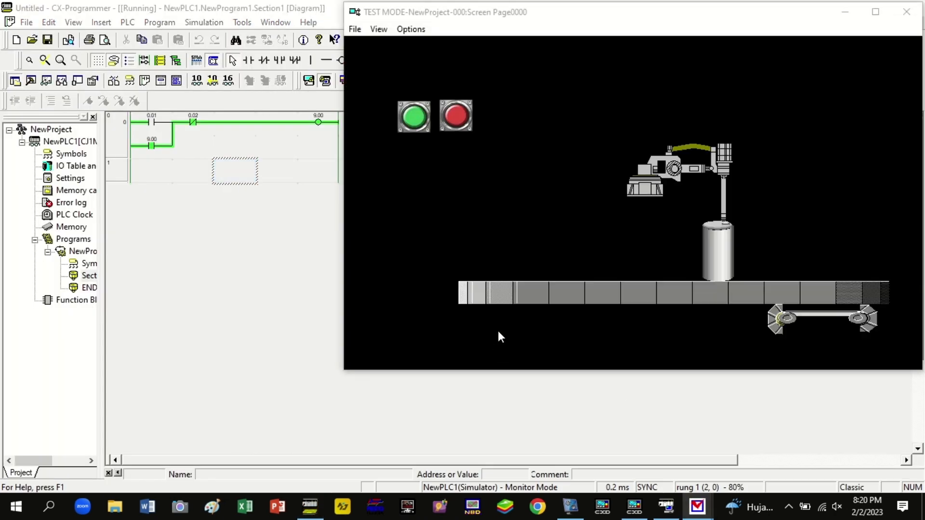
left_click(907, 12)
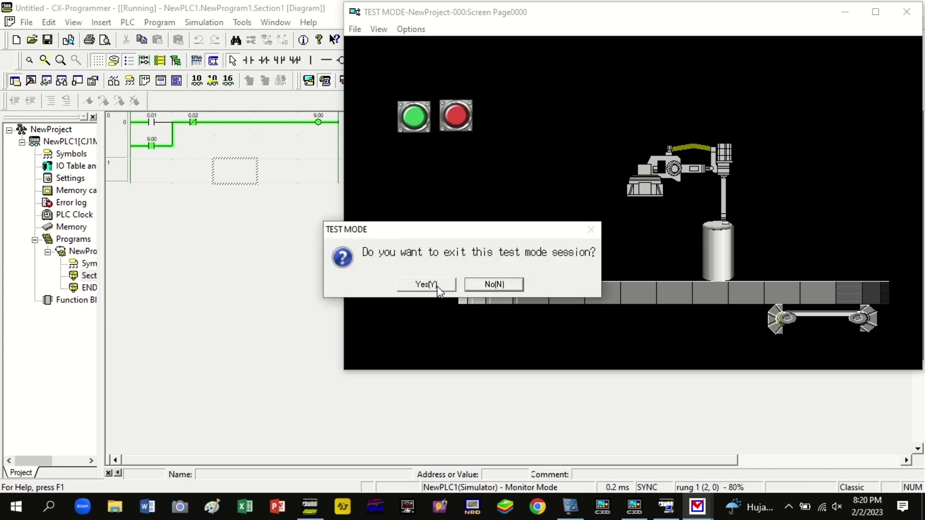
left_click(424, 283)
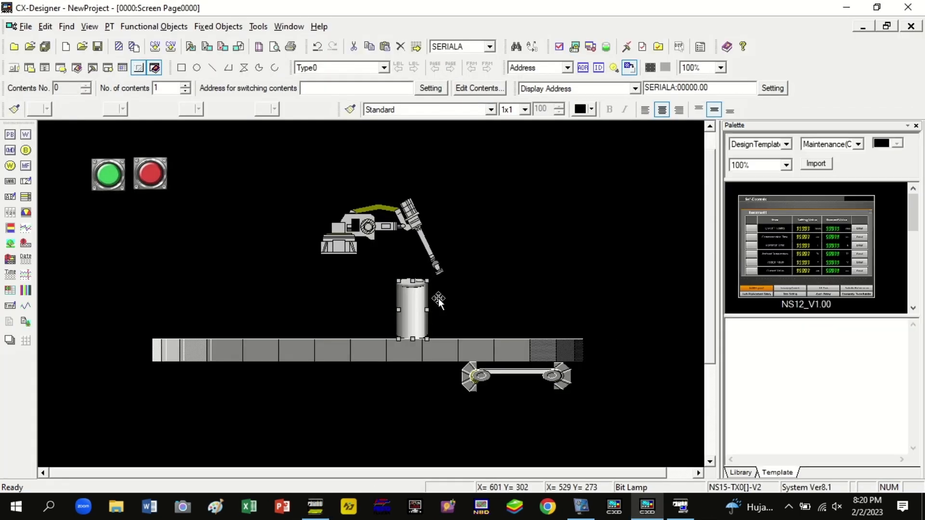
Nudge the tank left to X 527, save all changes and start test mode
key("Left")
left_click(579, 50)
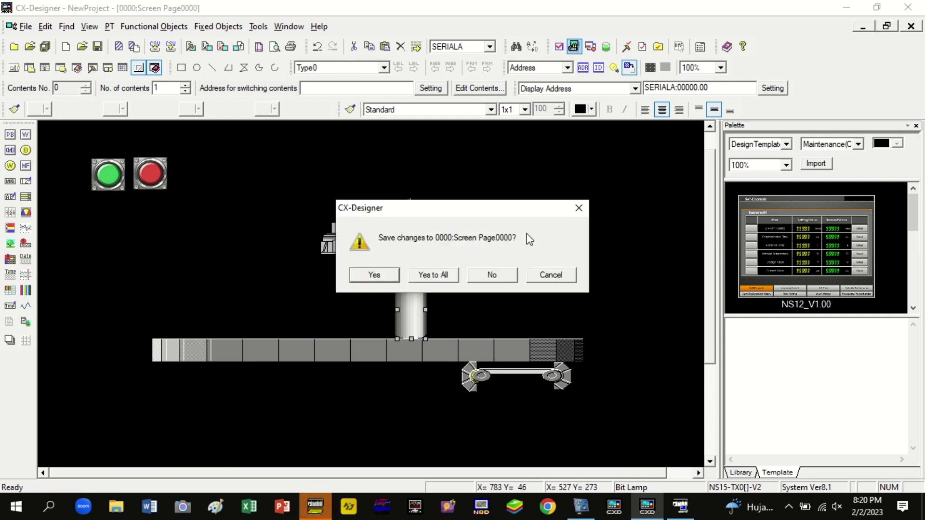
left_click(453, 278)
left_click(515, 293)
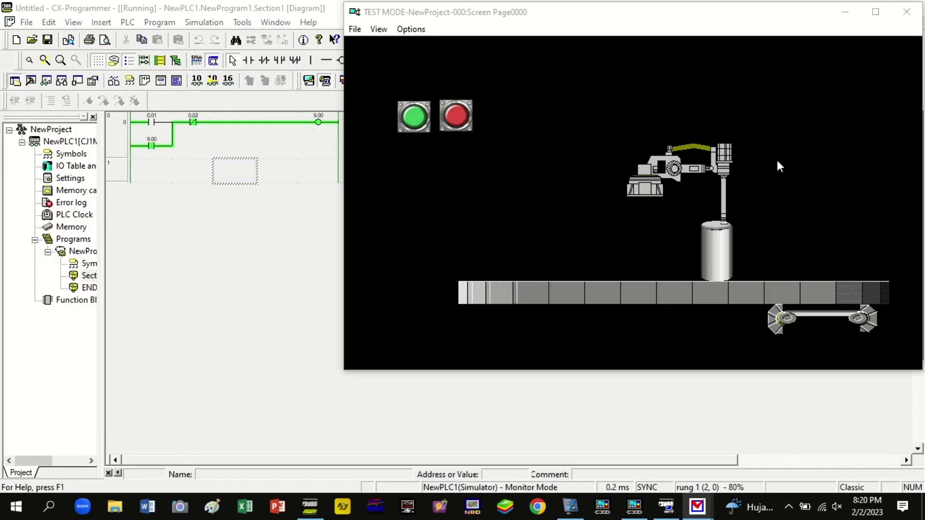
Switch the robot arm off, on and off again with the red and green buttons, then end the test session
left_click(469, 114)
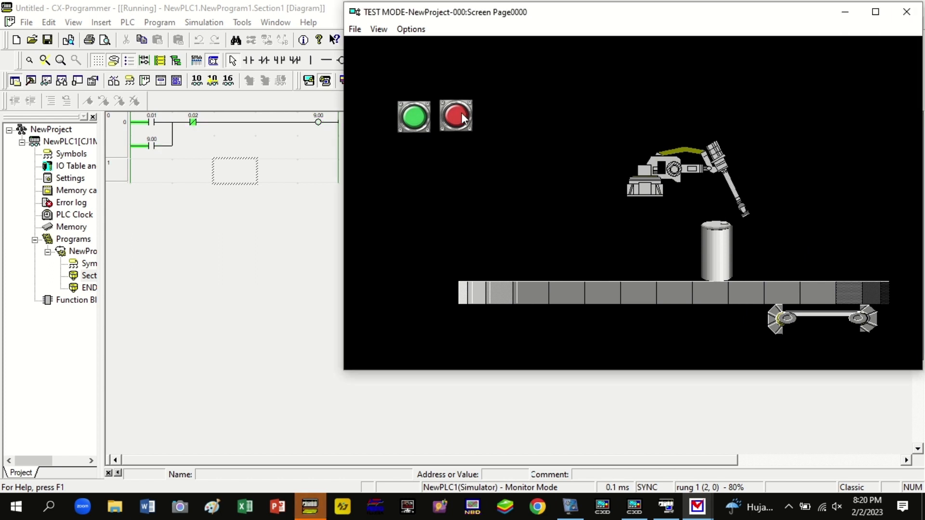
left_click(409, 118)
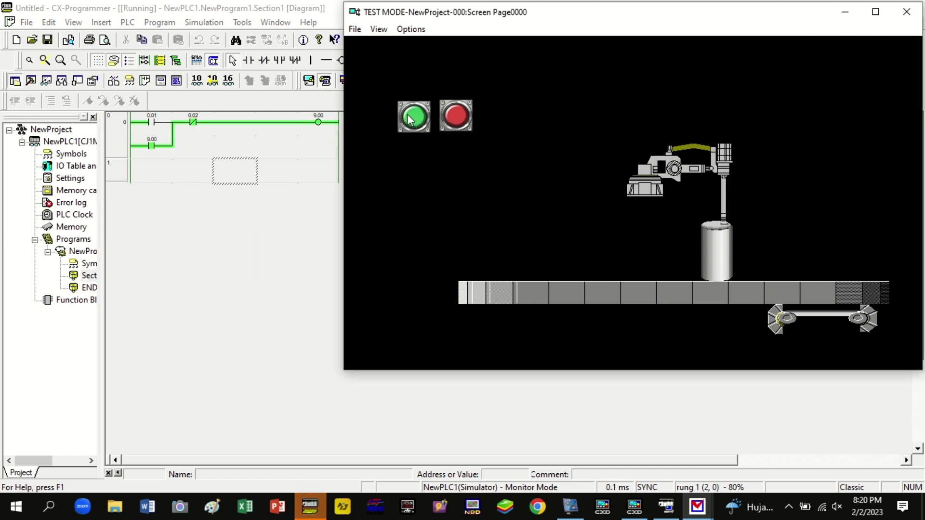
left_click(468, 123)
left_click(906, 12)
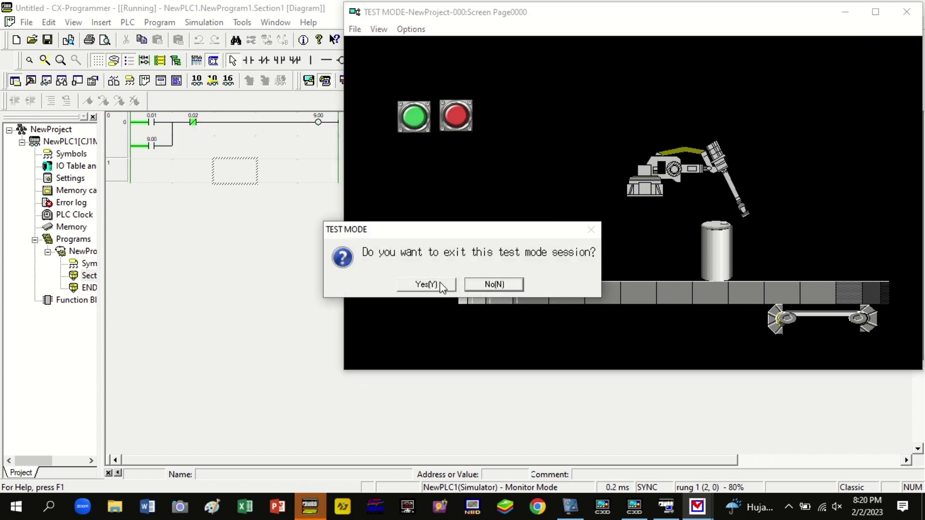
left_click(427, 285)
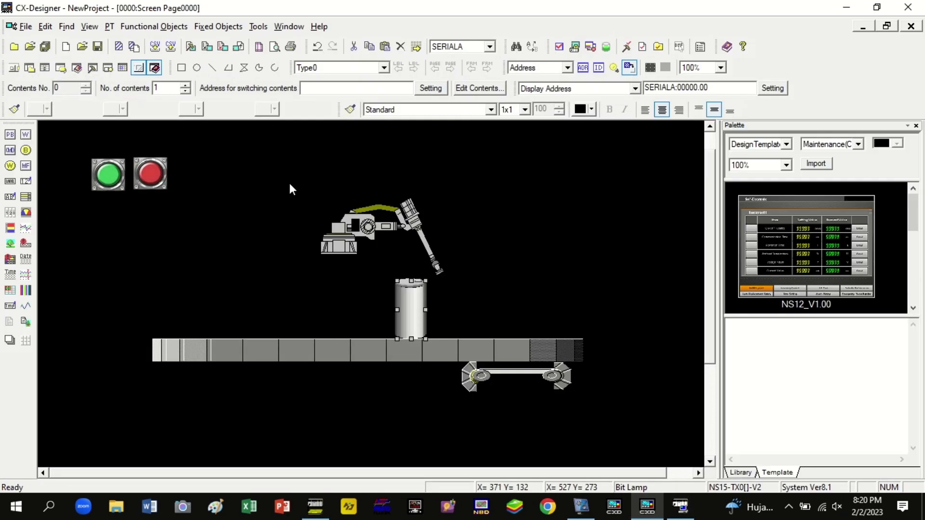
In the robot arm's bit lamp settings, choose the ON shape from the Robot1 category under Others
double_click(334, 193)
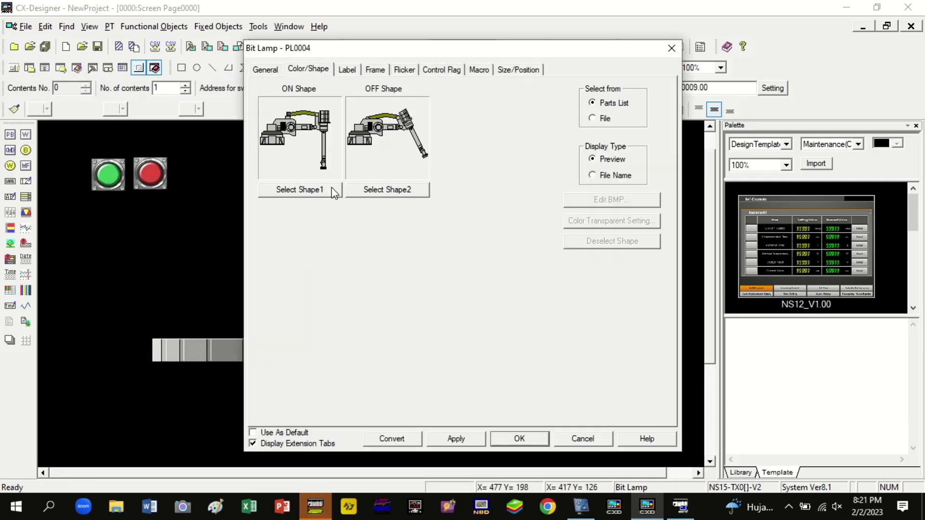
left_click(328, 192)
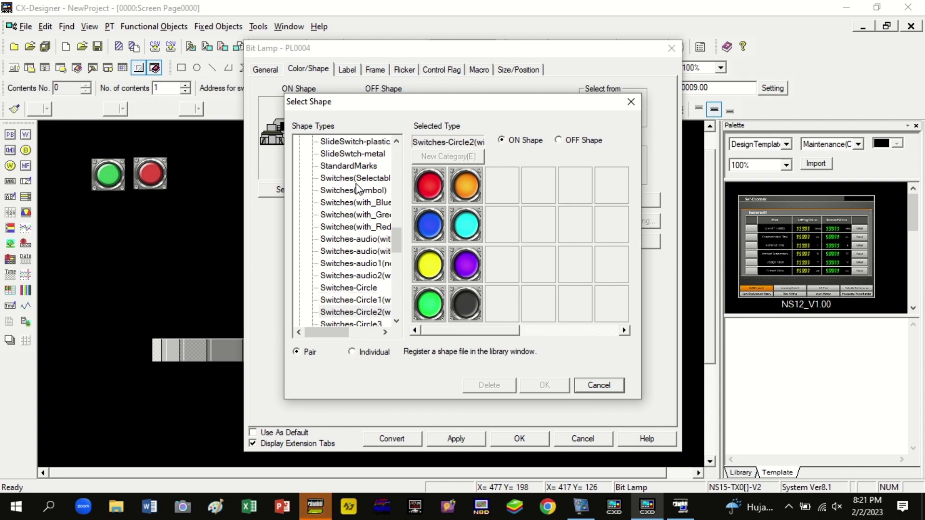
scroll(366, 214, "down", 10)
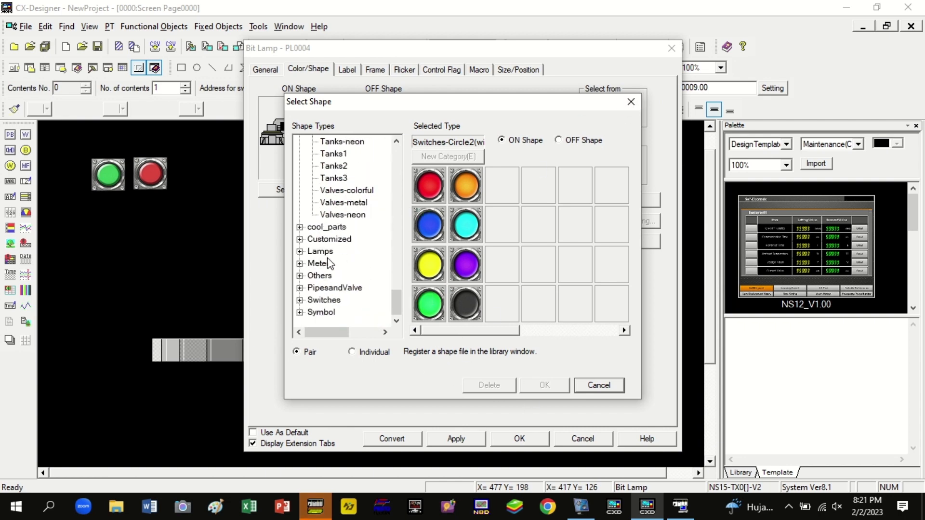
left_click(326, 275)
double_click(327, 276)
left_click(339, 300)
left_click(339, 312)
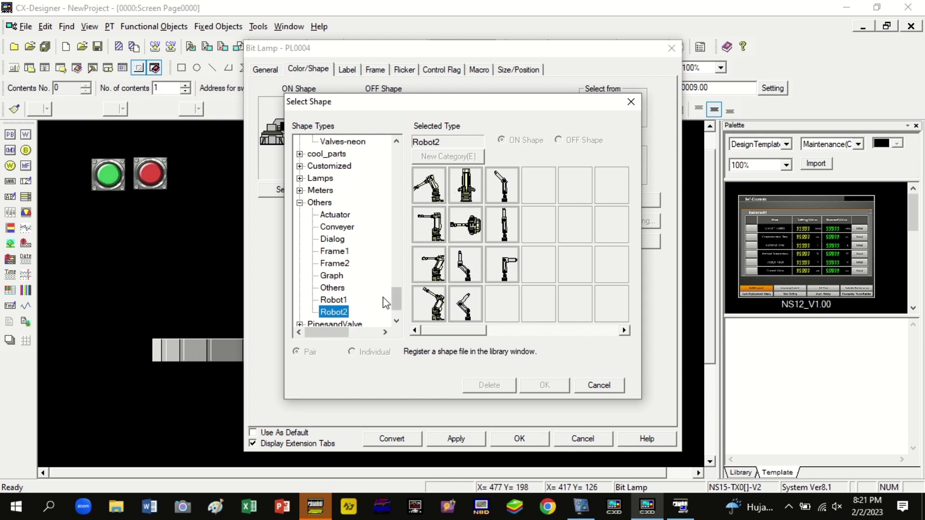
left_click(332, 300)
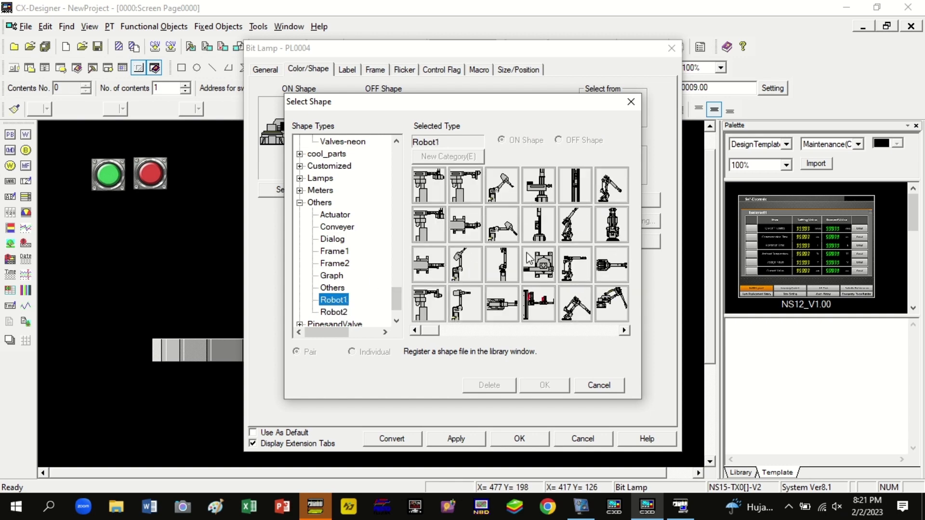
left_click(624, 330)
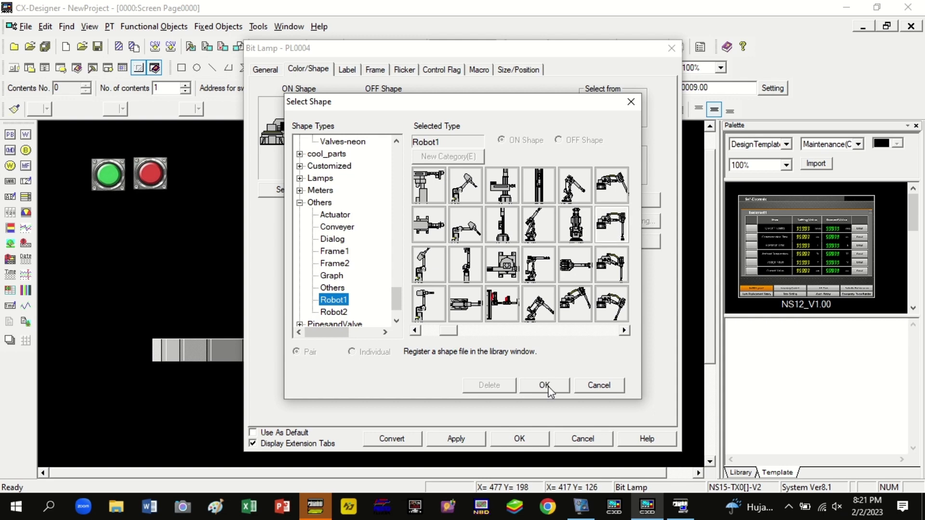
left_click(545, 386)
Set the robot arm's OFF shape to the Robot1 arm pointing straight down and accept the bit lamp settings
left_click(386, 190)
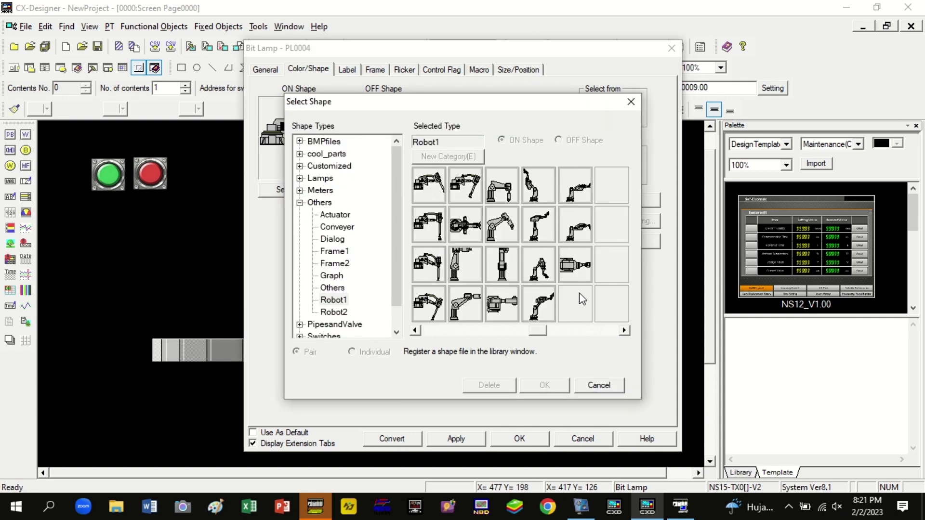
left_click(416, 330)
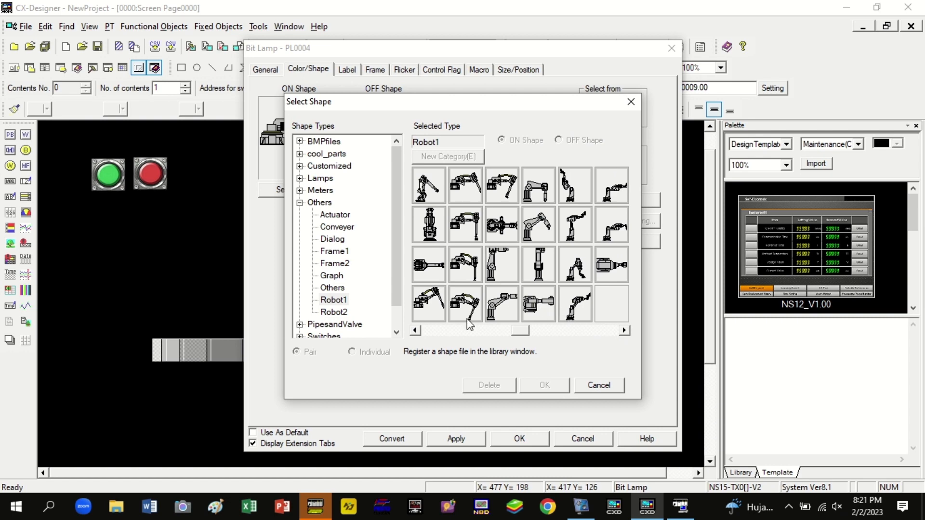
left_click(546, 387)
left_click(520, 439)
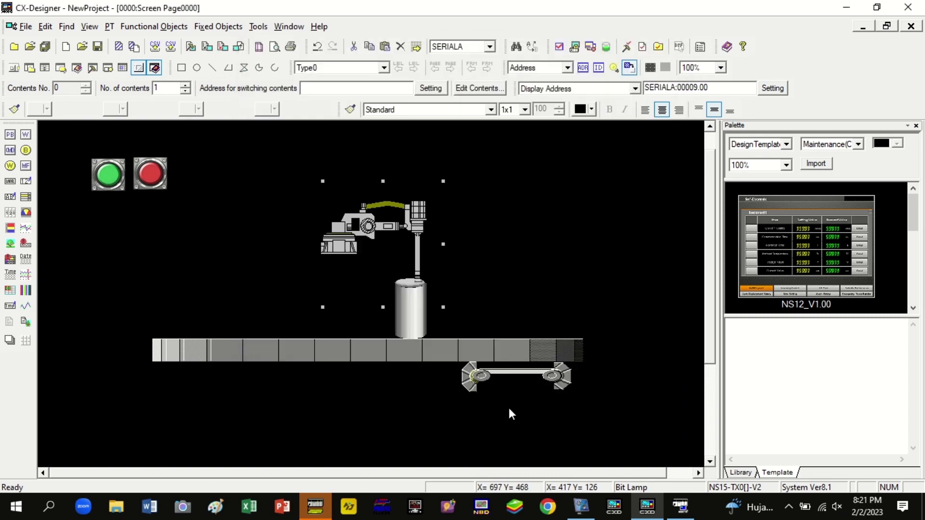
Nudge the tank up and slightly left to about X 526, Y 268, under the lowered robot arm
left_click(407, 307)
key("Up")
key("Up")
key("Up")
key("Left")
key("Up")
key("Up")
key("Up")
key("Down")
key("Down")
key("Down")
key("Down")
key("Down")
key("Down")
key("Down")
key("Down")
key("Down")
key("Down")
key("Down")
key("Down")
key("Down")
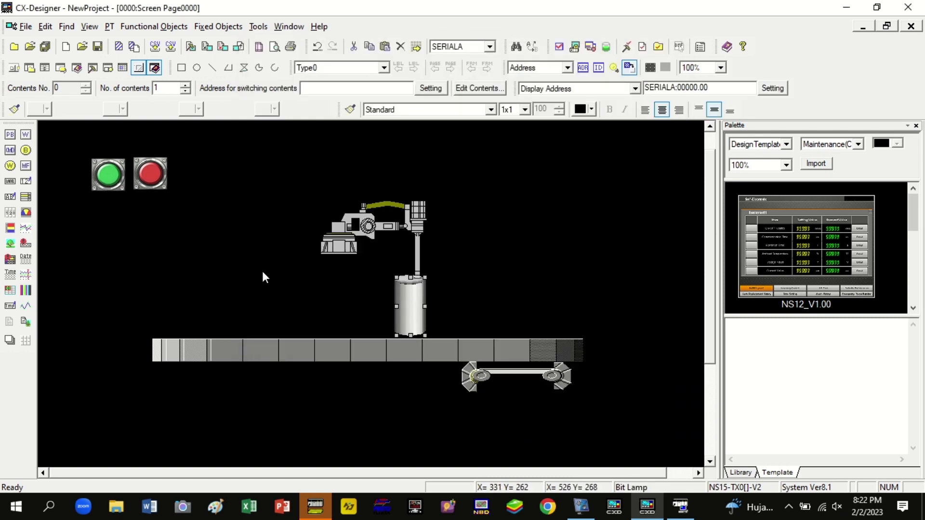
Nudge the tank straight down to about X 526, Y 299 so that it overlaps the conveyor belt
key("Down")
key("Down")
key("Down")
key("Down")
key("Down")
key("Down")
key("Down")
key("Down")
key("Down")
key("Down")
key("Down")
key("Down")
key("Down")
key("Down")
key("Down")
key("Down")
key("Down")
key("Down")
key("Down")
key("Down")
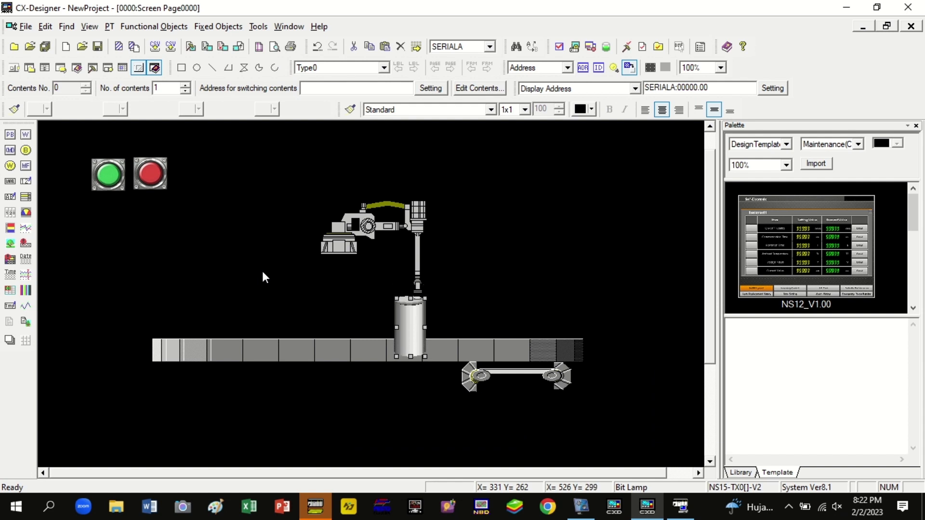
Nudge the tank straight up to about X 526, Y 239, clear above the conveyor belt
key("Up")
key("Up")
key("Up")
key("Up")
key("Up")
key("Up")
key("Up")
key("Up")
key("Up")
key("Up")
key("Up")
key("Up")
key("Up")
key("Up")
key("Up")
key("Up")
key("Up")
key("Up")
key("Up")
key("Up")
key("Up")
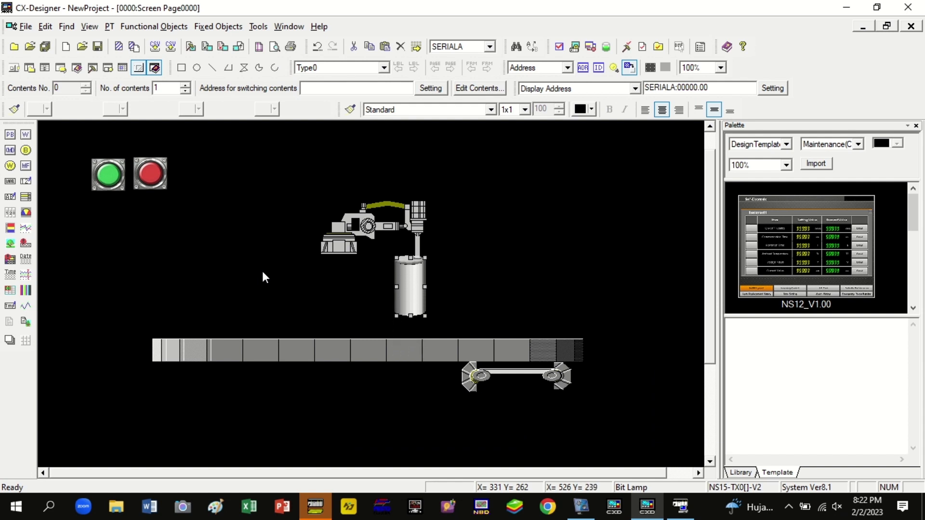
Select the conveyor belt together with its roller drive and nudge them down to widen the gap below the tank
left_click(640, 245)
left_click_drag(533, 433, 686, 357)
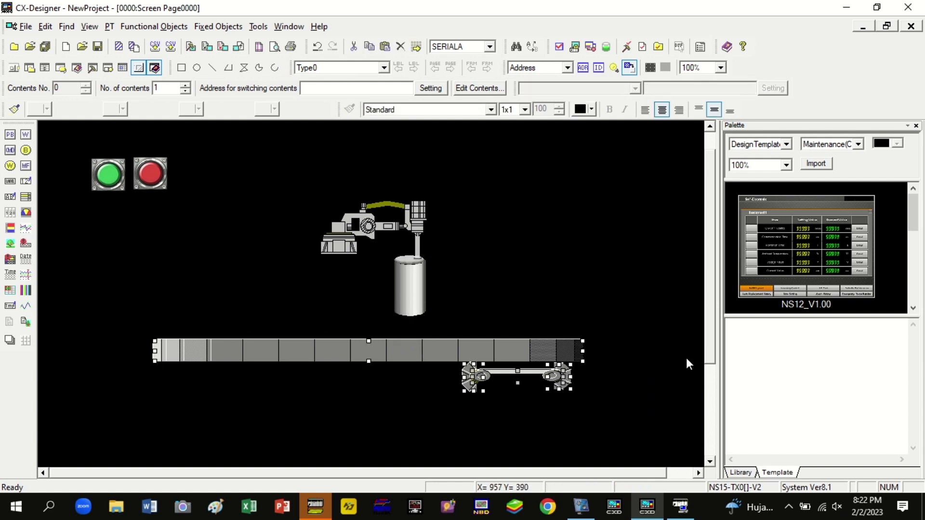
key("Down")
key("Down")
key("Down")
key("Down")
key("Down")
key("Down")
key("Down")
key("Down")
key("Down")
key("Down")
key("Down")
key("Down")
key("Down")
key("Down")
key("Down")
key("Down")
key("Down")
key("Down")
key("Down")
key("Down")
Nudge the tank down and slightly right to X 527, Y 293, just below the tip of the lowered robot arm
left_click(416, 297)
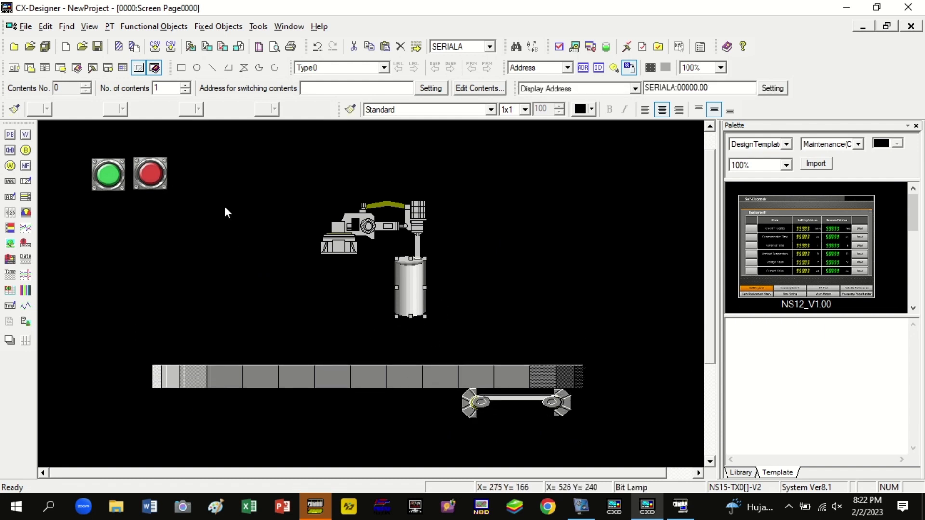
key("Down")
key("Down")
key("Down")
key("Down")
key("Down")
key("Down")
key("Down")
key("Down")
key("Down")
key("Down")
key("Down")
key("Down")
key("Down")
key("Down")
key("Down")
key("Down")
key("Down")
key("Down")
key("Down")
key("Down")
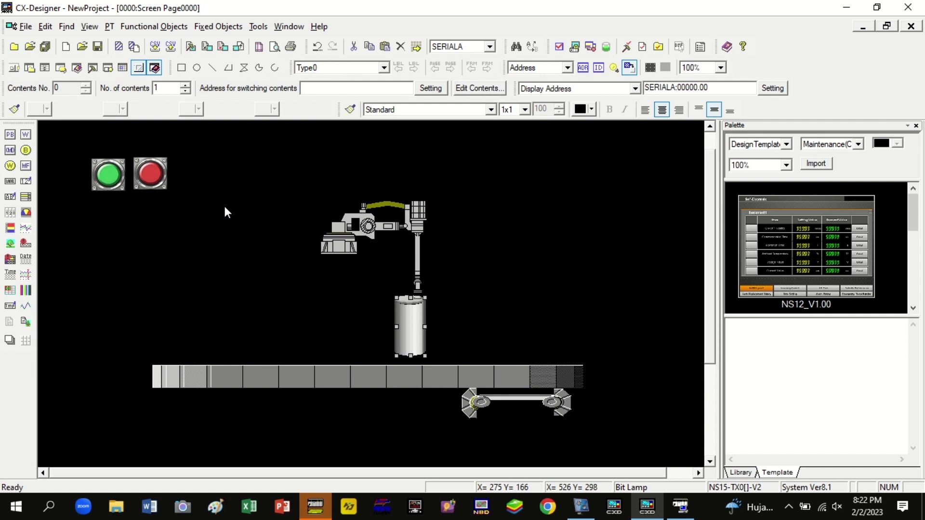
key("Right")
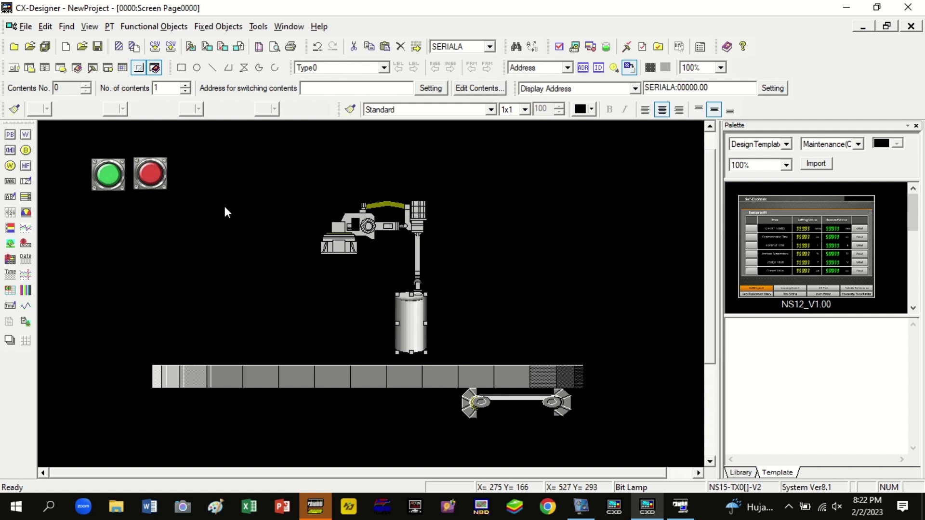
Select the conveyor belt together with its roller drive and nudge them up until the belt runs behind the tank's lower part
left_click(485, 371)
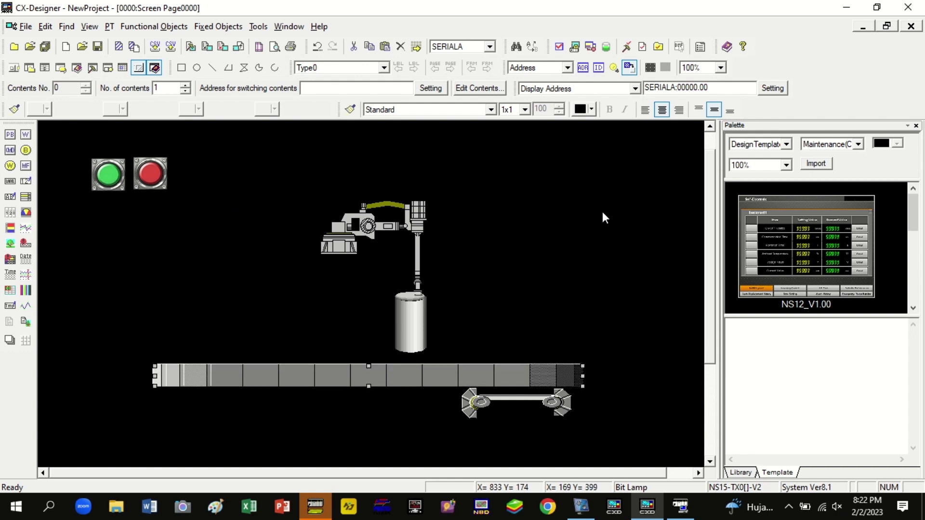
left_click(195, 357)
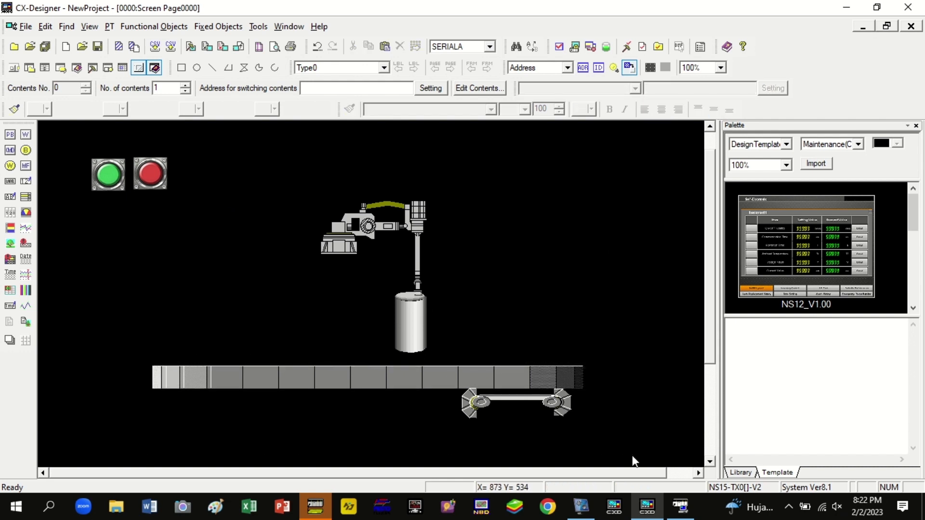
left_click_drag(195, 357, 632, 455)
key("Up")
key("Up")
key("Up")
key("Up")
key("Up")
key("Up")
key("Up")
key("Up")
key("Up")
key("Up")
key("Up")
key("Up")
key("Up")
key("Up")
key("Up")
key("Up")
key("Up")
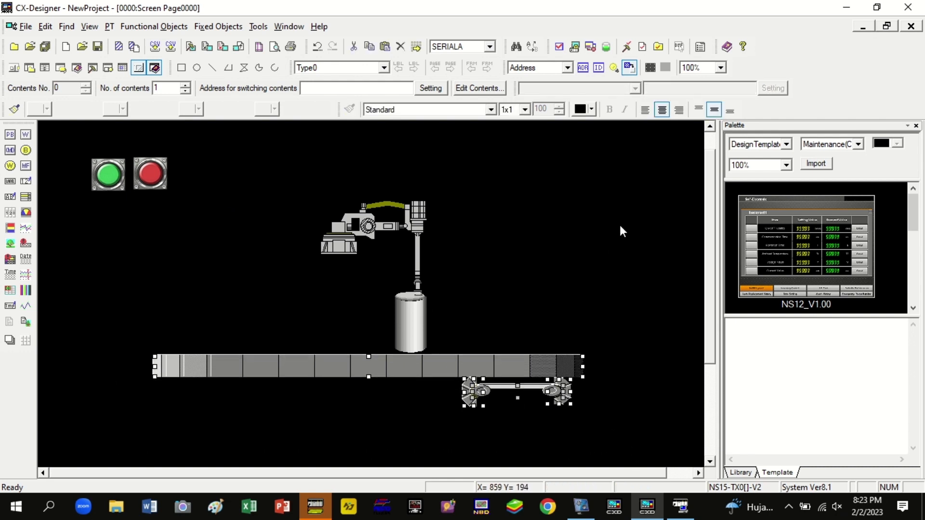
key("Up")
key("Up")
key("Up")
key("Up")
key("Up")
key("Up")
key("Up")
key("Up")
key("Up")
key("Up")
key("Up")
key("Up")
key("Up")
key("Up")
key("Up")
key("Up")
key("Up")
key("Up")
key("Up")
key("Up")
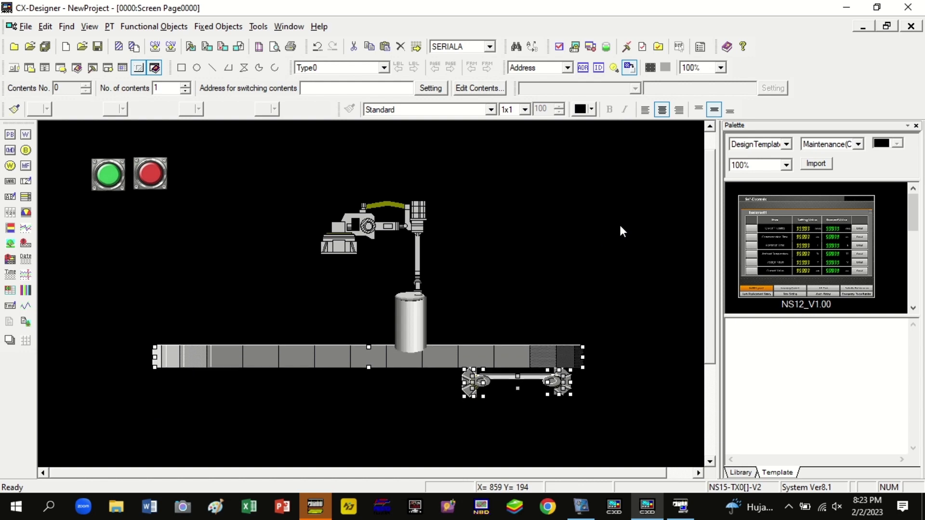
key("Up")
key("Up")
key("Up")
key("Up")
key("Up")
key("Up")
key("Up")
key("Up")
key("Up")
key("Up")
key("Up")
key("Up")
key("Up")
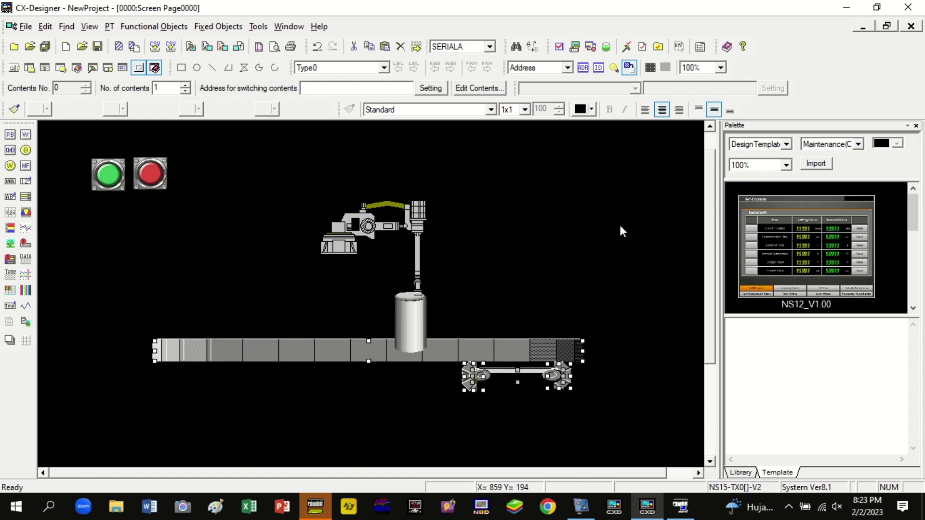
Nudge the selected conveyor belt and roller drive slightly down so that the tank's base rests on the belt
key("Down")
key("Down")
key("Down")
key("Down")
key("Down")
key("Down")
key("Down")
key("Down")
key("Down")
key("Down")
key("Down")
key("Down")
key("Down")
key("Down")
key("Down")
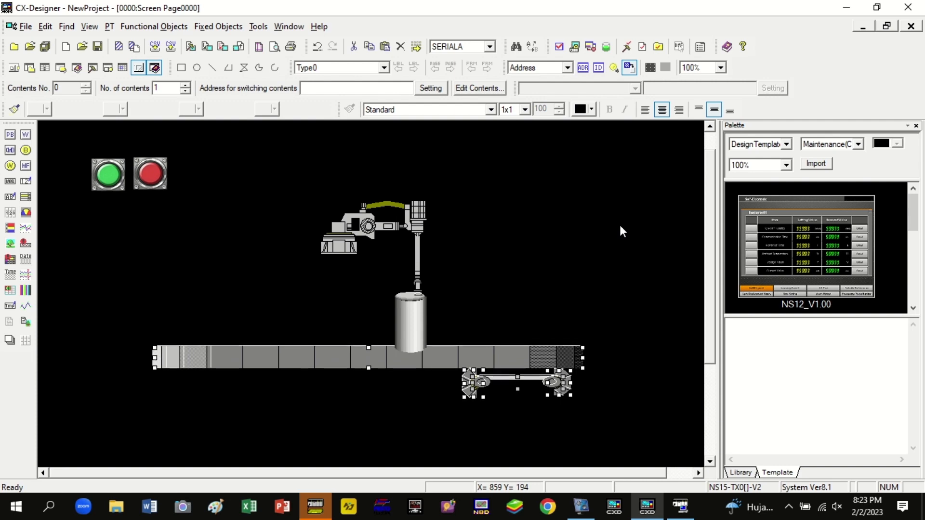
Nudge the selected conveyor belt and roller drive down until the belt's upper edge meets the tank's base
key("Down")
key("Down")
key("Down")
key("Down")
key("Down")
key("Down")
key("Down")
key("Down")
key("Down")
key("Down")
key("Down")
key("Down")
key("Down")
key("Down")
key("Down")
key("Down")
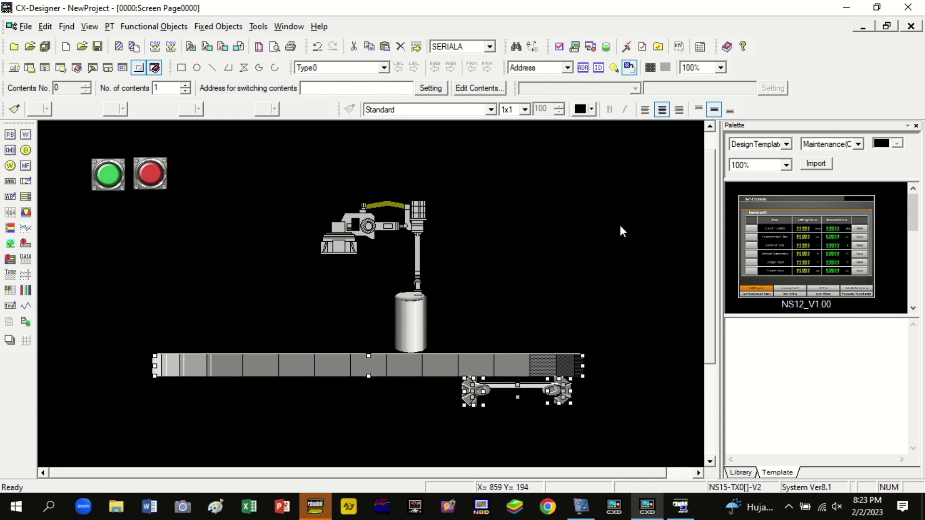
Change the robot arm lamp's OFF shape to the arm with its lower section tilted outward from the Robot1 shapes
left_click(568, 220)
double_click(404, 227)
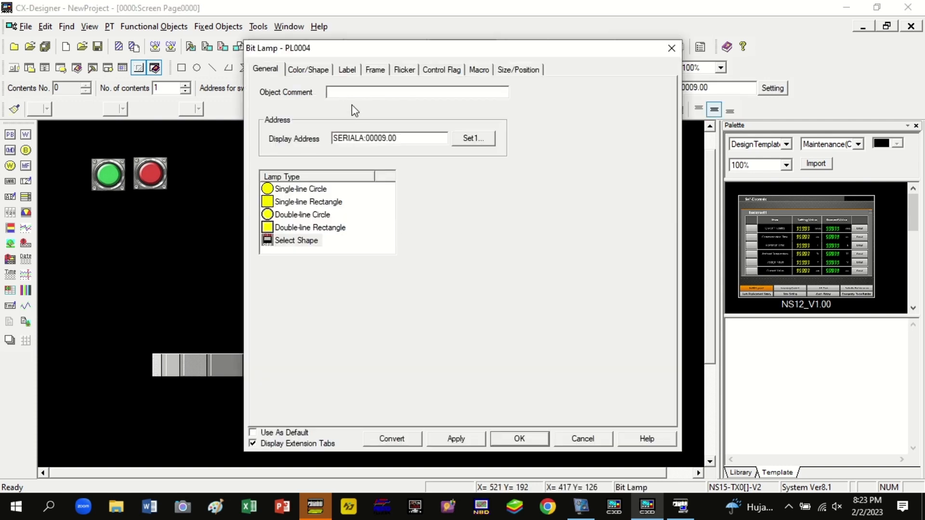
left_click(309, 69)
left_click(328, 193)
left_click(587, 390)
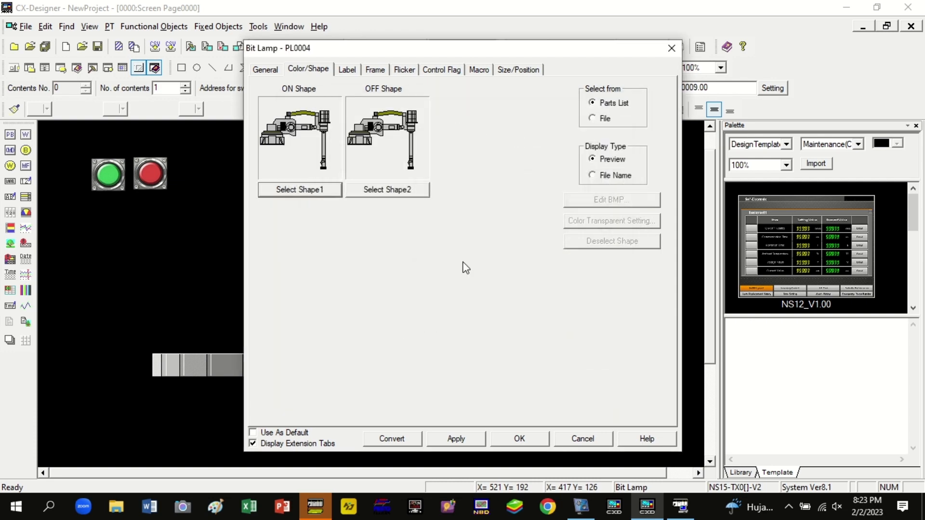
left_click(379, 192)
scroll(615, 309, "right", 2)
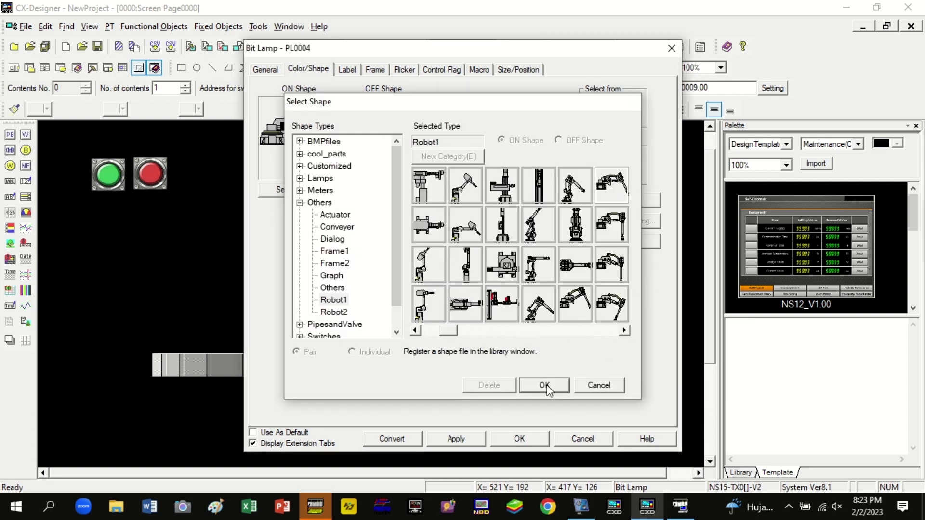
left_click(544, 385)
left_click(520, 438)
Save all screen changes and start the screen test
left_click(575, 46)
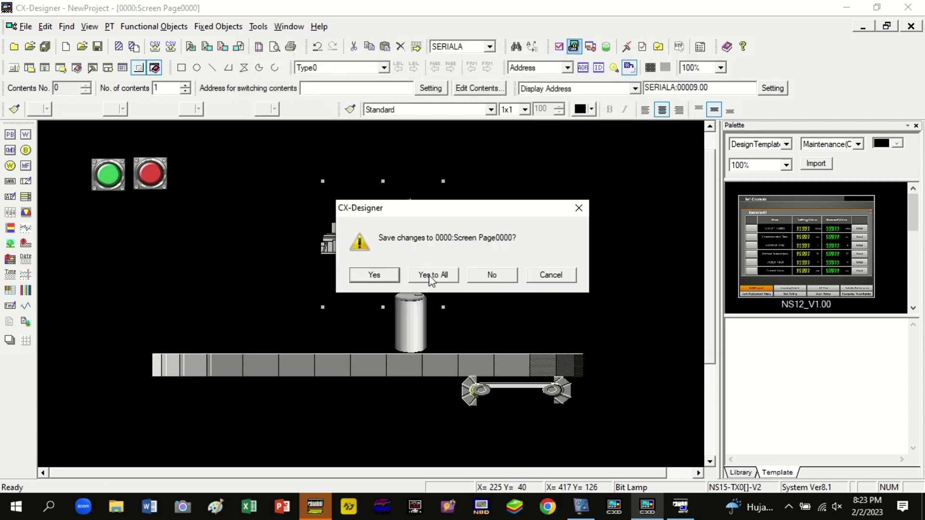
left_click(429, 275)
left_click(527, 293)
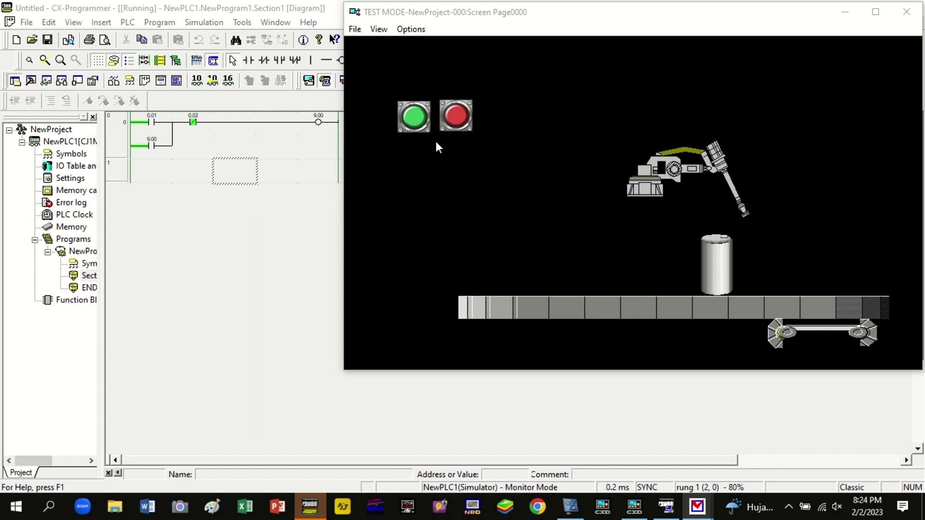
Operate the green ON and red OFF buttons to test the arm's movement, and close the test window
left_click(413, 117)
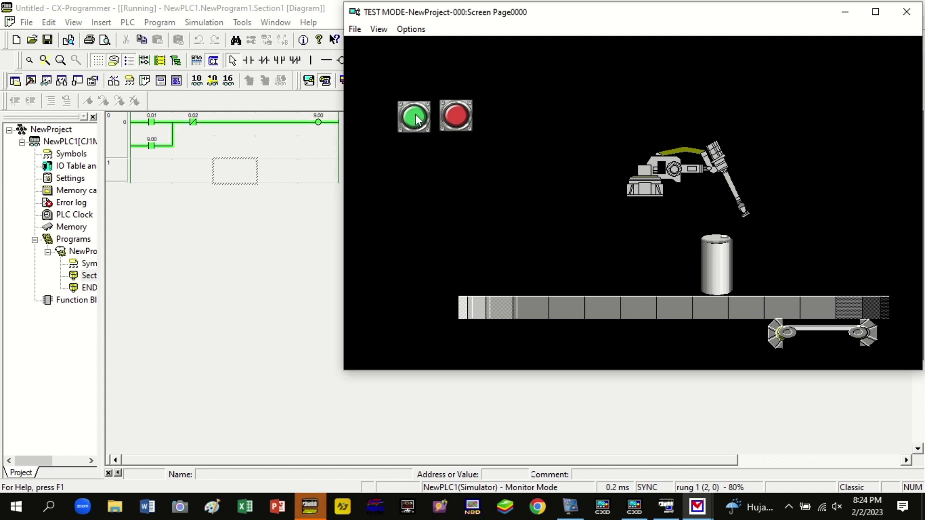
left_click(462, 115)
left_click(455, 117)
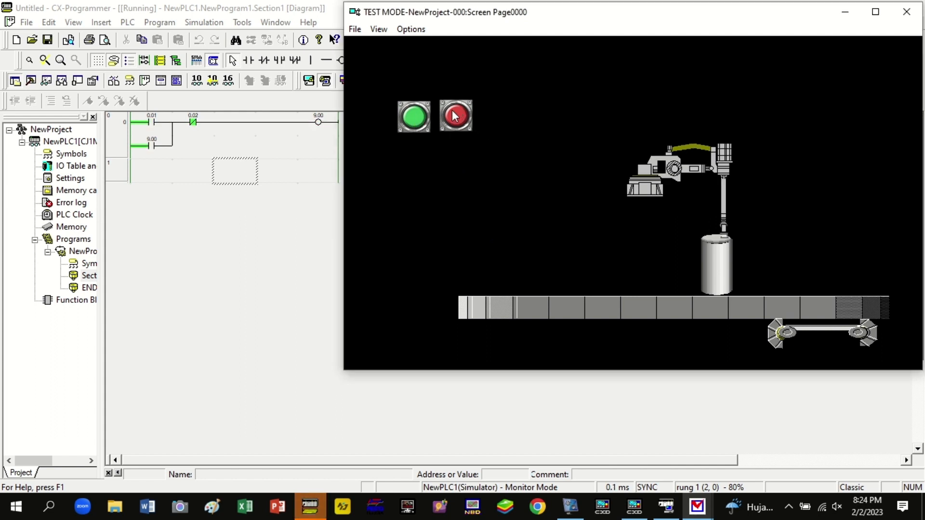
left_click(906, 12)
left_click(422, 284)
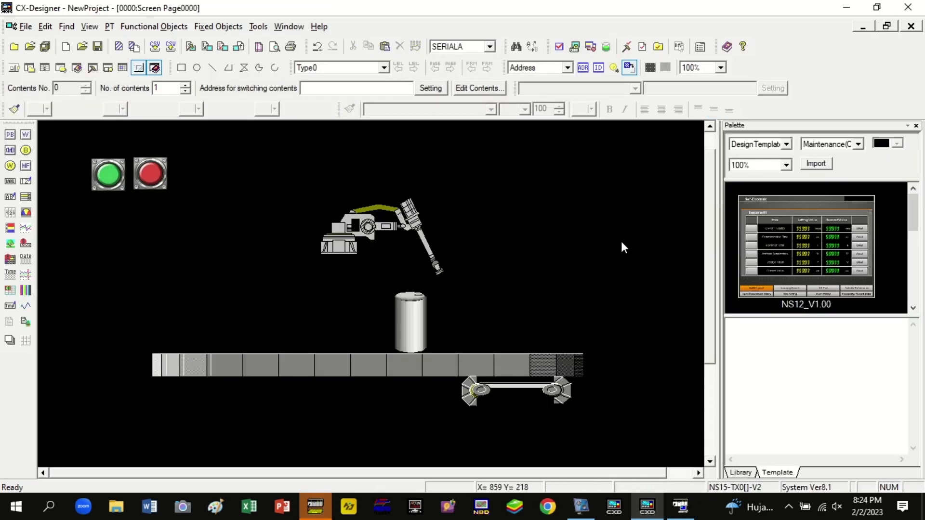
Copy the tank under the robot arm and paste seven copies of it
left_click(416, 312)
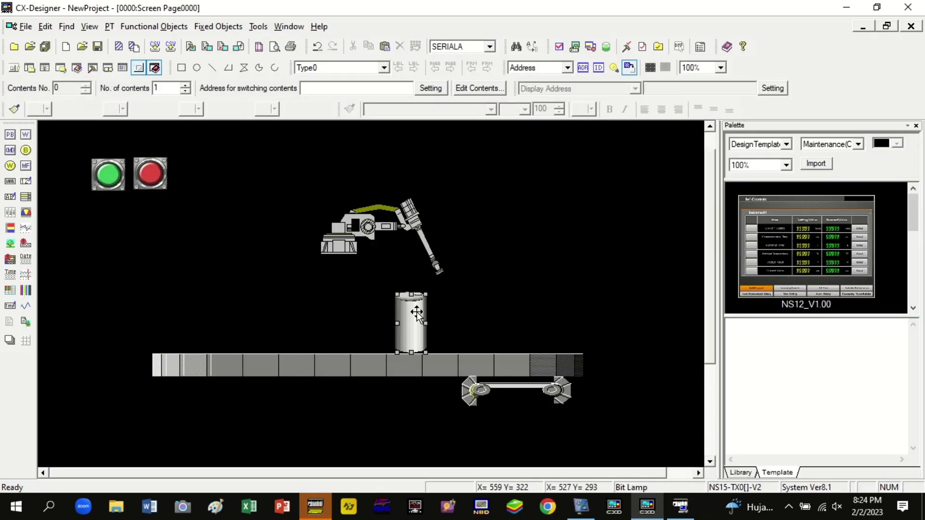
key("ctrl+c")
key("ctrl+v")
key("ctrl+v")
key("ctrl+v")
key("ctrl+v")
key("ctrl+v")
key("ctrl+v")
key("ctrl+v")
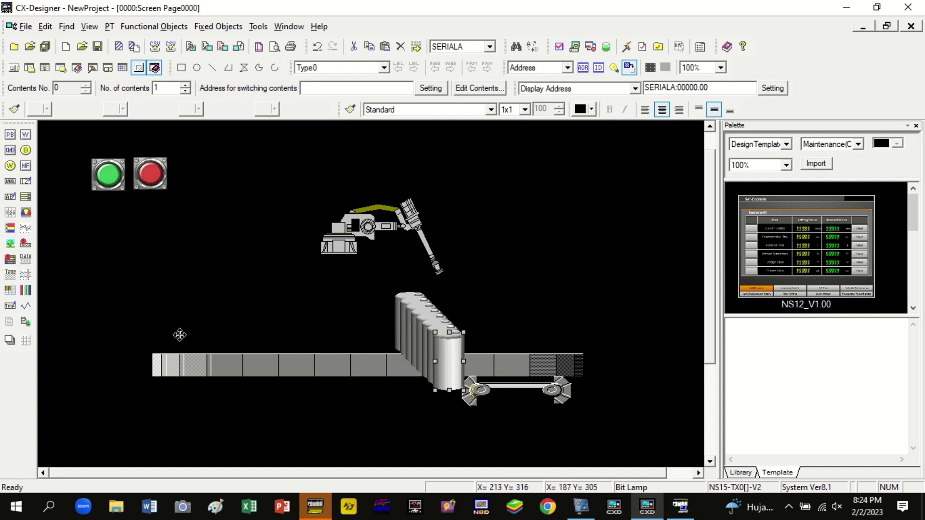
Spread the tank copies in a row along the conveyor, one beyond the original and six before it, roughly level with its base
left_click_drag(180, 335, 180, 335)
left_click_drag(440, 361, 314, 323)
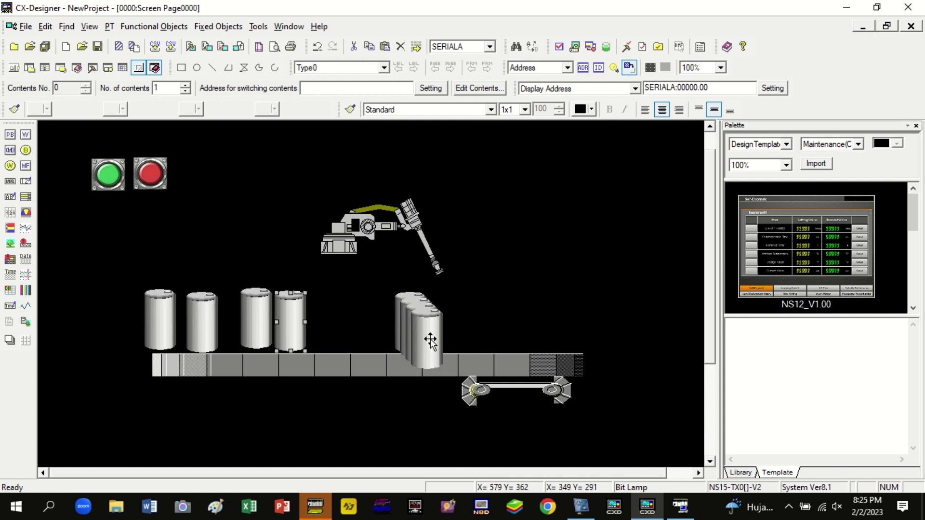
left_click_drag(430, 341, 374, 320)
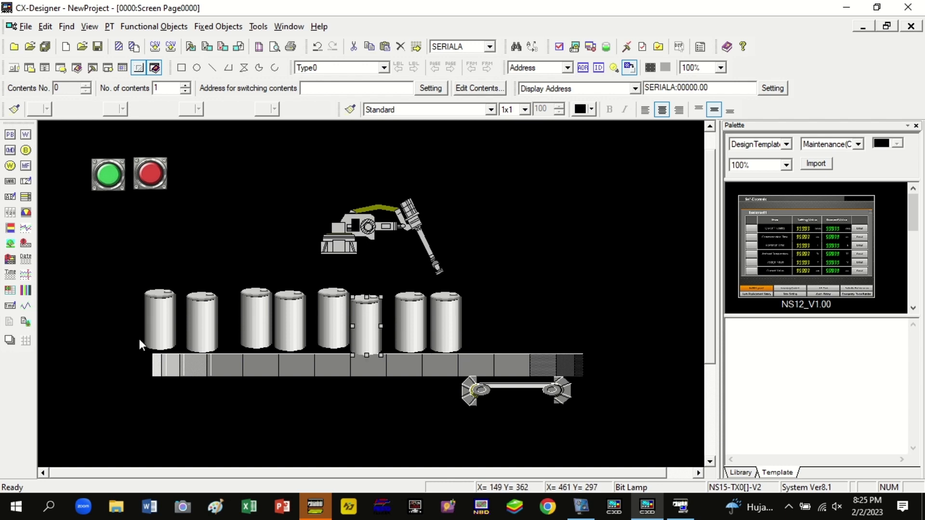
left_click(336, 305)
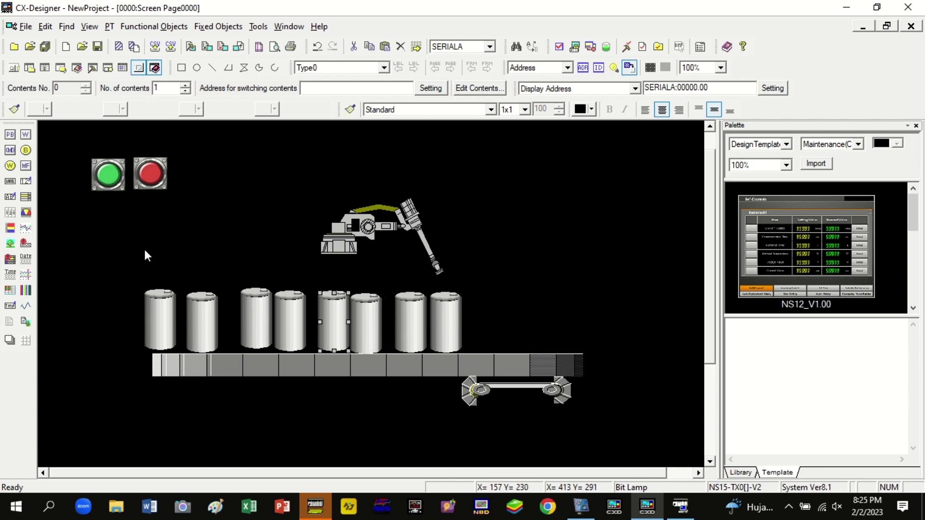
left_click(595, 298)
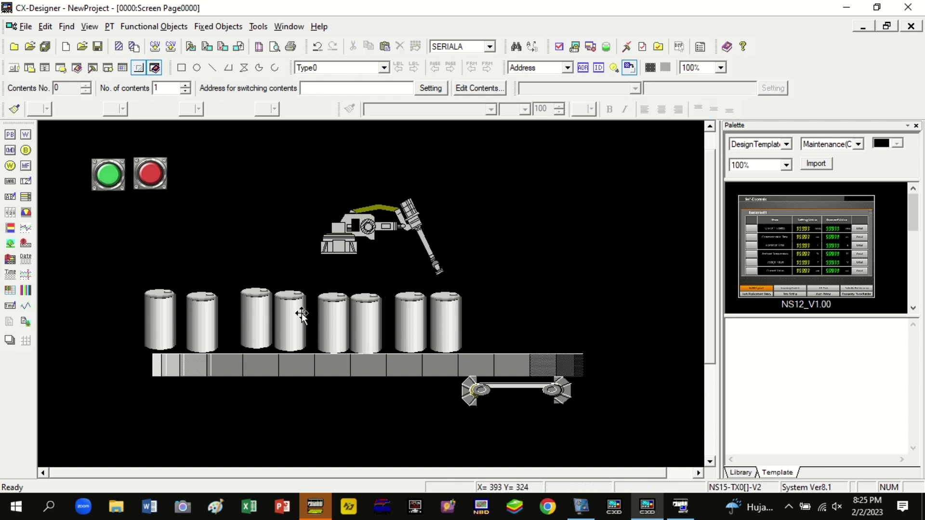
Nudge the tank just before the original one along the belt to about X 480, close beside it
left_click(372, 314)
key("Right")
key("Right")
key("Right")
key("Right")
key("Right")
key("Right")
key("Right")
key("Right")
key("Right")
key("Right")
key("Right")
key("Right")
key("Right")
key("Right")
key("Right")
key("Right")
key("Right")
key("Right")
key("Right")
key("Right")
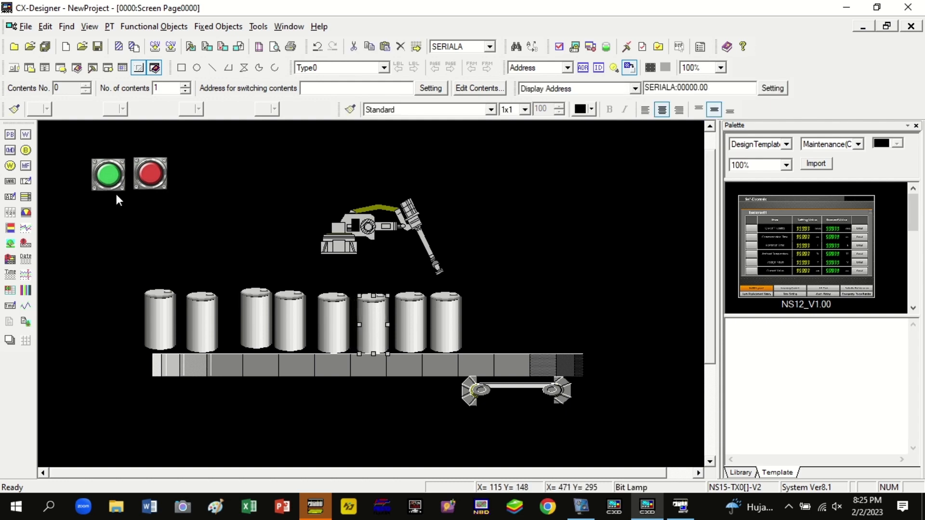
Nudge the last tank in the row back until it touches the original tank under the arm
left_click(437, 333)
key("Left")
key("Left")
key("Left")
key("Left")
key("Left")
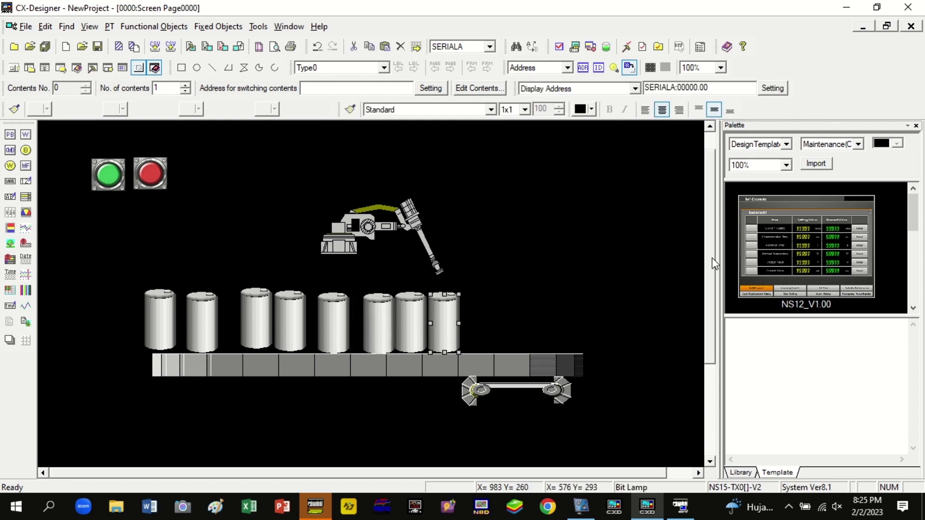
Nudge the remaining uneven tanks vertically so that all the bases line up along the belt's upper edge
left_click(375, 326)
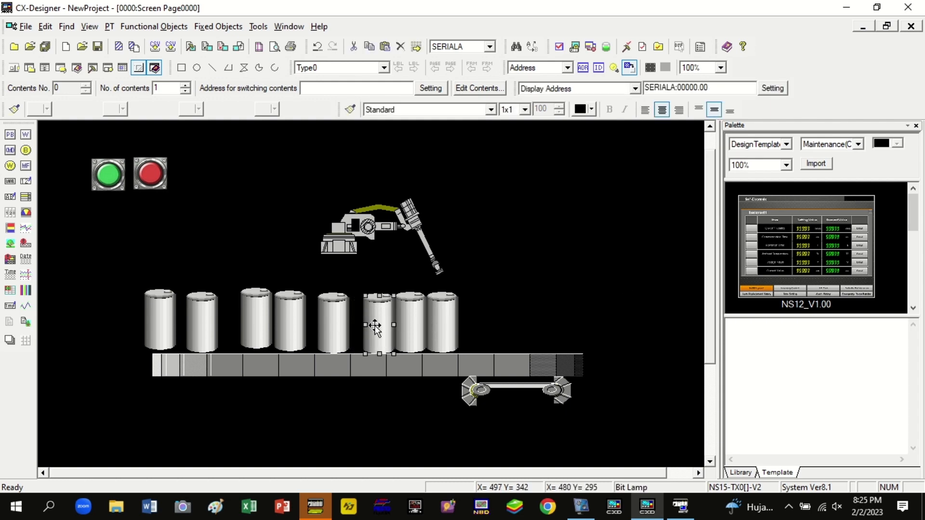
left_click(356, 317)
left_click(334, 321)
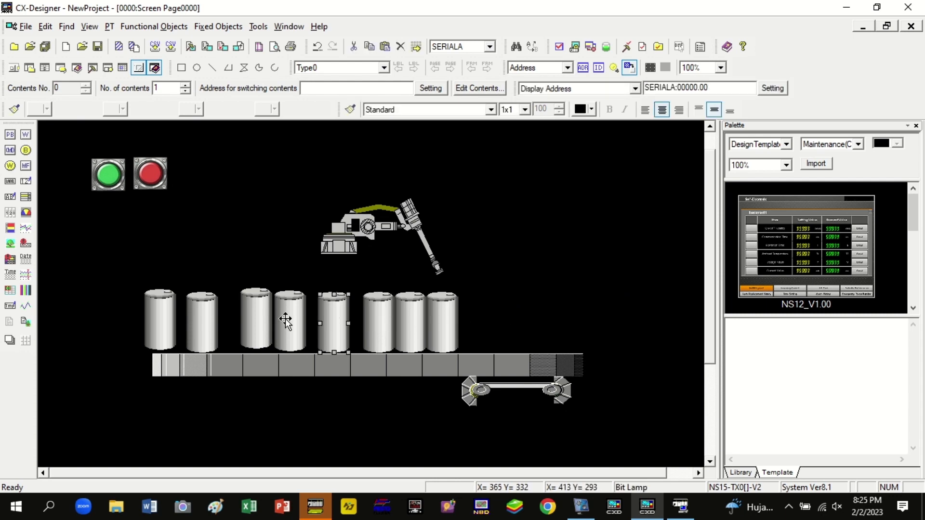
left_click(487, 311)
left_click(284, 311)
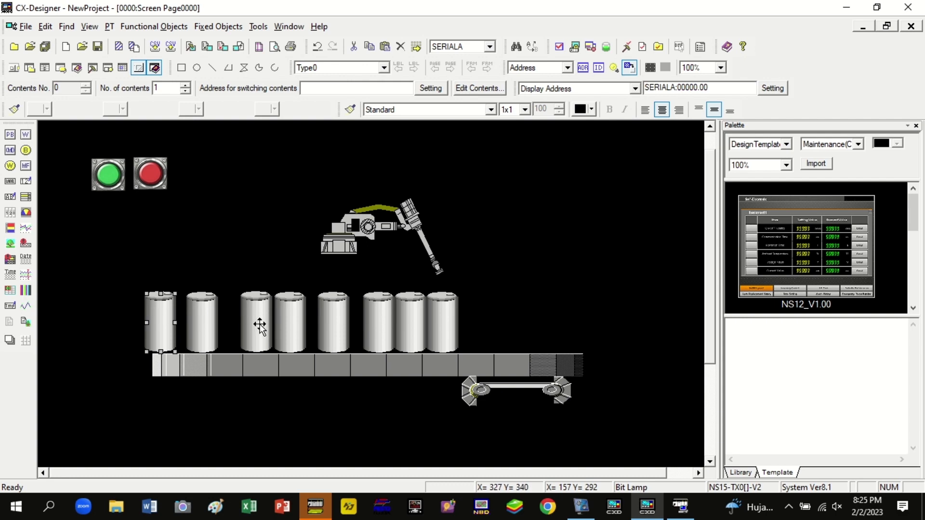
Nudge the fifth tank in the row right to about X 430, against the sixth tank
left_click(336, 326)
key("Right")
key("Right")
key("Right")
key("Right")
key("Right")
key("Right")
key("Right")
key("Right")
key("Right")
key("Right")
key("Right")
key("Right")
key("Right")
key("Right")
key("Right")
key("Right")
key("Right")
key("Right")
key("Right")
key("Right")
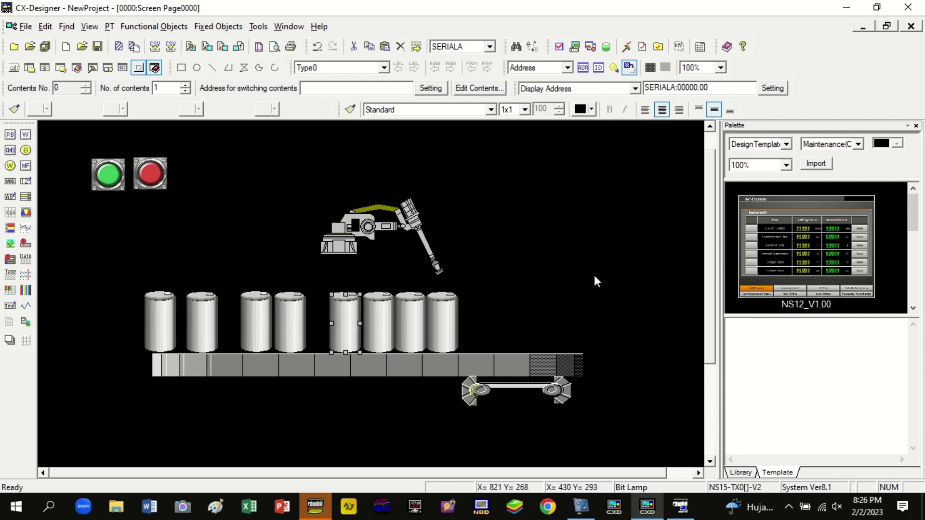
Nudge the fourth tank in the row right to X 385, against the fifth tank
key("Right")
key("Right")
key("Right")
key("Right")
key("Right")
key("Right")
key("Right")
key("Right")
key("Right")
key("Right")
key("Right")
key("Right")
key("Right")
key("Right")
key("Right")
key("Right")
key("Right")
key("Right")
key("Right")
key("Right")
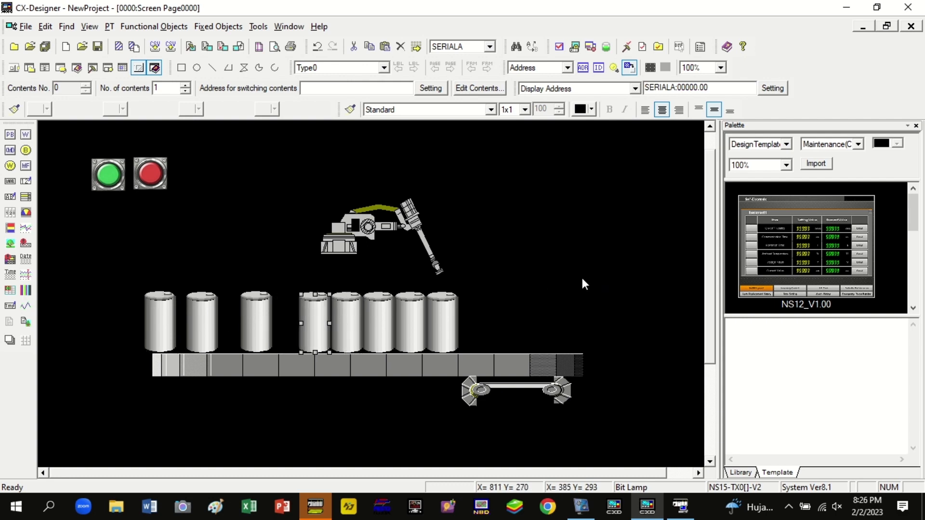
Nudge the third tank in the row right to X 340, against the fourth tank
left_click(259, 321)
key("Right")
key("Right")
key("Right")
key("Right")
key("Right")
key("Right")
key("Right")
key("Right")
key("Right")
key("Right")
key("Right")
key("Right")
key("Right")
key("Right")
key("Right")
key("Right")
key("Right")
key("Right")
key("Right")
key("Right")
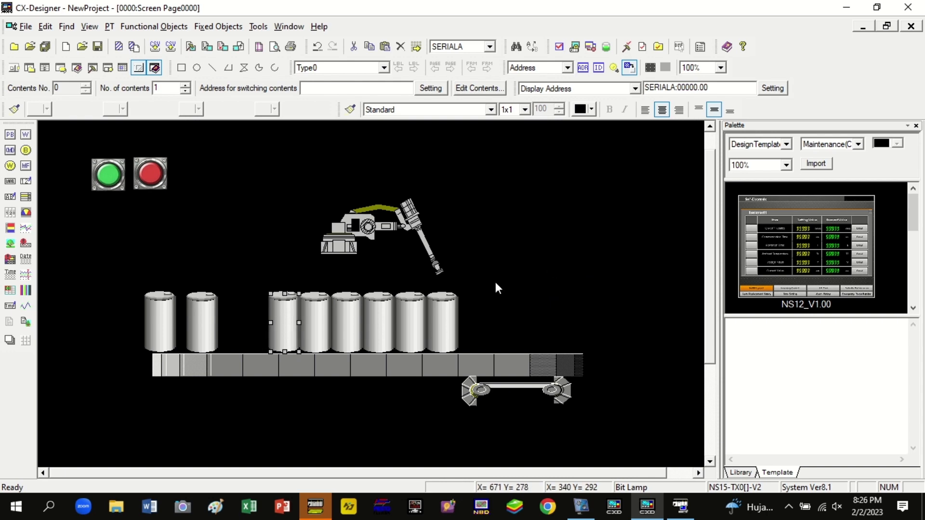
Nudge the second tank in the row right until it sits against the third tank
left_click(203, 321)
key("Right")
key("Right")
key("Right")
key("Right")
key("Right")
key("Right")
key("Right")
key("Right")
key("Right")
key("Right")
key("Right")
key("Right")
key("Right")
key("Right")
key("Right")
key("Right")
key("Right")
key("Right")
key("Right")
key("Right")
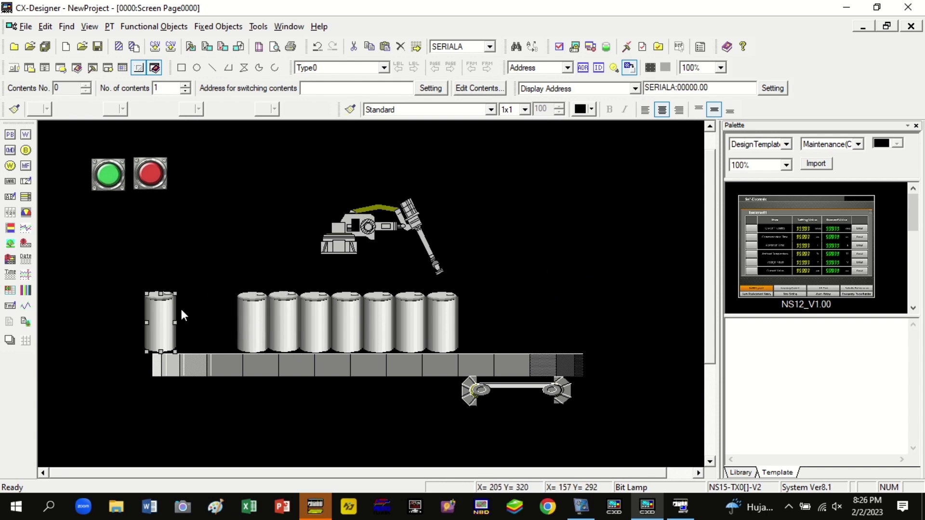
Nudge the first tank in the row right until it sits against the second tank, and clear the selection
key("Right")
key("Right")
key("Right")
key("Right")
key("Right")
key("Right")
key("Right")
key("Right")
key("Right")
key("Right")
key("Right")
key("Right")
key("Right")
key("Right")
key("Right")
key("Right")
key("Right")
key("Right")
key("Right")
key("Right")
left_click(590, 266)
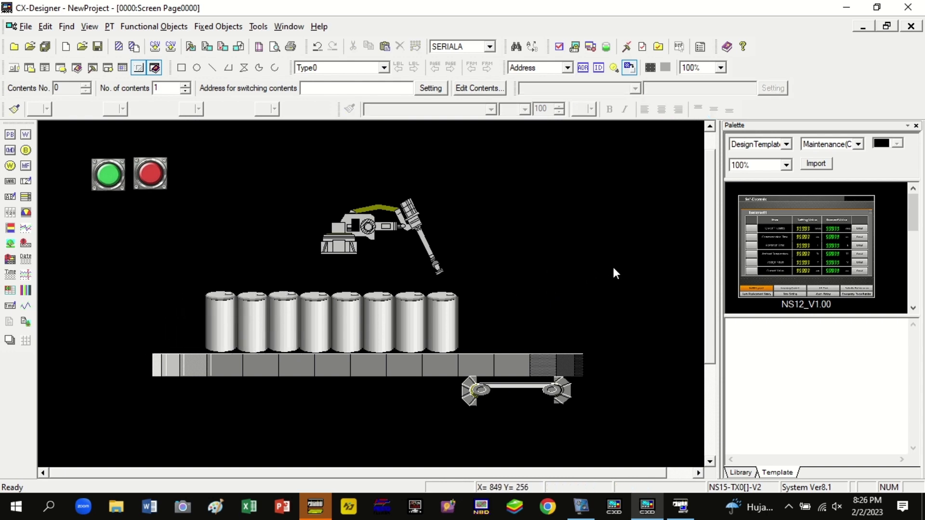
Paste three more copies of the tank and place them side by side to the left of the existing row
key("ctrl+v")
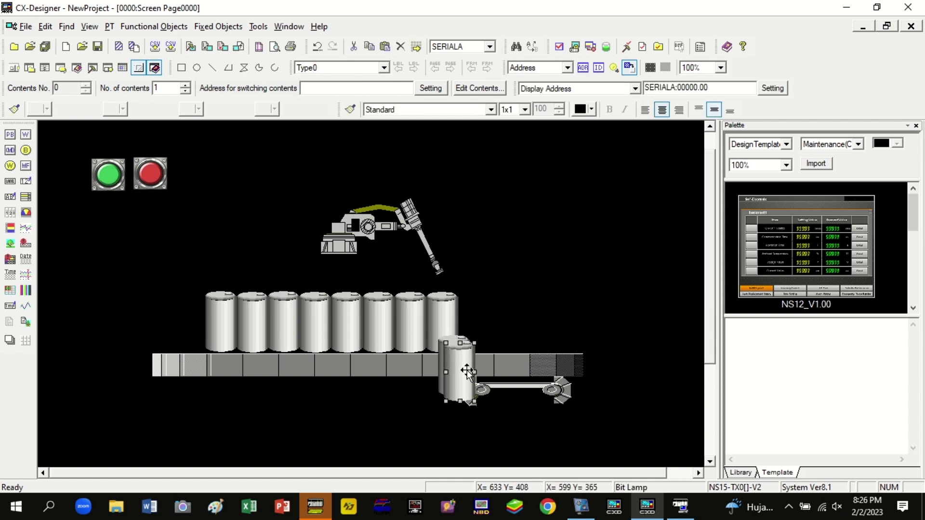
left_click_drag(466, 370, 101, 314)
key("ctrl+v")
Nudge the new tank nearest the row right until it touches the row's left end
left_click(179, 314)
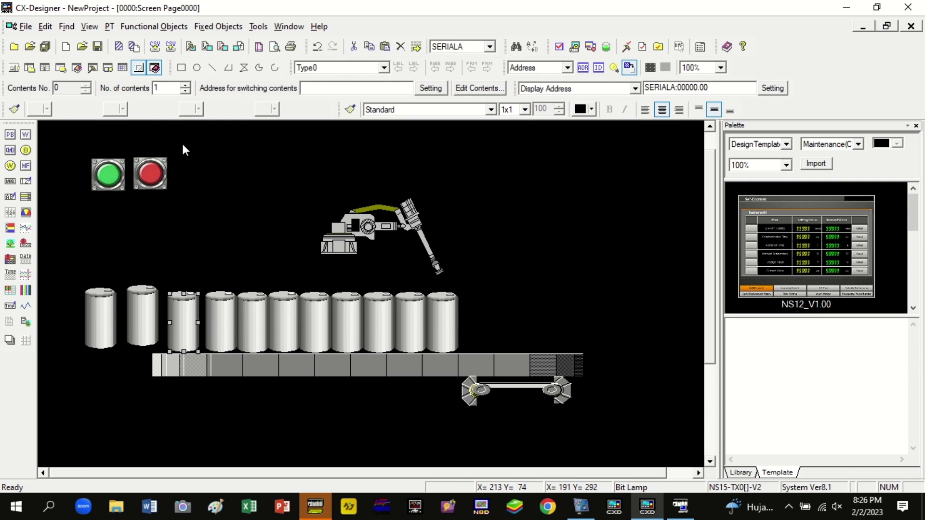
key("Right")
key("Right")
key("Right")
key("Right")
key("Right")
key("Right")
key("Right")
key("Right")
key("Right")
key("Right")
Nudge the middle new tank down and right to X 153, Y 292, against the row's left end
left_click(138, 316)
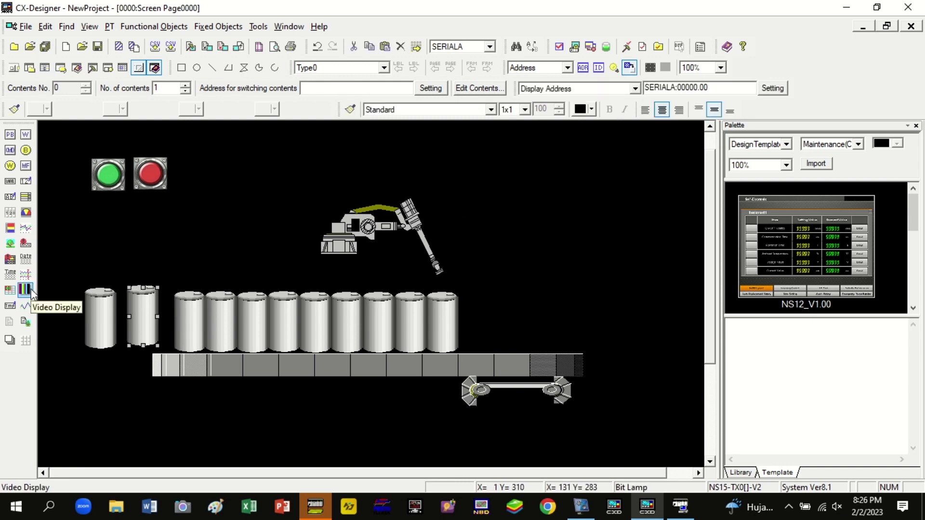
key("Down")
key("Down")
key("Down")
key("Down")
key("Down")
key("Down")
key("Down")
key("Down")
key("Down")
key("Right")
key("Right")
key("Right")
key("Right")
key("Right")
key("Right")
key("Right")
key("Right")
key("Right")
key("Right")
key("Right")
key("Right")
key("Right")
key("Right")
key("Right")
key("Right")
key("Right")
key("Right")
key("Right")
key("Right")
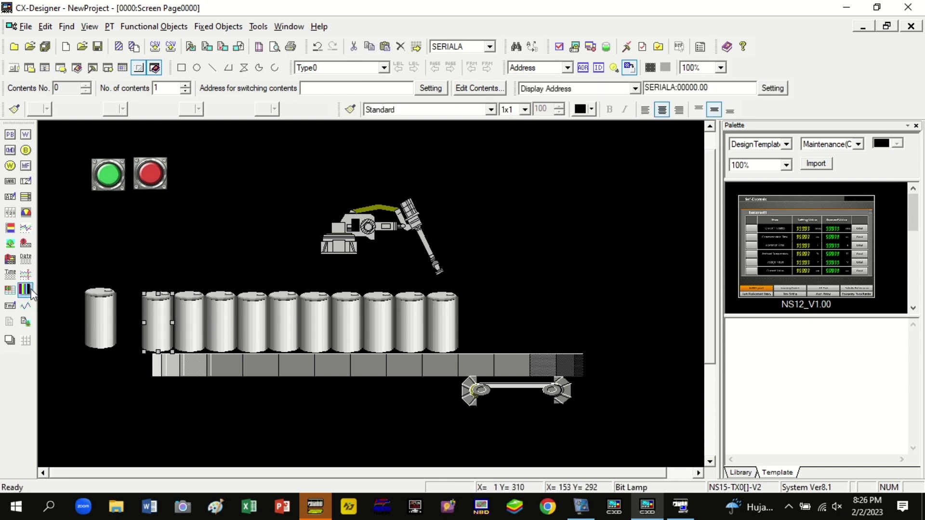
Move the remaining loose tank to the right end of the row at X 621, level with the others
left_click_drag(93, 322, 469, 322)
key("Left")
key("Left")
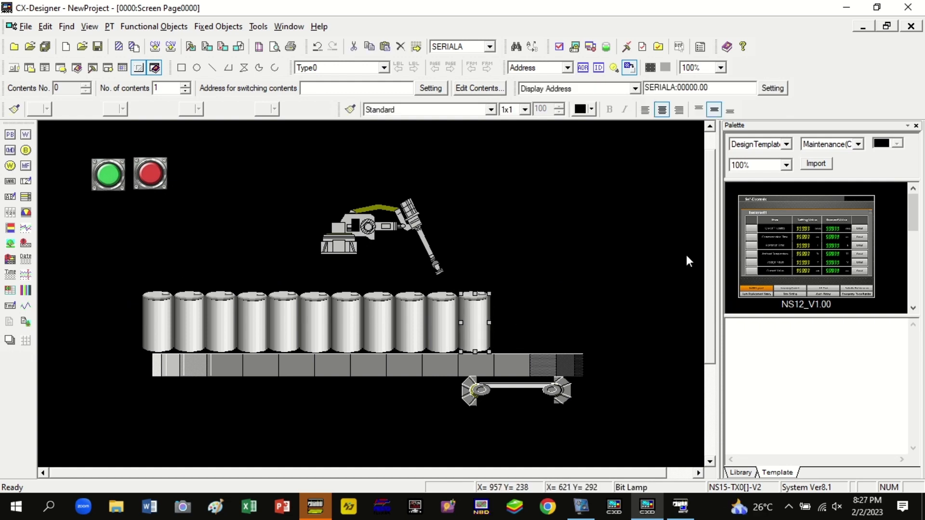
key("Down")
left_click(610, 263)
Paste four more copies of the tank and spread them out beyond the right end of the row
key("ctrl+v")
key("ctrl+v")
key("ctrl+v")
key("ctrl+v")
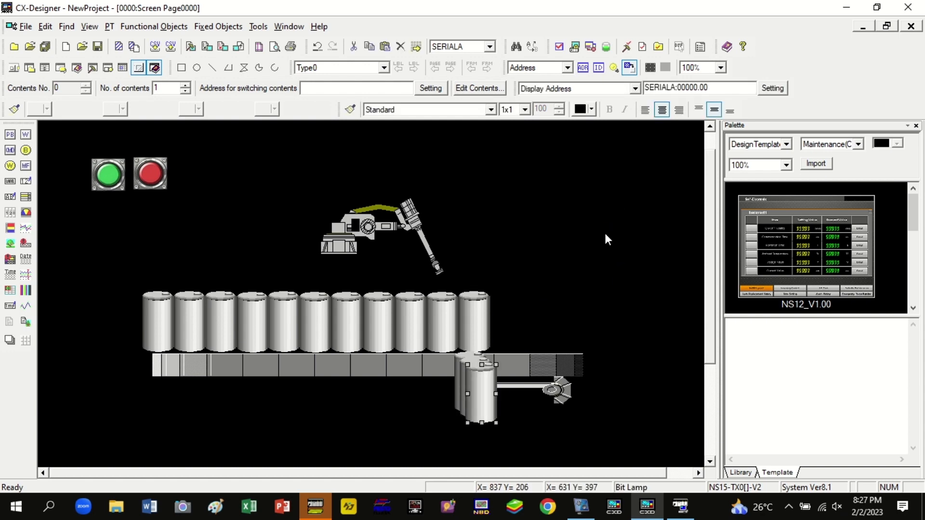
left_click_drag(491, 413, 592, 319)
left_click_drag(478, 386, 548, 311)
left_click_drag(474, 385, 520, 316)
left_click_drag(591, 314, 625, 315)
mouse_move(541, 320)
left_mouse_down()
mouse_move(575, 321)
mouse_move(556, 322)
left_mouse_up()
left_click_drag(471, 383, 510, 322)
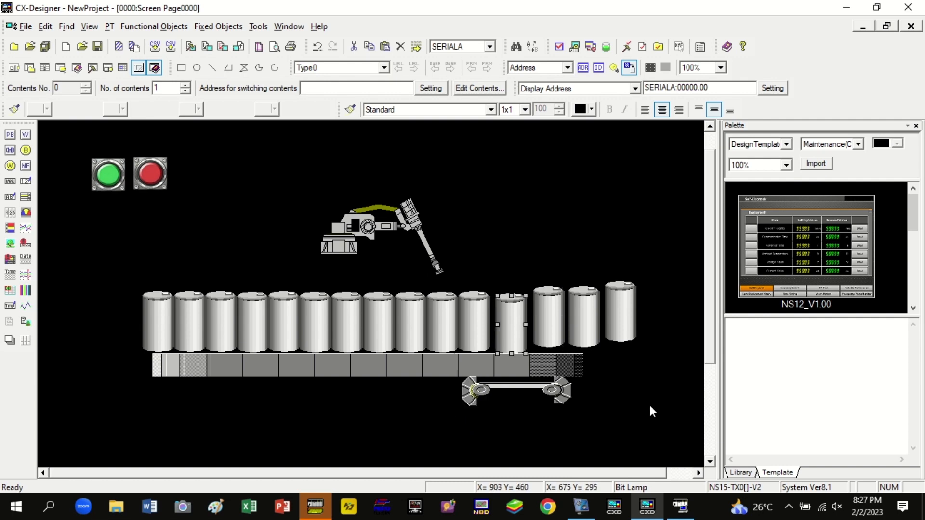
Nudge the first new tank to about X 668, Y 293, against the row's right end
key("Left")
key("Left")
key("Left")
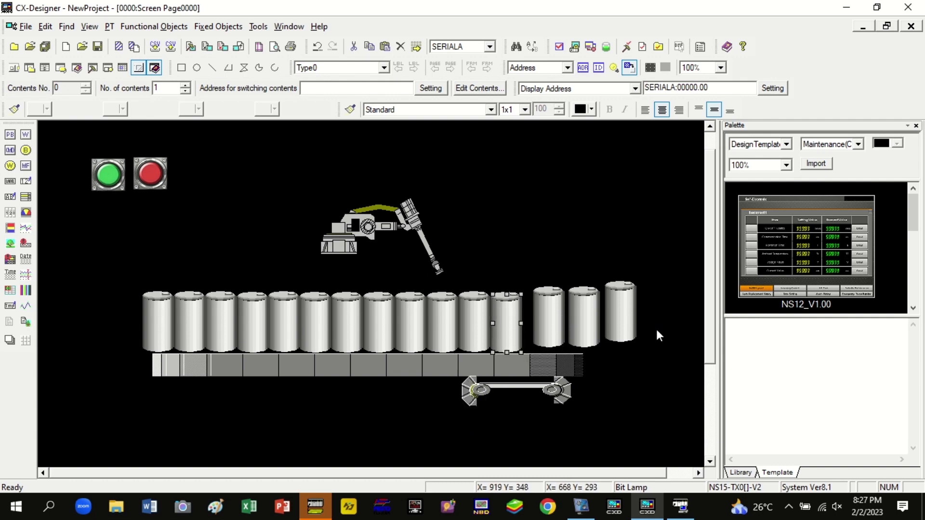
Nudge the second new tank to X 715, Y 292, against its left neighbour and level with the row
left_click(549, 318)
key("Left")
key("Left")
key("Left")
key("Left")
key("Left")
key("Left")
key("Left")
key("Left")
key("Left")
key("Left")
key("Left")
key("Left")
key("Left")
key("Left")
key("Left")
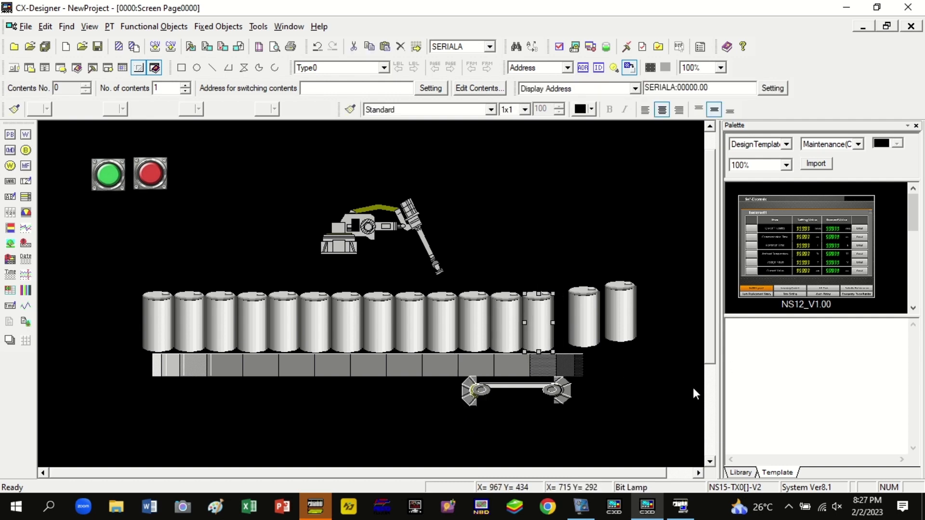
left_click(693, 388)
Nudge the third new tank left against the row's right end and level its base with the other tanks
left_click(594, 318)
key("Left")
key("Left")
key("Left")
key("Left")
key("Left")
key("Left")
key("Left")
key("Left")
key("Left")
key("Left")
key("Left")
key("Left")
key("Left")
key("Left")
key("Left")
key("Left")
key("Left")
key("Left")
key("Left")
key("Left")
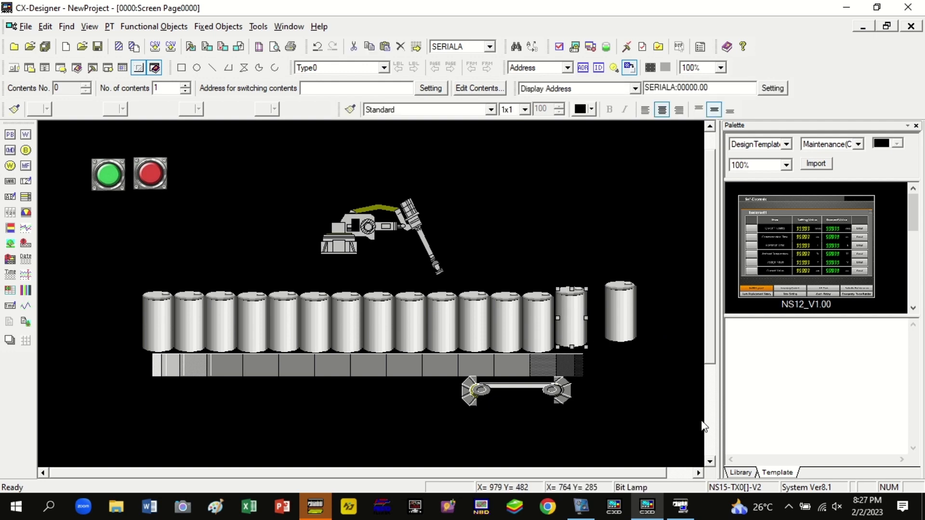
Delete the surplus tank standing beyond the right end of the conveyor belt
left_click(663, 394)
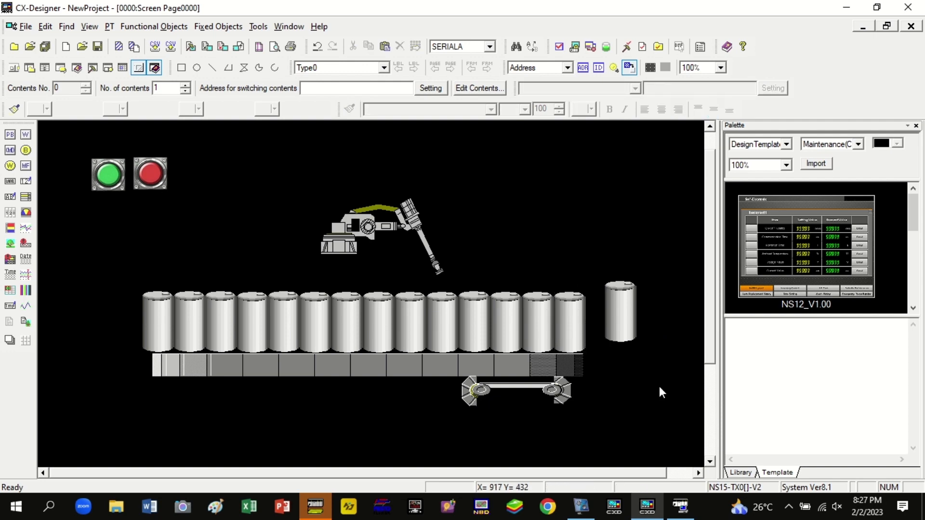
left_click(626, 319)
key("Delete")
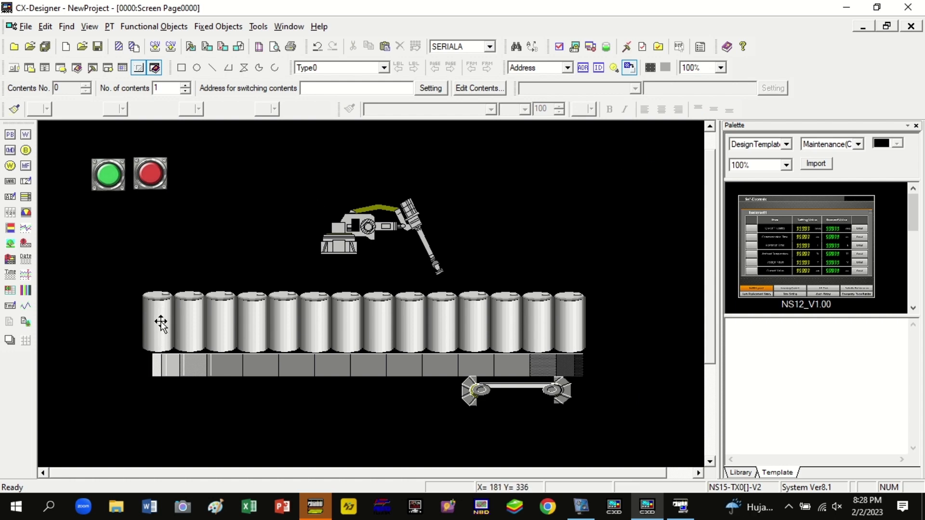
Switch to CX-Programmer and take the PLC out of simulator monitoring to edit the ladder offline
left_click(315, 506)
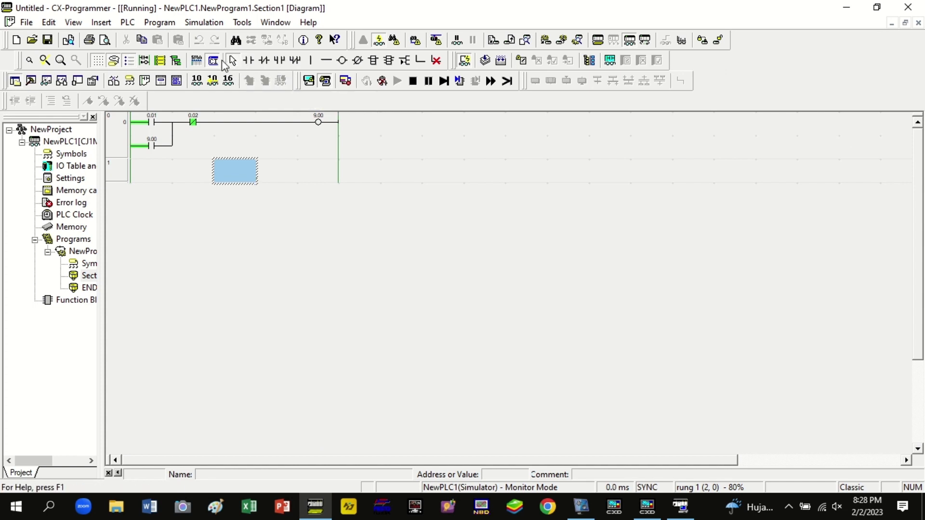
key("Right")
left_click(325, 81)
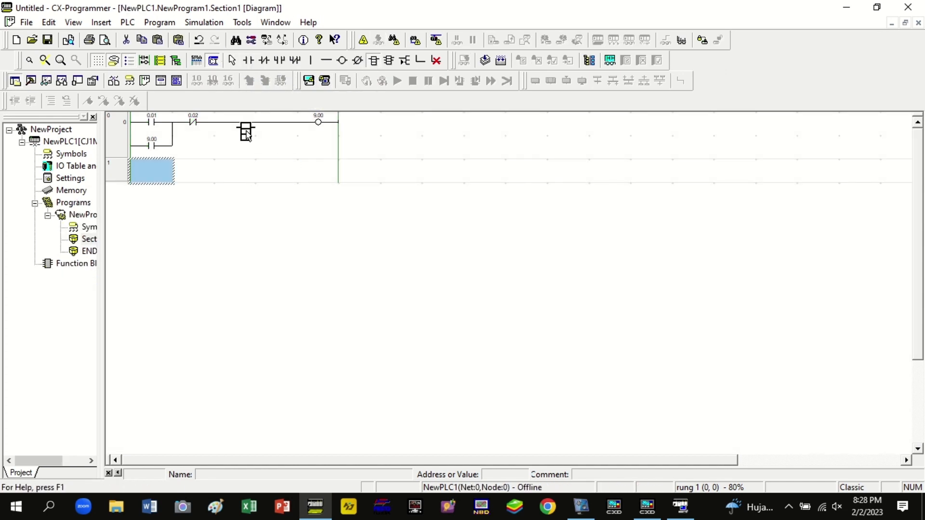
Add a timer instruction TIM 1 #5 to rung 0 on the branch of the 9.00 latching contact
double_click(196, 150)
type("TIM 1 #5")
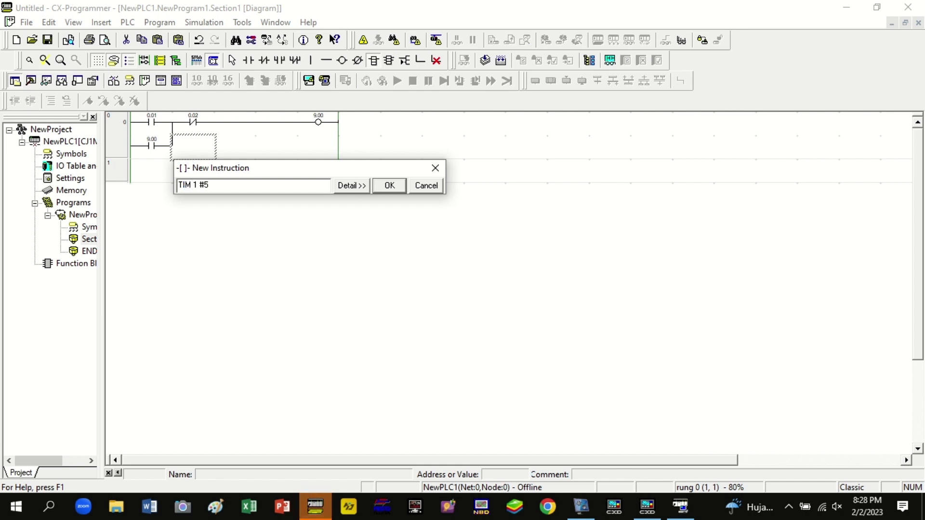
key("Return")
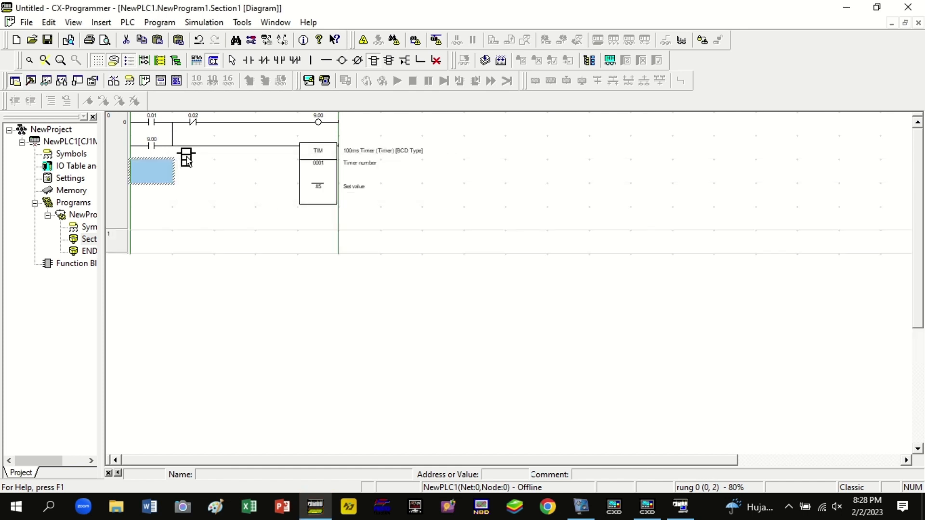
Insert a normally open contact T0001 at the start of rung 1
key("Down")
type("cT0001")
key("Return")
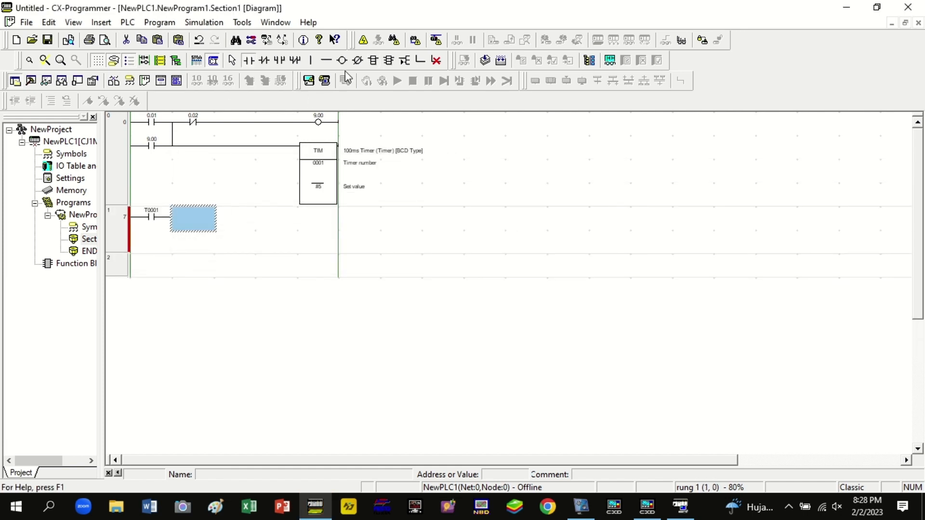
Add a timer instruction TIM 2 #5 after the T0001 contact on rung 1 and return to selection mode
type("iTIM 2 #5")
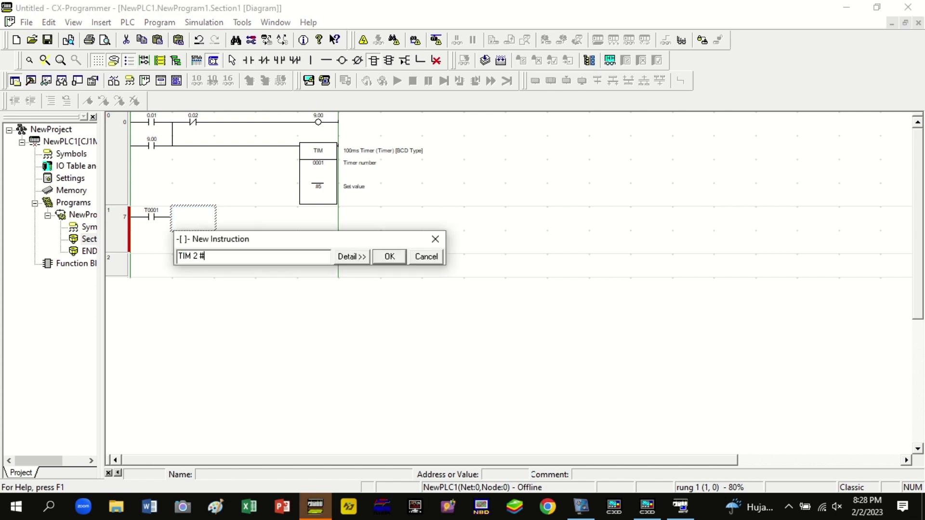
key("Return")
left_click(457, 367)
left_click(386, 280)
left_click(233, 61)
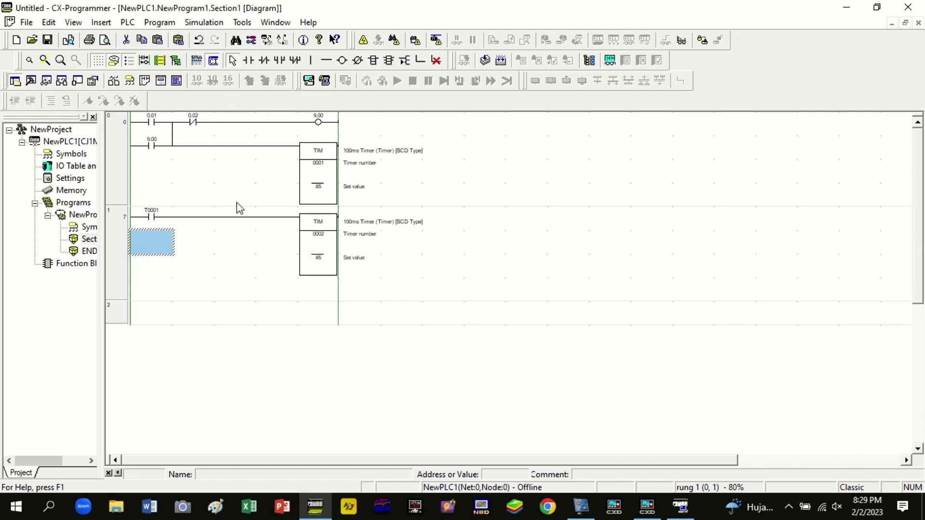
Copy rung 1, paste it as rung 2, and change the pasted contact to T0002
left_click(119, 224)
right_click(119, 224)
left_click(144, 298)
right_click(152, 295)
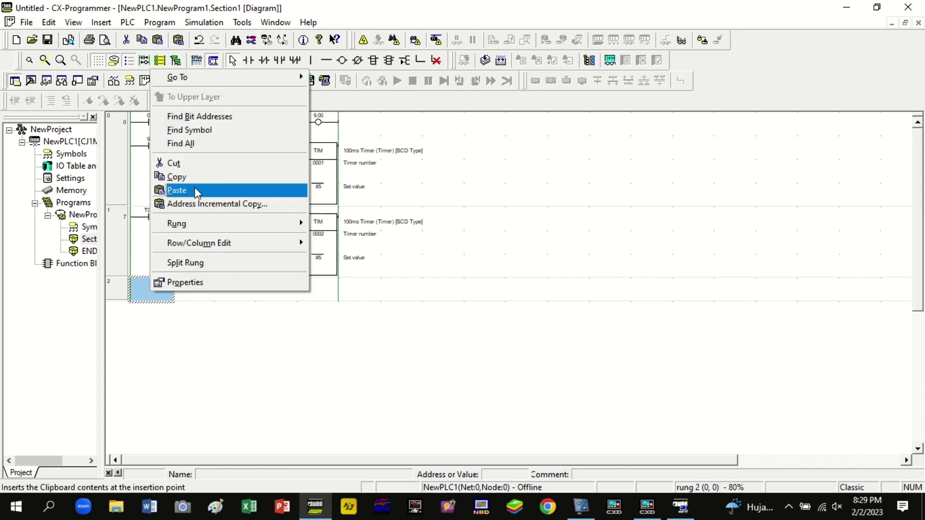
left_click(159, 192)
double_click(157, 292)
type("T0002")
key("Return")
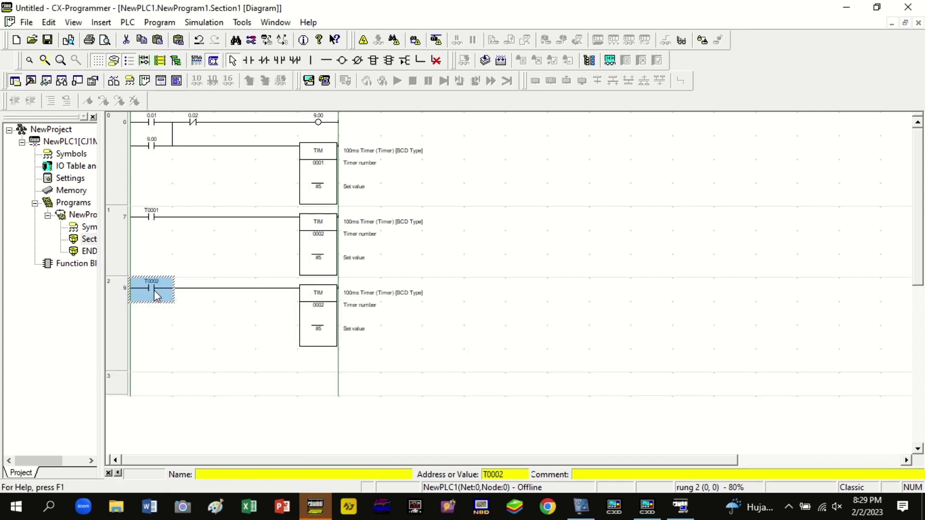
Set the timer number on rung 2 to 0003
double_click(335, 313)
double_click(331, 348)
type("0003")
key("Return")
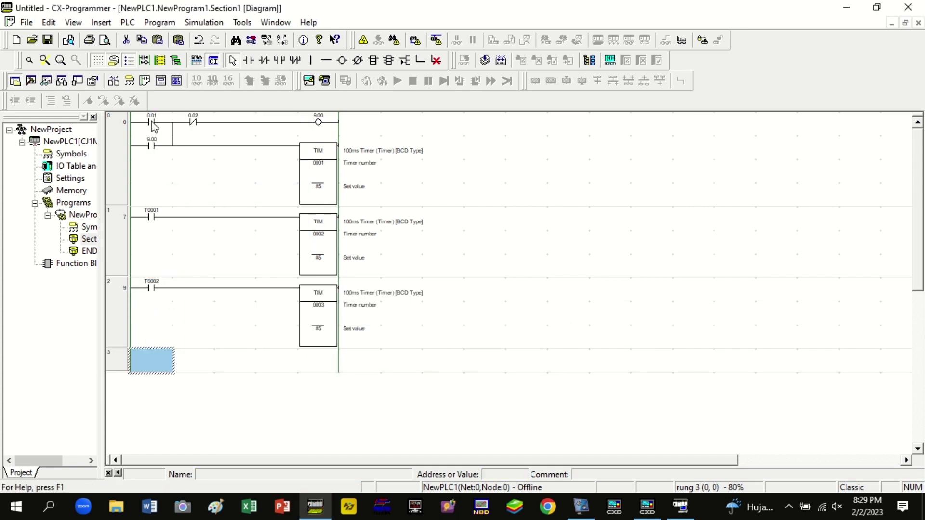
Paste the copied timer rung as rung 3 with contact T0003 and timer number 0004
key("ctrl+v")
double_click(152, 359)
type("T0003")
key("Return")
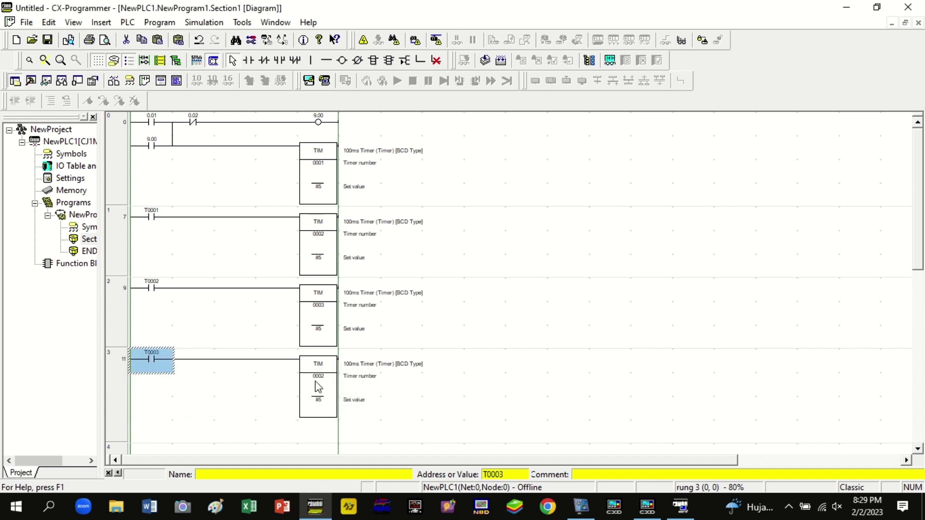
double_click(318, 387)
type("0004")
key("Return")
left_click(635, 354)
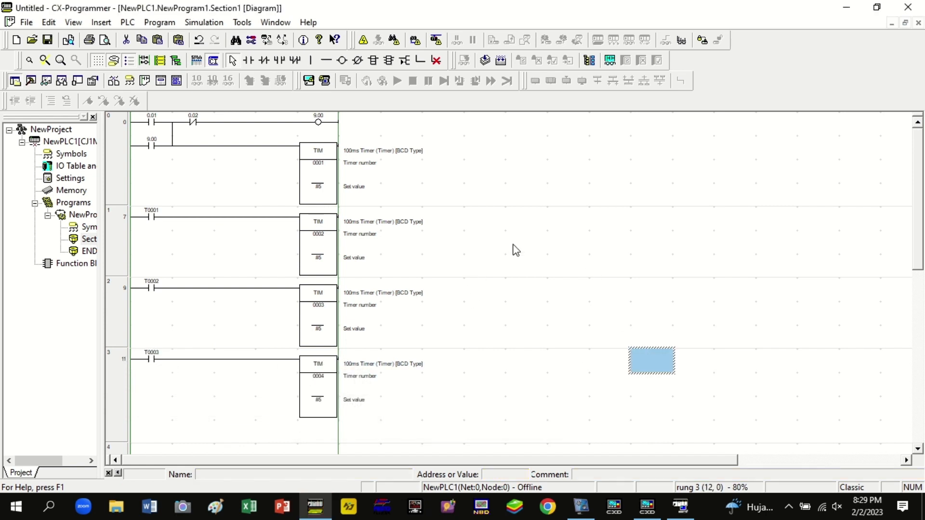
Build rung 4 with a normally open contact 9.00 driving coil 9.01
scroll(512, 328, "down", 5)
left_click(161, 337)
left_click(248, 60)
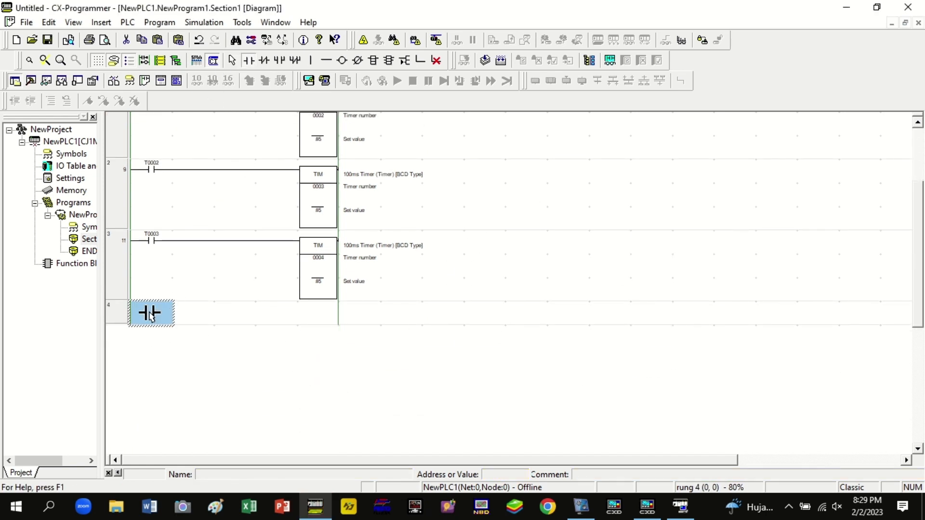
left_click(149, 313)
type("9.00")
key("Return")
left_click(342, 61)
left_click(187, 315)
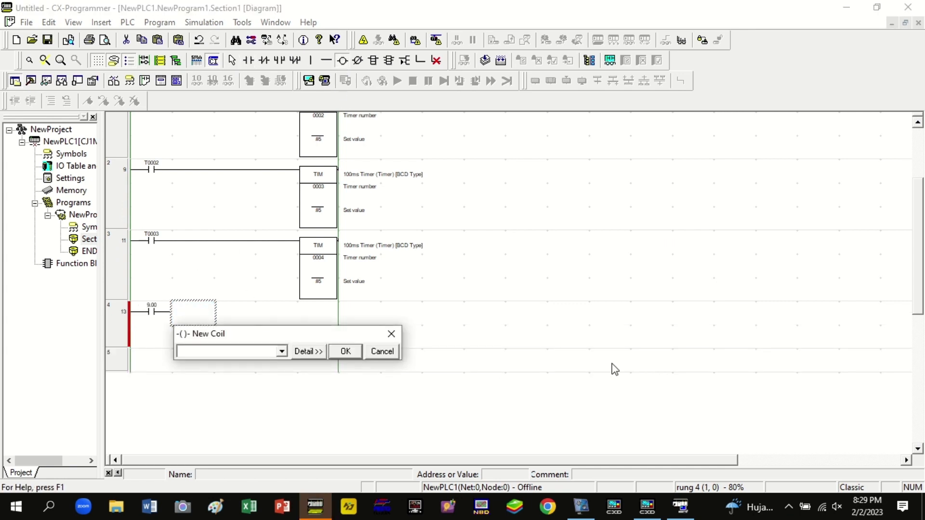
type("9.01")
key("Return")
key("Return")
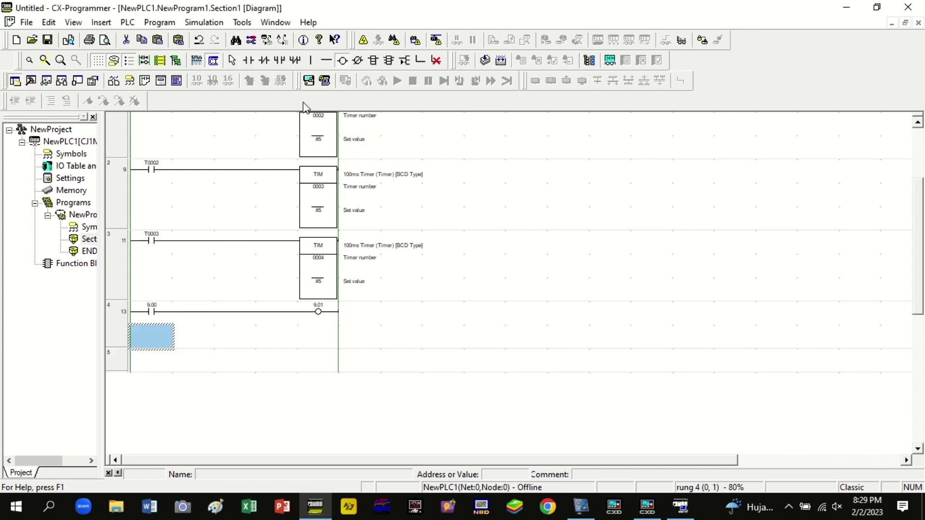
Insert a normally closed contact T0001 after the 9.00 contact on rung 4
left_click(264, 60)
left_click(195, 312)
type("T0001")
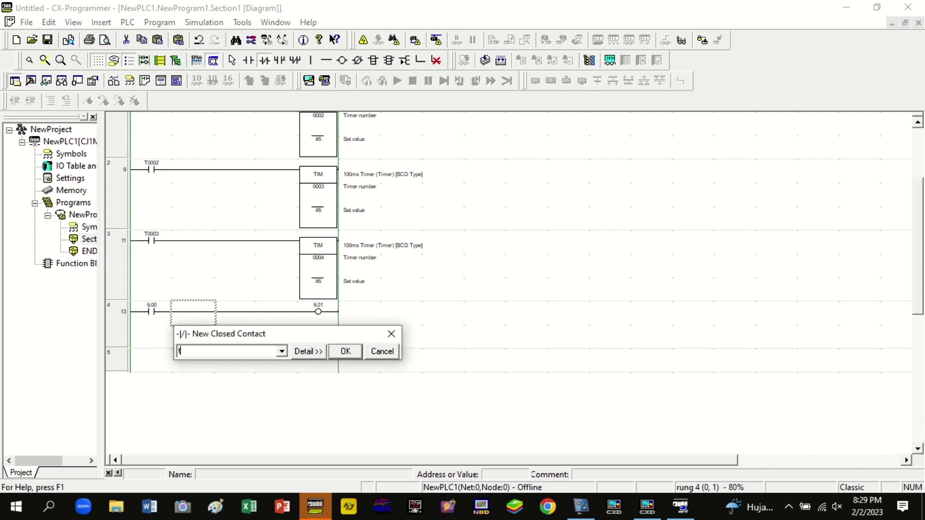
key("Return")
Start rung 5 with a normally open contact T0001 followed by a normally closed contact T0002
left_click(251, 60)
left_click(149, 335)
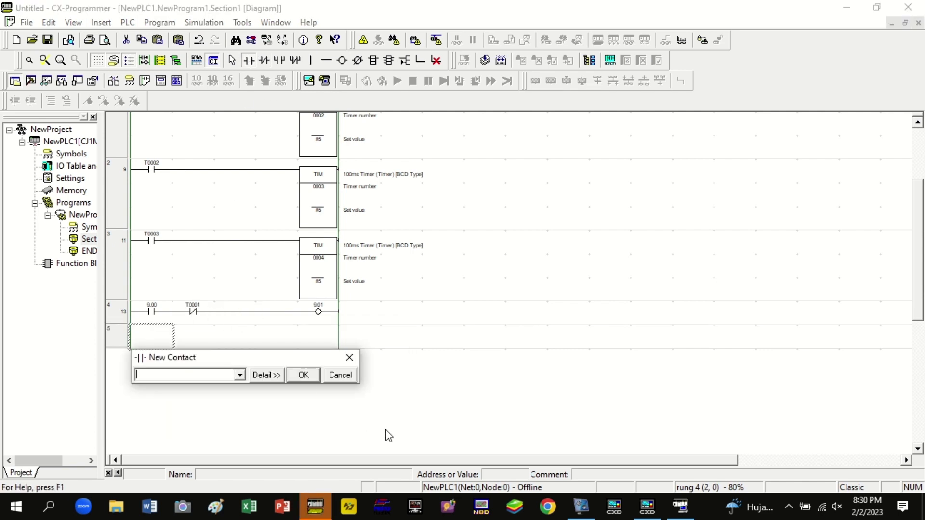
type("t1")
key("Return")
key("Return")
left_click(264, 59)
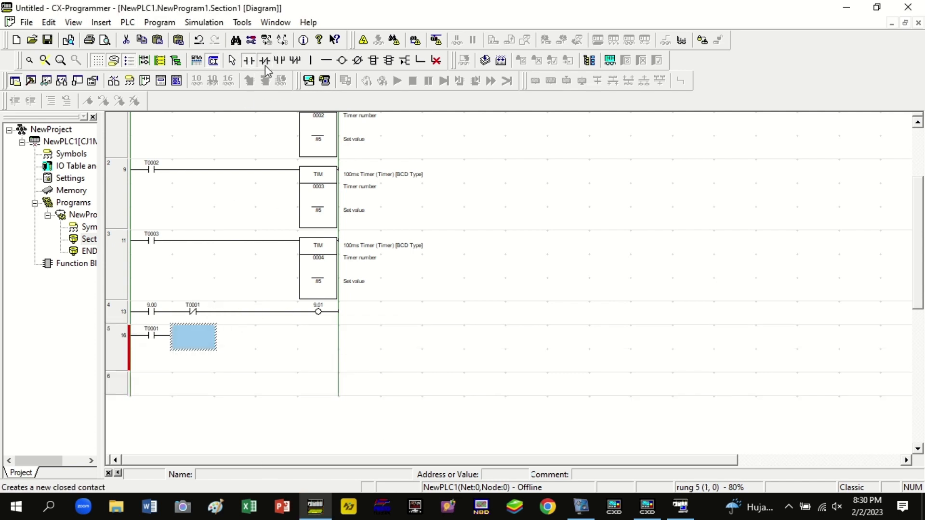
left_click(188, 333)
type("t2")
key("Return")
key("Return")
Add output coil 9.02 at the end of rung 5 and return to selection mode
key("o")
left_click(235, 343)
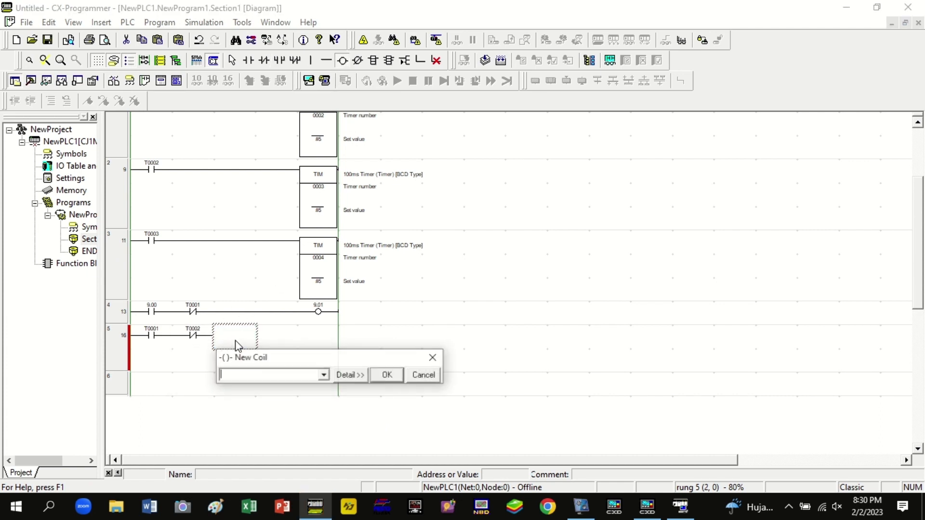
type("902")
key("Return")
left_click(232, 61)
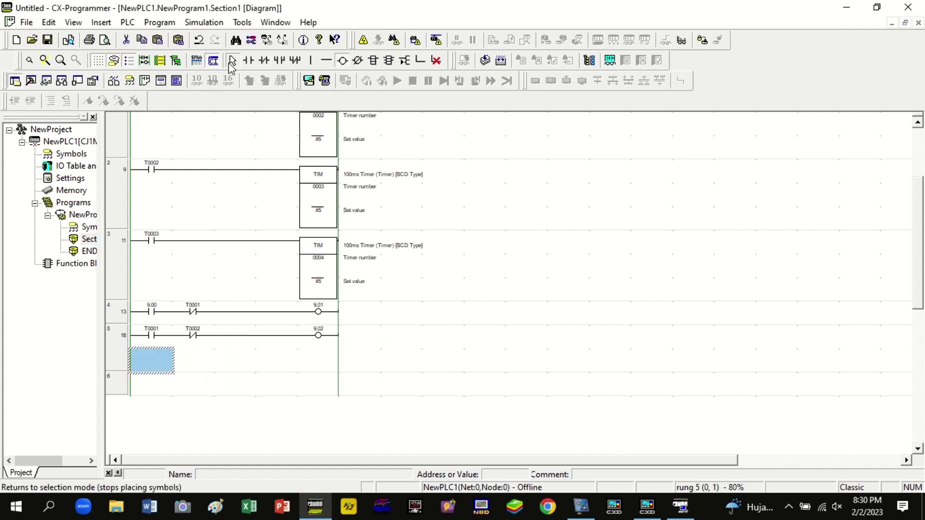
Copy rung 5, paste it as rung 6, and change its normally open contact to T0002
left_click(117, 338)
right_click(116, 335)
left_click(149, 147)
left_click(151, 358)
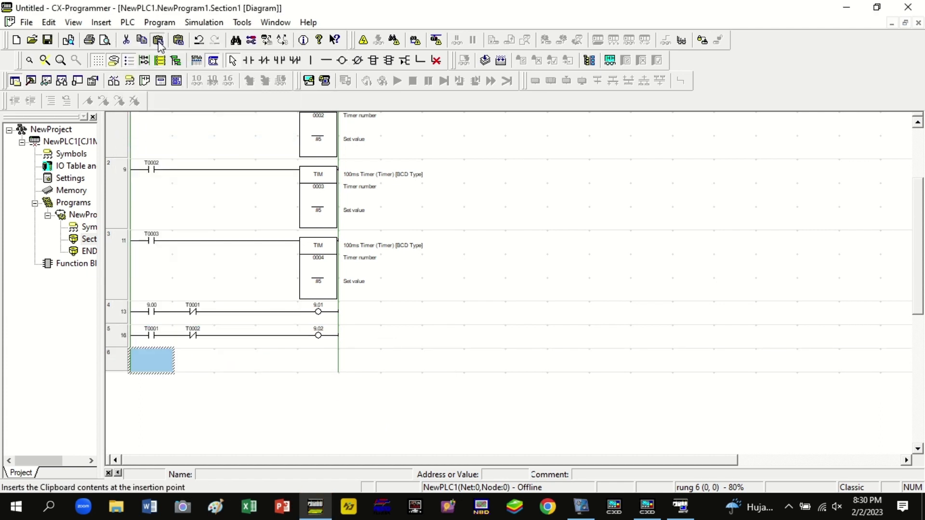
left_click(157, 39)
key("Return")
type("t2")
key("Return")
Change the closed contact on rung 6 to T0003 and its coil to 9.03
left_click(174, 355)
key("Return")
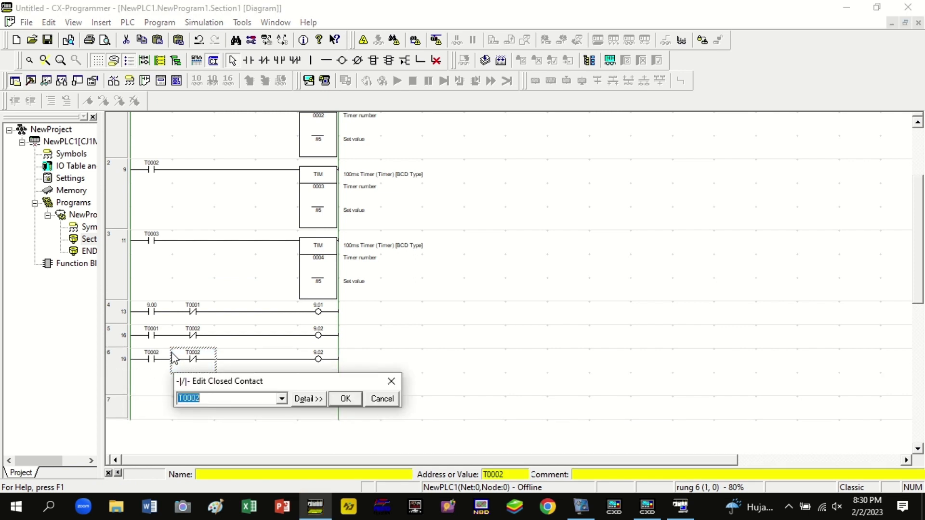
type("t3")
key("Return")
left_click(316, 360)
key("Return")
type("9.03")
key("Return")
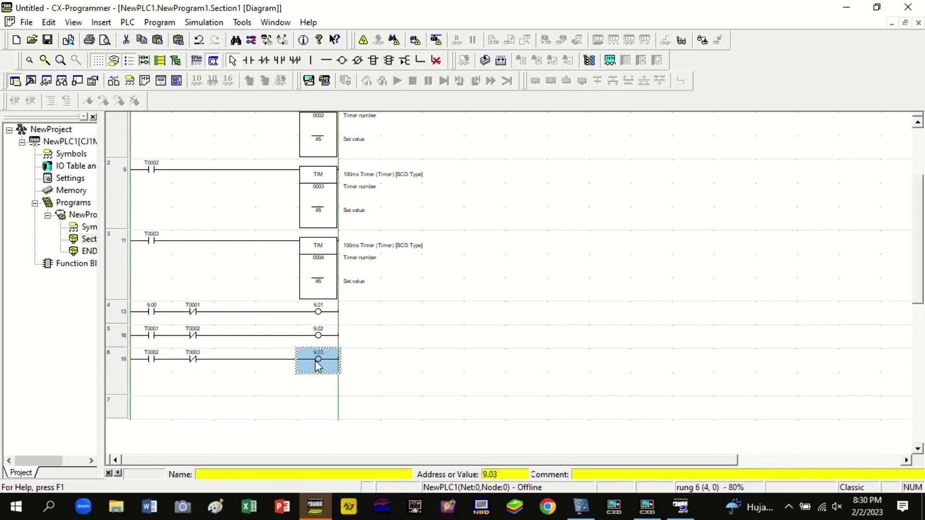
Paste the copied output rung as rung 7 and set its contacts to T0003 and normally closed T0004
left_click(145, 407)
left_click(157, 41)
left_click(151, 382)
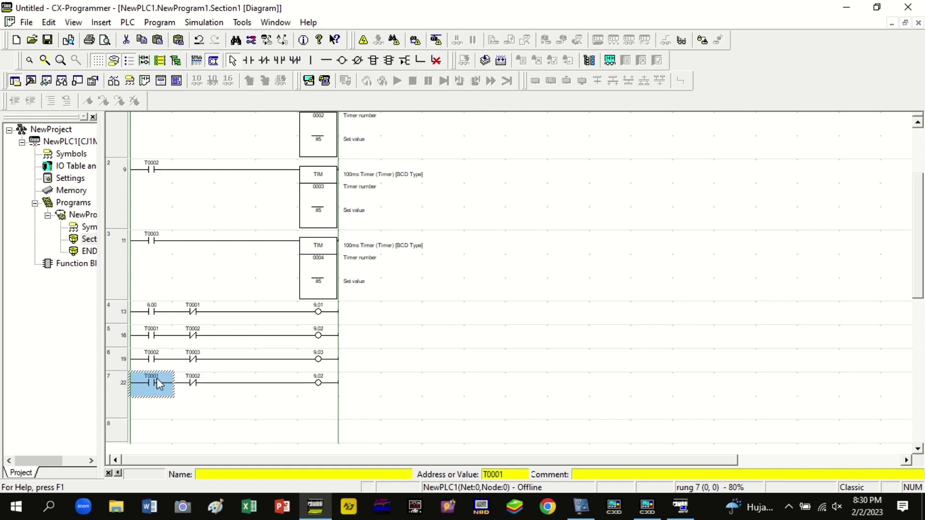
key("Return")
type("t3")
key("Return")
key("Return")
type("t4")
key("Return")
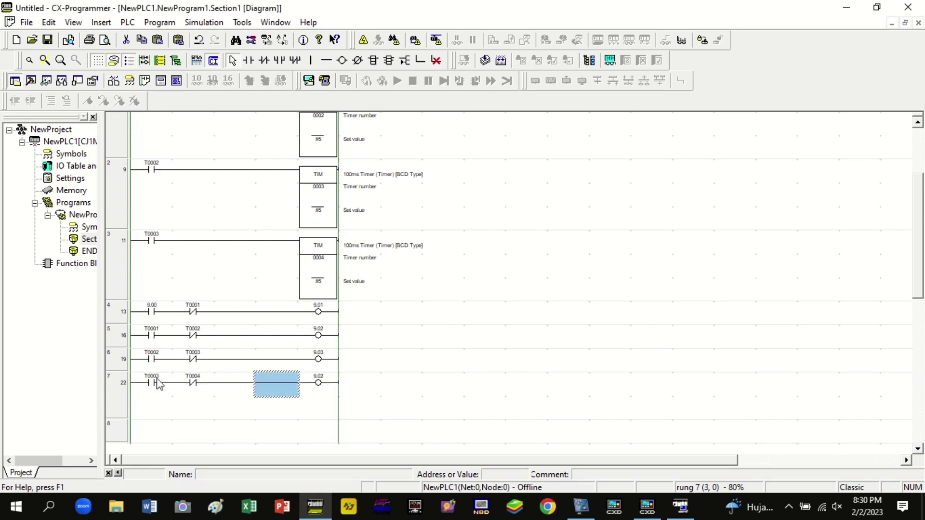
Change the output coil on rung 7 to 9.04
key("Right")
key("Return")
type("903")
key("Return")
key("Return")
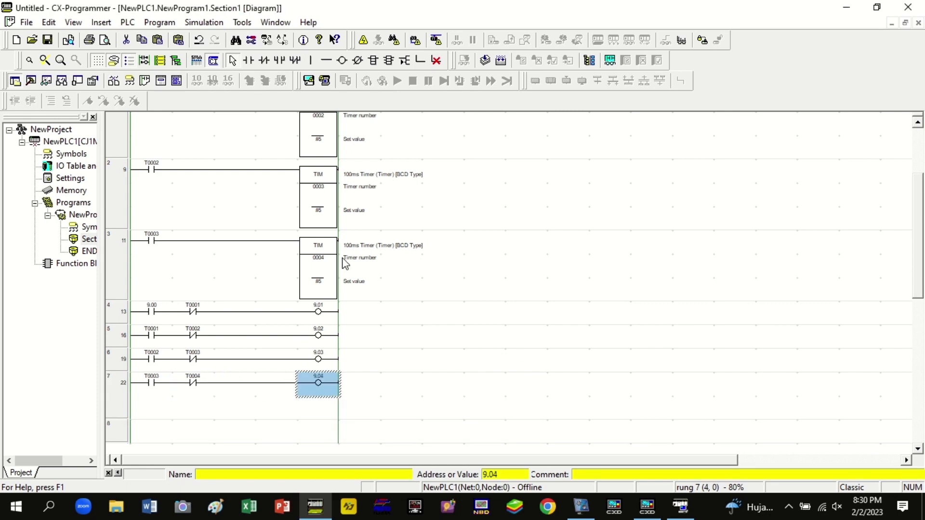
Switch to CX-Designer and set the first tank lamp's display address to word 9, bit 01
left_click(647, 506)
left_click(162, 321)
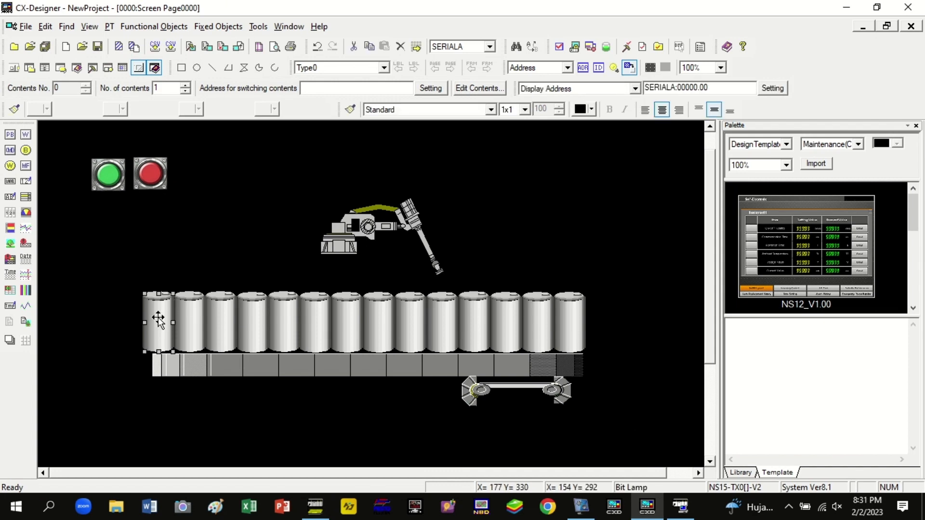
double_click(159, 320)
left_click(465, 139)
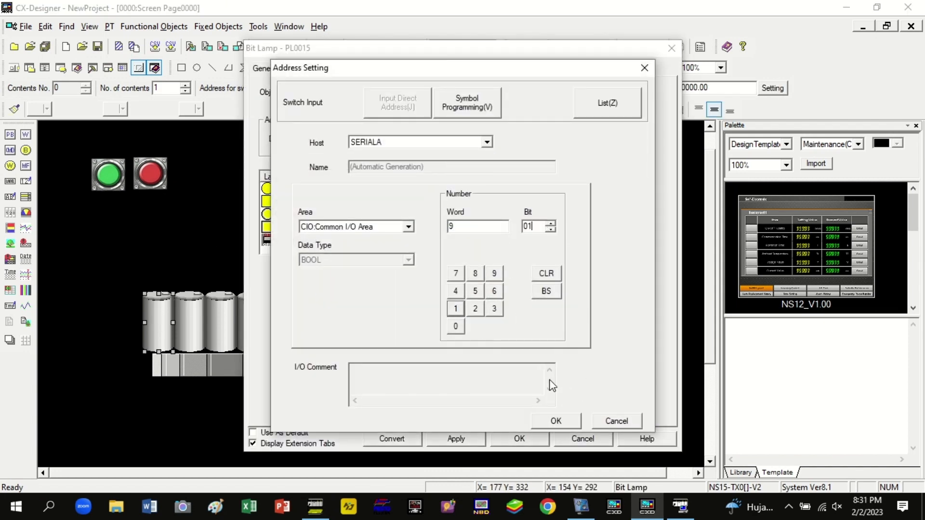
left_click(554, 420)
left_click(519, 438)
Set the second tank lamp's display address to word 9, bit 02
double_click(195, 320)
left_click(470, 139)
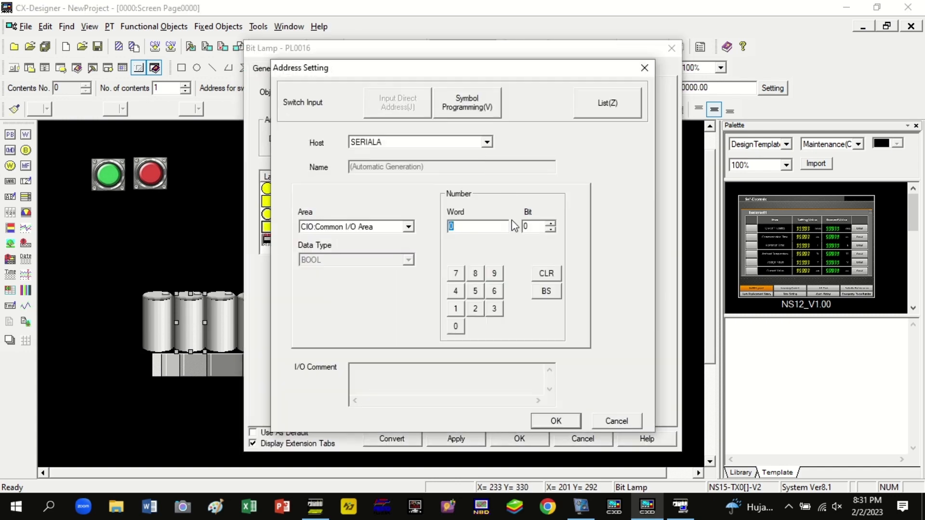
left_click(475, 308)
left_click(556, 420)
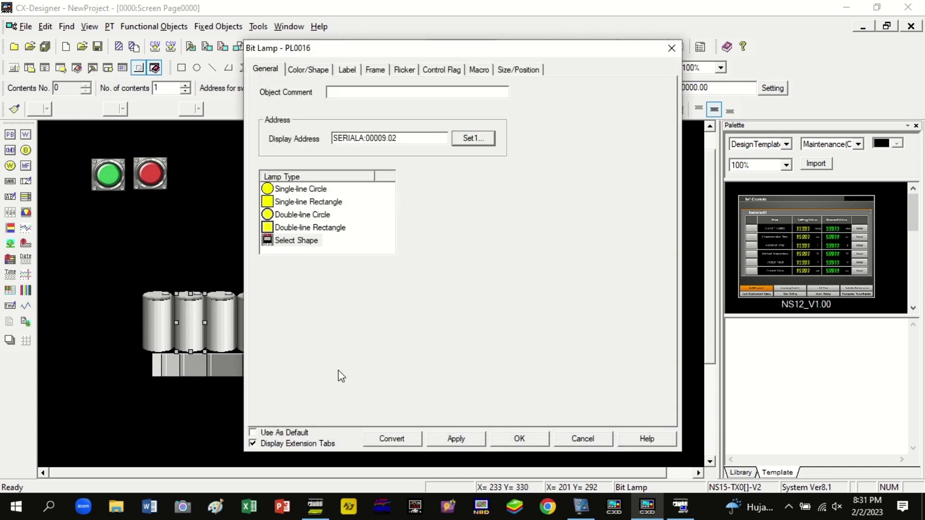
left_click(514, 439)
Set the third tank lamp's display address to word 9, bit 03
double_click(220, 323)
left_click(469, 138)
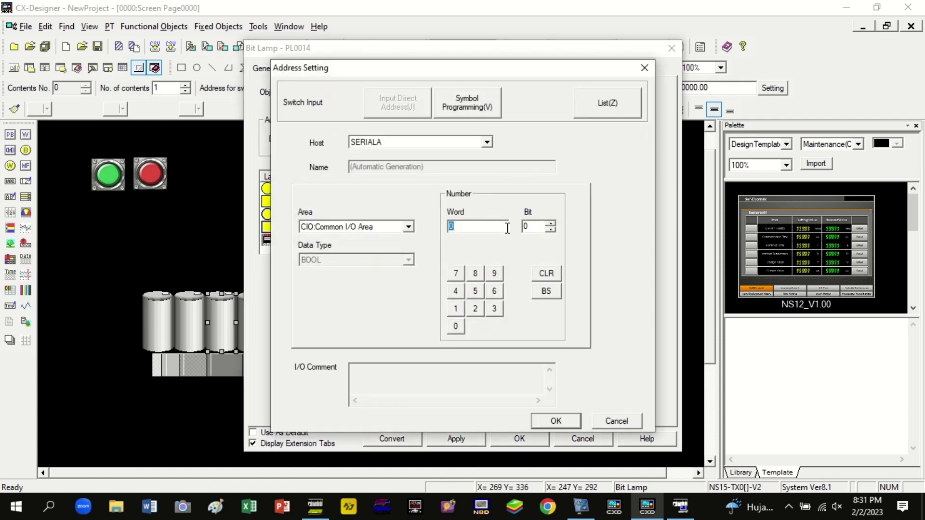
left_click(494, 274)
left_click(494, 308)
left_click(556, 420)
left_click(519, 439)
Set the fourth tank lamp's display address to word 9, bit 04
double_click(258, 325)
left_click(470, 139)
left_click(455, 290)
left_click(556, 421)
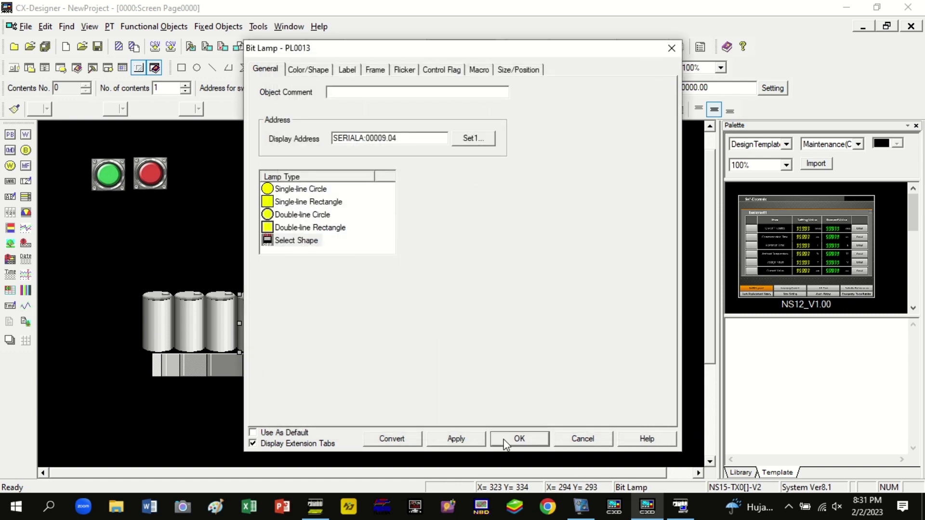
left_click(520, 439)
Start the PLC-PT integrated simulation for host SERIALA
left_click(573, 46)
left_click(433, 273)
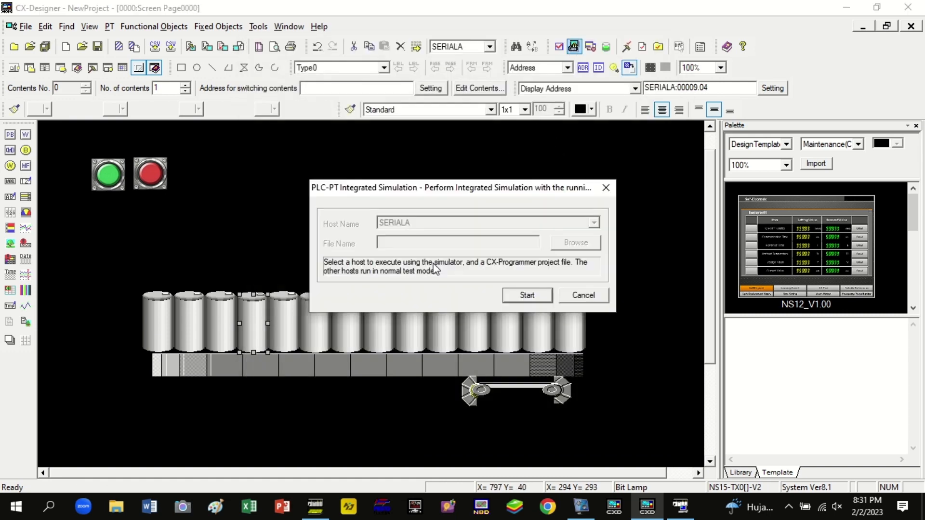
left_click(522, 297)
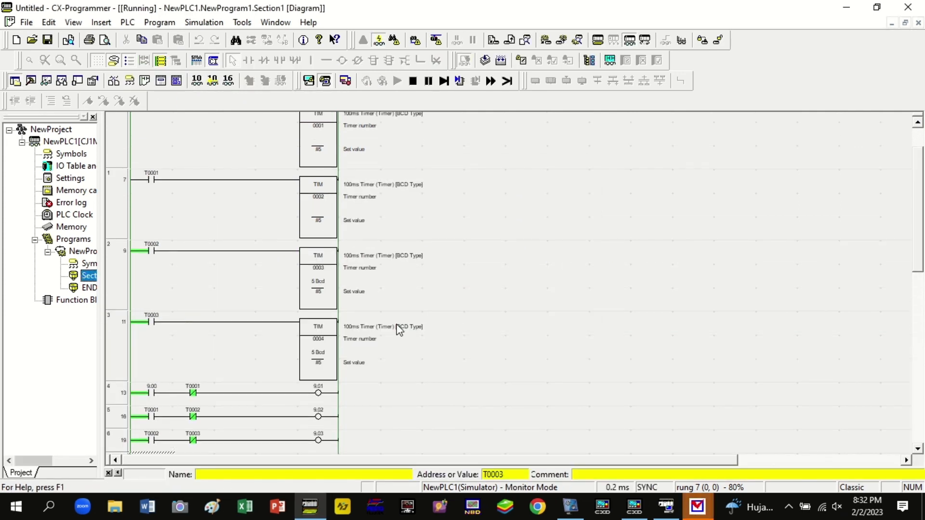
Zoom out the monitored ladder and operate the green ON button on the test screen to check the tank sequence
left_click(402, 227)
left_click(30, 62)
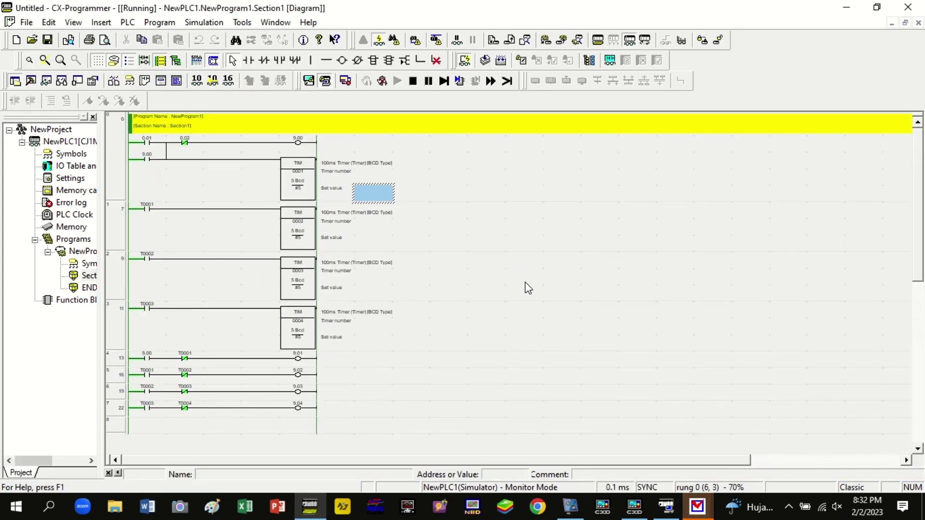
left_click(161, 61)
scroll(440, 303, "down", 2)
scroll(440, 304, "up", 2)
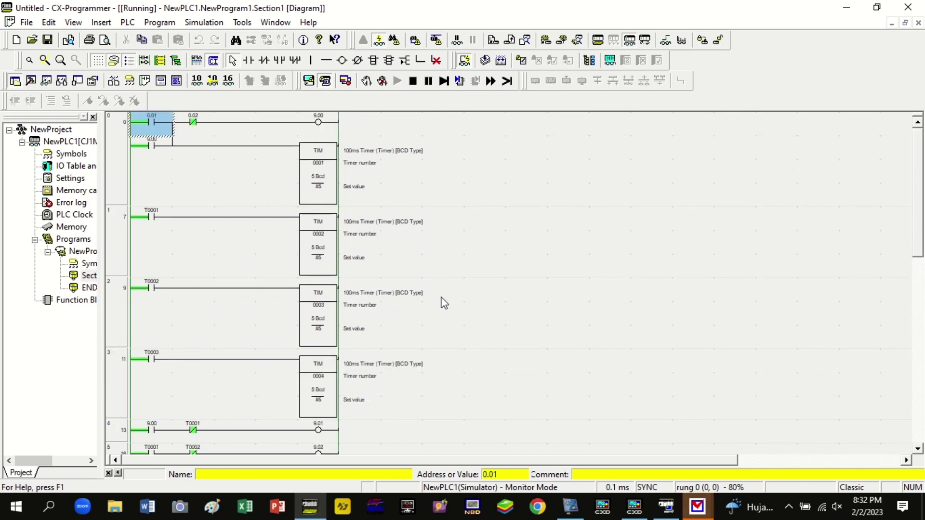
left_click(477, 316)
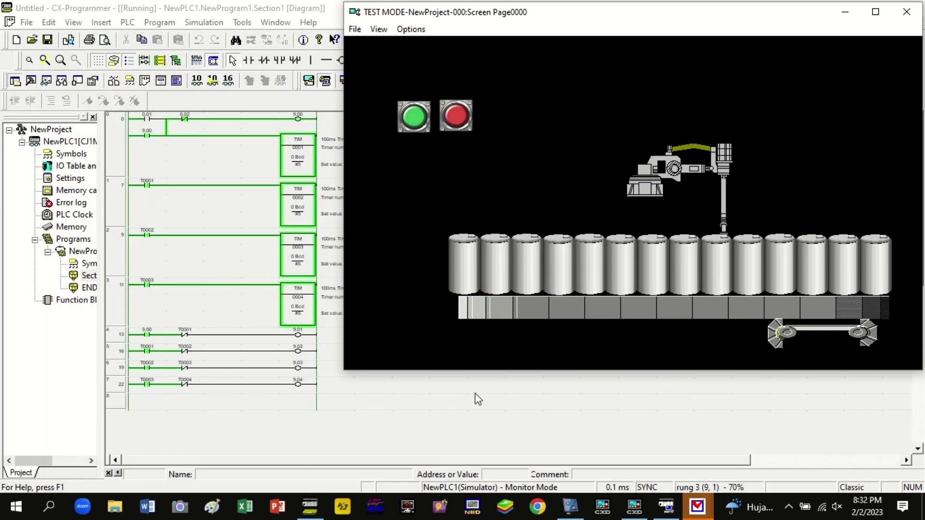
left_click(424, 122)
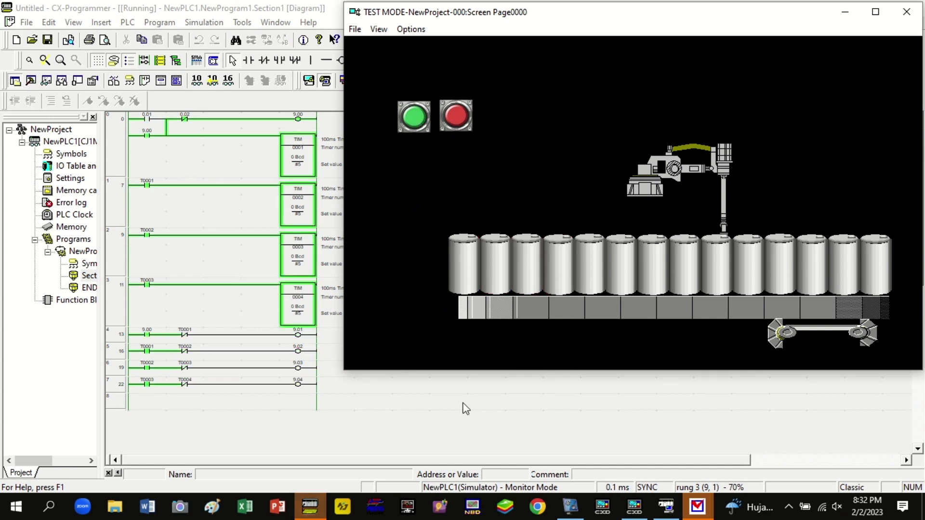
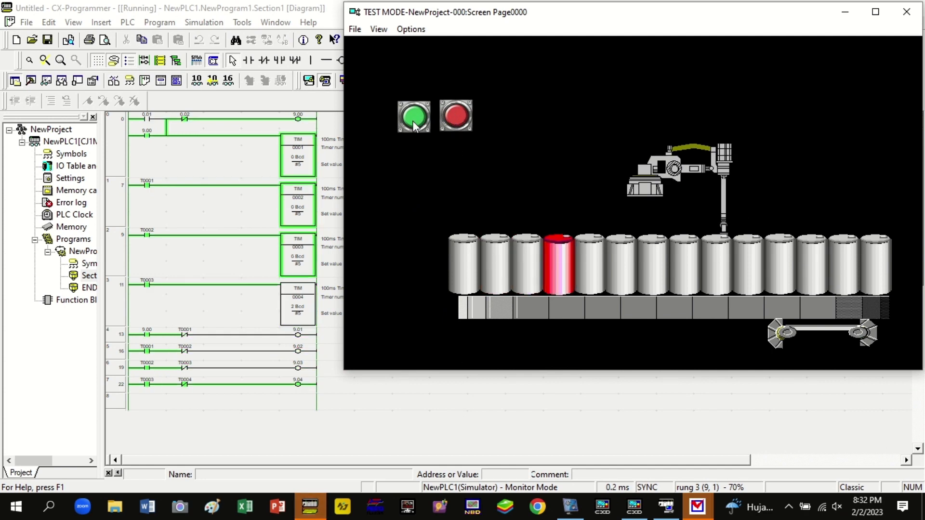
Exit the test mode session and switch back to the CX-Designer screen page
left_click(906, 12)
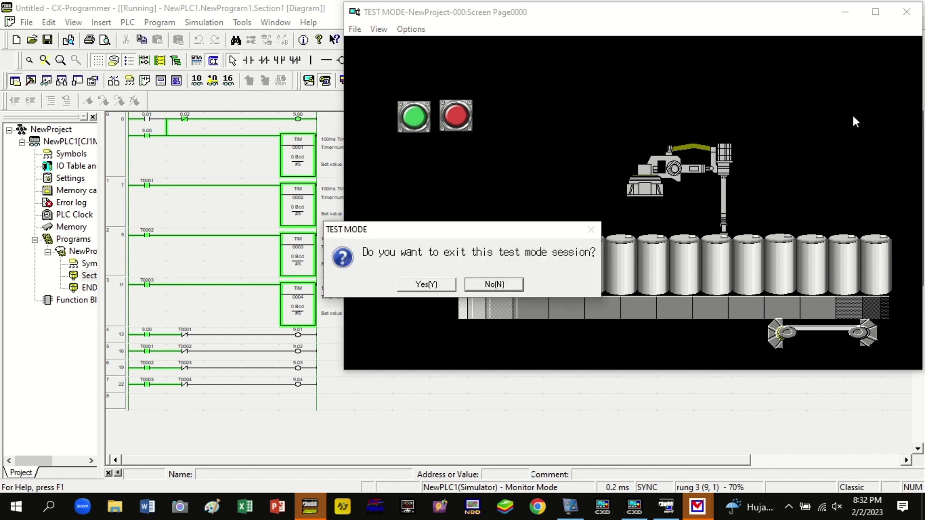
left_click(442, 285)
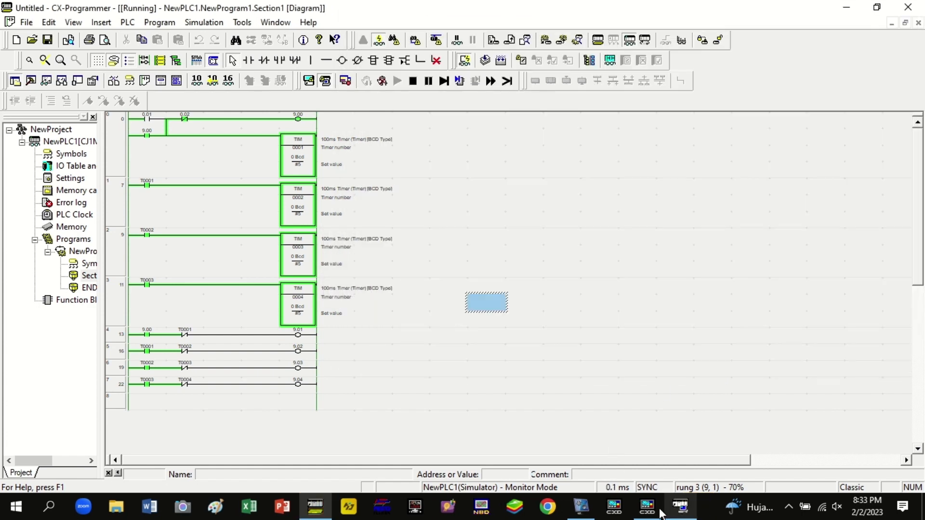
left_click(658, 510)
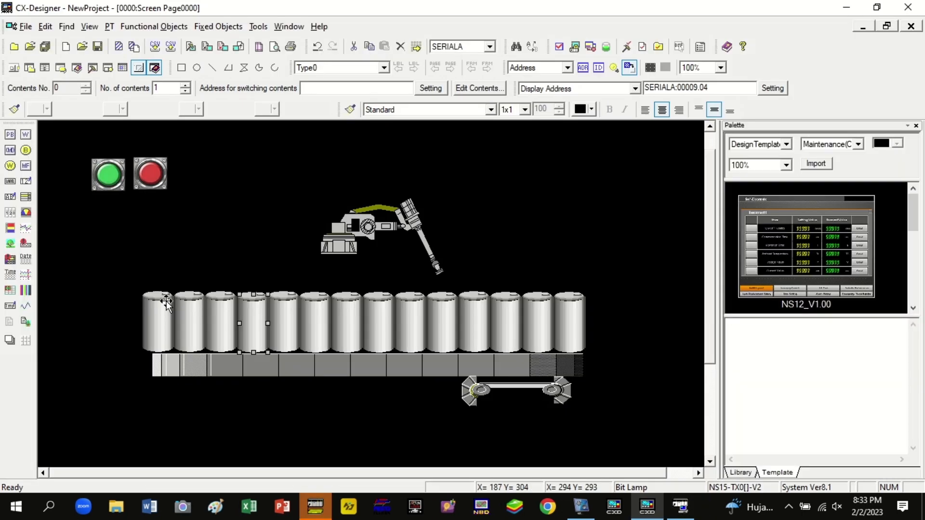
double_click(193, 312)
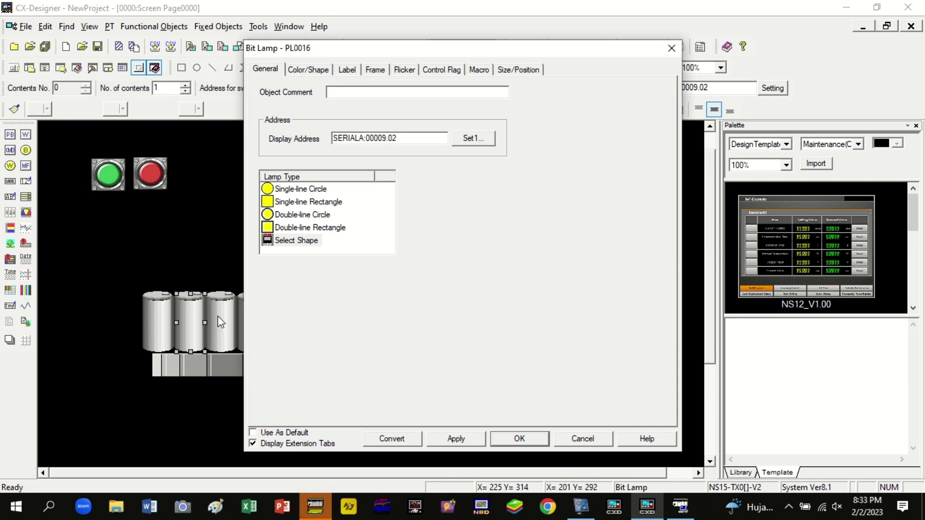
left_click(582, 438)
left_click(260, 328)
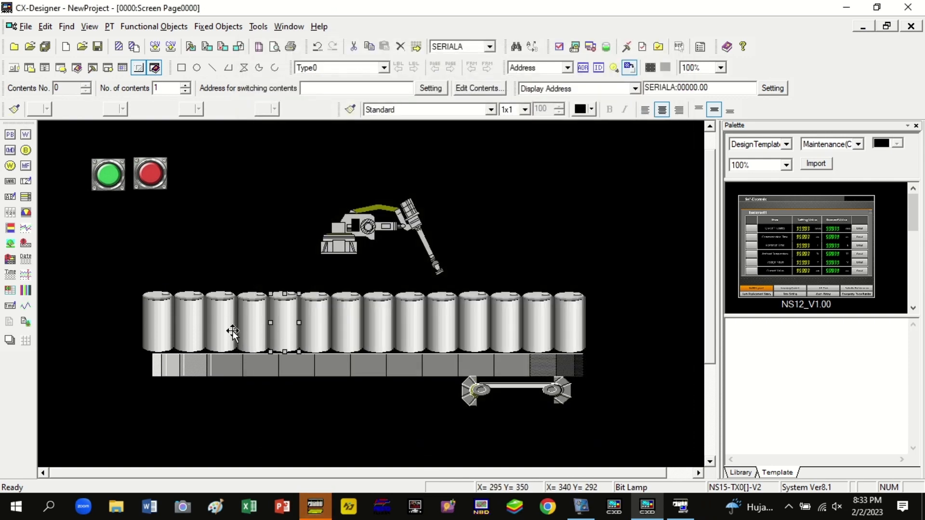
Make the first tank lamp's display indirect through its control flag, using SERIALA address word 9, bit 01
double_click(155, 326)
left_click(452, 70)
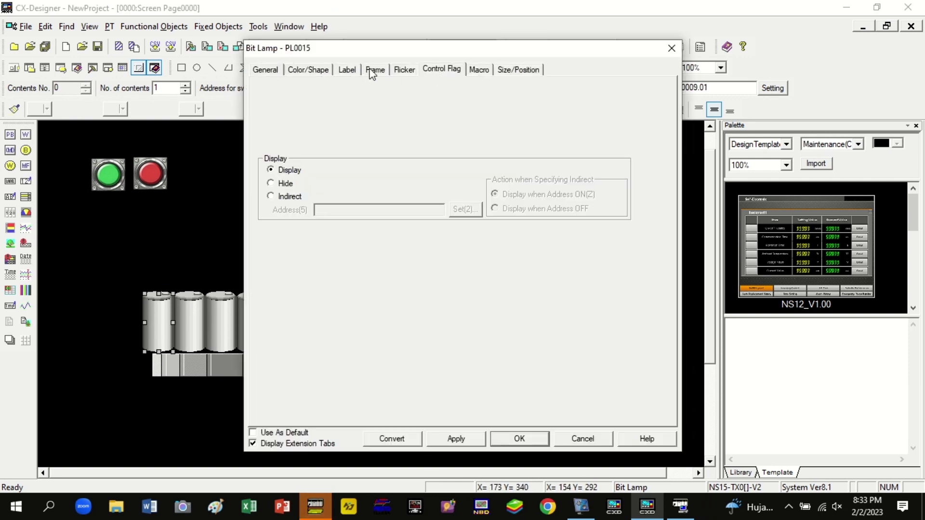
left_click(270, 197)
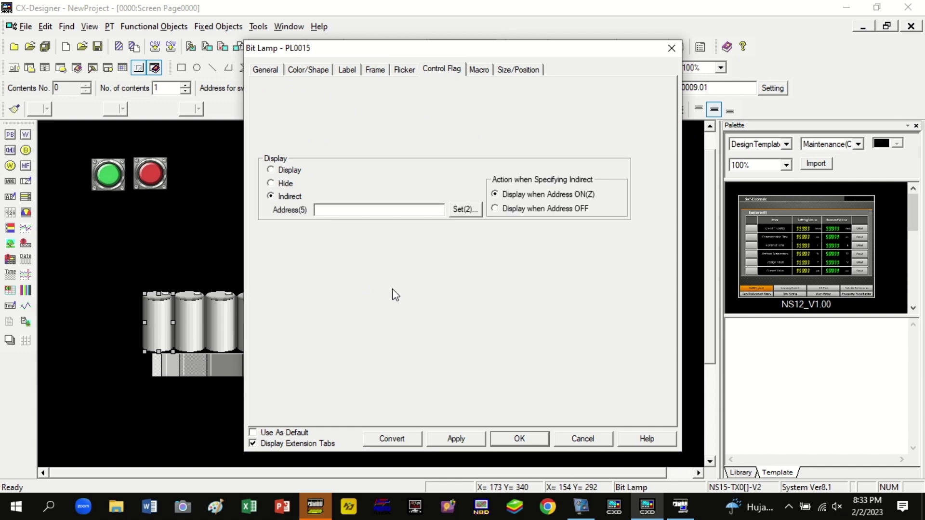
left_click(519, 437)
left_click(504, 283)
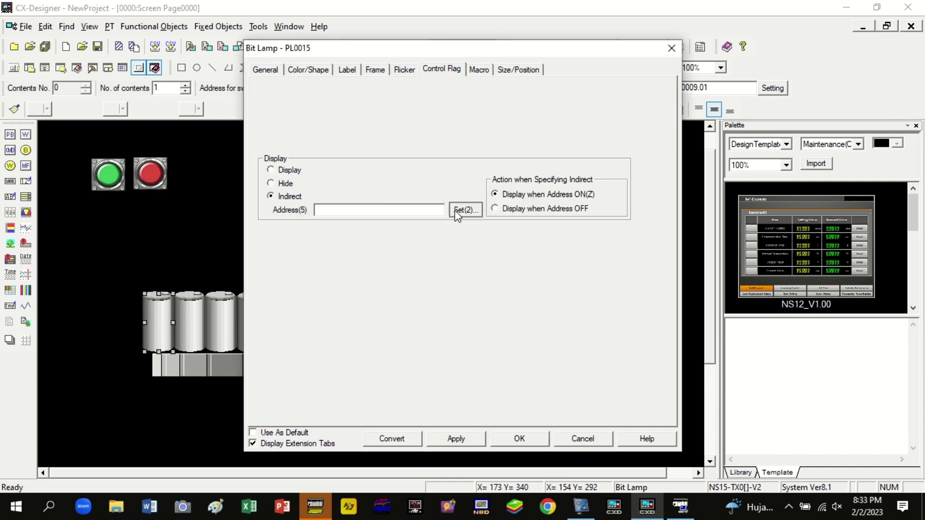
left_click(464, 210)
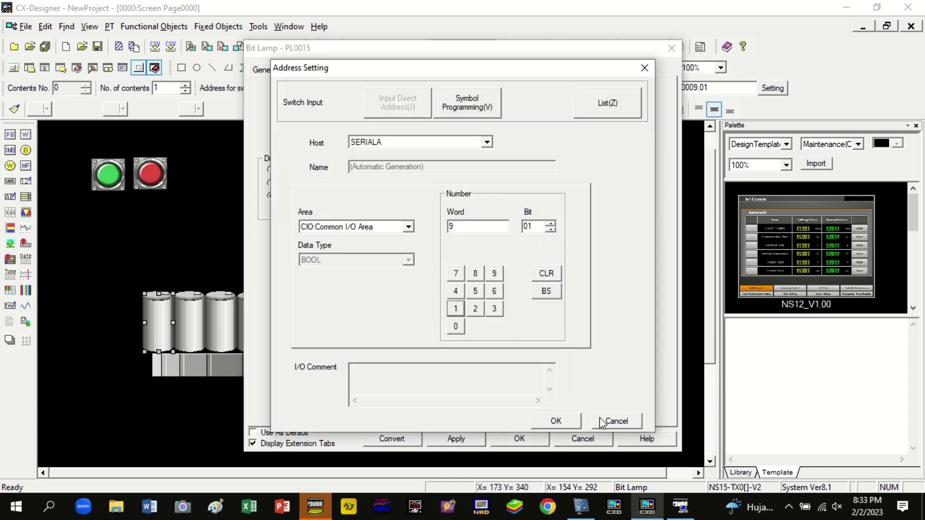
left_click(556, 421)
left_click(519, 438)
Make the second tank lamp's display indirect through its control flag, using word 9, bit 02
double_click(191, 325)
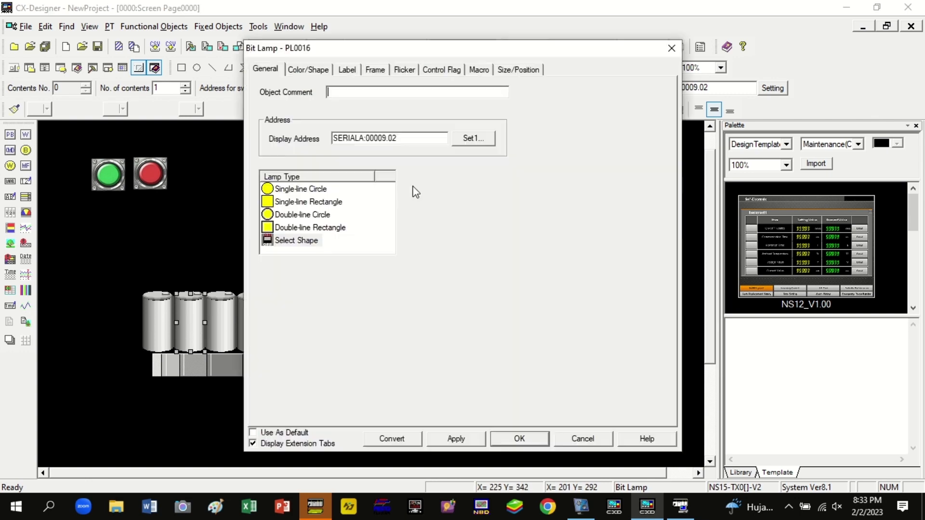
left_click(453, 70)
left_click(289, 195)
left_click(464, 209)
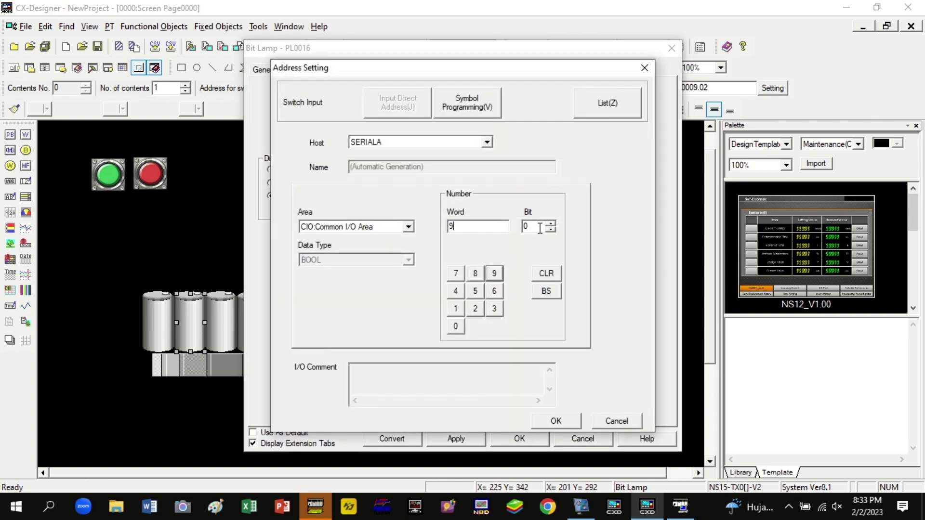
left_click(556, 421)
left_click(519, 439)
Make the third tank lamp's display indirect through its control flag, using word 9, bit 03
double_click(221, 322)
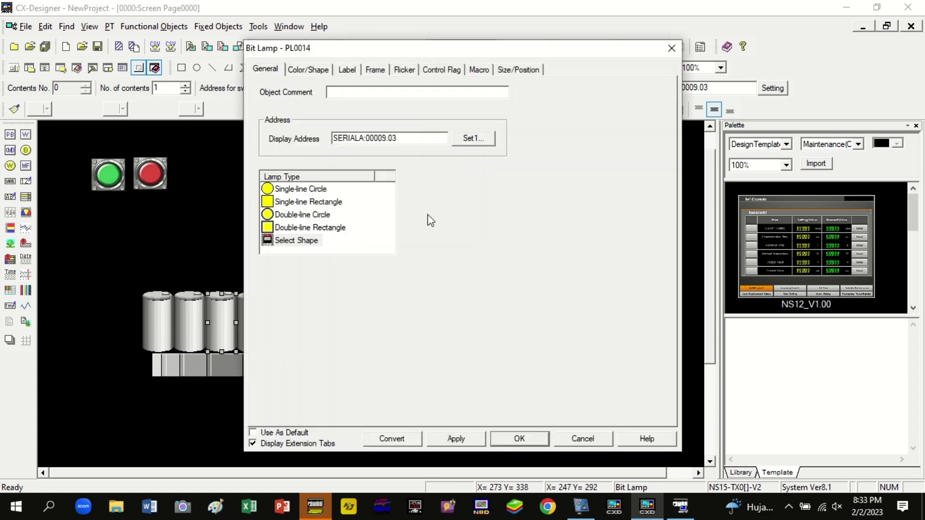
left_click(442, 70)
left_click(275, 197)
left_click(463, 209)
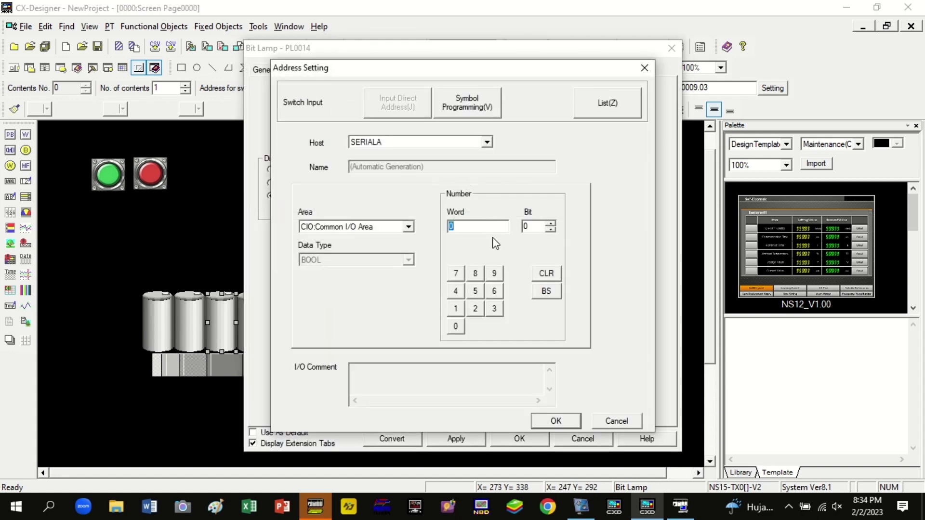
left_click(554, 420)
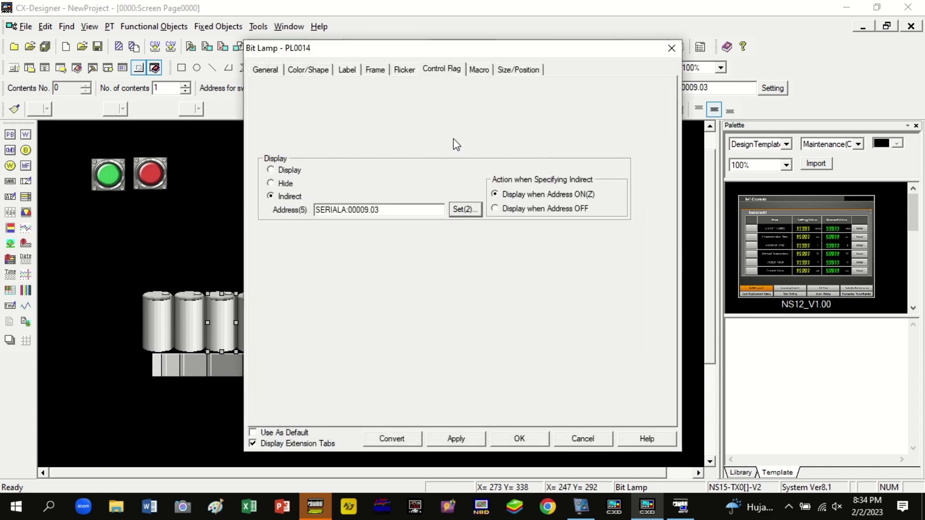
left_click(529, 439)
Make the fourth tank lamp's display indirect through its control flag, using word 9, bit 04
double_click(322, 281)
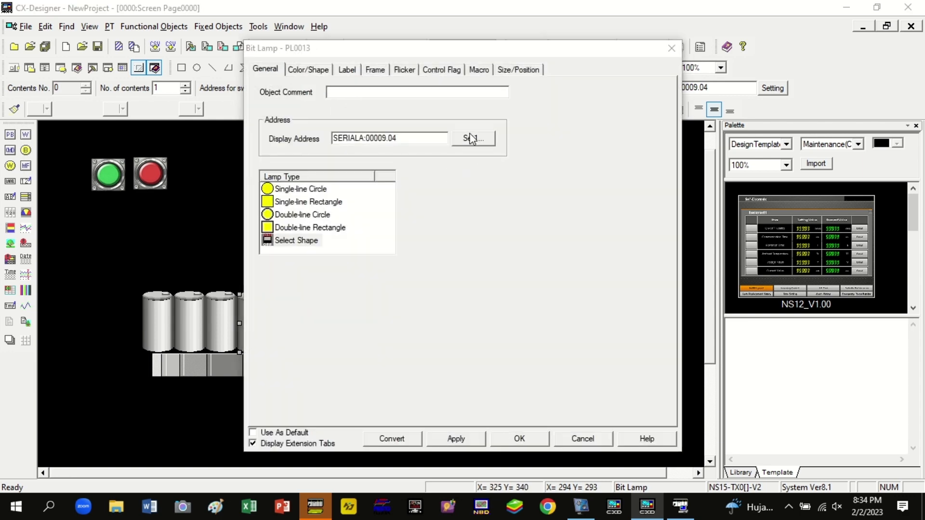
left_click(474, 138)
key("Return")
left_click(442, 70)
left_click(275, 197)
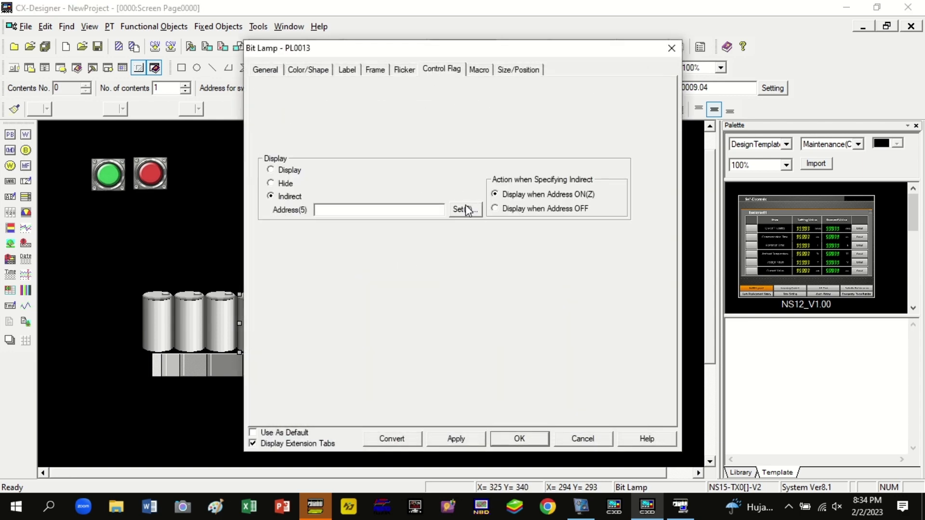
left_click(463, 209)
left_click(493, 273)
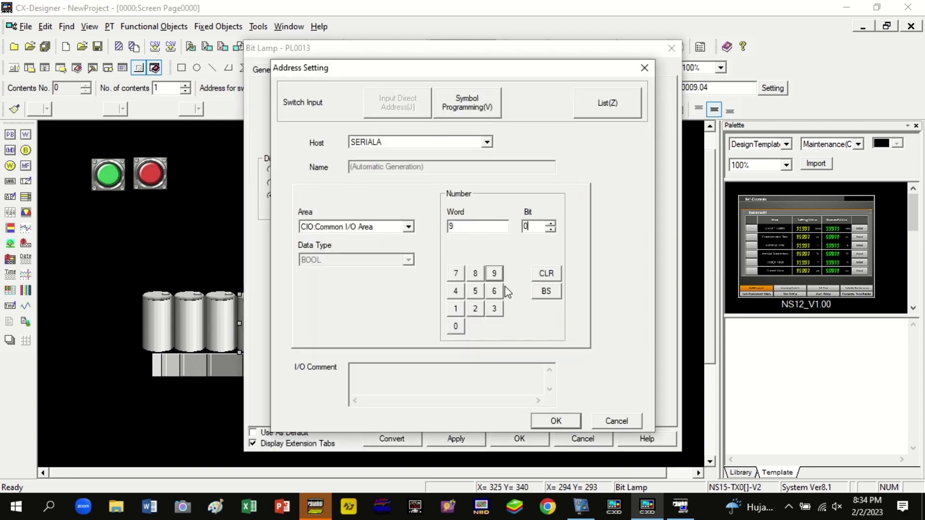
left_click(556, 421)
left_click(503, 436)
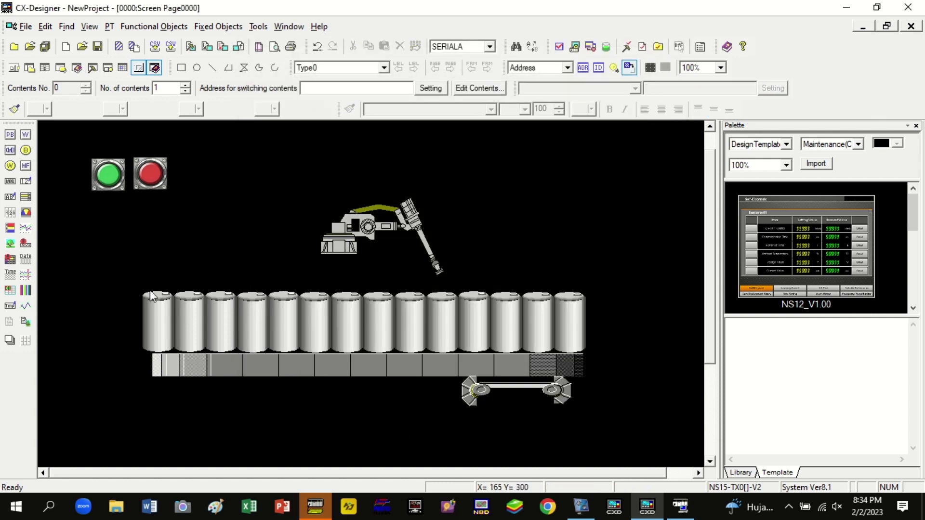
Start the PLC-PT integrated simulation for host SERIALA with the updated tank lamps
left_click(574, 47)
left_click(429, 273)
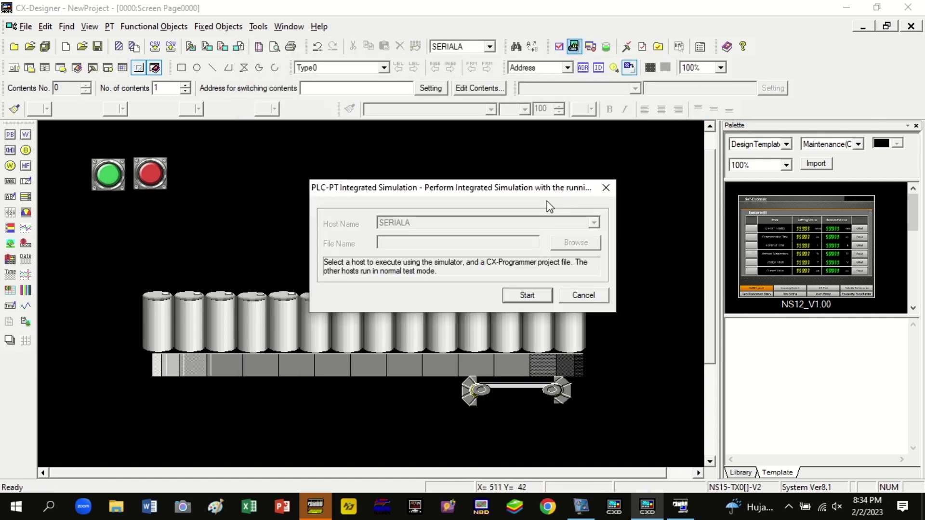
left_click(528, 296)
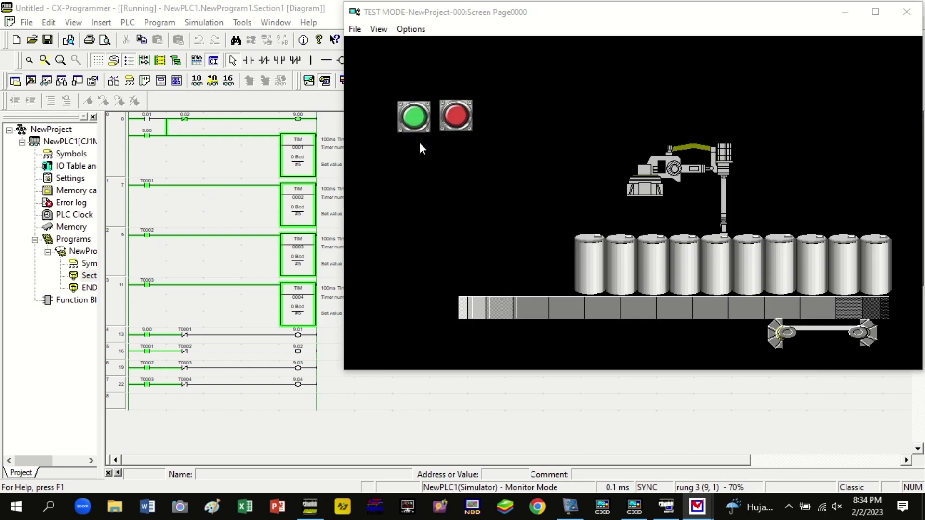
Operate the green ON and red OFF buttons to check the tank sequence, and exit the test mode session
left_click(413, 121)
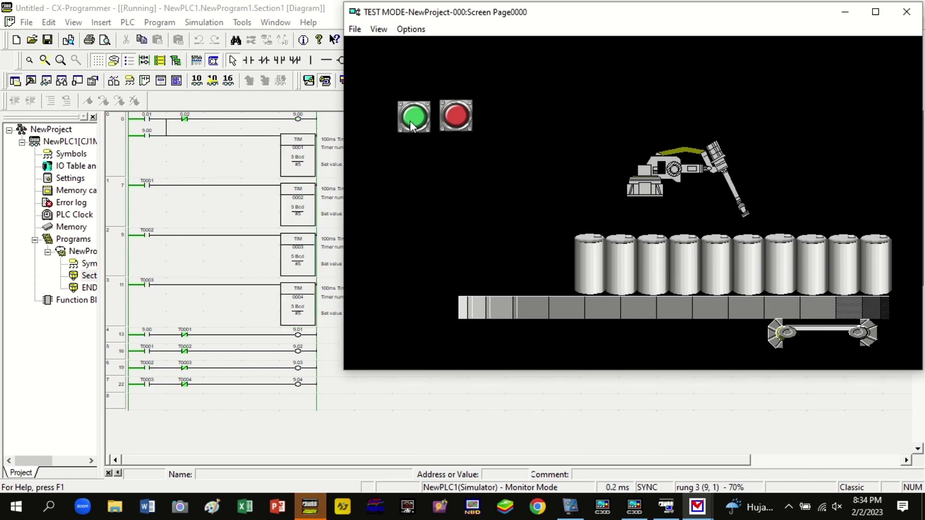
left_click(459, 118)
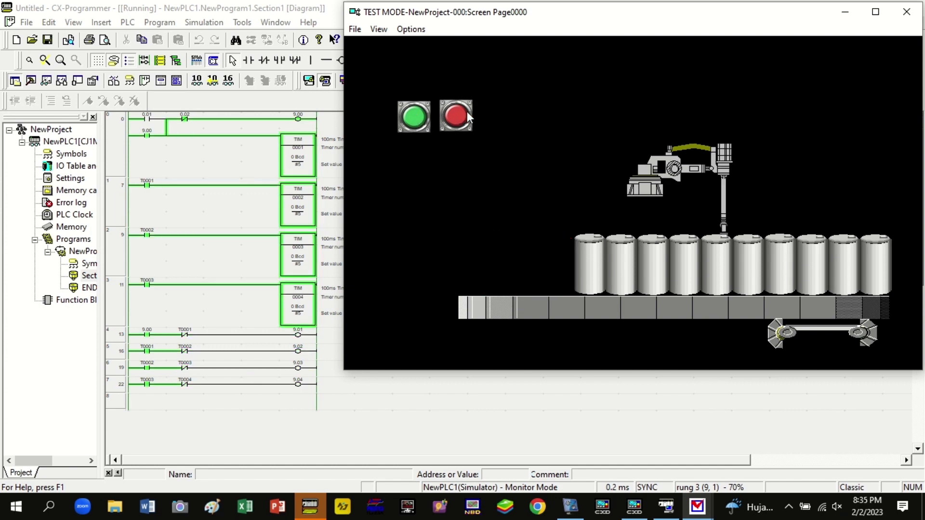
left_click(423, 120)
left_click(456, 116)
left_click(907, 12)
left_click(494, 283)
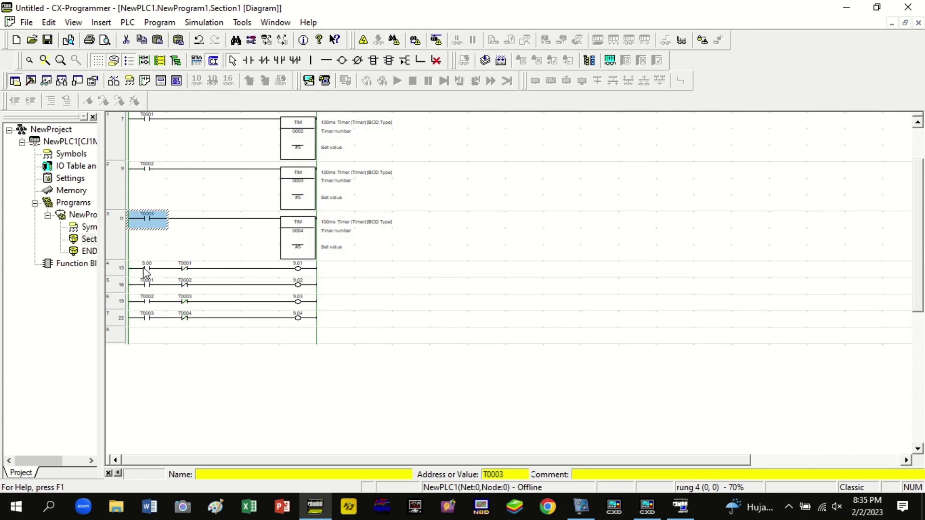
In the 9.01 output rung, set the open contact to T1 and the closed contact to T2
left_click(144, 271)
key("Return")
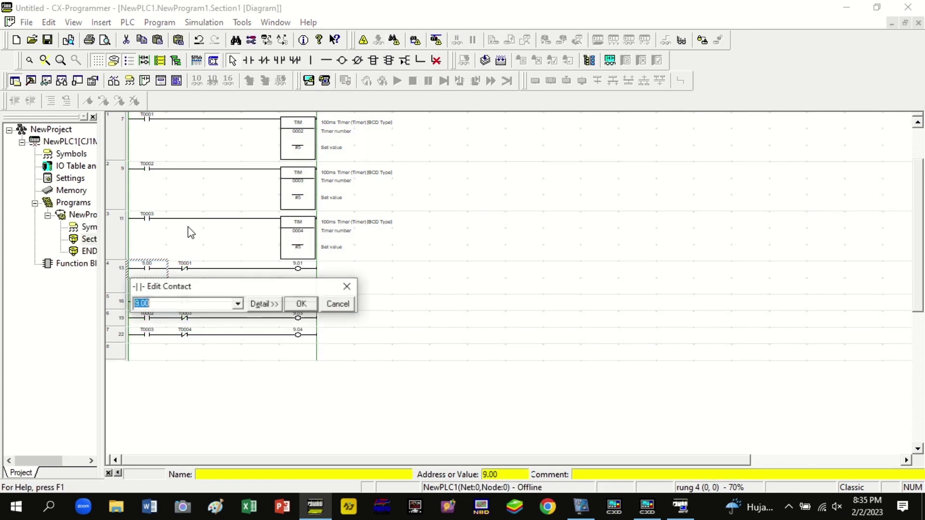
type("t1")
key("Return")
key("Return")
key("Right")
key("Return")
type("t2")
key("Return")
key("Return")
key("Down")
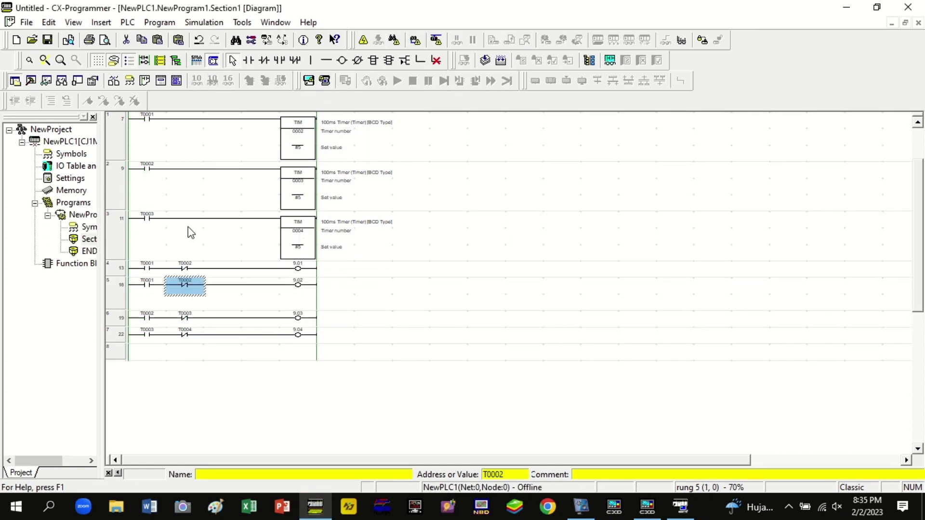
In the 9.02 output rung, set the open contact to T2 and the closed contact to T3
key("Left")
key("Return")
type("t2")
key("Return")
key("Return")
key("Right")
key("Return")
type("t3")
key("Return")
key("Return")
key("Down")
key("Down")
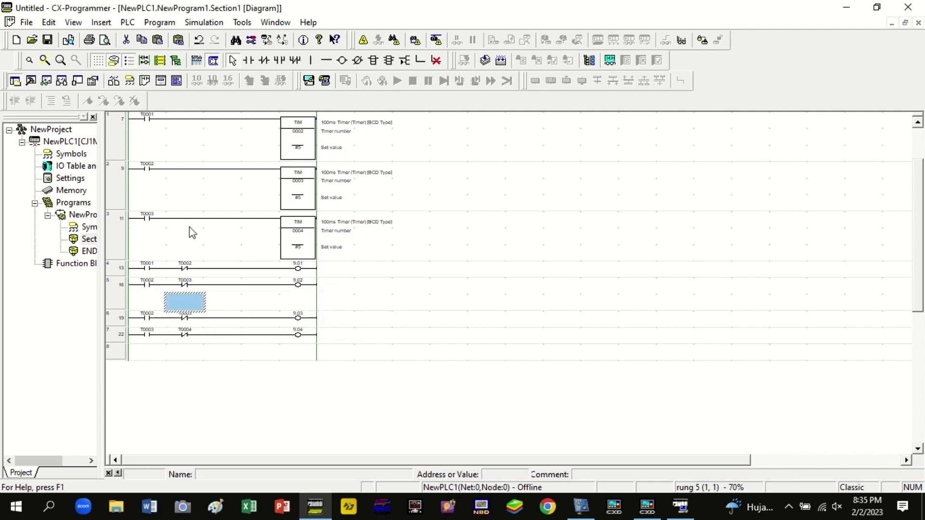
In the 9.03 output rung, set the open contact to T3 and the closed contact to T4
key("Left")
key("Return")
type("t3")
key("Return")
key("Return")
key("Right")
key("Return")
type("t4")
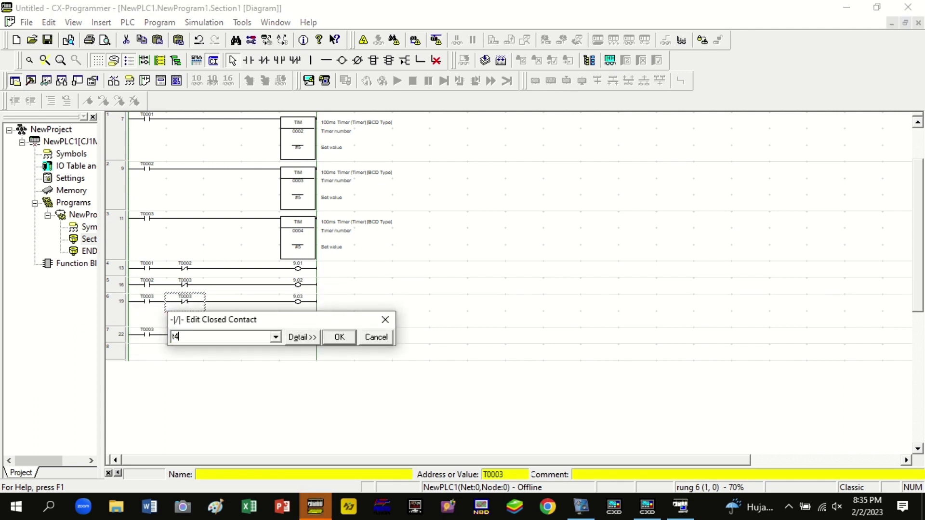
key("Return")
In the 9.04 output rung, set the open contact to T4 and the closed contact to T5
key("Down")
key("Left")
key("Return")
type("t4")
key("Return")
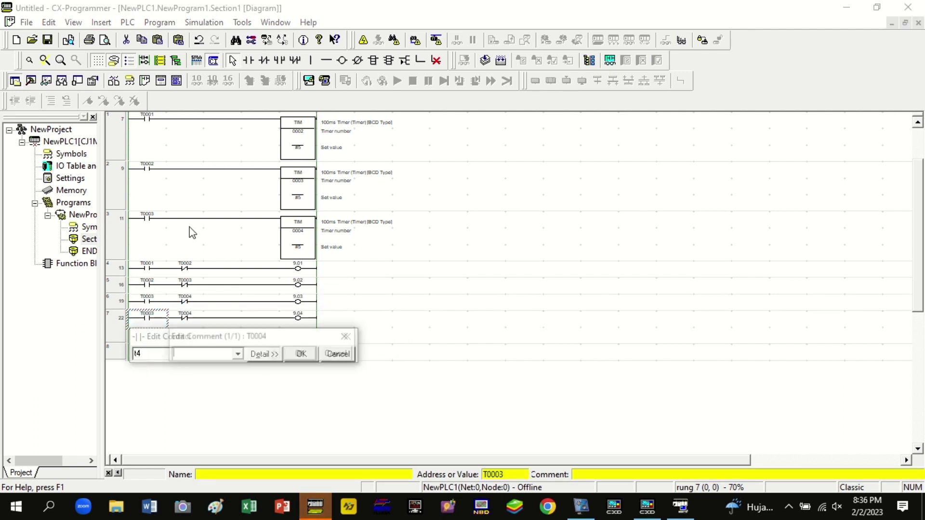
key("Return")
key("Right")
key("Return")
type("t5")
key("Return")
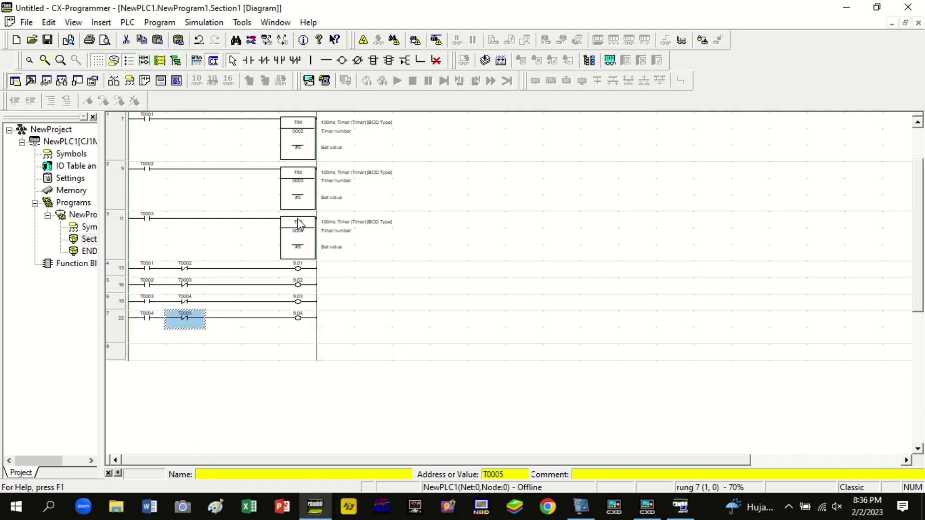
Switch to CX-Designer and start the PLC-PT integrated simulation with the edited ladder
left_click(656, 512)
left_click(575, 47)
left_click(527, 294)
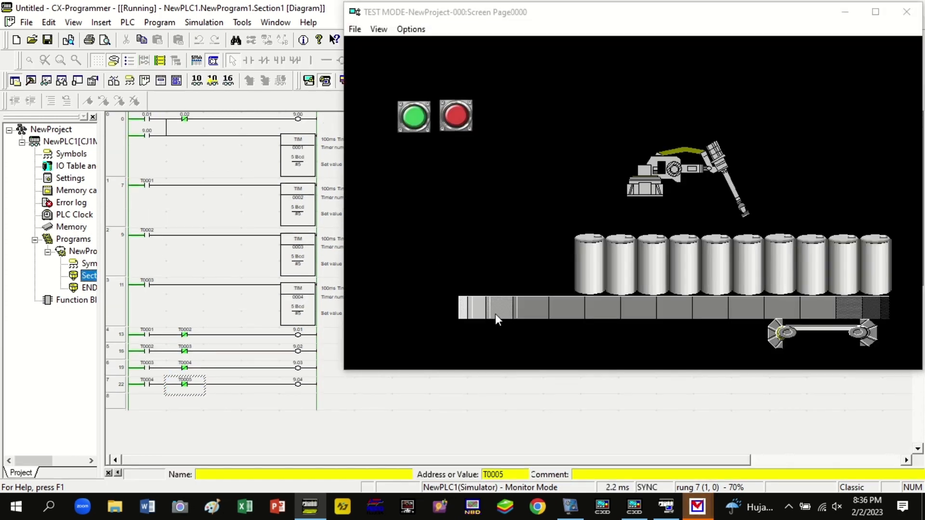
Run the tank sequence with the green button, stop it with the red one, and exit the test mode session
left_click(416, 118)
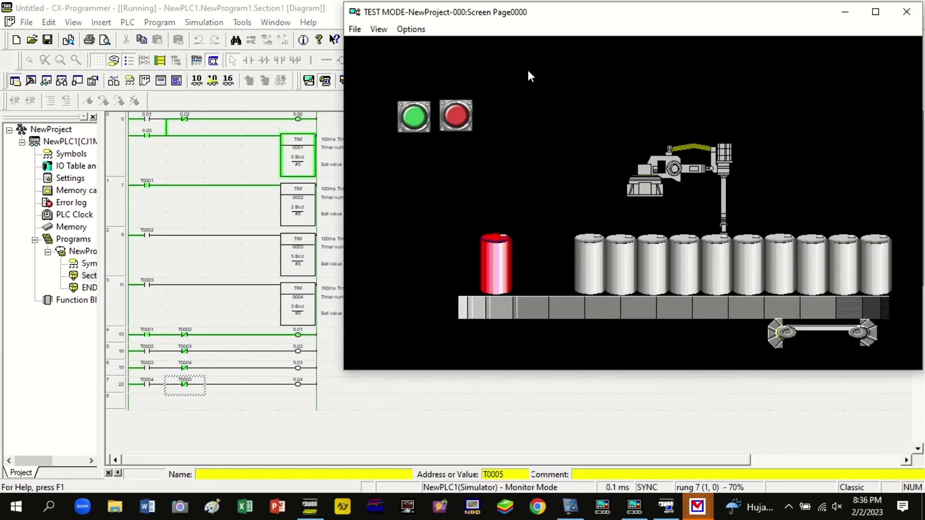
left_click(459, 116)
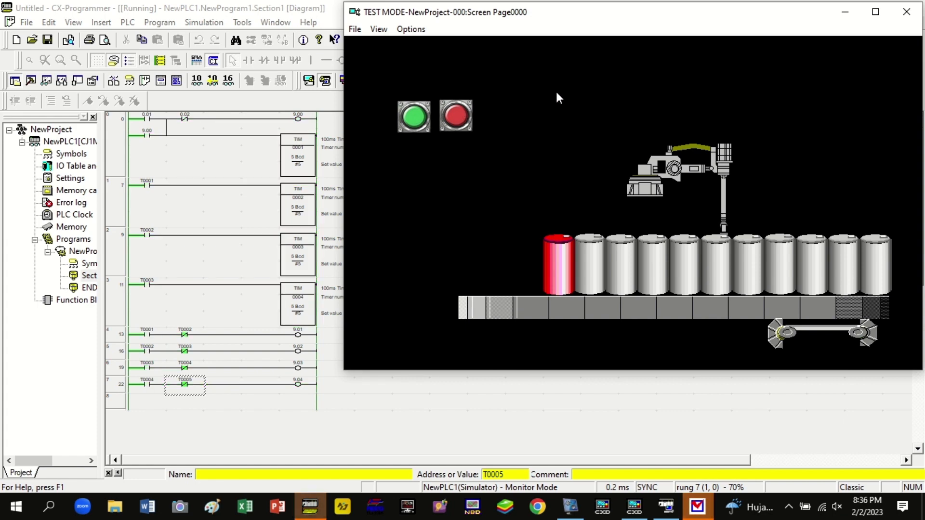
left_click(912, 17)
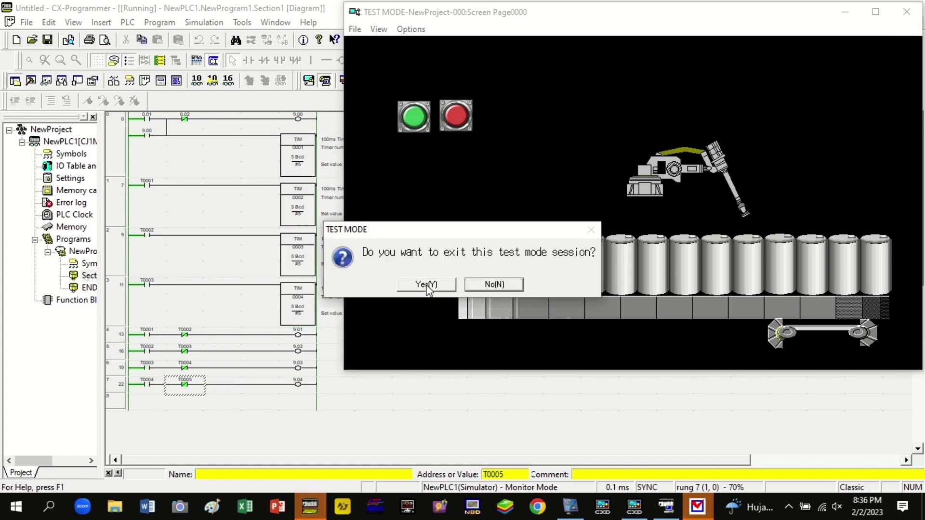
left_click(426, 285)
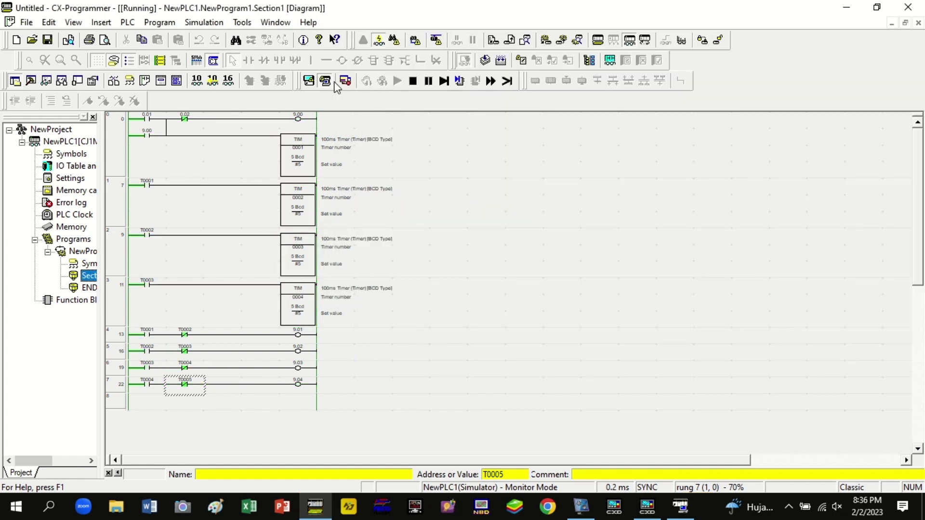
Return to the CX-Programmer ladder and copy the 9.04 output rung into the empty rung 8
left_click(646, 506)
left_click(311, 507)
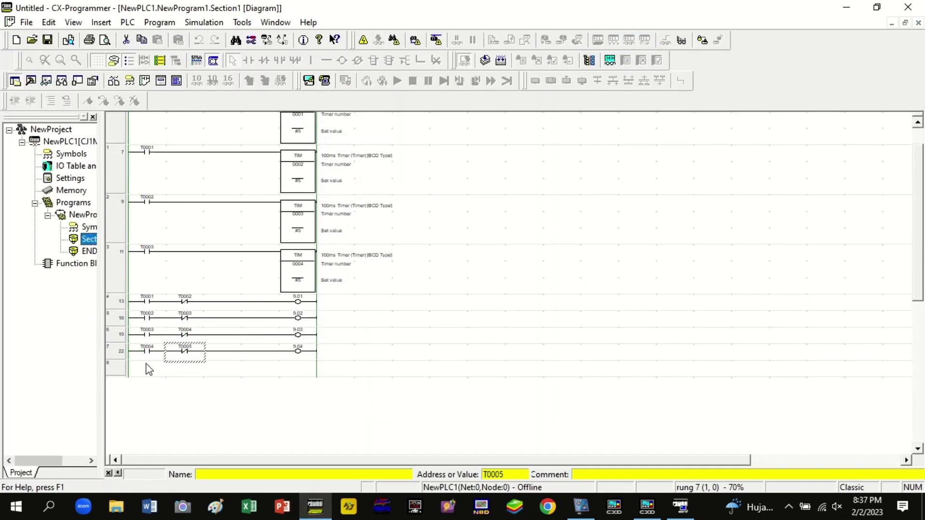
left_click(123, 349)
right_click(124, 345)
left_click(145, 155)
left_click(147, 369)
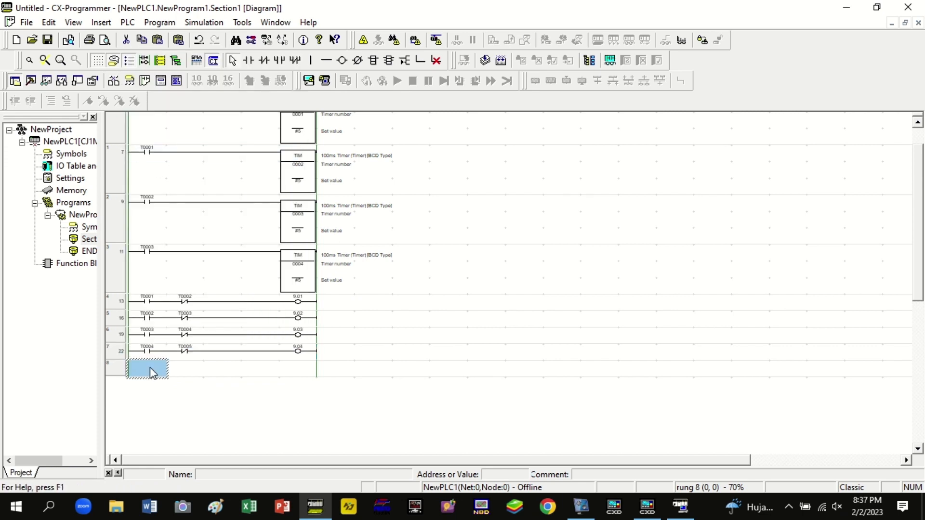
left_click(159, 40)
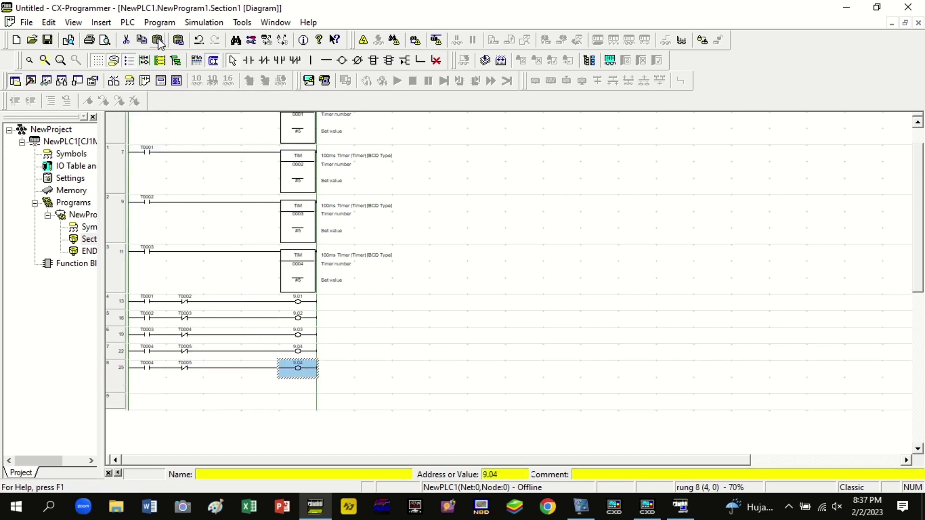
In rung 8, set the open contact to T5, the closed contact to T6 and the coil to 9.05
key("Return")
key("Return")
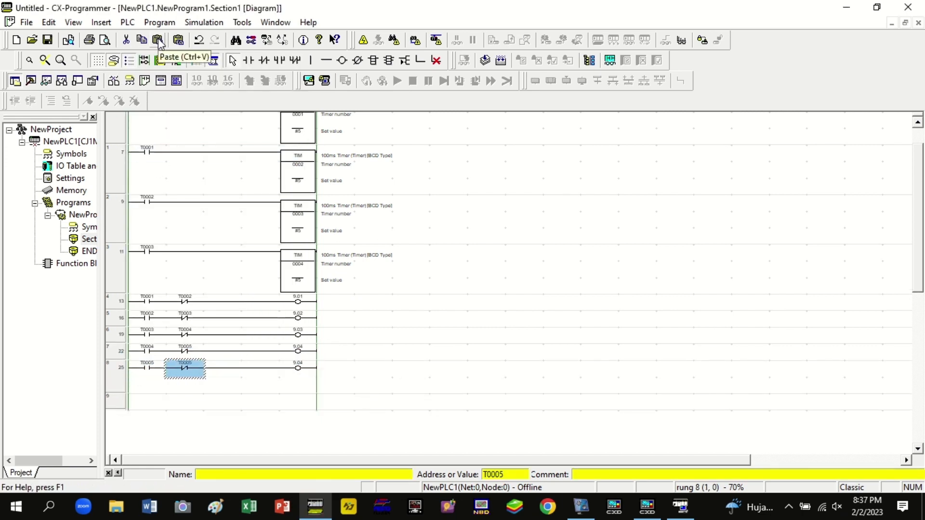
key("Return")
type("t6")
key("Return")
key("Right")
key("Right")
key("Return")
type("9.05")
key("Return")
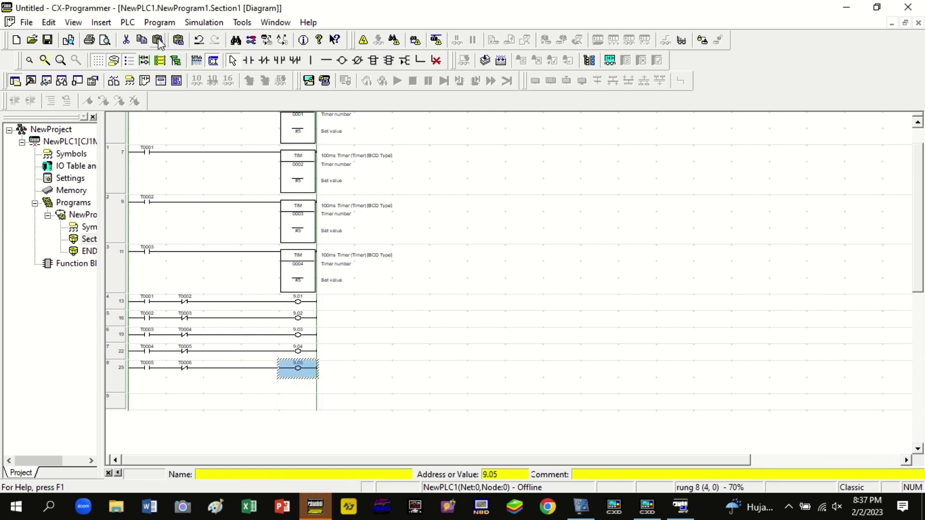
Paste the copied 9.04 output rung as rung 9, below the 9.05 rung
key("Down")
key("Home")
left_click(159, 40)
In rung 9, set the open contact to T6 and the closed contact to T7
key("Left")
key("Left")
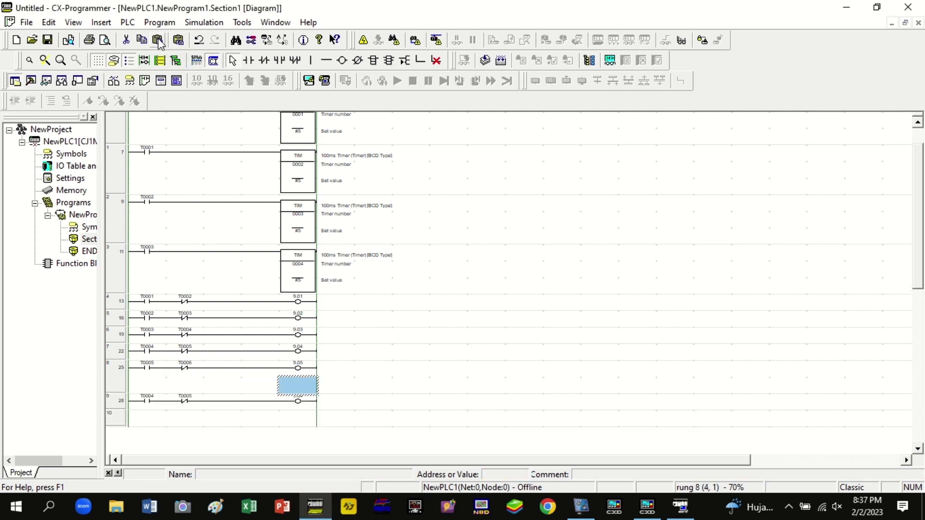
key("Down")
key("Left")
key("Left")
key("Left")
key("Left")
key("Return")
type("t6")
key("Return")
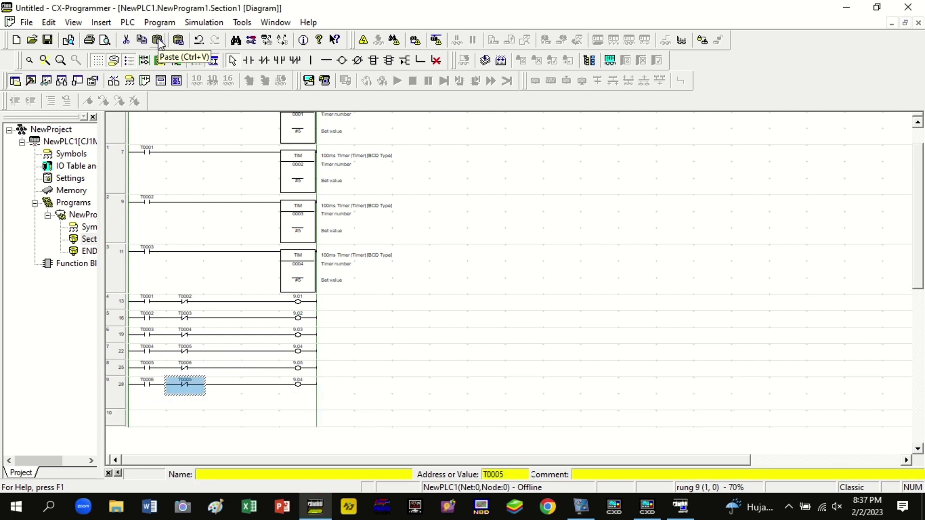
key("Return")
type("t7")
key("Return")
Set the output coil of rung 9 to 9.06
key("Right")
key("Right")
key("Right")
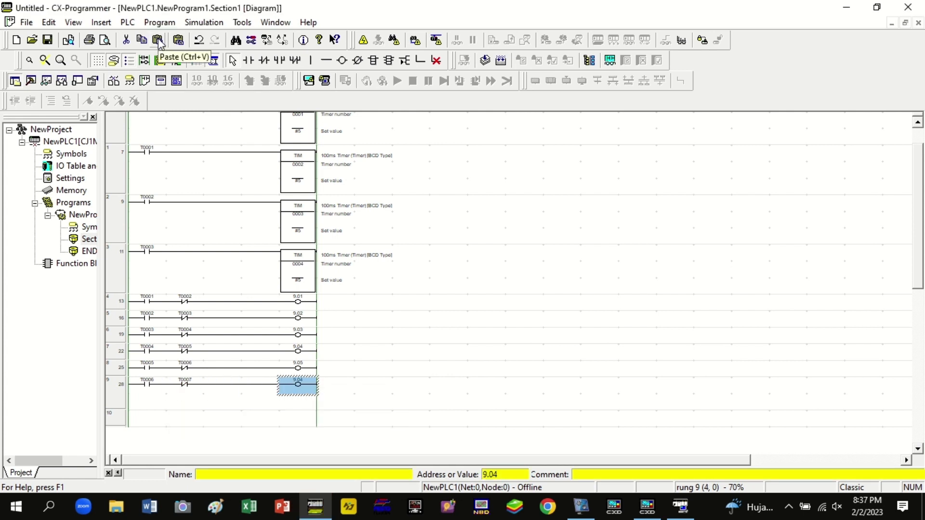
key("Return")
type("9.06")
key("Return")
Paste the copied 9.04 output rung into the empty rung 10
key("Down")
key("Left")
key("Left")
key("Left")
key("Left")
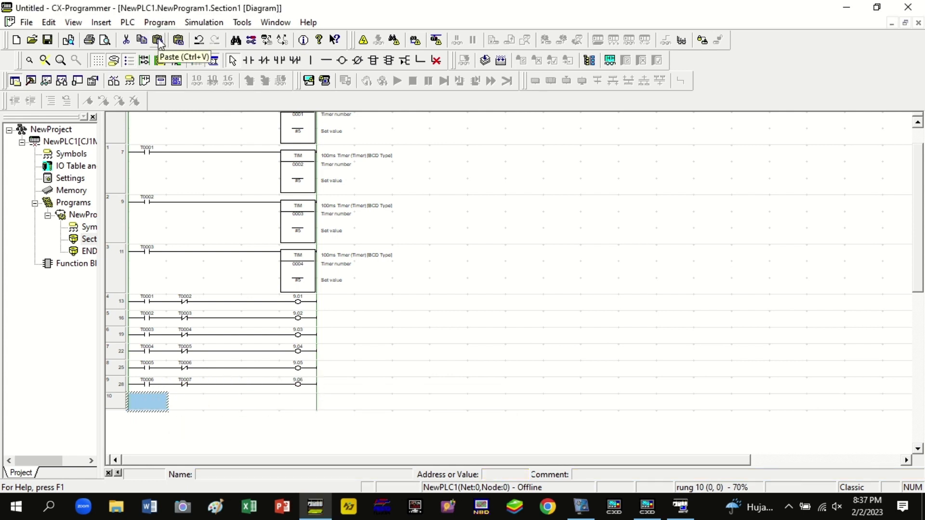
left_click(158, 40)
In rung 10, set the open contact to T7 and the closed contact to T8
key("Left")
key("Left")
key("Left")
key("Left")
key("Left")
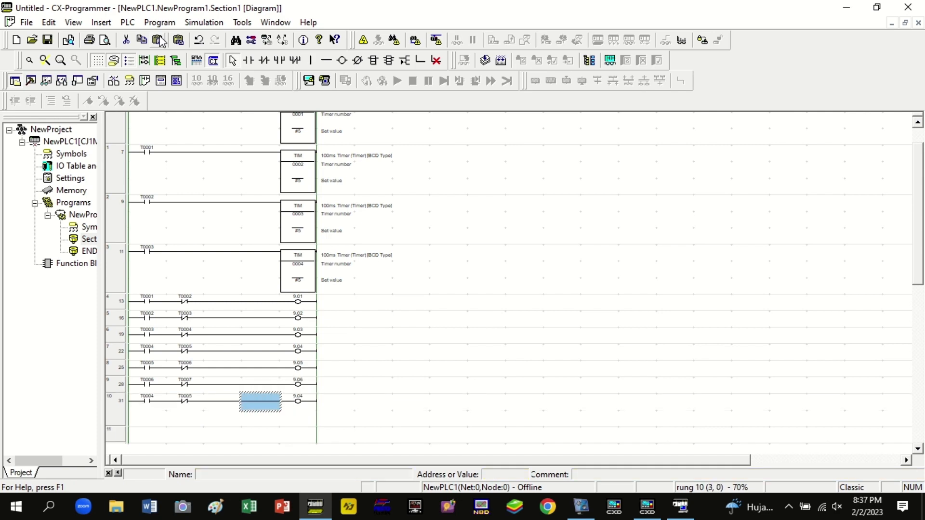
key("Return")
type("t7")
key("Return")
key("Right")
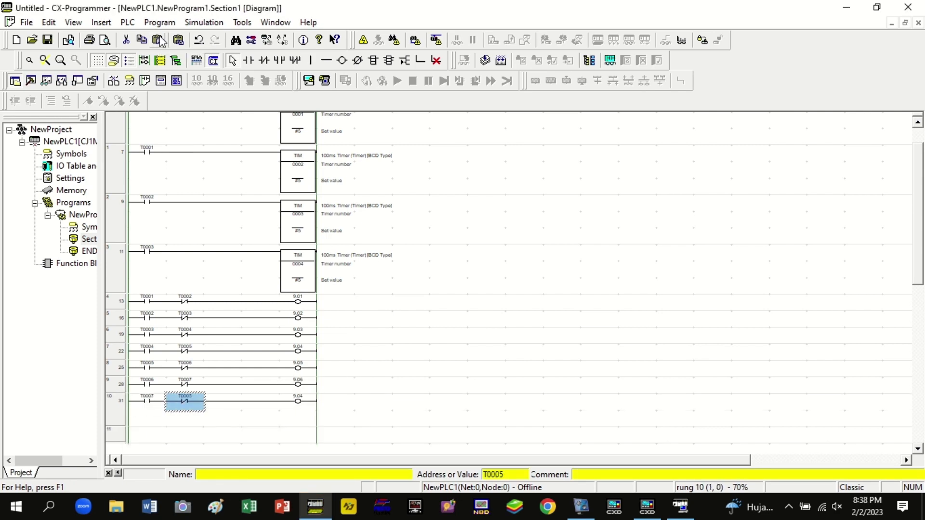
key("Return")
type("t8")
key("Return")
Set the output coil of rung 10 to 9.07
key("Right")
key("Right")
key("Right")
key("Return")
type("9.07")
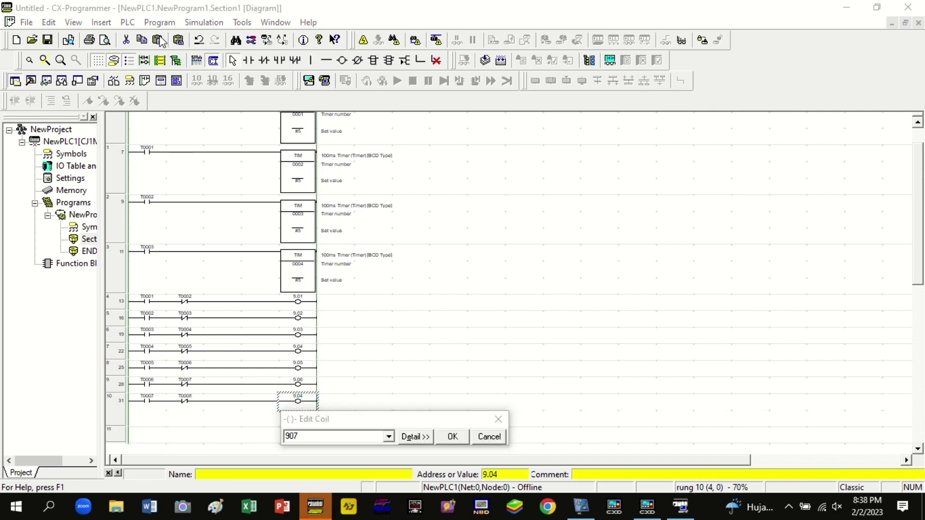
key("Return")
Paste the copied 9.04 output rung into the empty rung 11
key("Down")
key("Down")
key("Home")
left_click(157, 40)
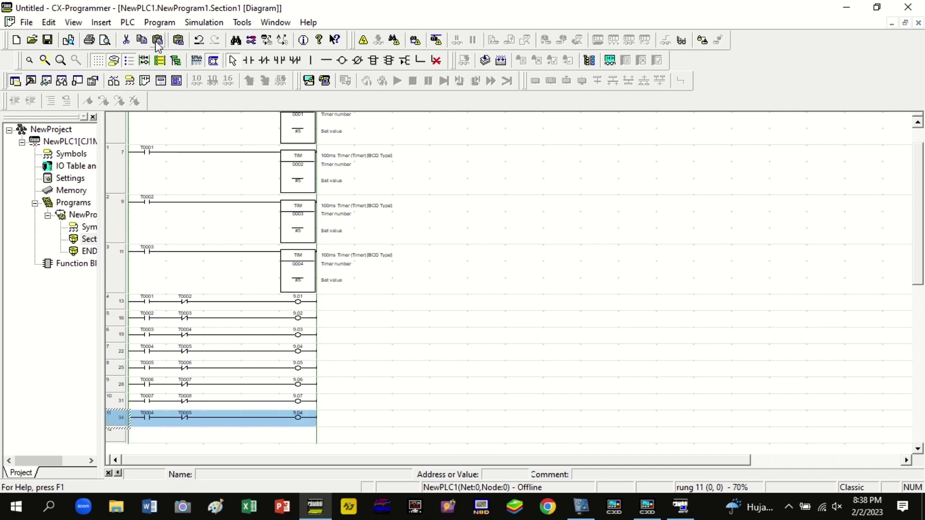
In rung 11, set the open contact to T8 and the closed contact to T9
key("Return")
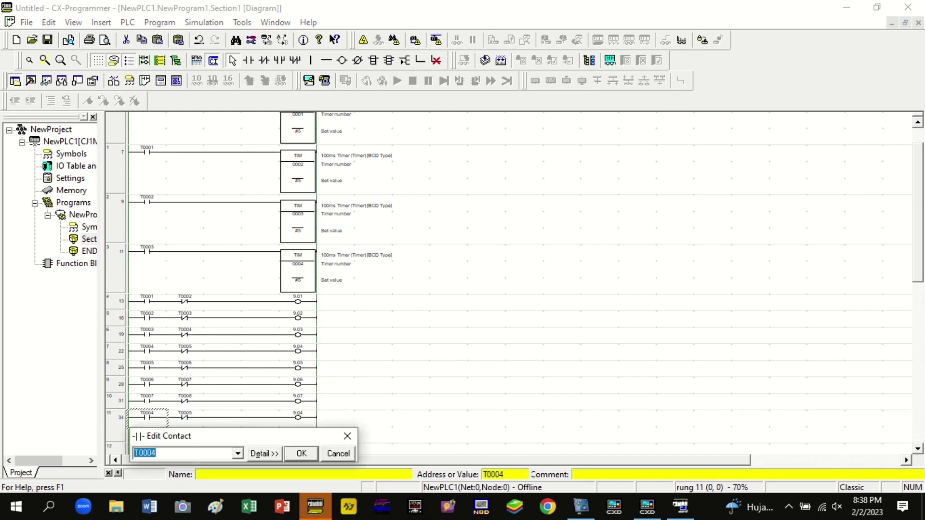
type("t8")
key("Return")
key("Return")
type("t9")
key("Return")
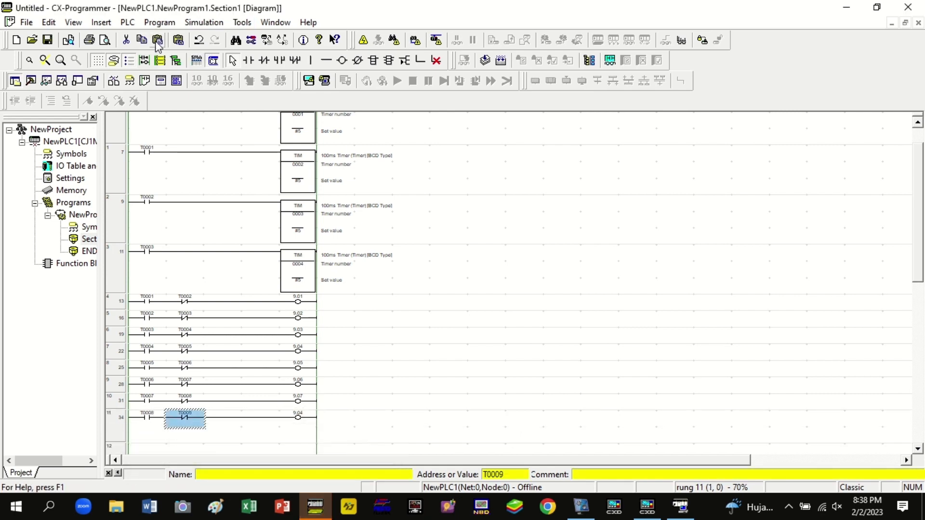
Set the output coil of rung 11 to 9.08
key("End")
key("Return")
type("908")
key("Return")
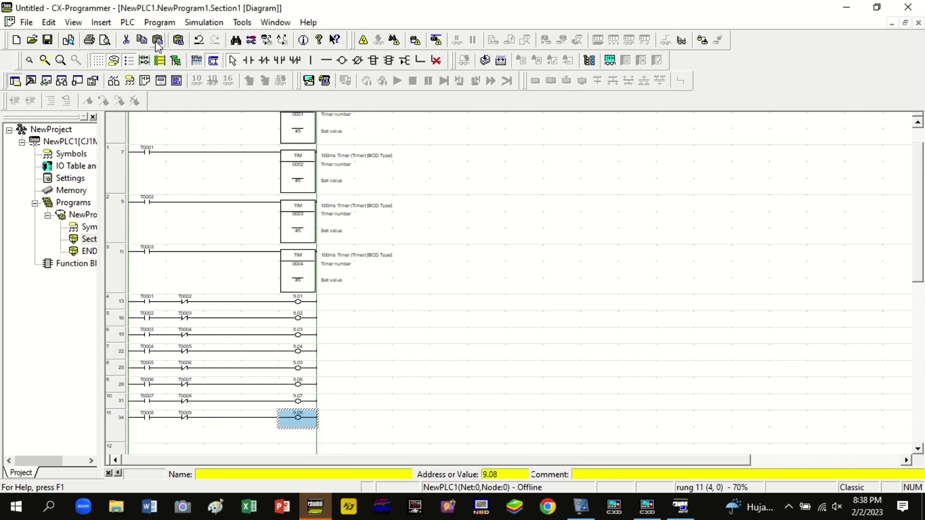
Switch to CX-Designer, assign the fifth tank lamp an address in word 9 and the sixth tank lamp the address 9.06
left_click(647, 506)
left_click(259, 314)
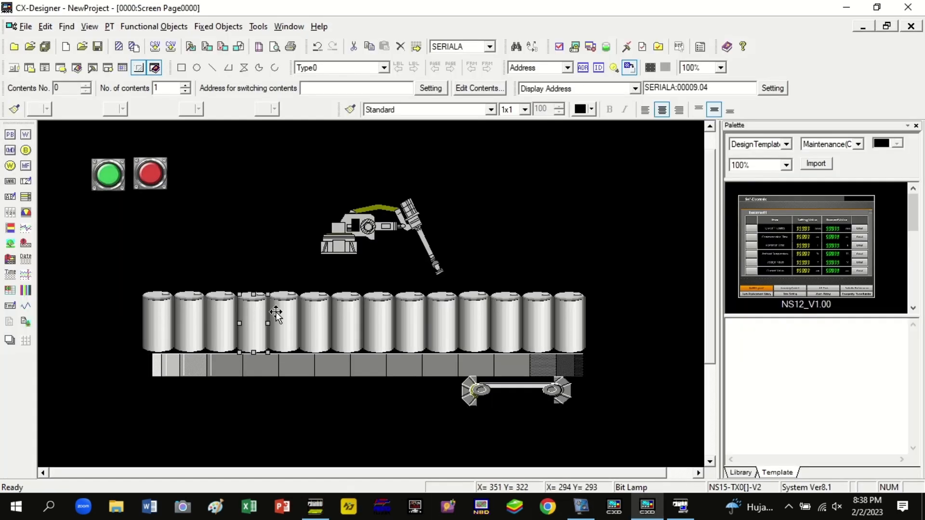
left_click(772, 88)
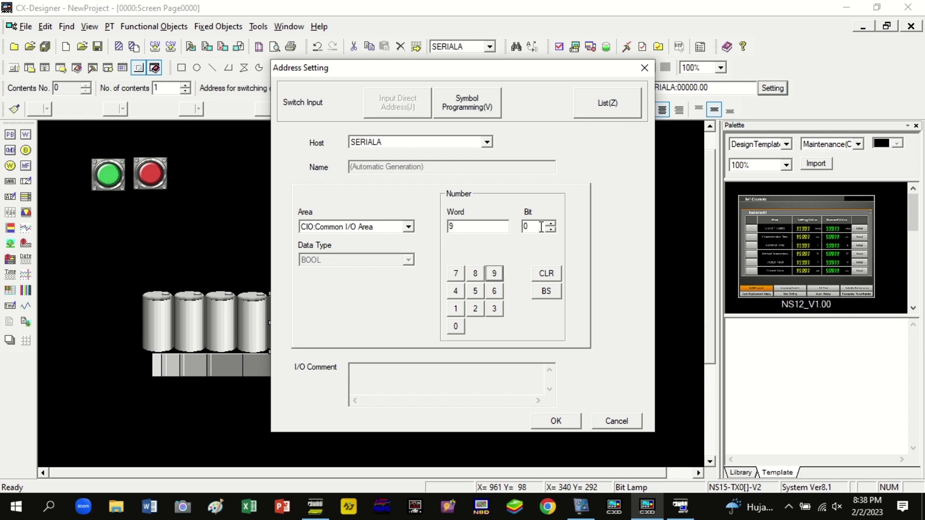
left_click(556, 421)
left_click(772, 88)
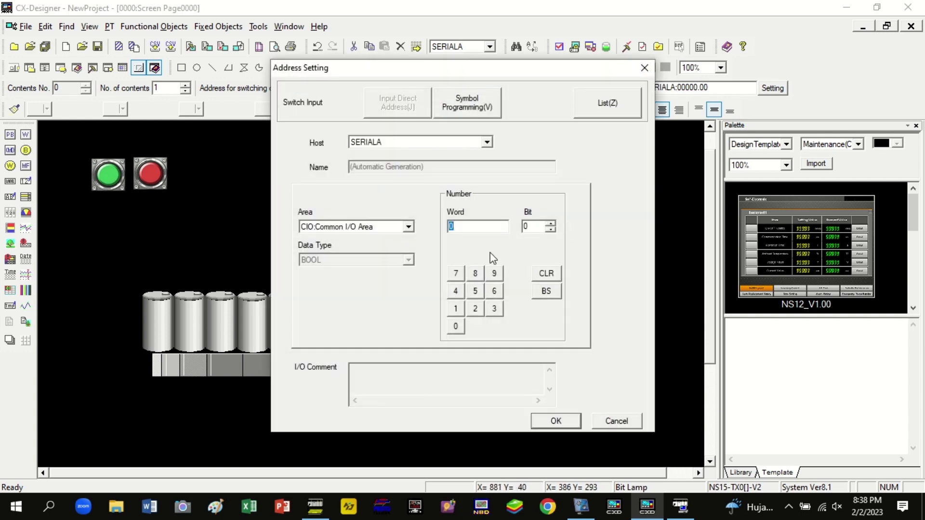
left_click(556, 420)
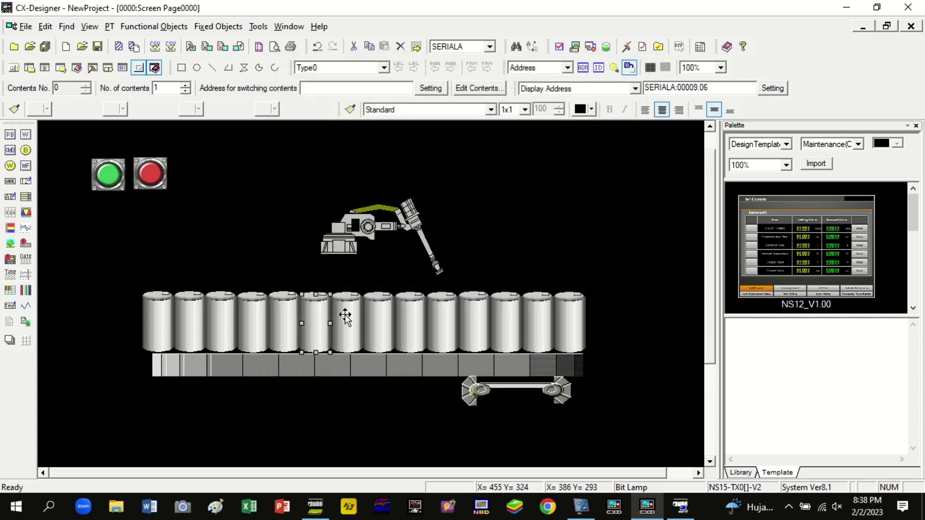
Assign the seventh tank lamp an address in word 9 and the eighth tank lamp the address 9.08
left_click(760, 91)
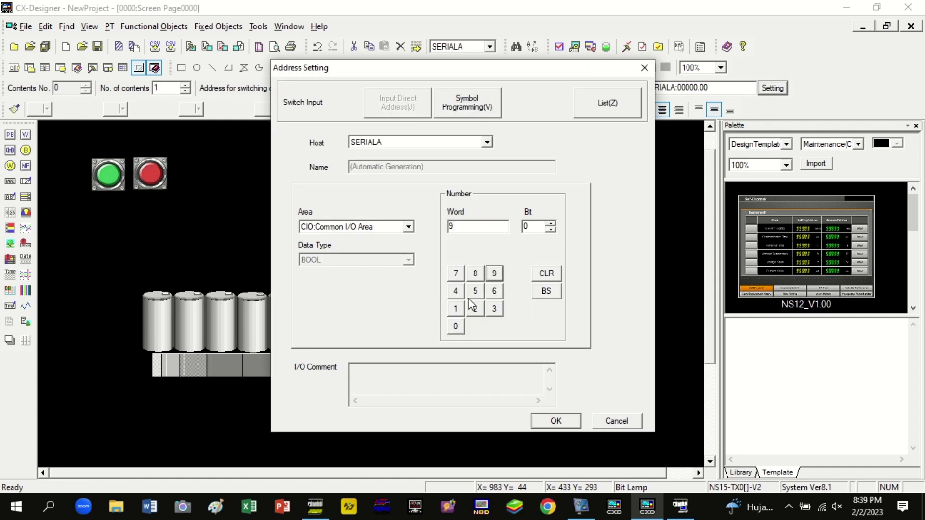
left_click(556, 421)
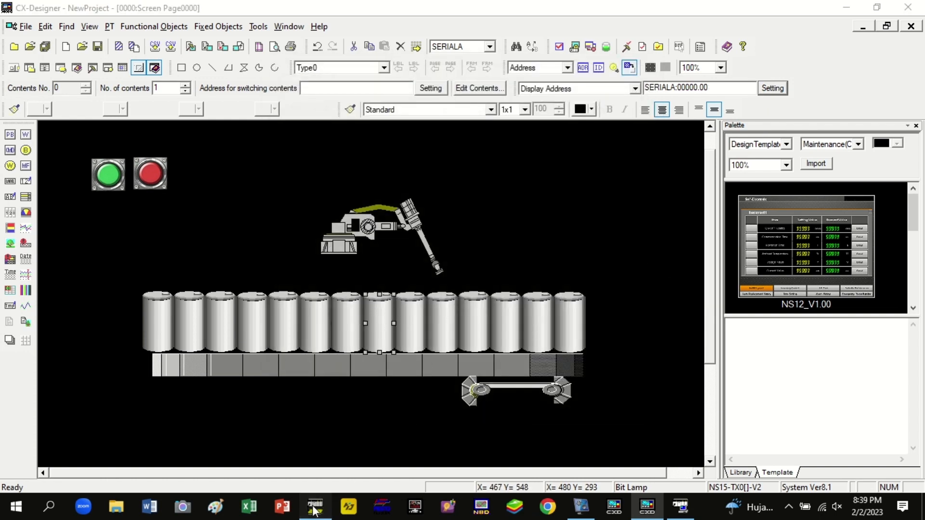
left_click(315, 510)
left_click(650, 510)
left_click(764, 90)
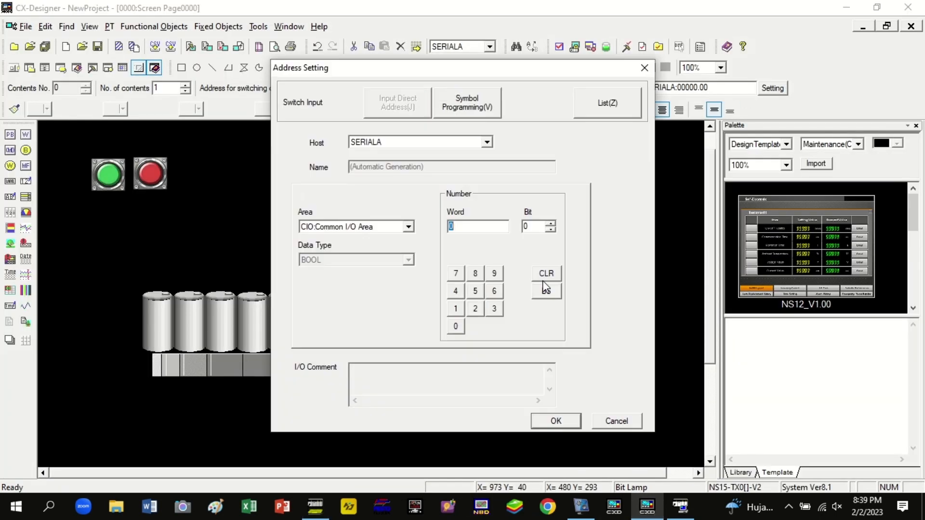
left_click(556, 422)
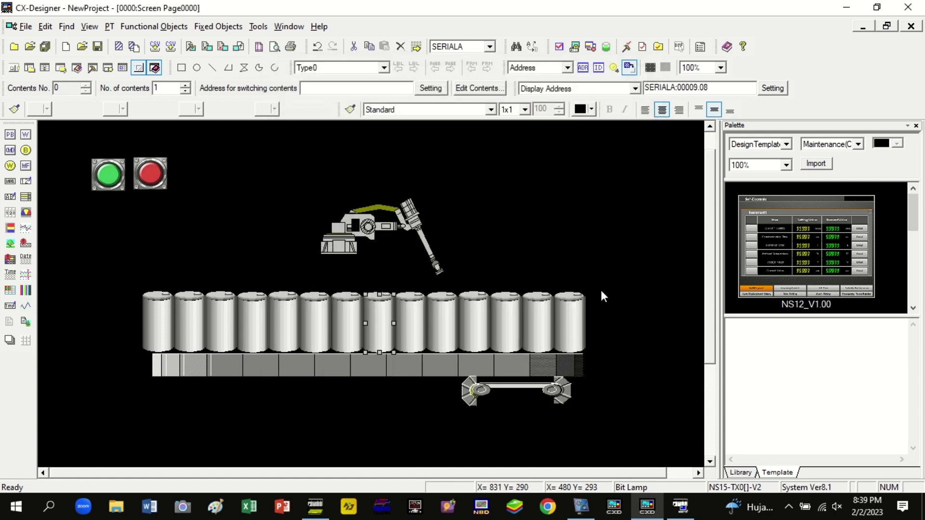
Return to the CX-Programmer ladder, copy the T3 timer rung and insert a blank rung below it
left_click(315, 511)
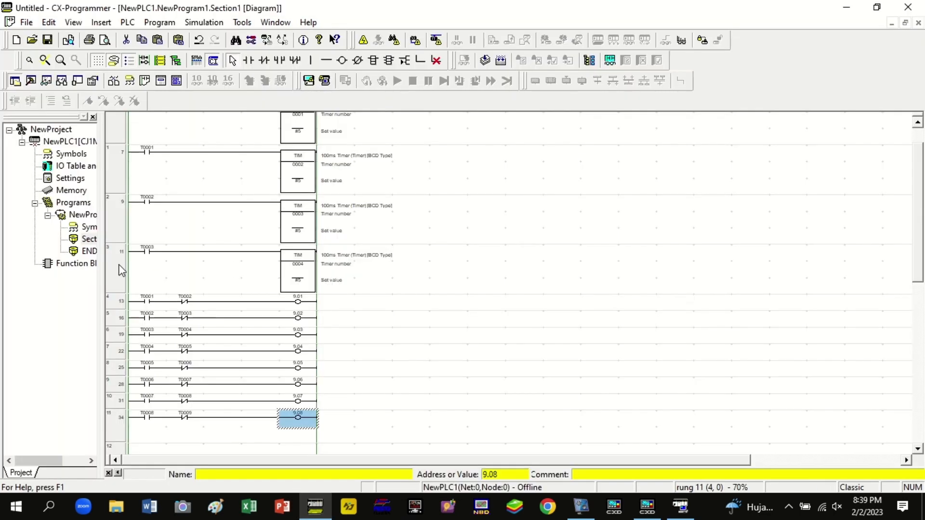
left_click(119, 264)
right_click(119, 264)
left_click(145, 298)
right_click(118, 265)
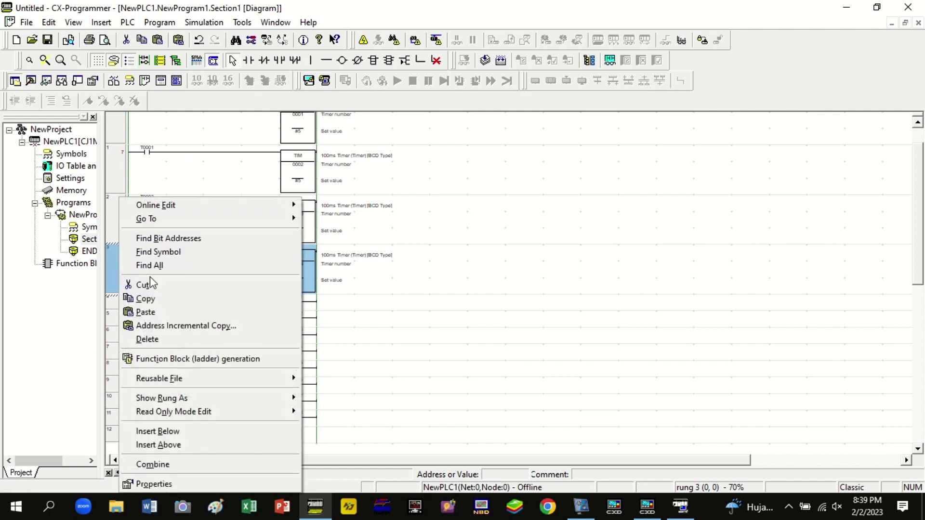
left_click(182, 436)
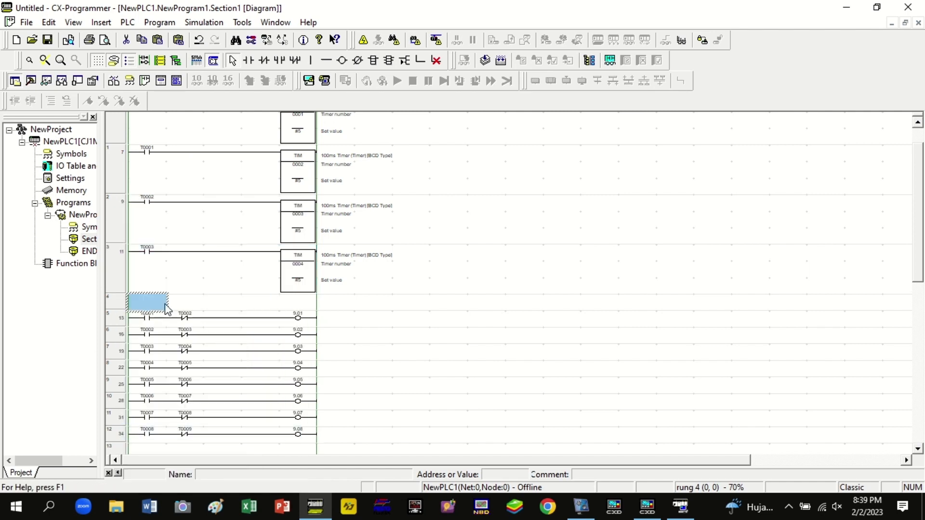
Insert four more blank rungs between the timer rungs and the 9.01 output rung
right_click(121, 301)
left_click(115, 297)
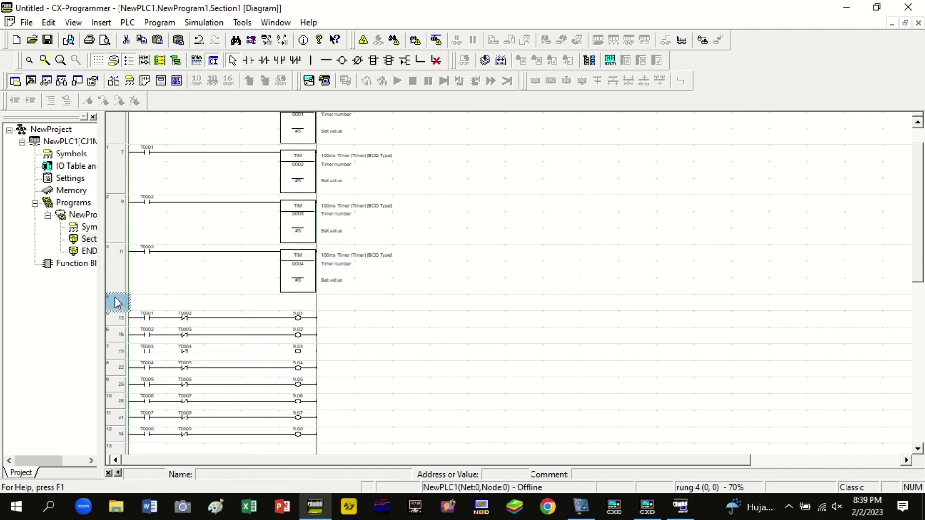
right_click(115, 299)
left_click(150, 235)
right_click(114, 315)
left_click(152, 252)
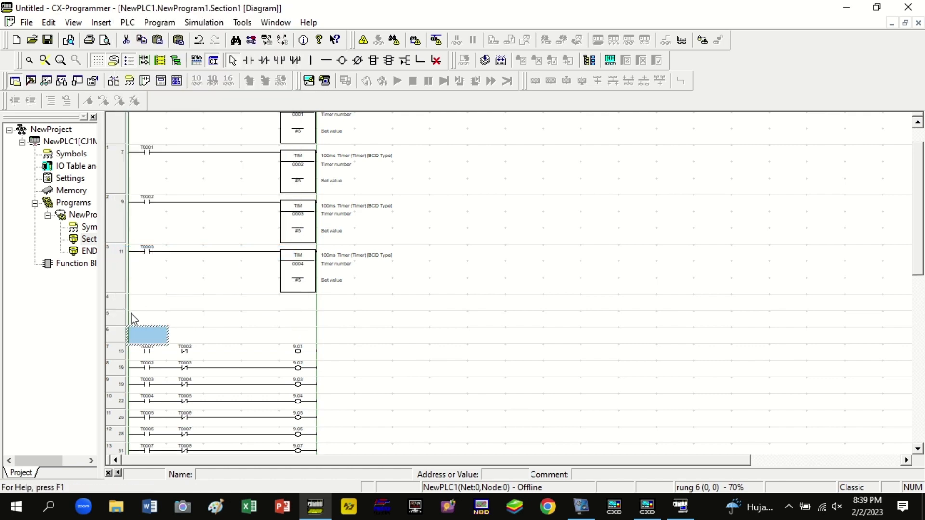
right_click(134, 319)
left_click(146, 271)
right_click(128, 350)
left_click(161, 285)
Copy the T3-driven timer rung and paste it into rung 4
left_click(121, 268)
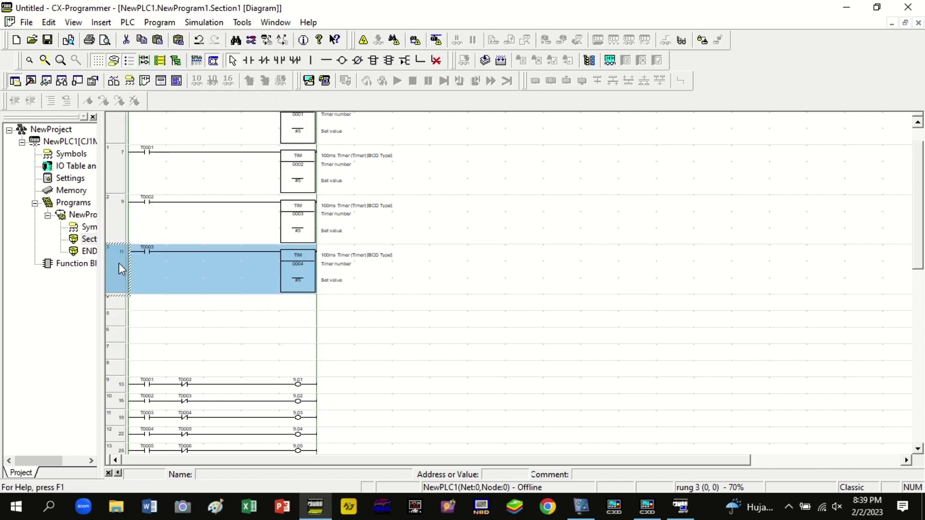
right_click(119, 263)
left_click(144, 295)
left_click(145, 303)
key("ctrl+v")
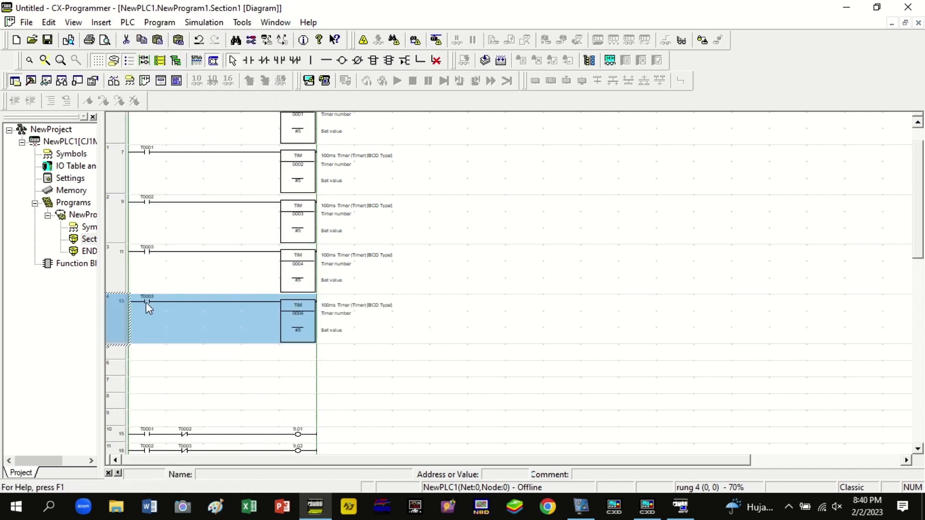
In rung 4, set the contact to T4 and the timer number to 5
left_click(146, 302)
key("Return")
type("t4")
key("Return")
key("Right")
key("Right")
key("Right")
key("Right")
key("Down")
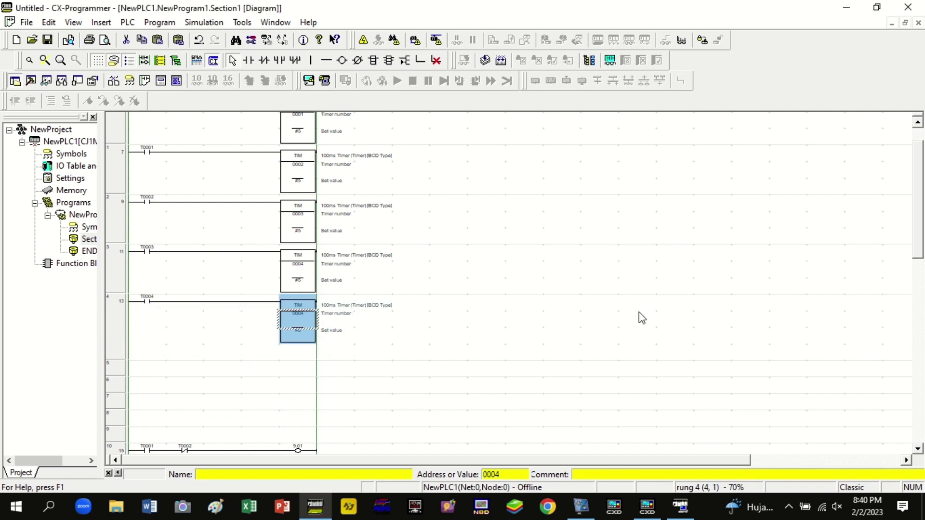
key("Return")
type("5")
key("Return")
Paste the copied timer rung into the blank rung 5
key("Down")
key("Left")
key("Left")
key("Left")
key("Left")
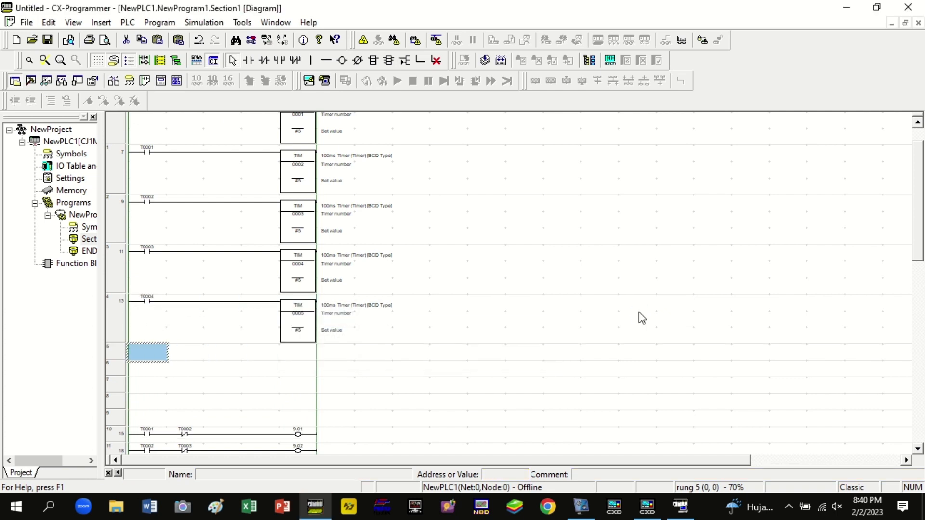
left_click(156, 42)
Set the open contact of the rung 5 timer to T5
key("Left")
key("Right")
key("Right")
key("Right")
key("Right")
key("Right")
key("Down")
key("Left")
key("Left")
key("Left")
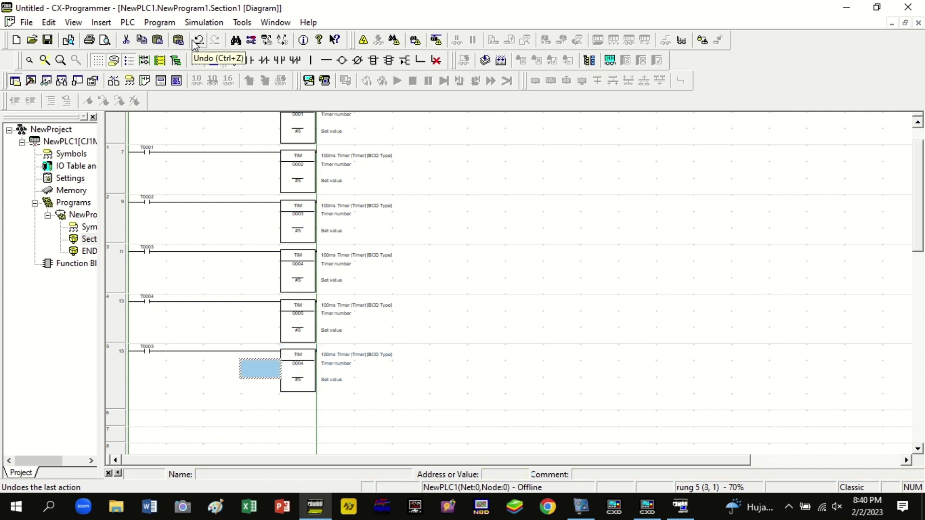
key("Up")
key("Left")
key("Return")
type("t5")
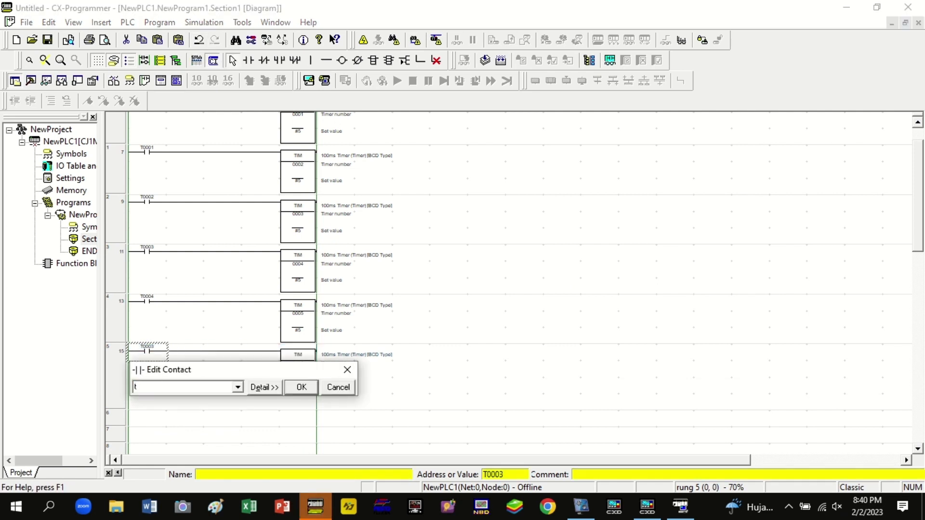
key("Return")
Set the timer number in rung 5 to 6
key("Return")
key("Right")
key("Right")
key("Right")
key("Return")
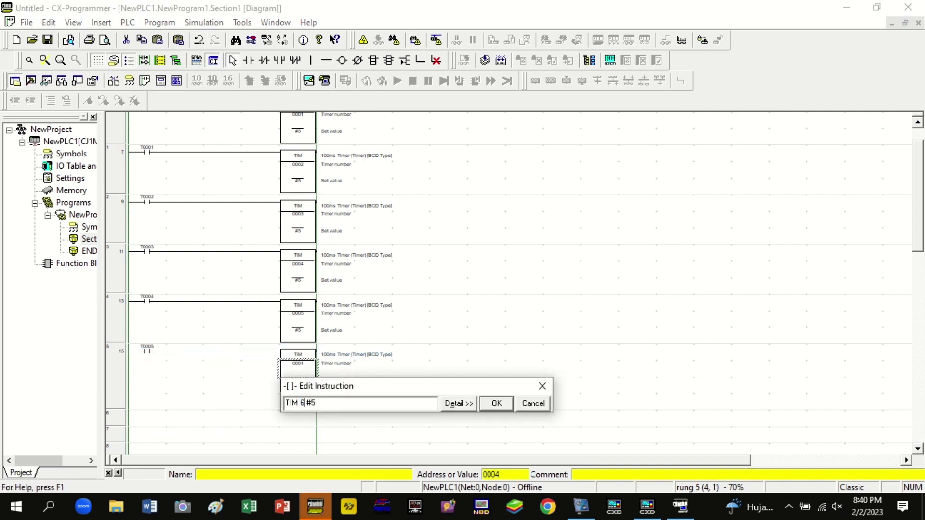
type("6")
key("Return")
Paste the copied timer rung into the blank rung 6
key("Down")
key("Down")
key("Left")
key("Left")
key("Left")
key("Left")
left_click(161, 42)
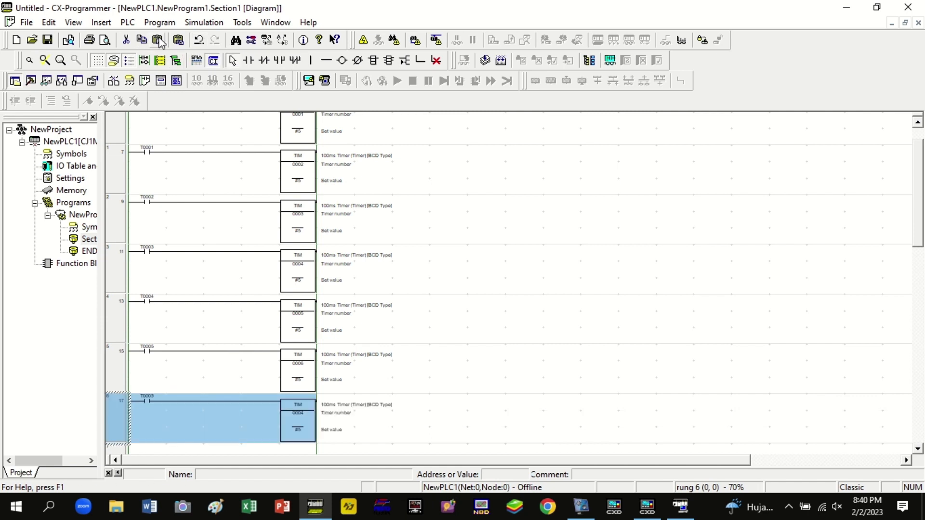
Set the open contact of the rung 6 timer to T6
key("Down")
key("Up")
key("Return")
type("t6")
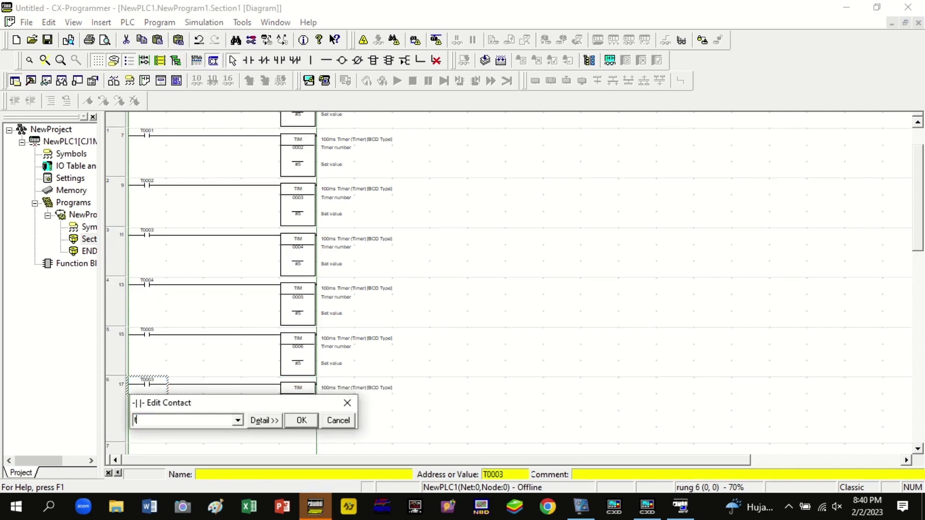
key("Return")
Set the timer number in rung 6 to 7
key("Right")
key("Right")
key("Right")
key("Right")
key("Return")
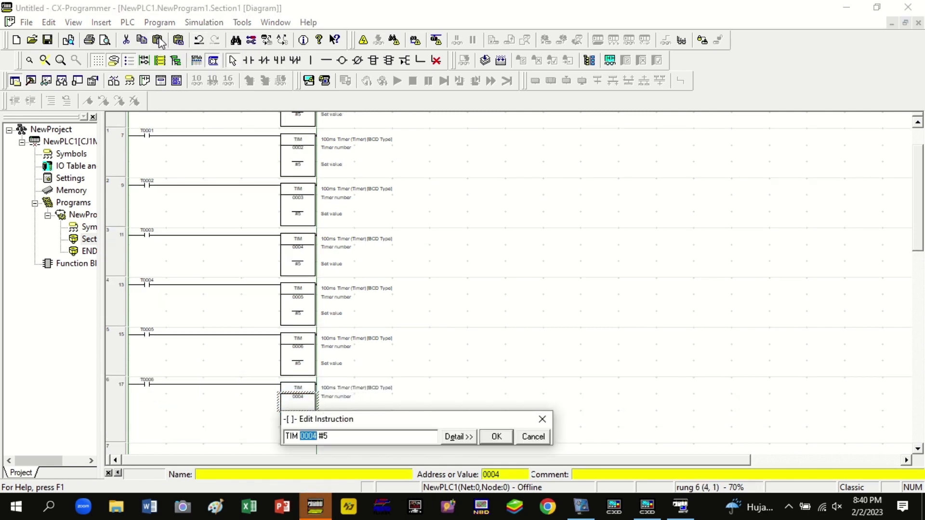
type("7")
key("Return")
key("Return")
Paste the copied timer rung into the blank rung 7 and set its open contact to T7
scroll(254, 385, "down", 5)
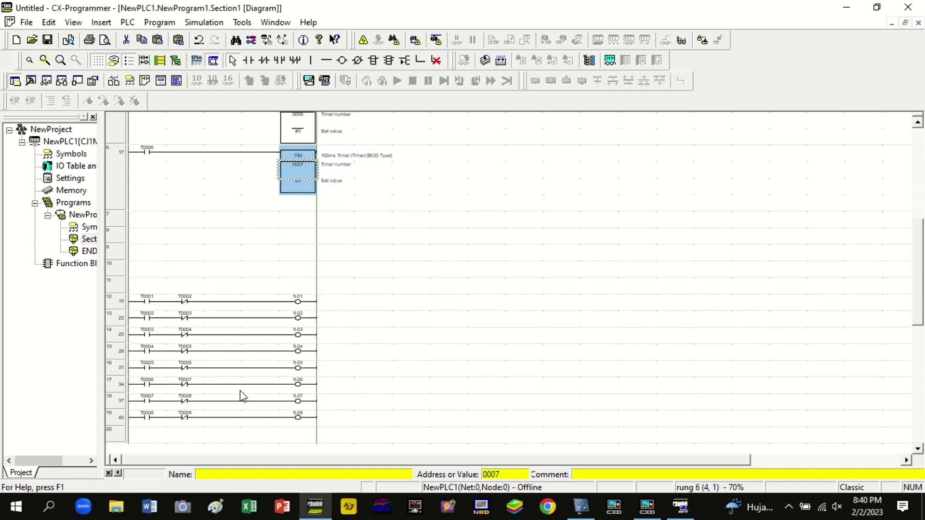
scroll(283, 346, "up", 5)
left_click(153, 285)
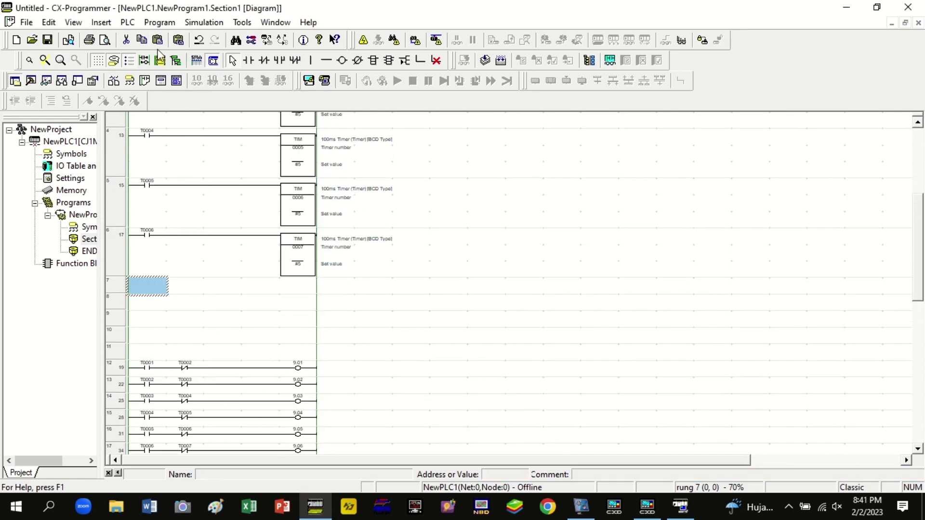
key("ctrl+v")
key("Return")
type("t7")
key("Return")
key("Return")
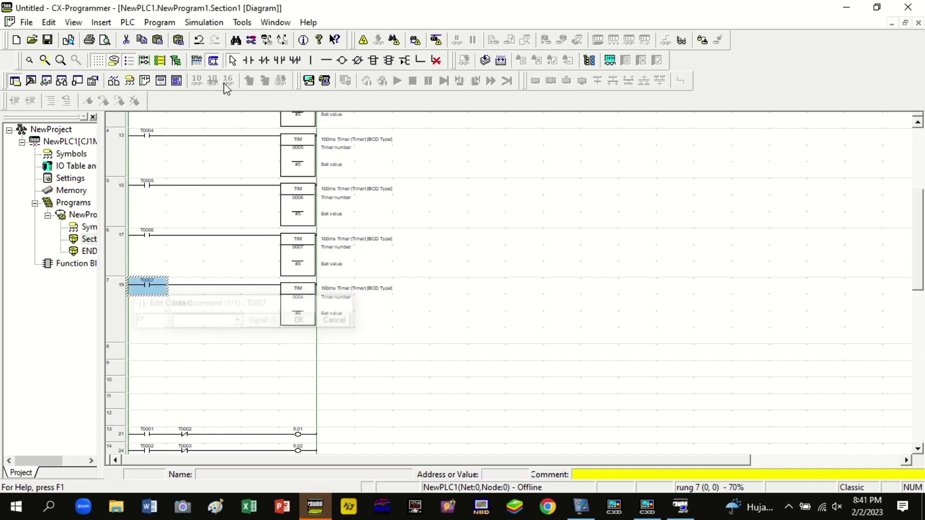
Set the timer number in rung 7 to 8
key("Right")
key("Right")
key("Right")
key("Right")
key("Down")
key("Return")
type("8")
key("Return")
key("Return")
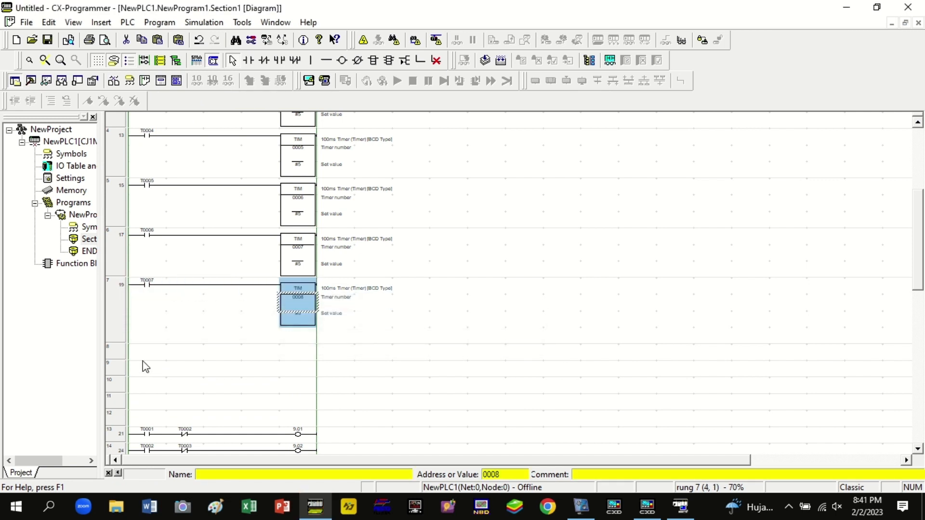
Paste the copied timer rung into the blank rung 8 and set its open contact to T8
left_click(159, 45)
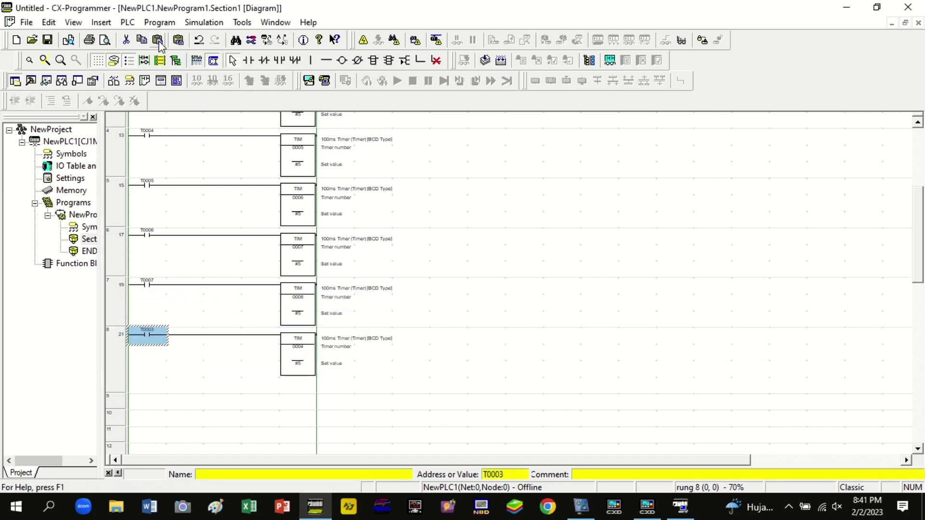
key("Return")
type("t8")
key("Return")
Set the timer number in rung 8 to 9
key("Right")
key("Right")
key("Right")
key("Right")
key("Down")
key("Return")
type("9")
key("Return")
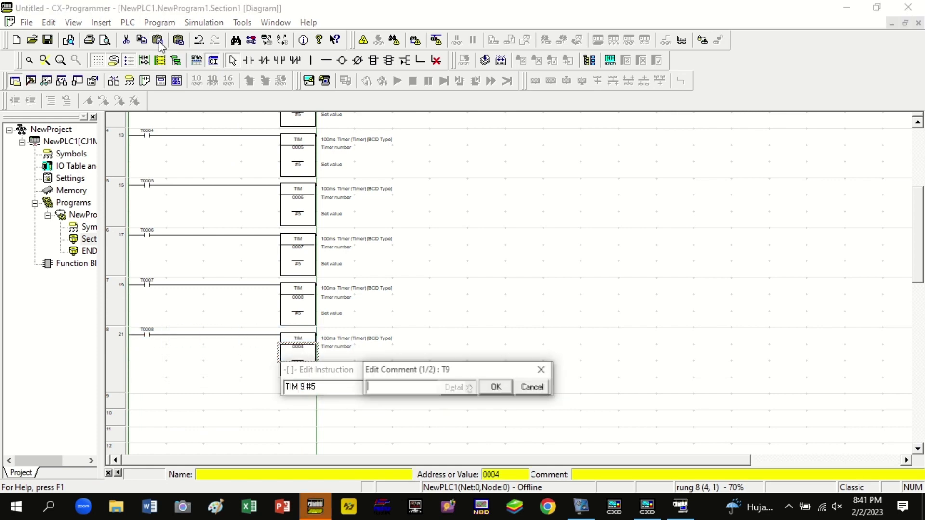
key("Return")
Switch to CX-Designer and start the PLC-PT integrated simulation for the SERIALA host
left_click(647, 505)
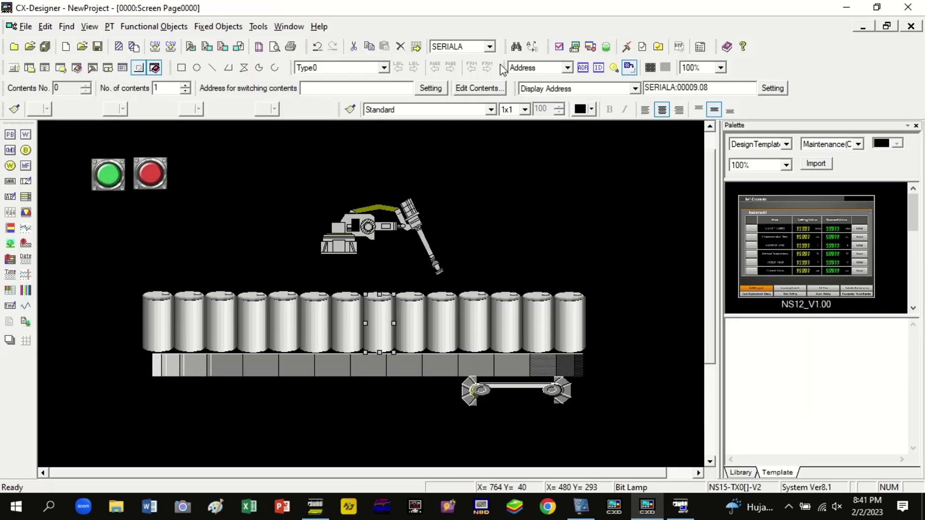
left_click(573, 47)
left_click(436, 273)
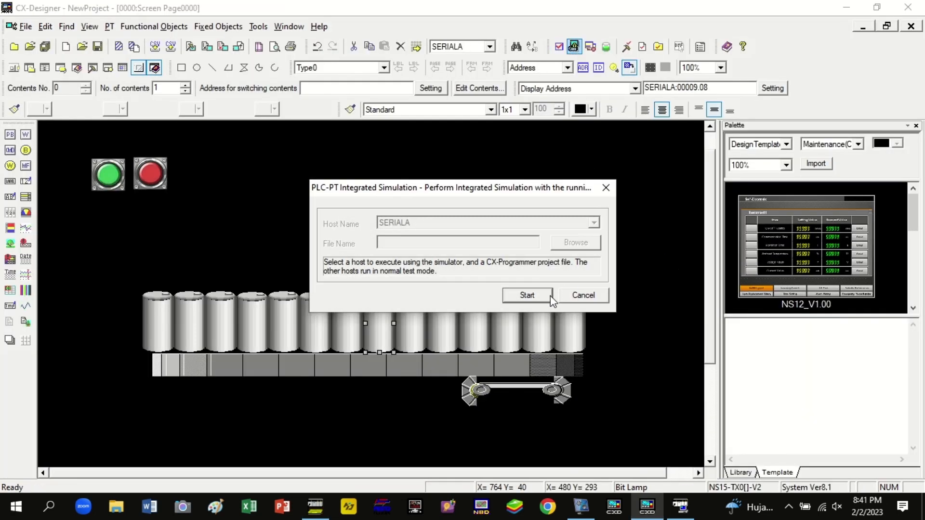
left_click(527, 295)
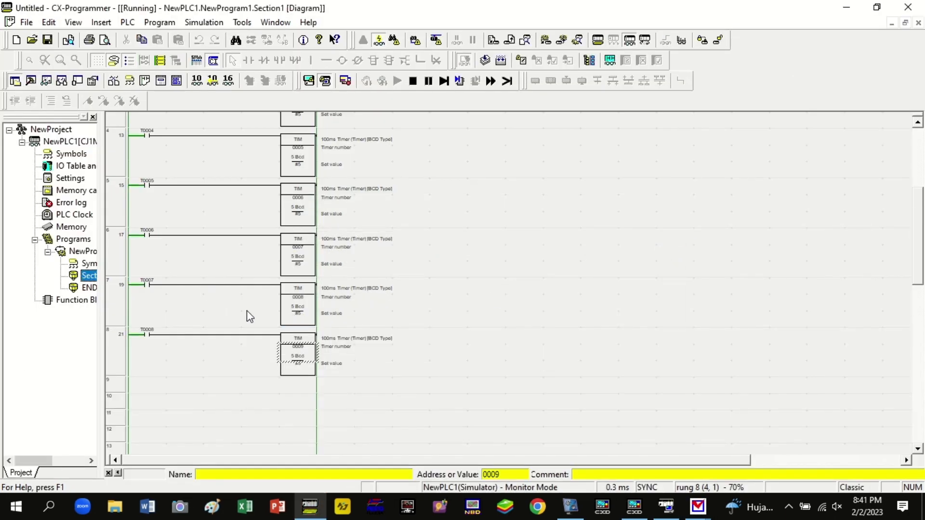
Check the tank sequence on the test mode screen beside the output rungs and close the test
scroll(249, 316, "down", 5)
left_click(701, 518)
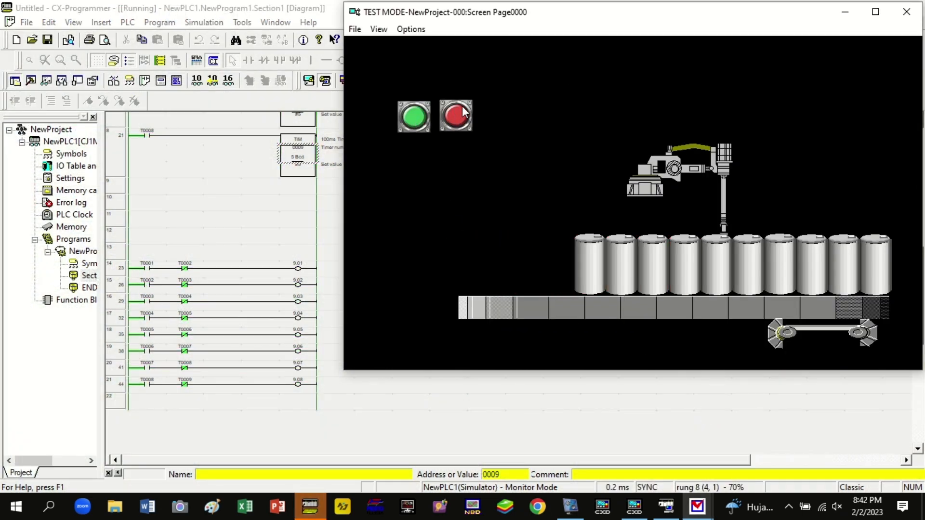
left_click(906, 13)
left_click(424, 283)
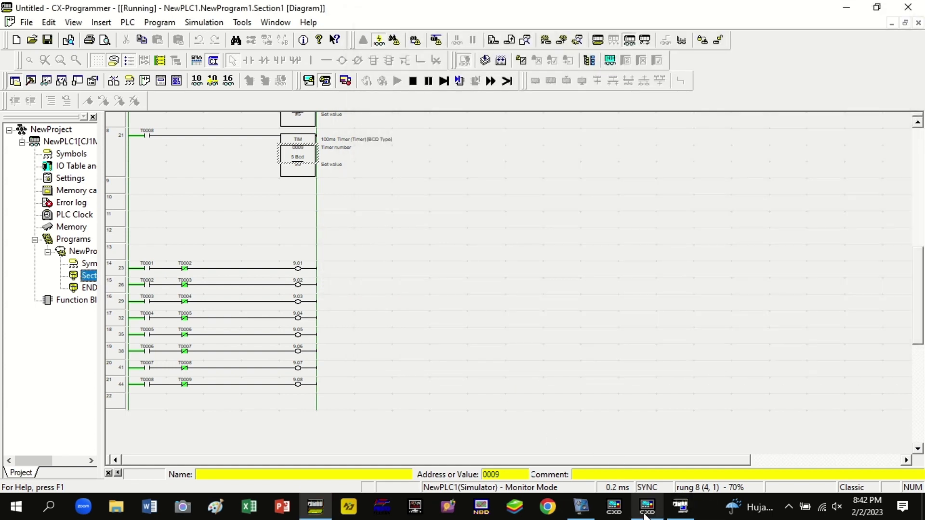
In CX-Designer, set the fifth tank lamp's control flag to indirect display on CIO address 9.05
left_click(644, 514)
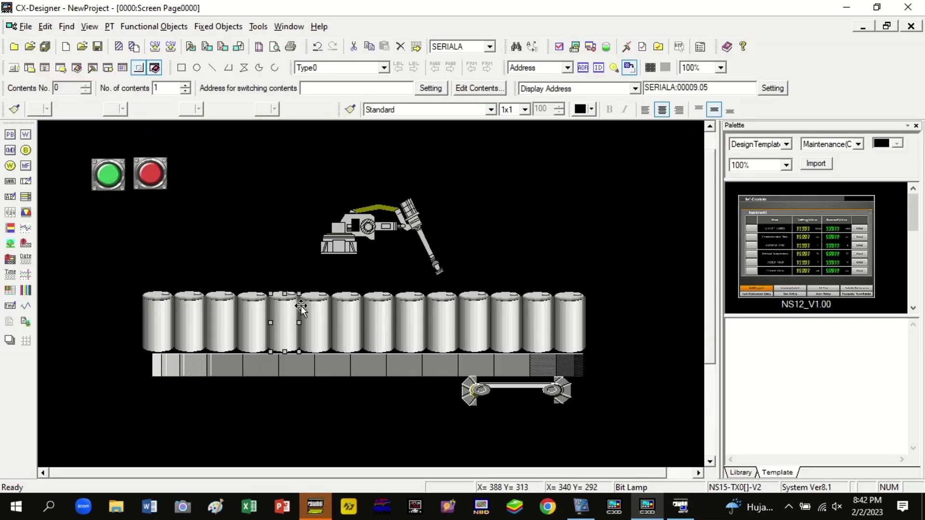
double_click(285, 322)
left_click(441, 69)
left_click(285, 196)
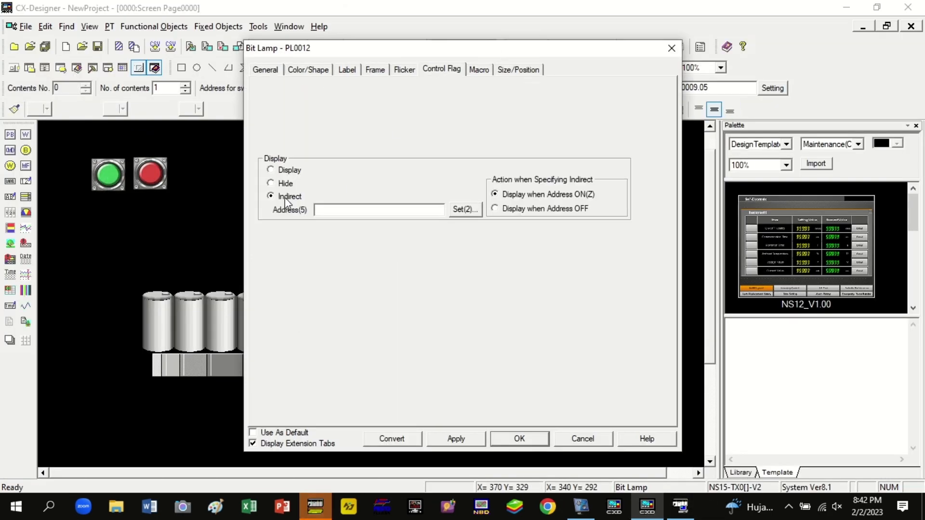
left_click(463, 210)
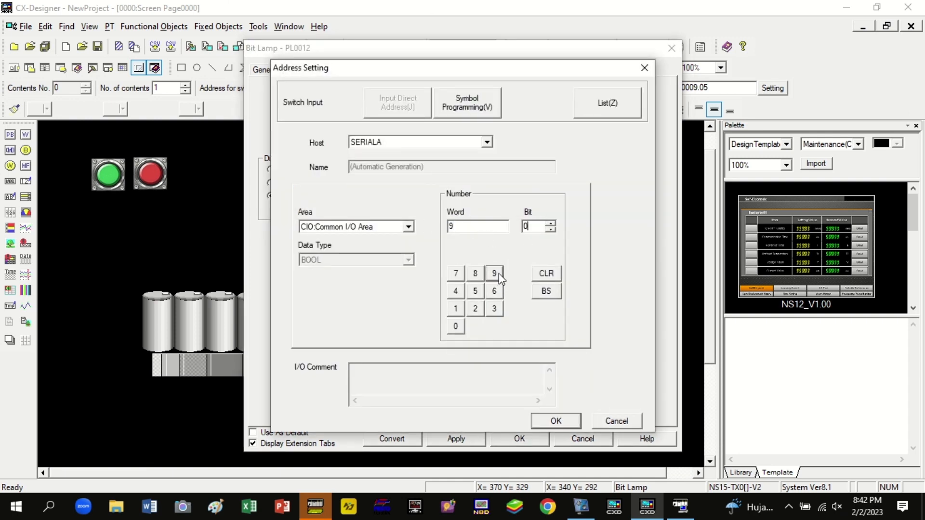
left_click(556, 421)
left_click(523, 437)
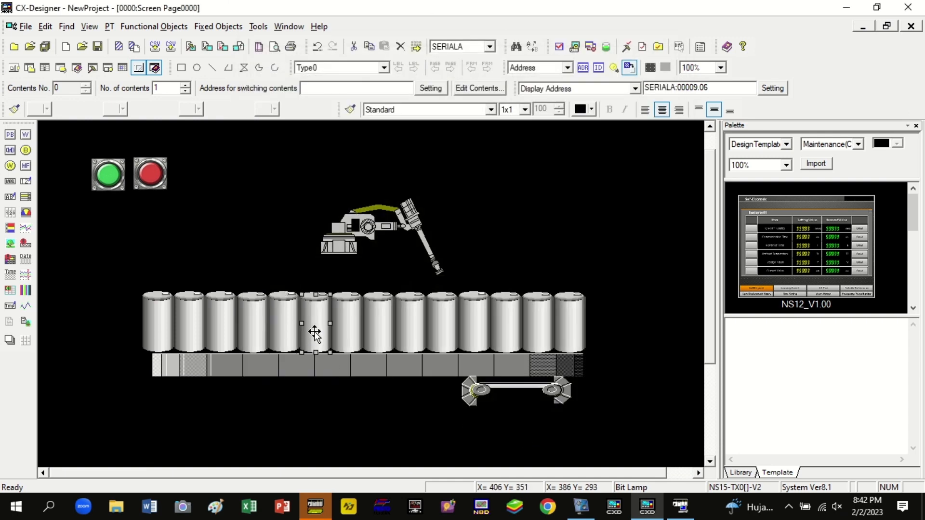
Set the sixth tank lamp's control flag to indirect display on CIO address 9.06
double_click(314, 333)
left_click(441, 69)
left_click(285, 196)
left_click(464, 210)
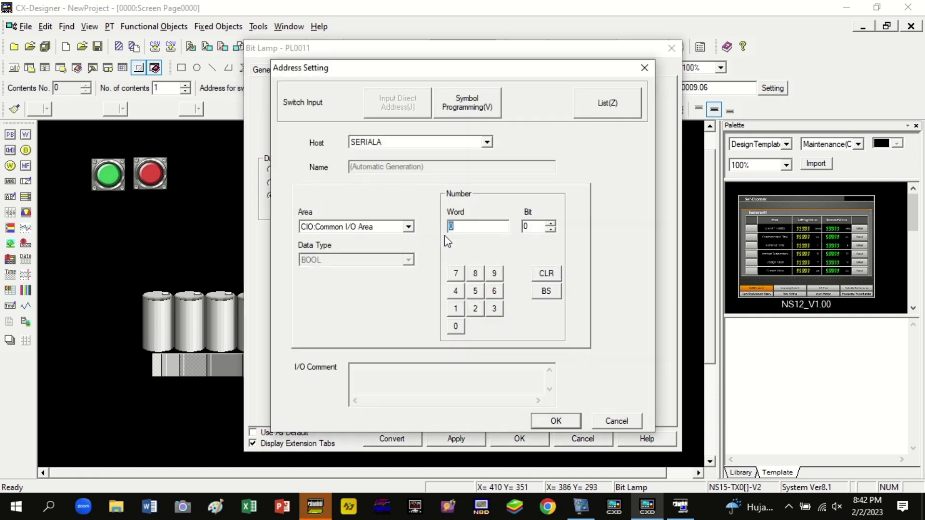
left_click(556, 421)
left_click(520, 438)
Set the seventh tank lamp's control flag to indirect display on CIO address 9.07
double_click(342, 328)
left_click(440, 68)
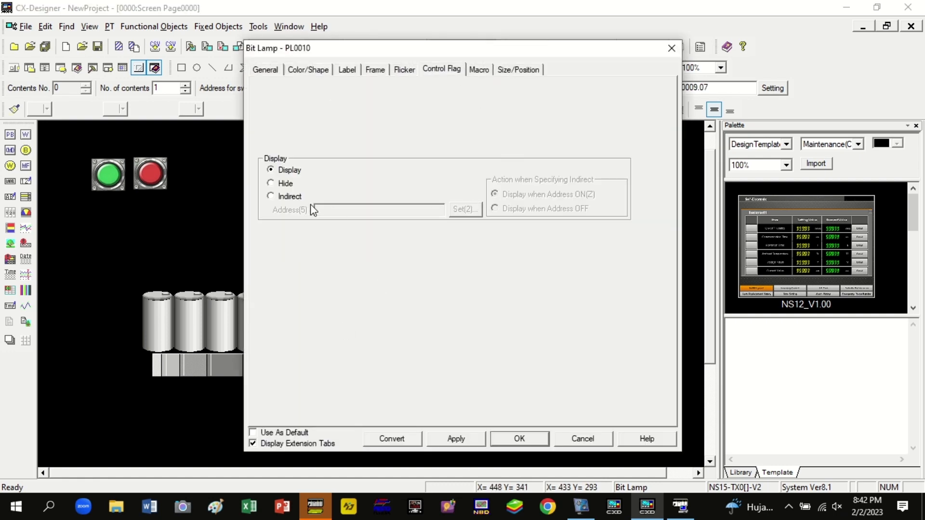
left_click(284, 198)
left_click(464, 210)
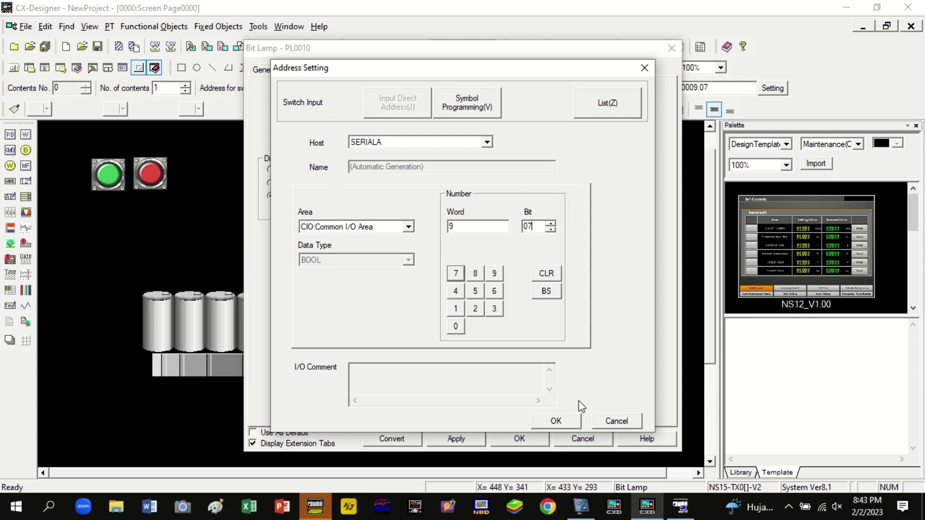
left_click(556, 421)
left_click(520, 438)
Set the eighth tank lamp's control flag to indirect display on CIO address 9.08
double_click(384, 319)
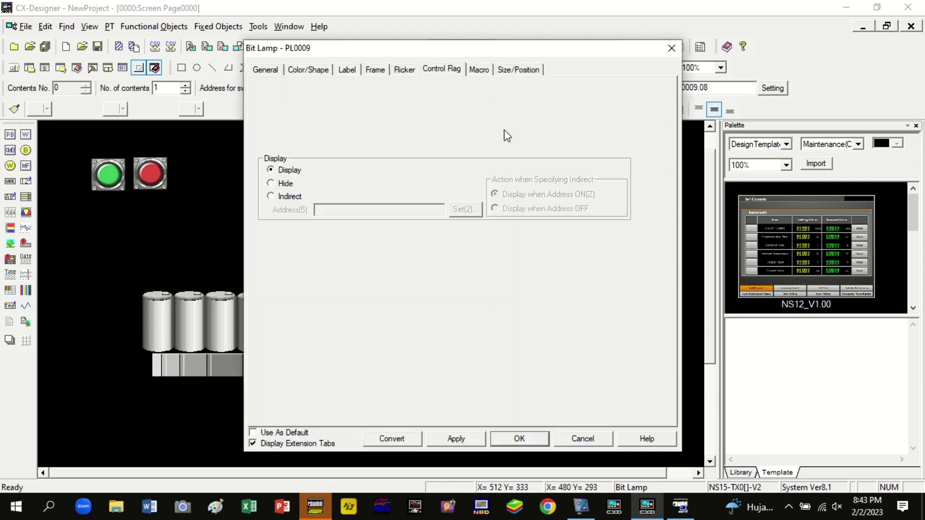
left_click(289, 196)
left_click(464, 210)
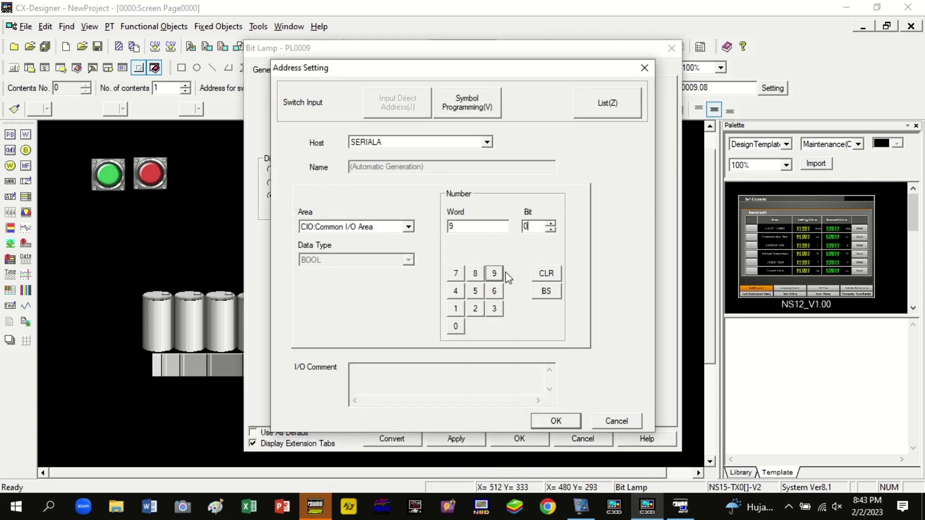
left_click(556, 421)
left_click(519, 438)
double_click(415, 316)
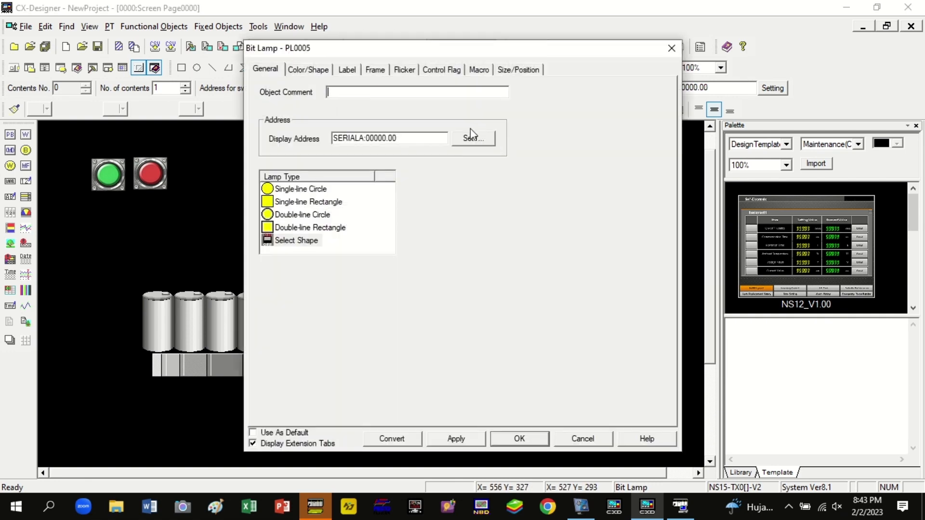
left_click(511, 440)
Start the PLC-PT integrated simulation again and switch to the running ladder program in CX-Programmer
left_click(574, 49)
left_click(489, 270)
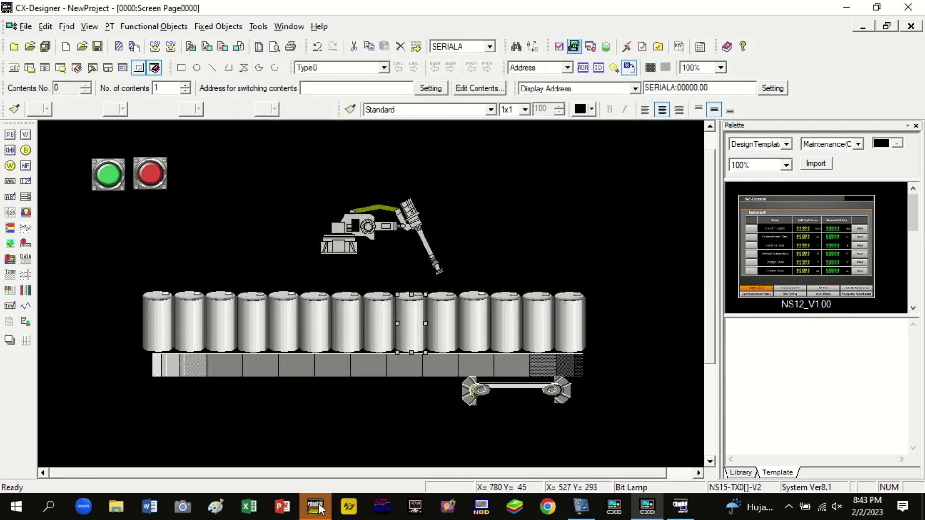
left_click(315, 505)
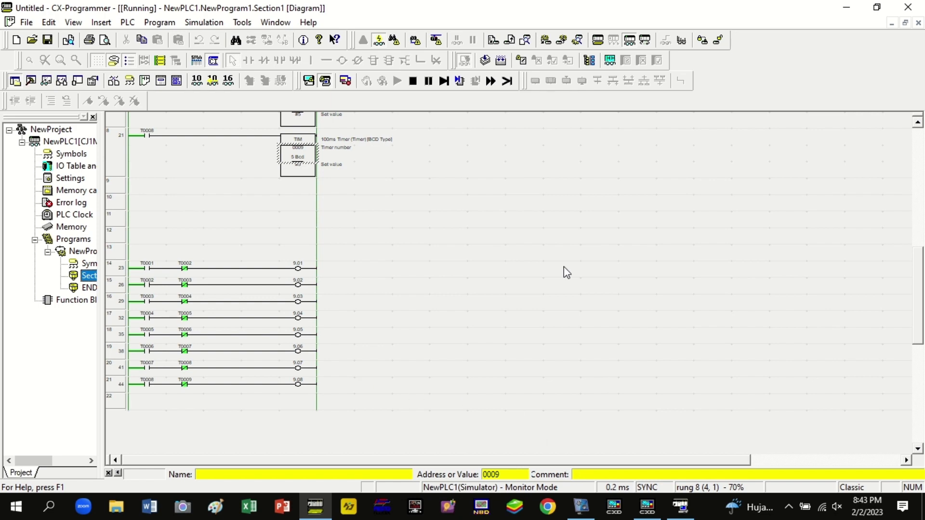
left_click(646, 505)
left_click(520, 301)
left_click(326, 507)
Run the tank sequence with the green button on the test mode screen, watch it and close the test
mouse_move(697, 505)
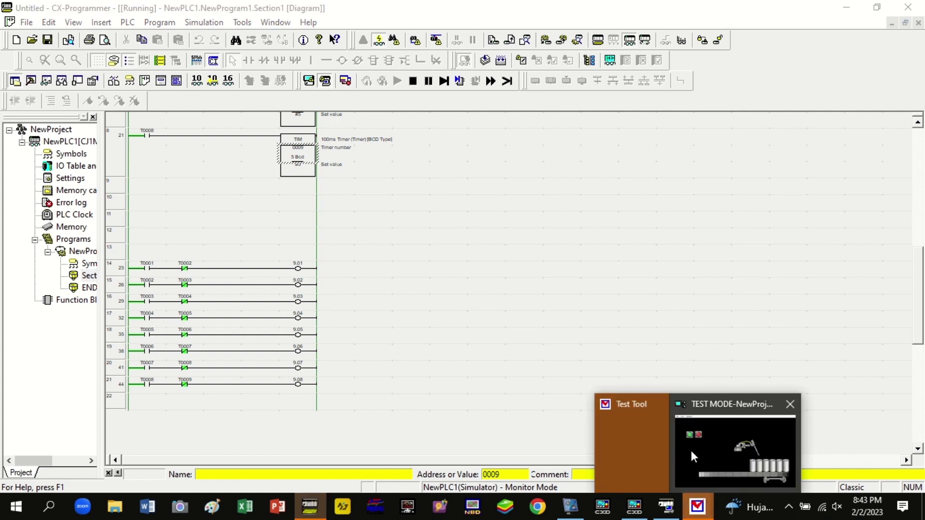
left_click(691, 450)
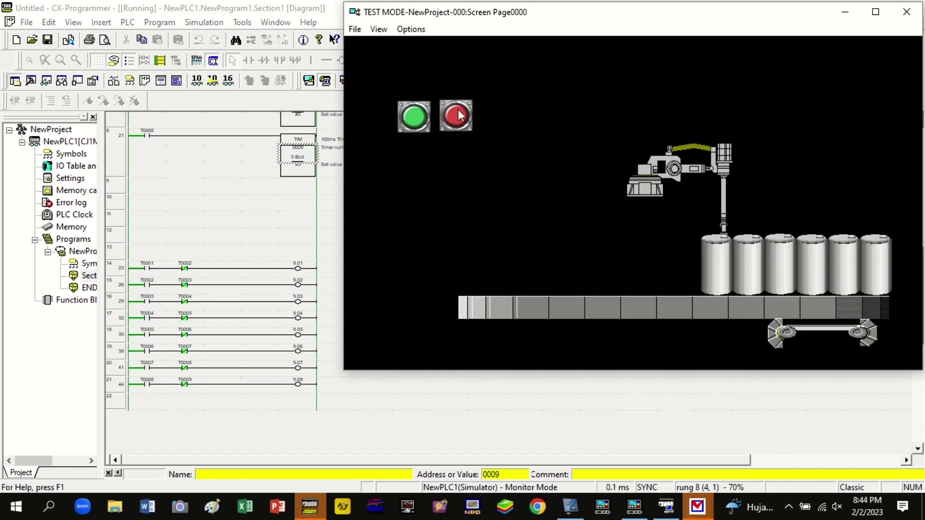
left_click(415, 117)
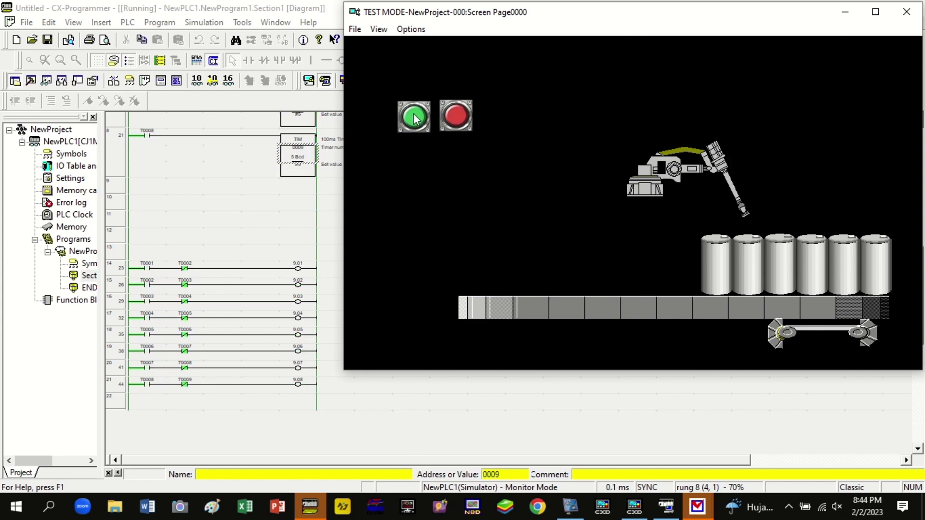
left_click(907, 11)
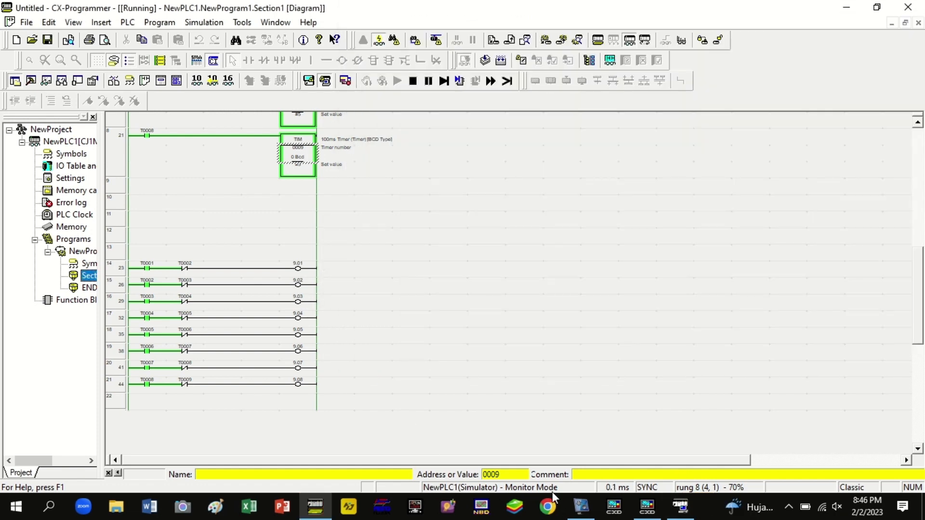
Switch to CX-Designer and set the display address of the ninth tank lamp
left_click(647, 506)
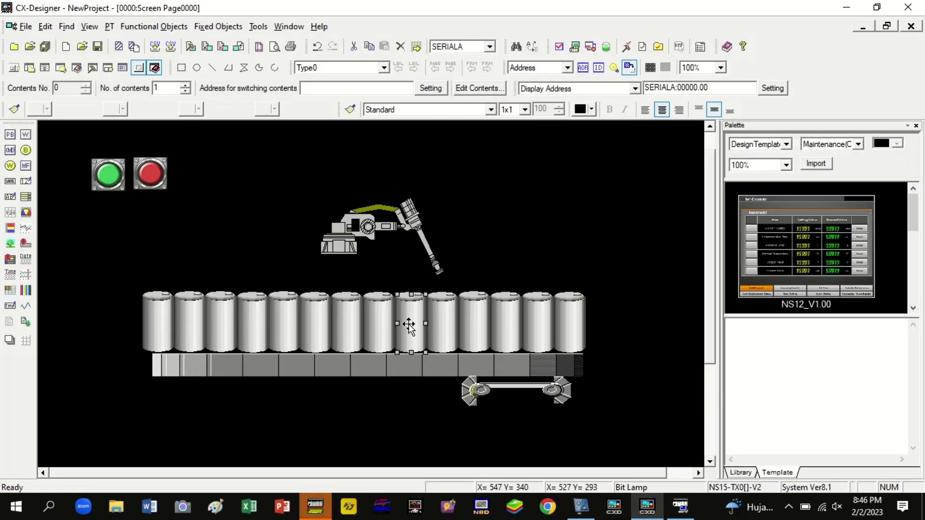
left_click(769, 91)
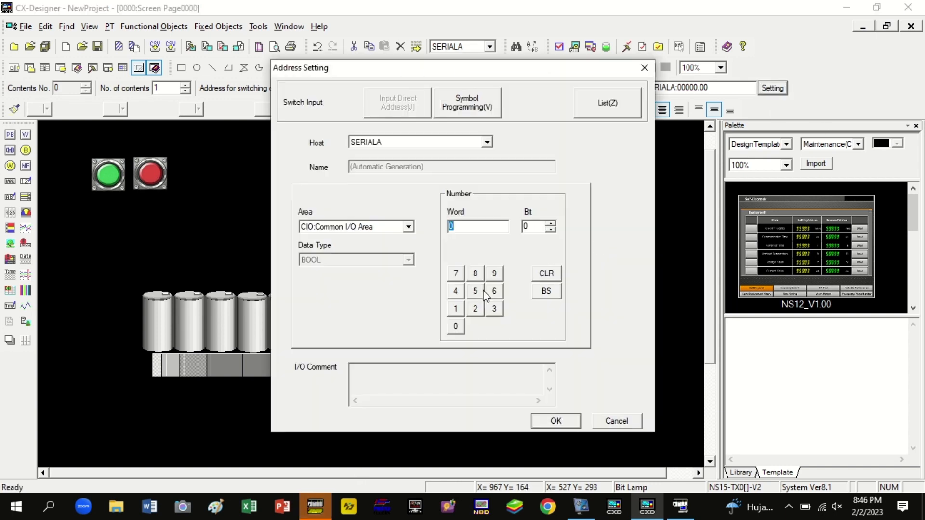
left_click(562, 415)
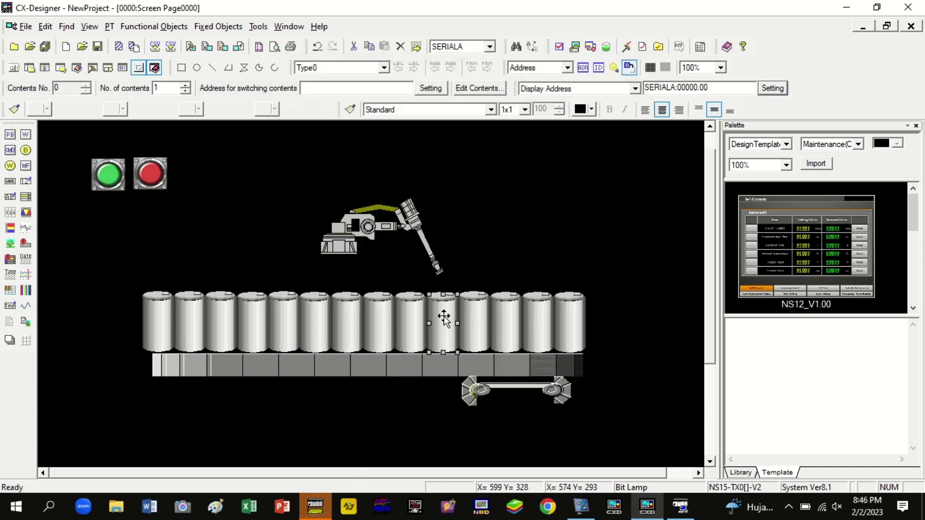
Set the tenth tank lamp's display address to a bit in CIO word 9
double_click(443, 318)
left_click(465, 140)
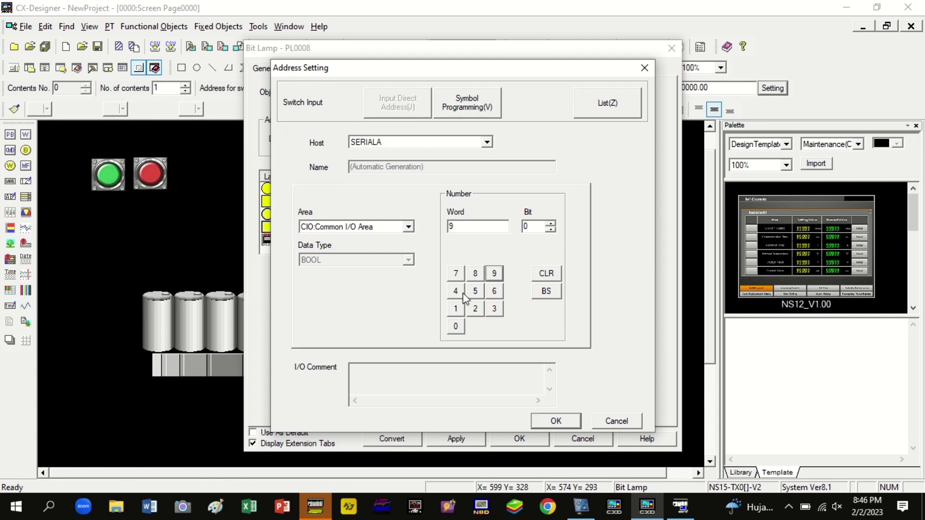
left_click(556, 419)
left_click(529, 439)
Set the eleventh tank lamp's display address to CIO word 9, bit 11
double_click(475, 322)
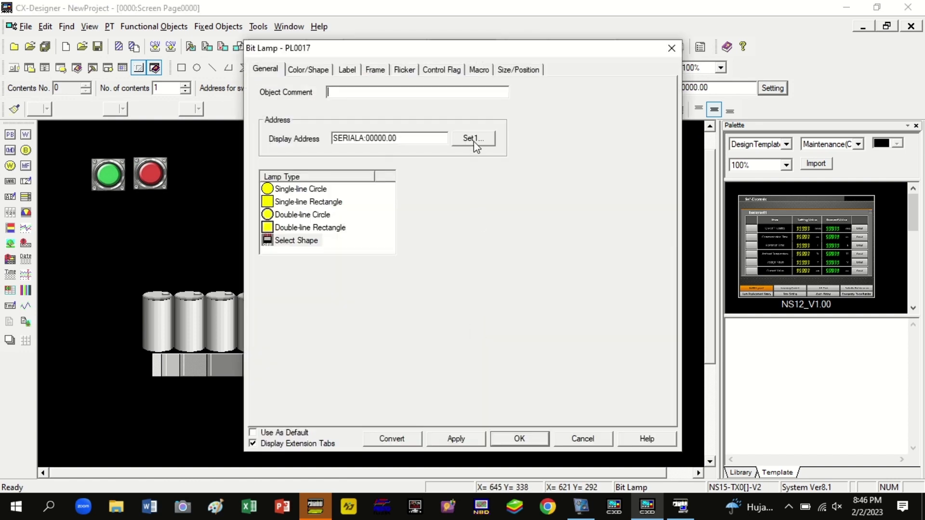
left_click(473, 140)
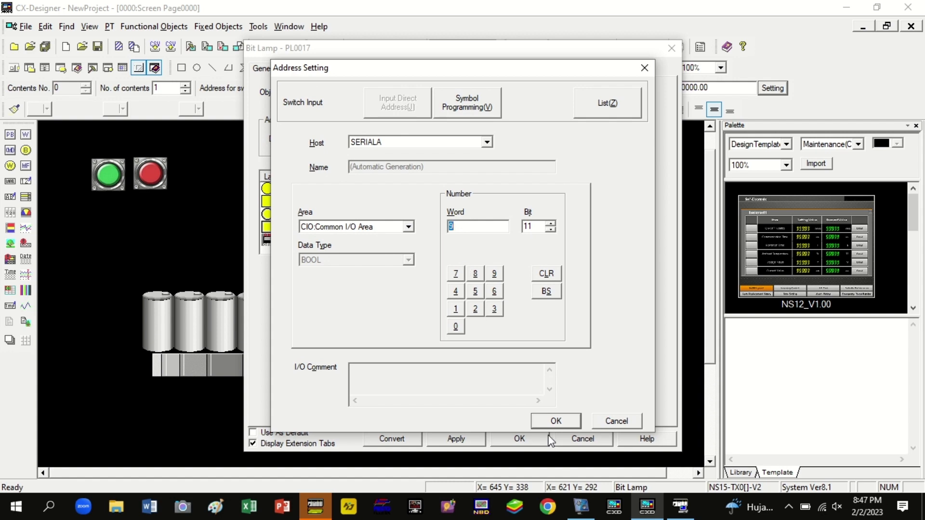
left_click(556, 421)
left_click(519, 439)
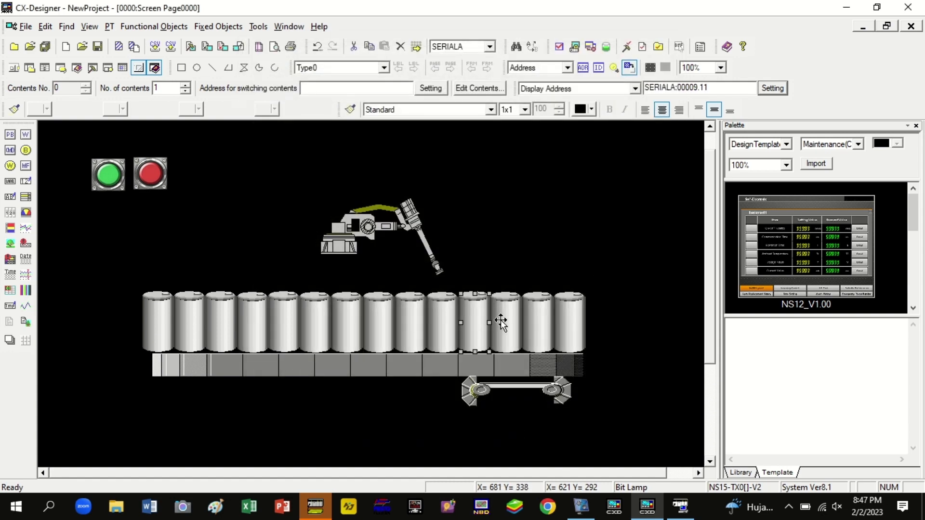
Set the twelfth tank lamp's display address to CIO word 9, bit 12
double_click(501, 323)
left_click(473, 137)
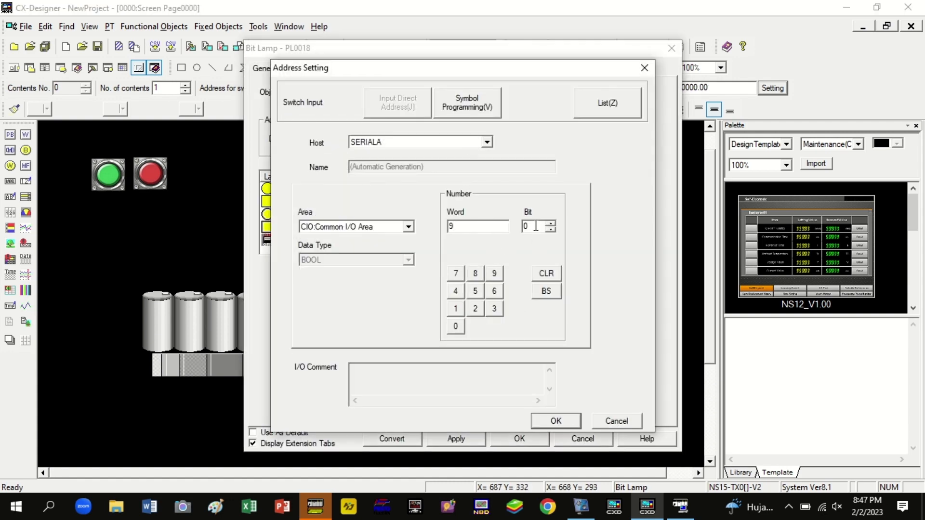
type("12")
key("Return")
left_click(519, 438)
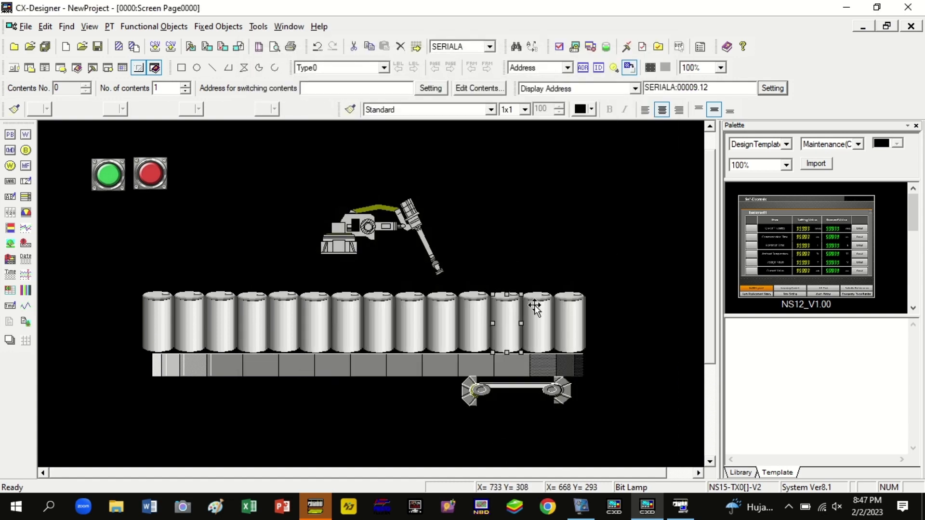
Set the thirteenth tank lamp's display address to CIO word 9, bit 13
double_click(533, 307)
left_click(472, 138)
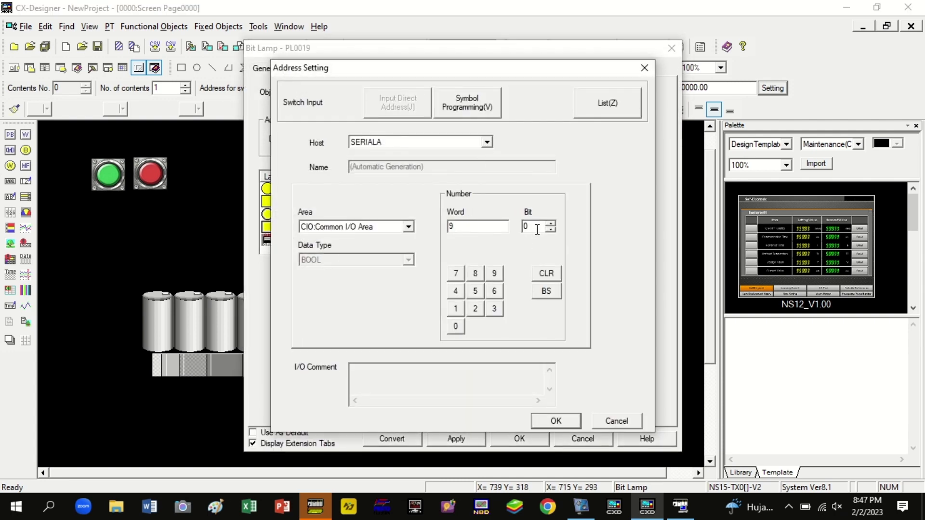
key("Return")
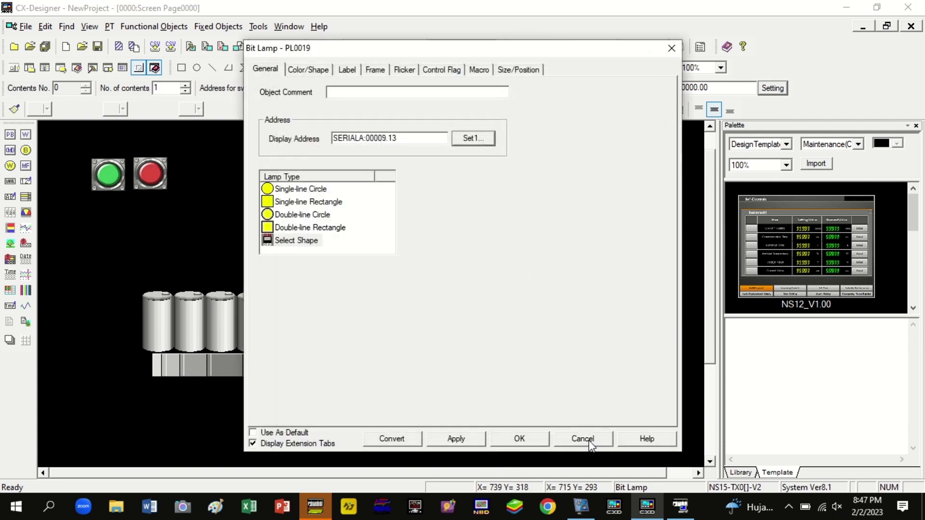
left_click(541, 433)
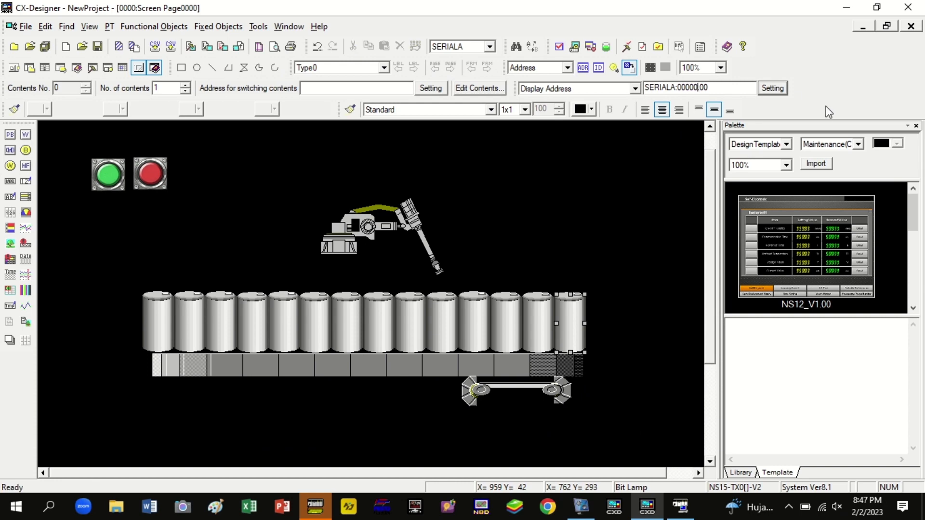
Change the word in the fourteenth tank lamp's display address to 9
key("BackSpace")
type("9")
left_click(637, 232)
Switch to CX-Programmer and take the running ladder program offline from the simulator
key("alt+Tab")
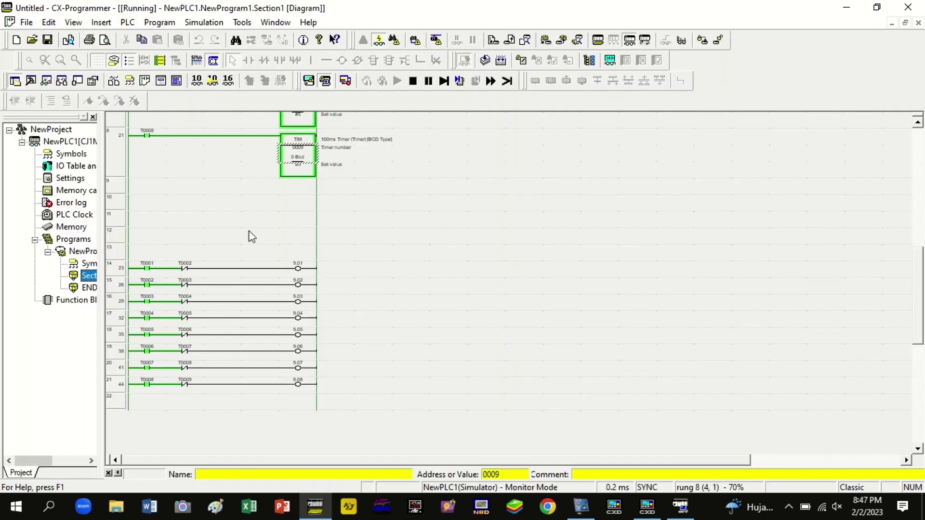
left_click(221, 186)
left_click(327, 82)
Copy the last output rung, which drives bit 9.08, and select the empty rung below it
scroll(217, 407, "down", 1)
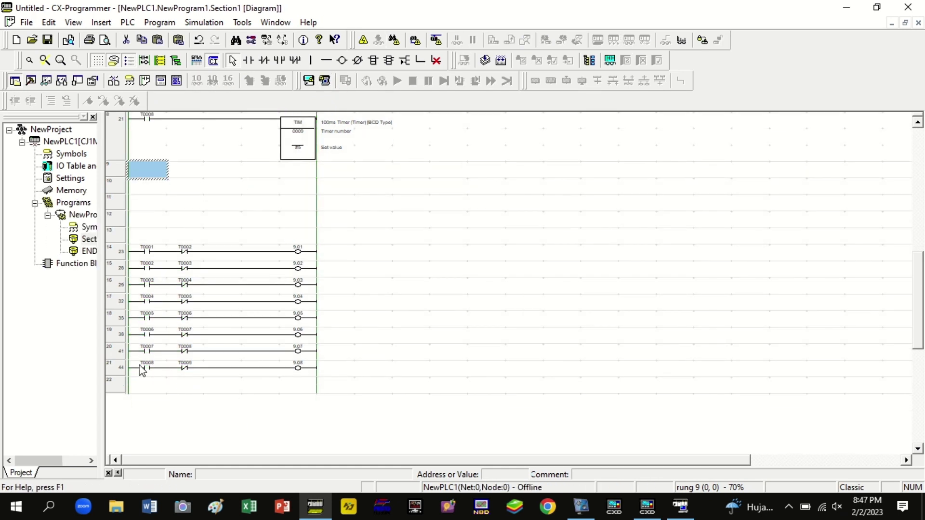
left_click(114, 369)
right_click(118, 370)
left_click(144, 171)
left_click(140, 382)
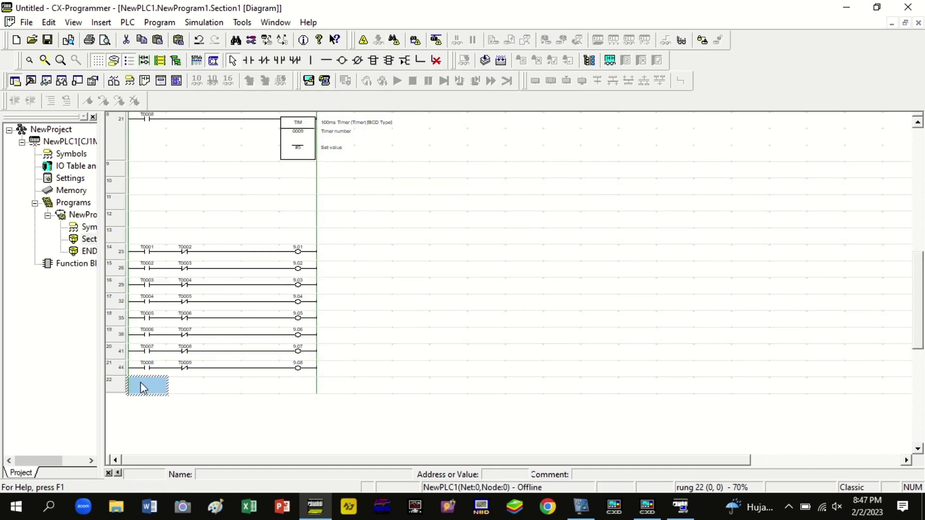
Paste three copies of the copied output rung (contacts T0008 and T0009, coil 9.08) into rungs 22 to 24
right_click(141, 383)
left_click(170, 282)
right_click(145, 396)
left_click(172, 296)
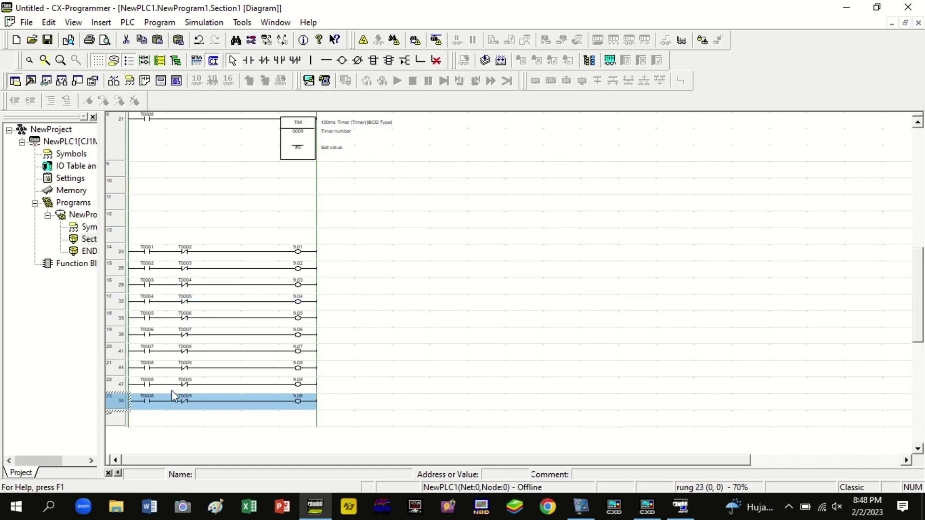
left_click(154, 416)
scroll(311, 420, "down", 1)
right_click(155, 388)
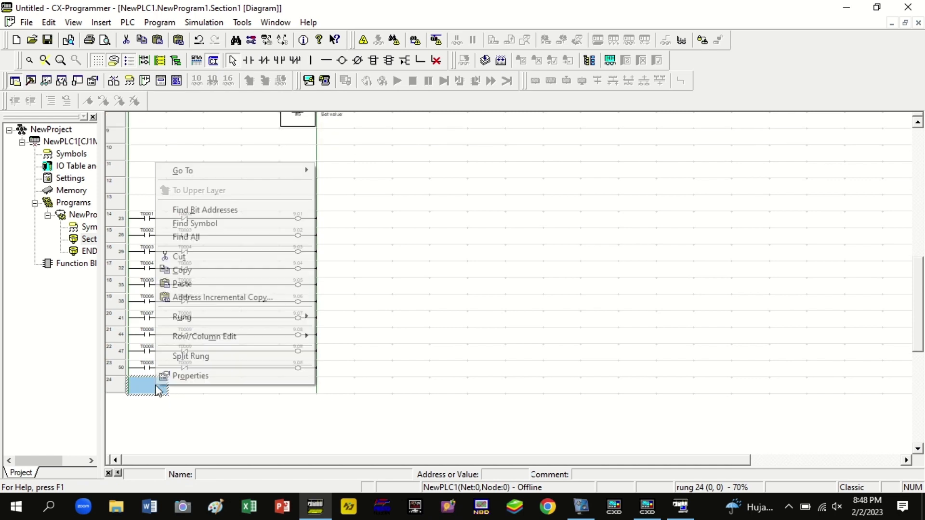
left_click(178, 283)
Paste three more copies of the same output rung into rungs 25, 26 and 27
scroll(297, 401, "down", 1)
left_click(141, 359)
left_click(148, 371)
right_click(148, 371)
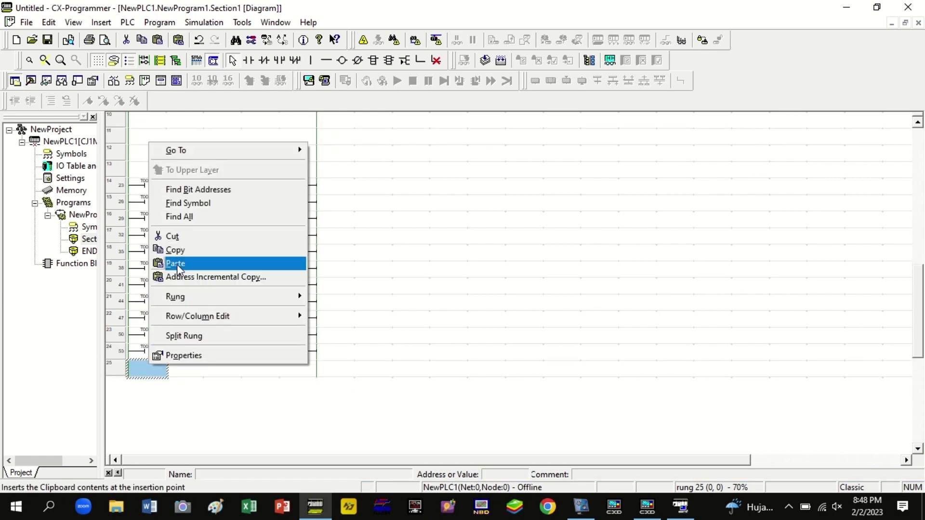
left_click(178, 264)
left_click(151, 384)
right_click(150, 384)
left_click(177, 280)
left_click(144, 404)
right_click(144, 404)
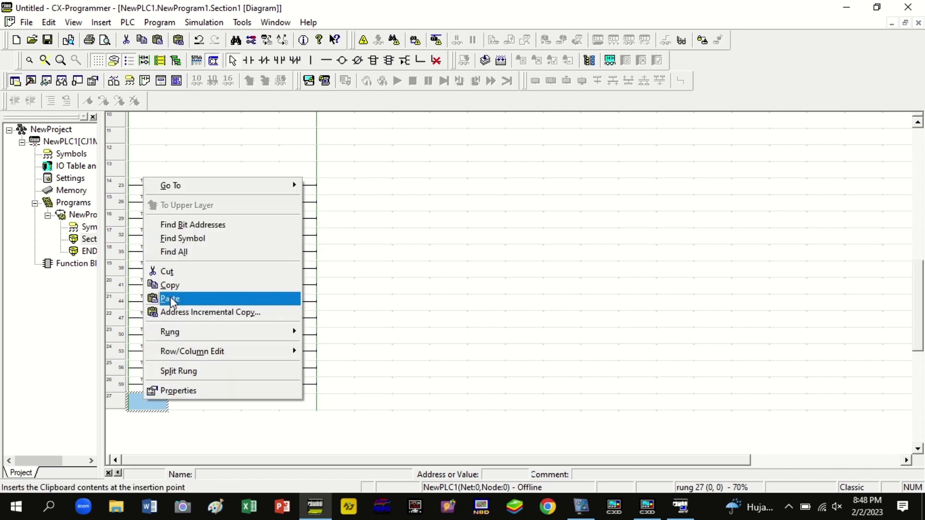
left_click(170, 297)
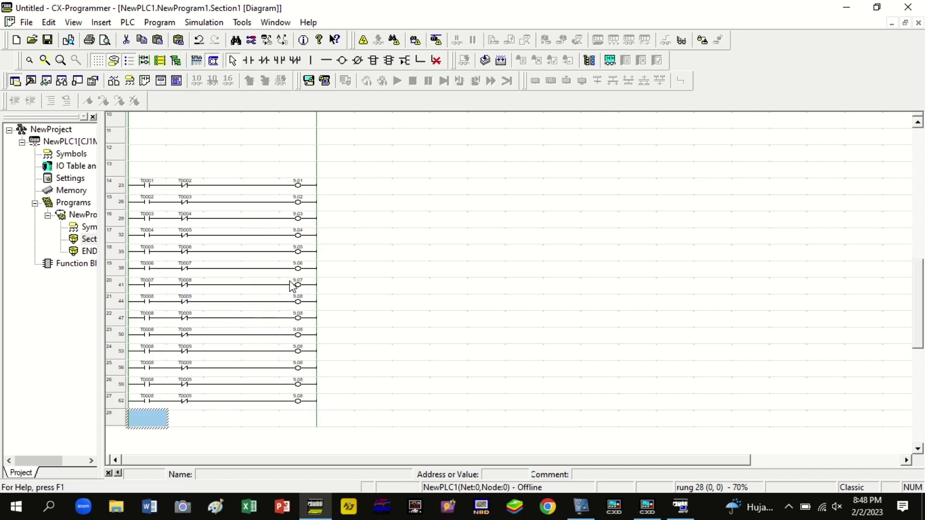
Set rung 22's open contact to T9 and its closed contact to T10
left_click(155, 319)
type("t9")
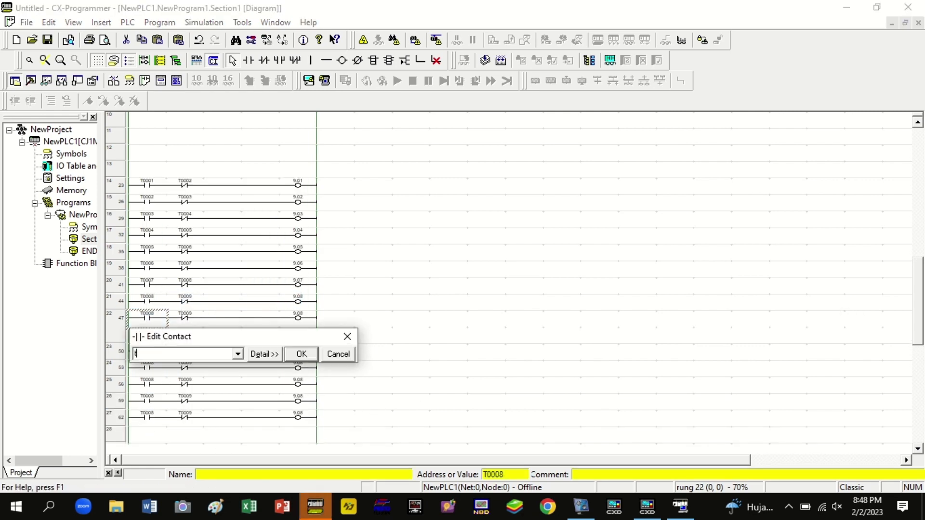
key("Return")
type("t10")
key("Return")
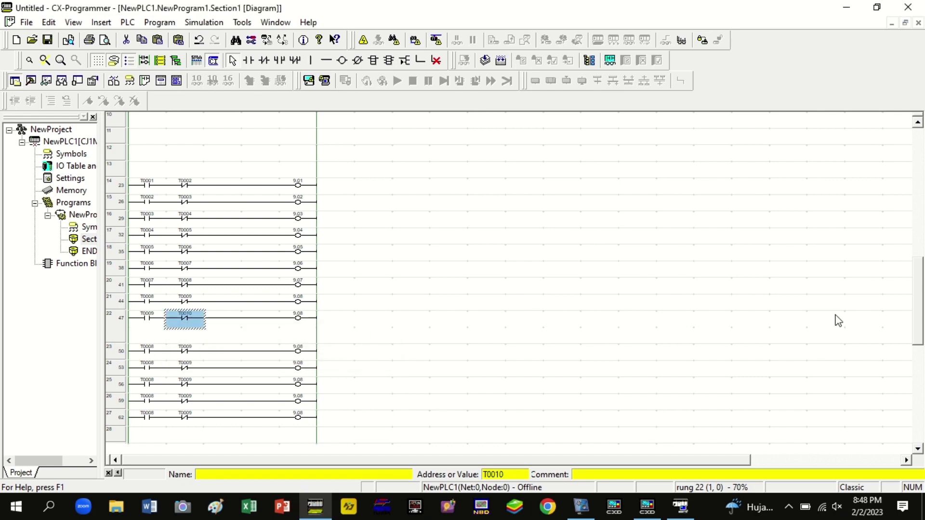
Set rung 23's open contact to T10 and its closed contact to T11
key("Down")
key("Left")
key("Return")
type("t10")
key("Return")
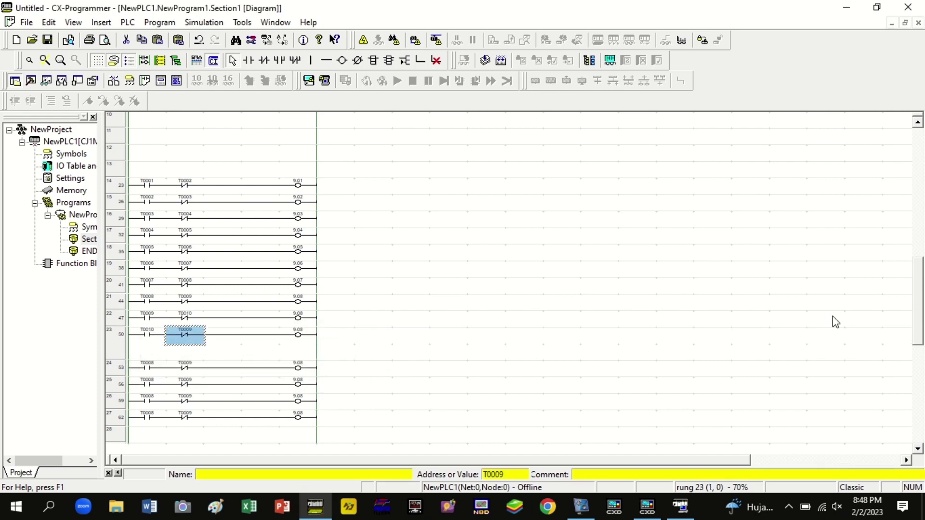
type("t11")
key("Return")
Set rung 24's closed contact to T12 and its open contact to T11
key("Down")
key("Return")
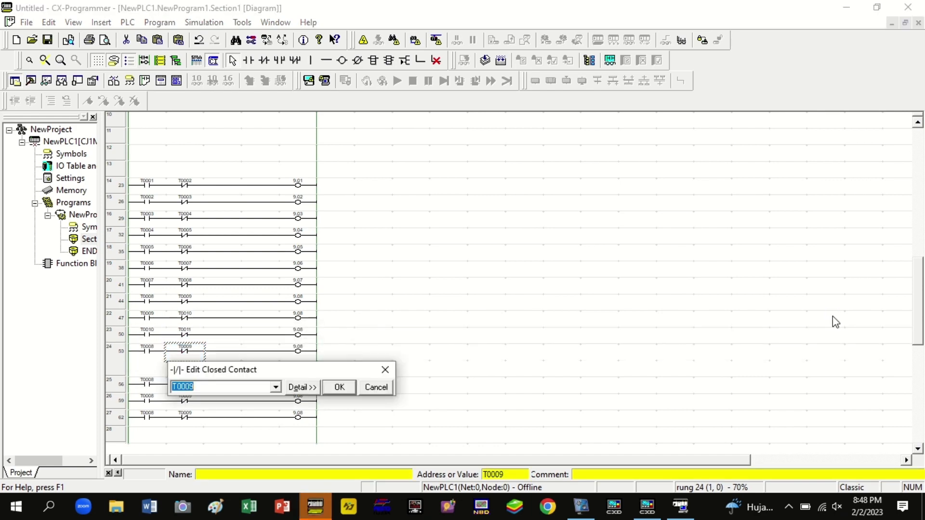
key("Return")
key("Left")
key("Return")
type("t11")
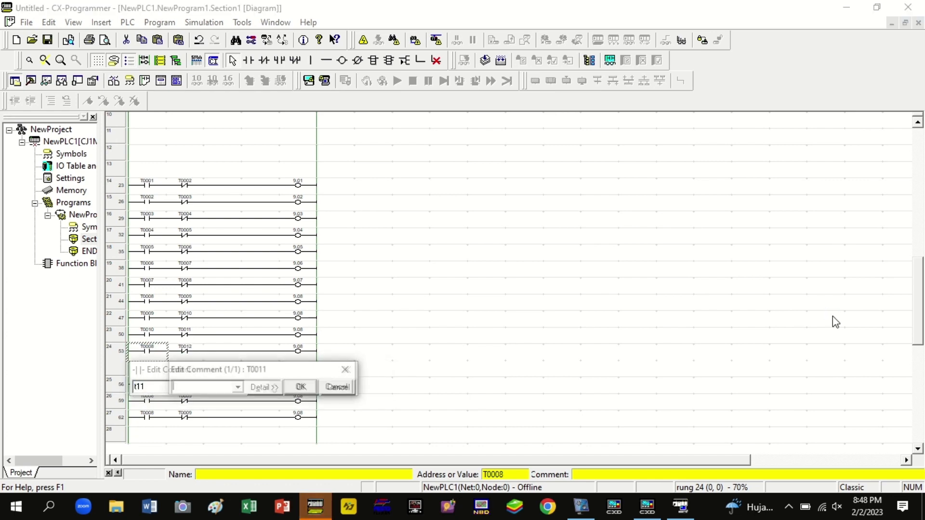
key("Return")
Set rung 25's open contact to T12 and its closed contact to T13
key("Down")
key("Return")
type("t12")
key("Return")
key("Right")
key("Return")
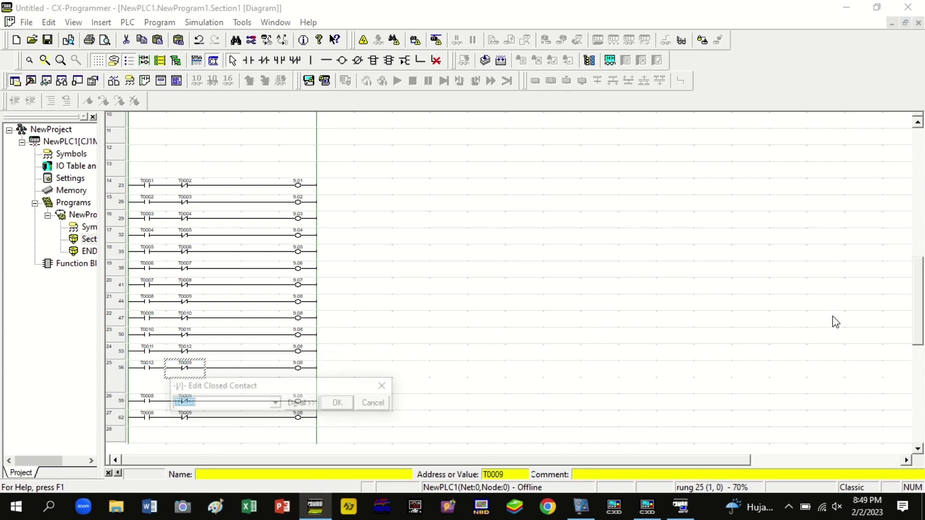
type("t13")
key("Return")
Set rung 26's open contact to T13 and its closed contact to T14
key("Down")
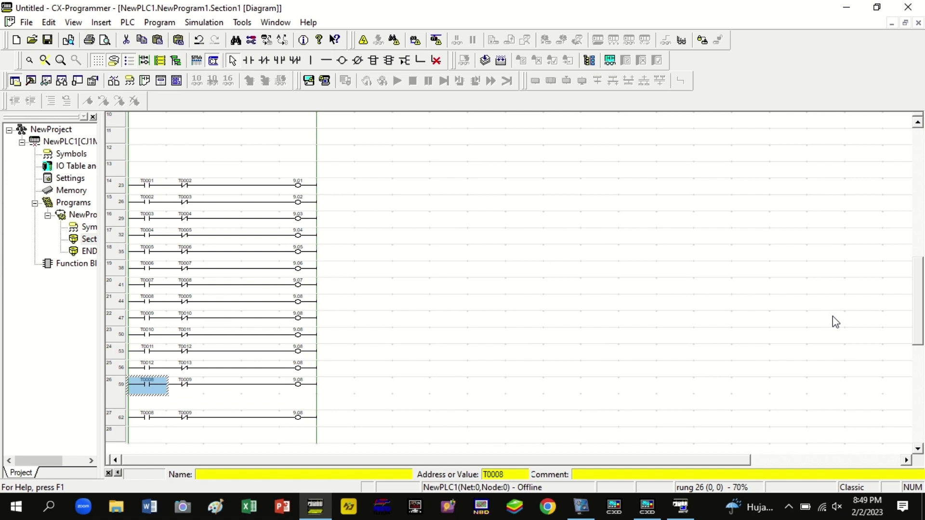
key("Return")
type("t13")
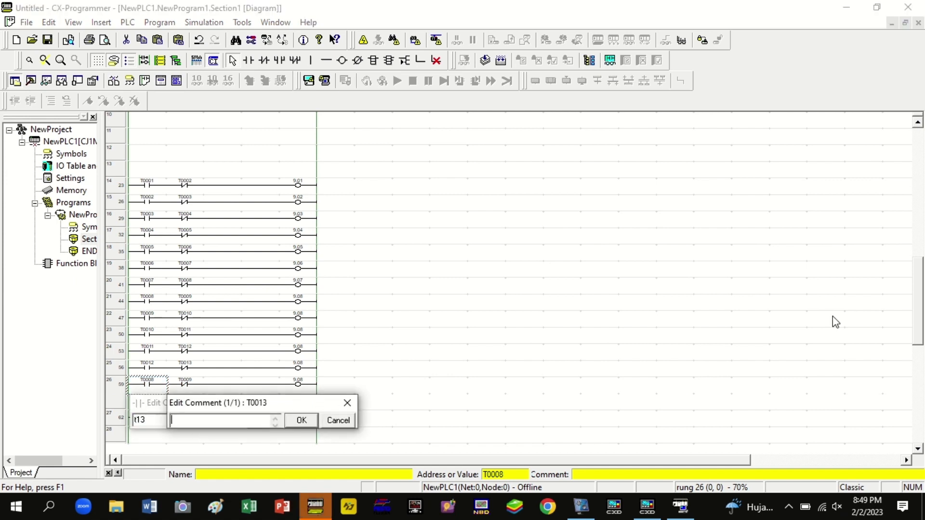
key("Return")
key("Right")
key("Return")
type("t14")
key("Return")
Set rung 27's open contact to T14 and its closed contact to T15
key("Down")
key("Down")
key("Left")
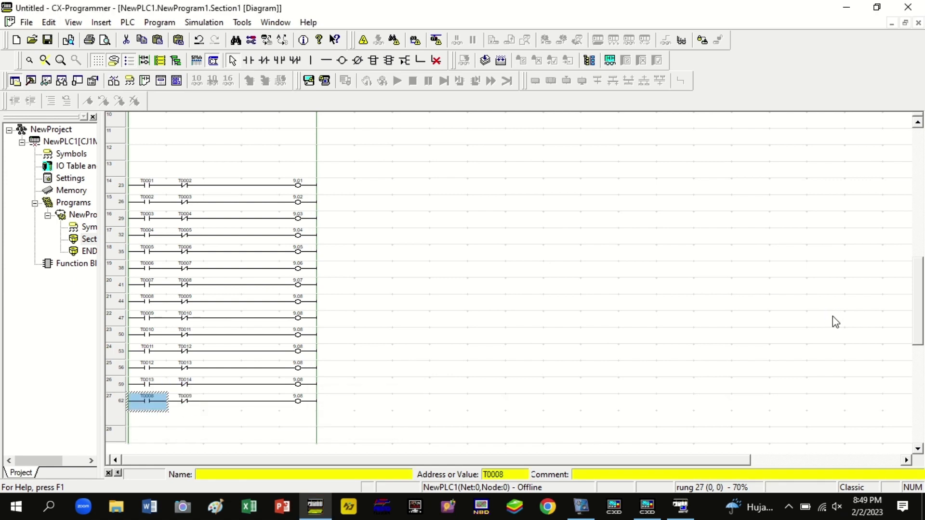
key("Return")
type("t14")
key("Return")
key("Right")
key("Return")
type("t15")
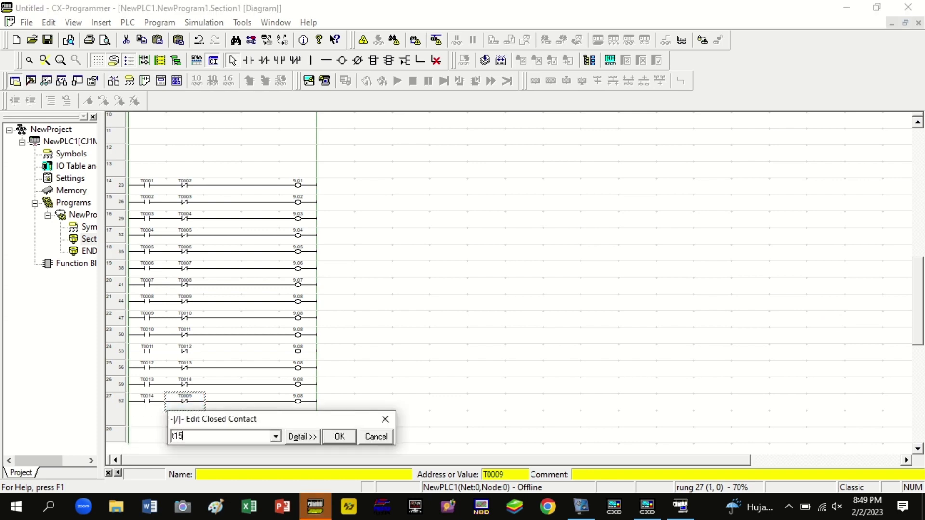
key("Return")
Change the output coil address in rung 22 to 9.09
key("Right")
key("Right")
key("Right")
key("Up")
key("Up")
key("Up")
key("Up")
key("Up")
key("Up")
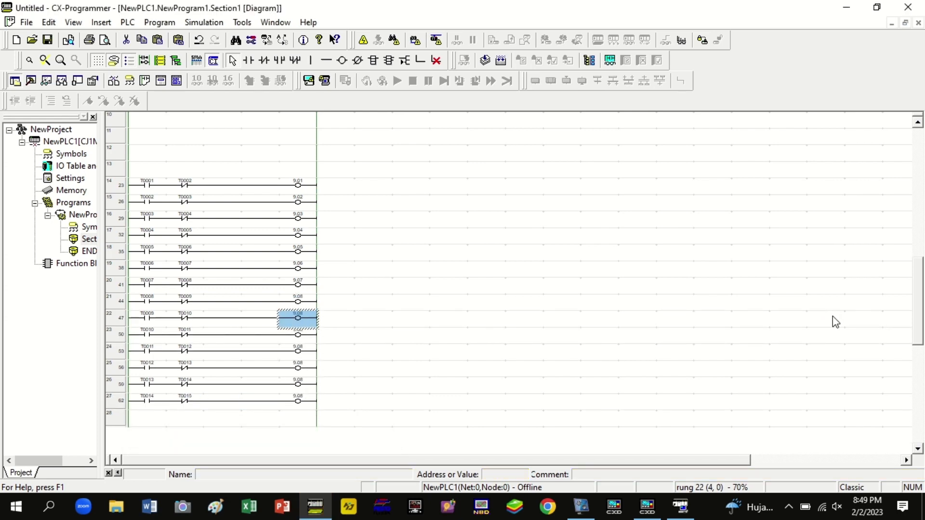
key("Return")
type("909")
key("Return")
Change the output coil addresses in rungs 23 and 24 to 9.10 and 9.11
key("Down")
key("Return")
type("910")
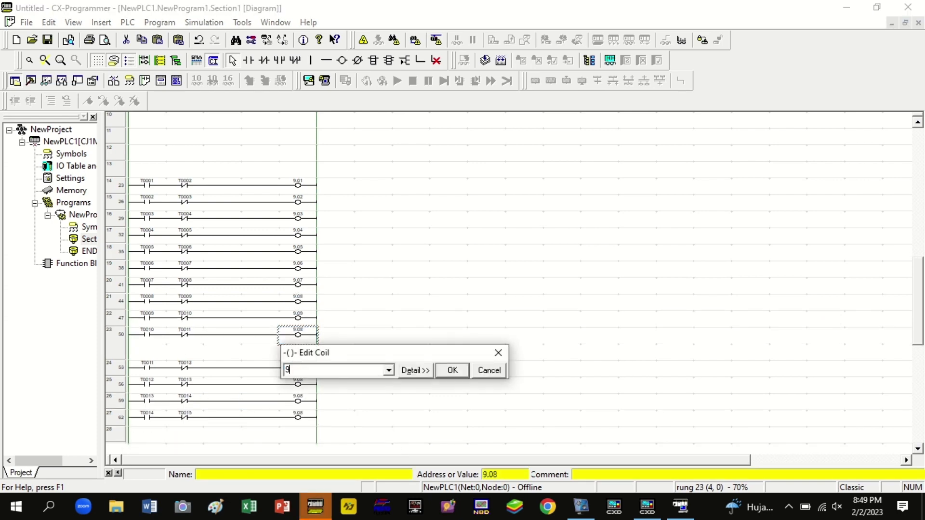
key("Return")
key("Down")
key("Return")
type("911")
key("Return")
Change the output coil addresses in rungs 25, 26 and 27 to 9.12, 9.13 and 9.14
key("Down")
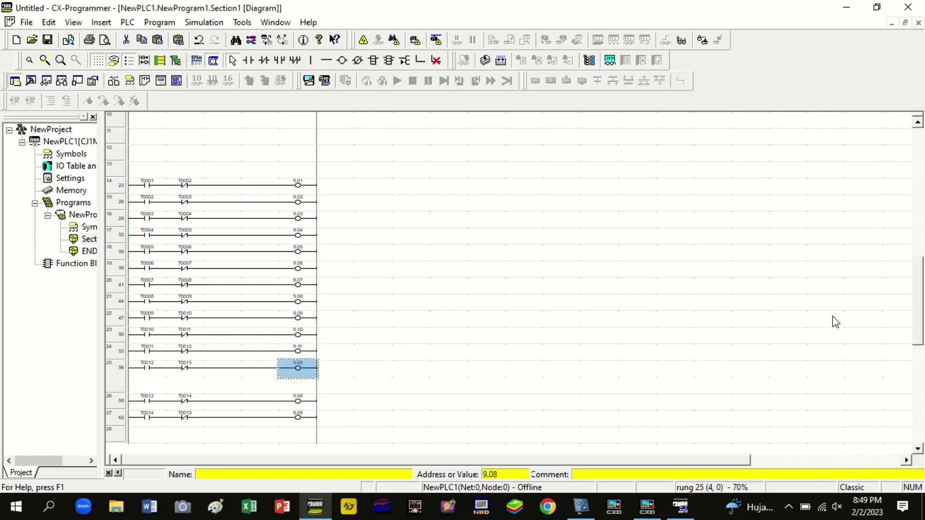
key("Return")
type("912")
key("Return")
key("Down")
key("Return")
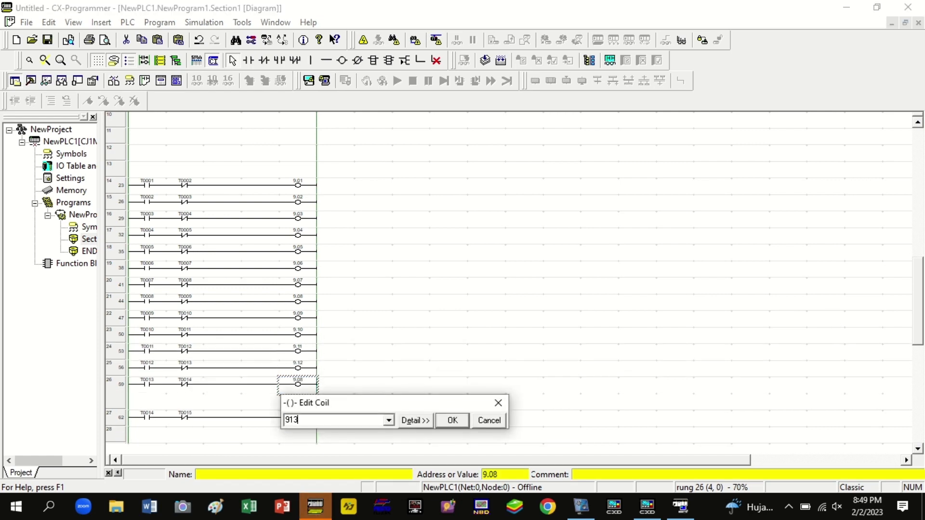
type("913")
key("Return")
key("Down")
key("Return")
type("9.14")
key("Return")
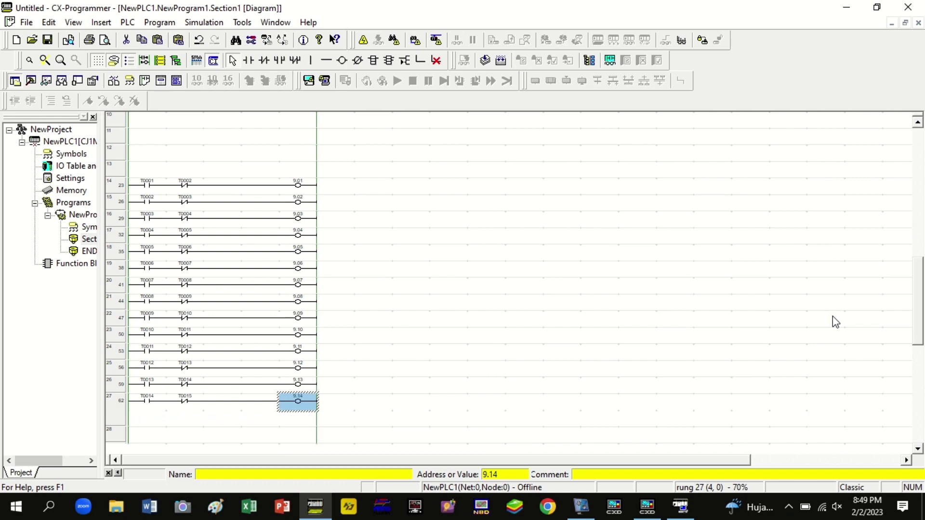
Copy timer rung 8 (contact T0008, TIM 0009) and paste it twice below, as rungs 9 and 10
scroll(225, 319, "up", 3)
left_click(118, 175)
right_click(118, 175)
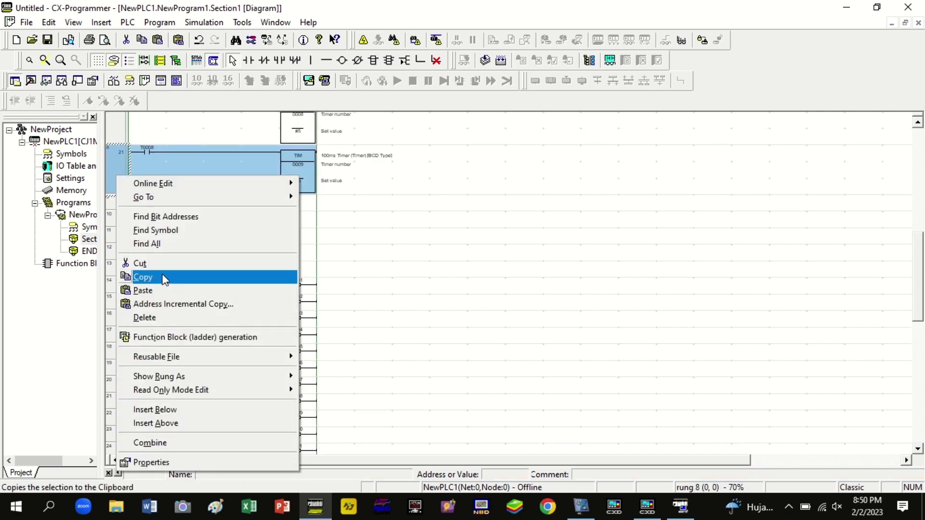
left_click(162, 274)
left_click(144, 198)
left_click(157, 40)
left_click(157, 40)
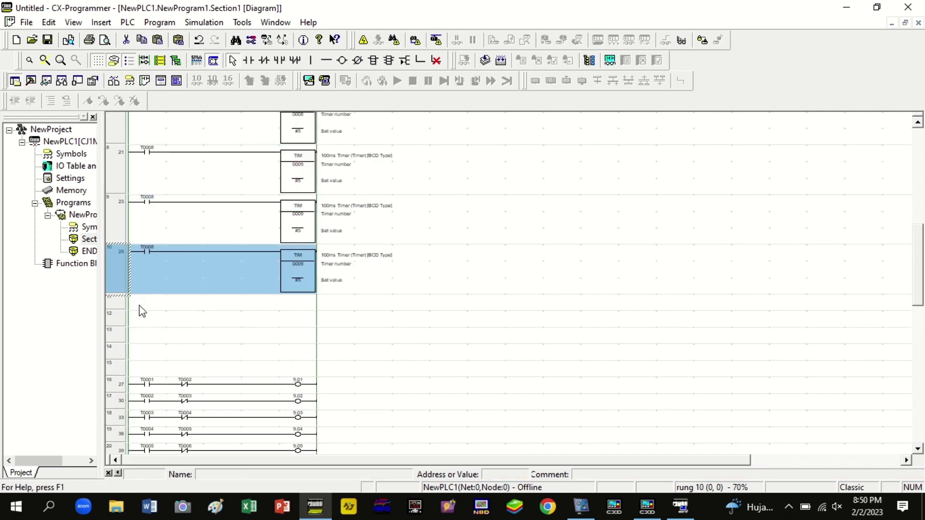
Paste four more copies of the timer rung below, as rungs 11 to 14
left_click(157, 40)
left_click(158, 39)
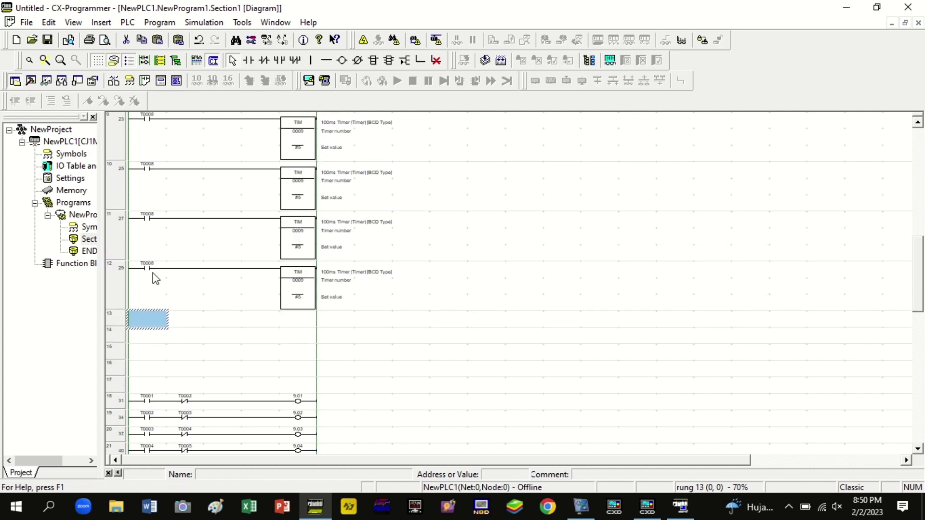
left_click(157, 40)
left_click(157, 40)
key("Down")
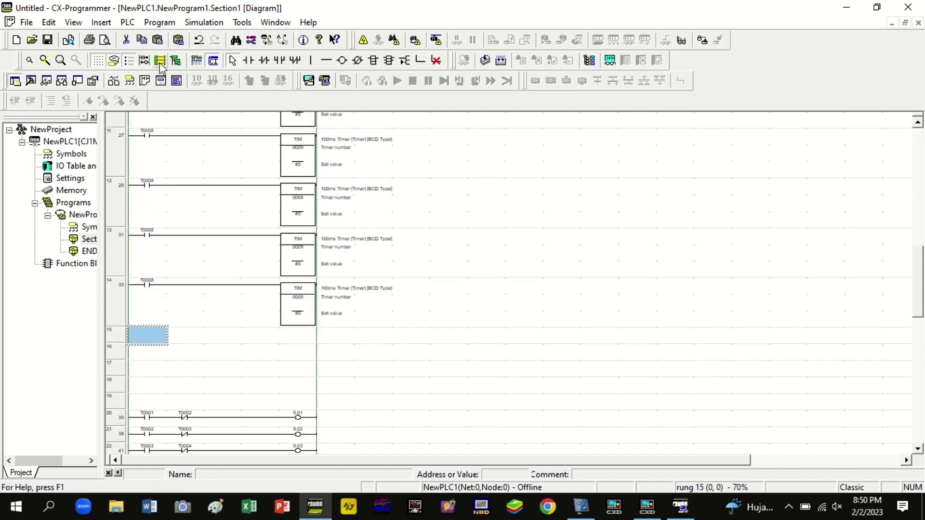
key("ctrl+v")
Change the contact in timer rung 9 to T9
scroll(240, 344, "up", 2)
scroll(238, 261, "up", 3)
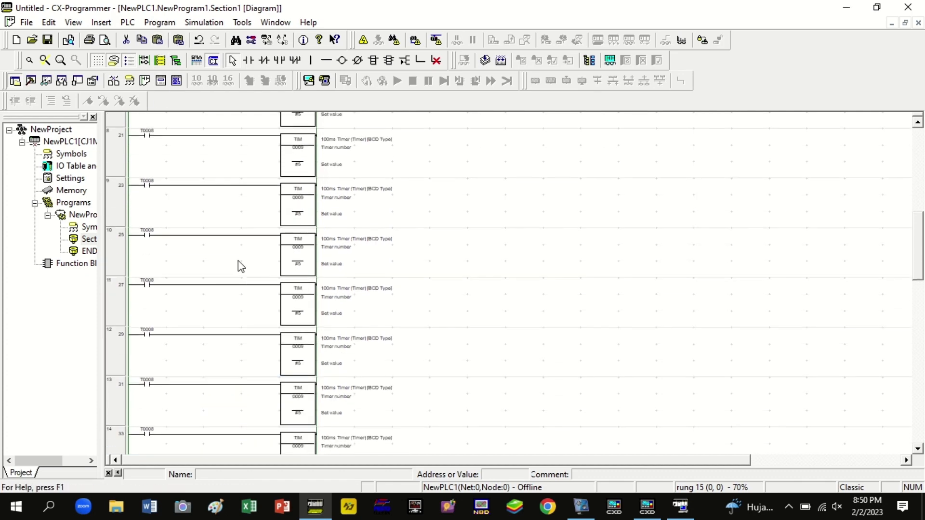
left_click(147, 220)
key("Return")
type("t")
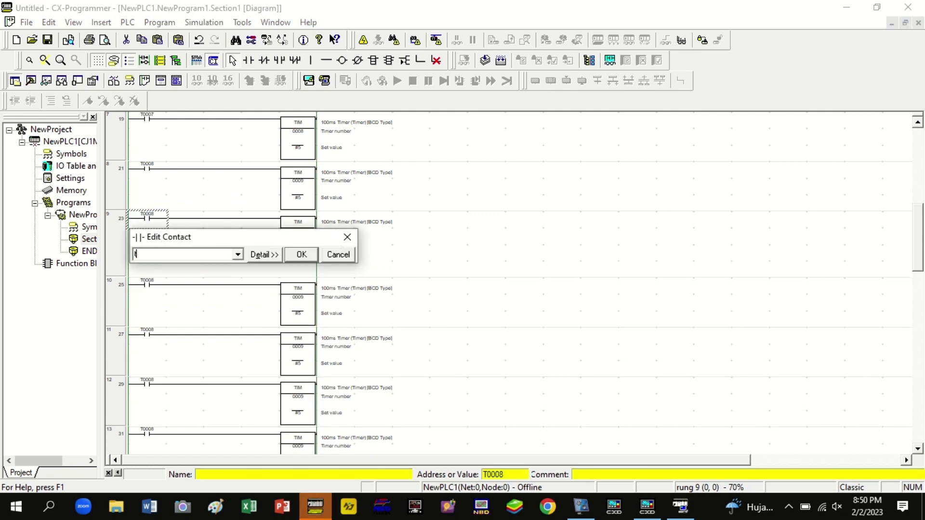
key("Return")
Set the timer number of rung 9's TIM instruction to 10
key("Right")
key("Right")
key("Right")
key("Right")
key("Down")
key("Return")
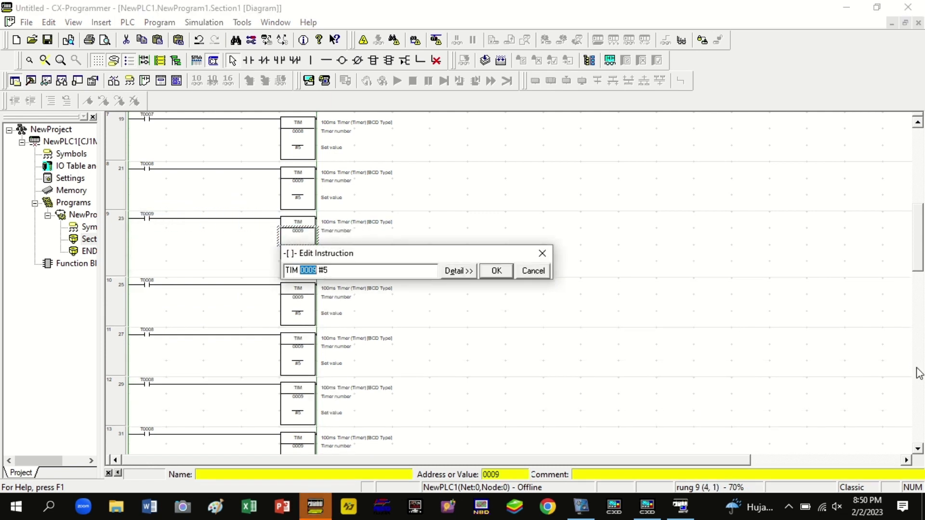
type("t10")
key("Return")
Change the contact in timer rung 10 to T10
key("Down")
key("Down")
key("Down")
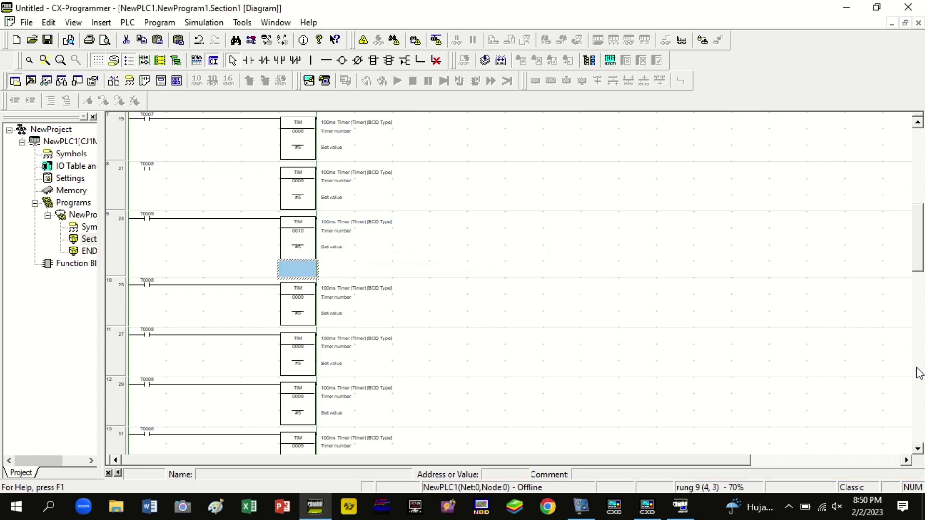
key("Left")
key("Left")
key("Left")
key("Left")
key("Return")
type("t10")
key("Return")
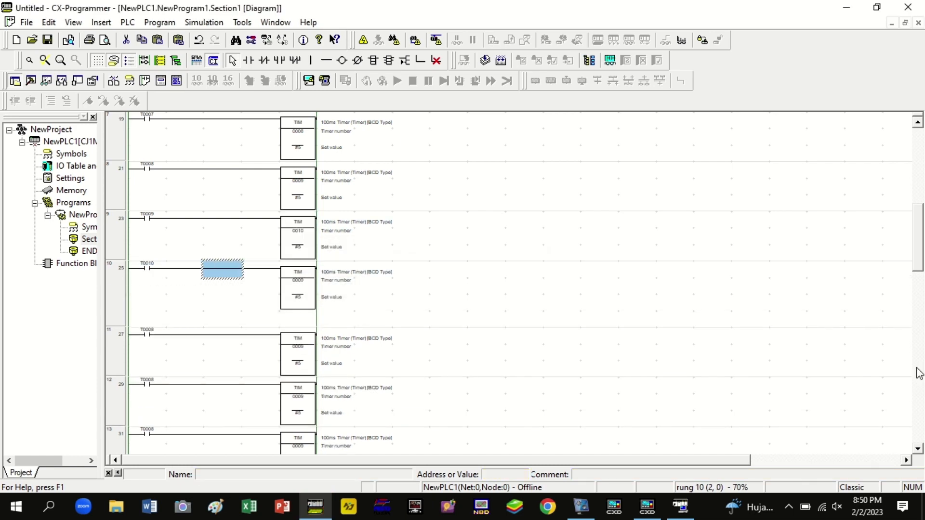
Set the timer number of rung 10's TIM instruction to 11
key("Right")
key("Right")
key("Right")
key("Right")
key("Down")
key("Return")
type("11")
key("Return")
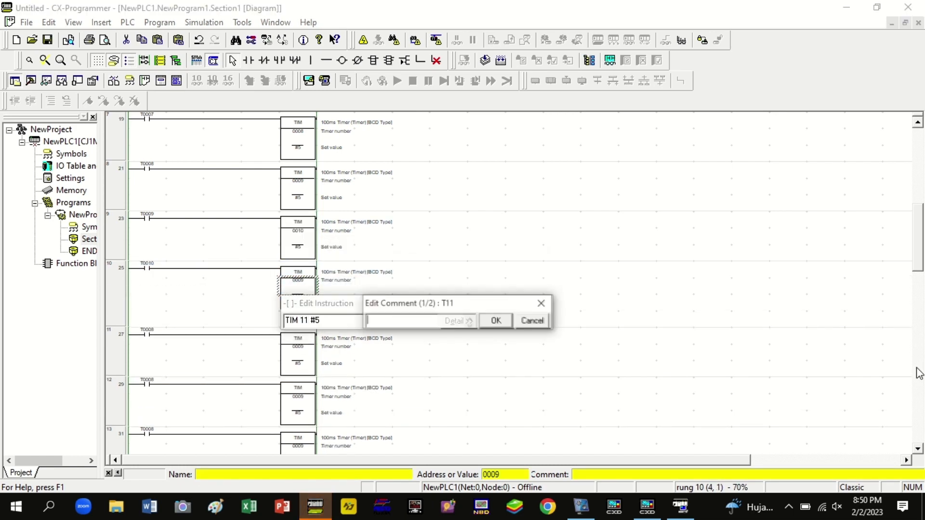
key("Return")
Change the contact in timer rung 11 to T11
key("Down")
key("Left")
key("Left")
key("Left")
key("Left")
key("Return")
type("t11")
key("Return")
key("Return")
Set the timer number of rung 11's TIM instruction to 12
key("Right")
key("Right")
key("Right")
key("Right")
key("Down")
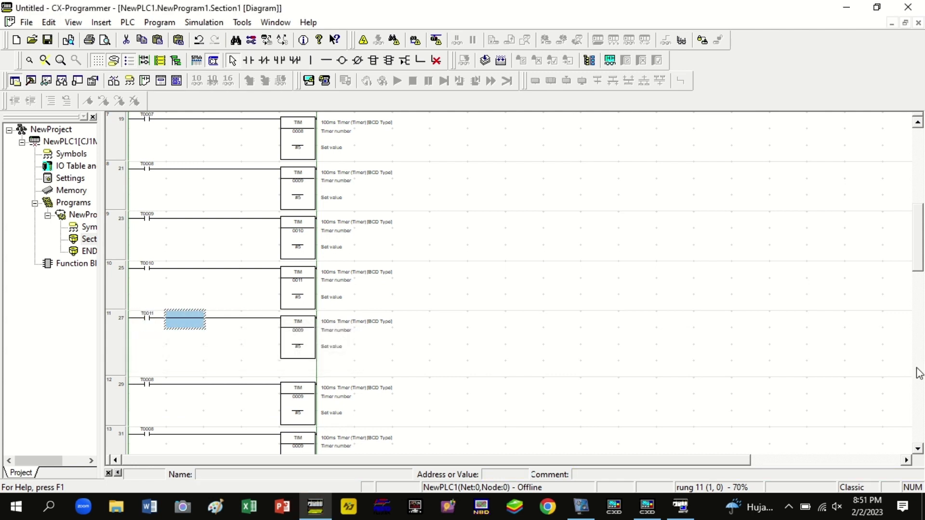
key("Return")
type("12")
key("Return")
key("Return")
Set the timer number of rung 12's TIM instruction to 13
key("Down")
key("Down")
key("Down")
key("Return")
type("13 #5")
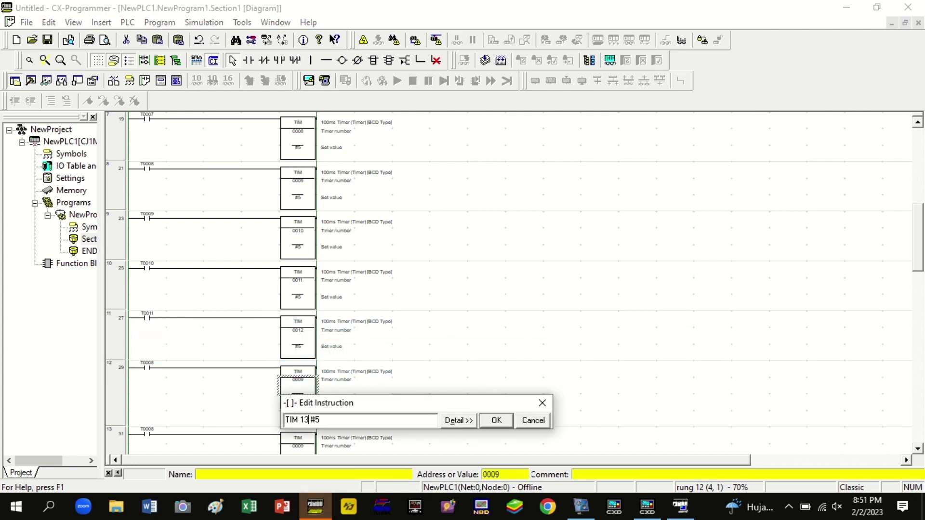
key("Return")
key("Return")
Set the timer number of rung 13's TIM instruction to 14
key("Down")
key("Down")
key("Down")
key("Return")
type("14")
key("Return")
key("Return")
Set the timer number of rung 14's TIM instruction to 15
key("Down")
key("Down")
key("Down")
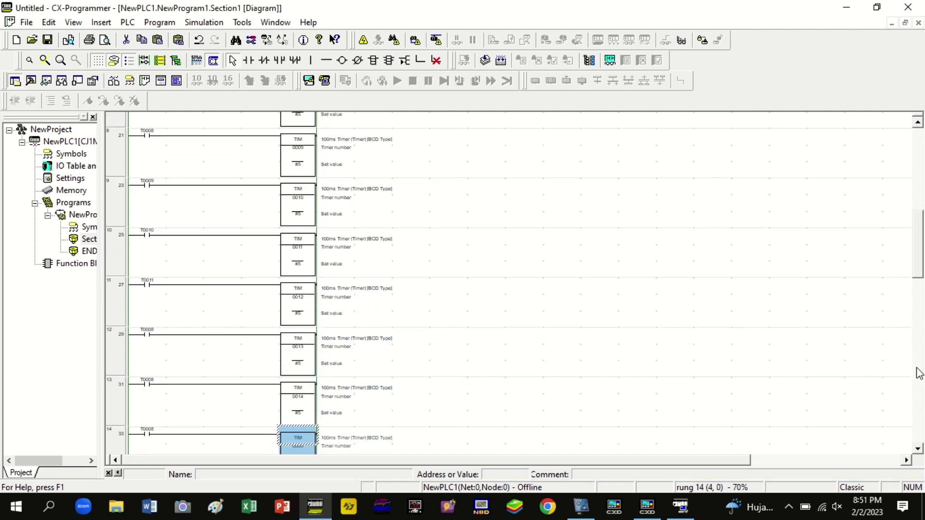
key("Return")
type("15")
key("Return")
key("Return")
Delete the surplus timer rung 15 together with the empty rungs 16 to 20 above the output rungs
key("Down")
key("Down")
key("Down")
key("Down")
key("Down")
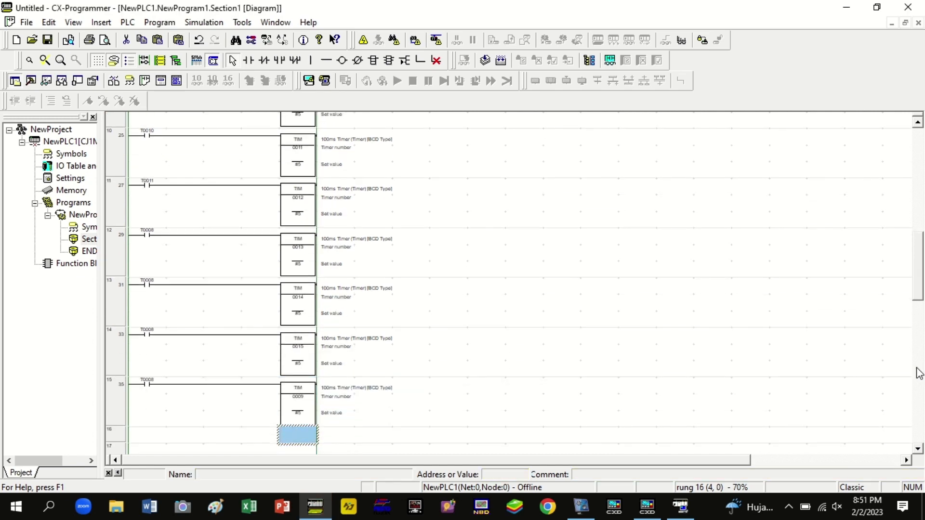
scroll(530, 318, "down", 2)
left_click(115, 298)
key("shift+Down")
key("shift+Down")
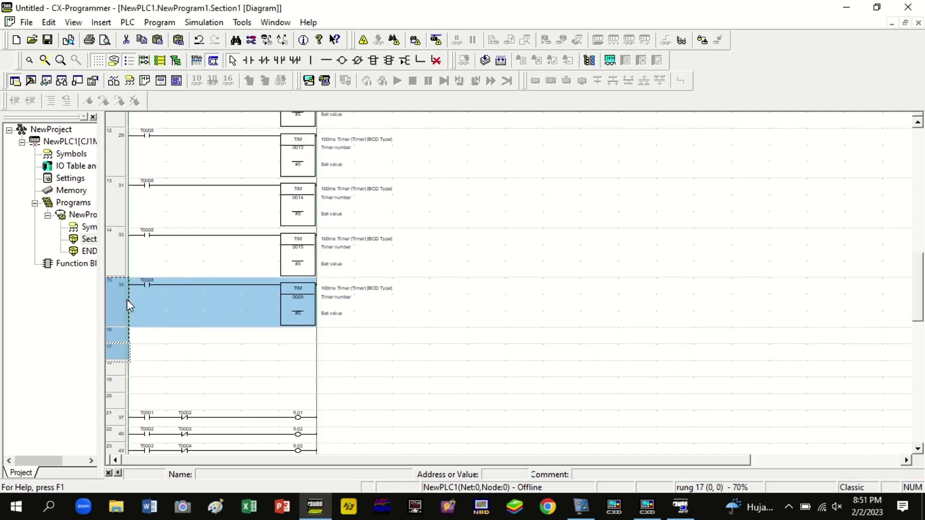
key("shift+Down")
key("shift+Down")
key("shift+Down")
right_click(126, 299)
left_click(147, 147)
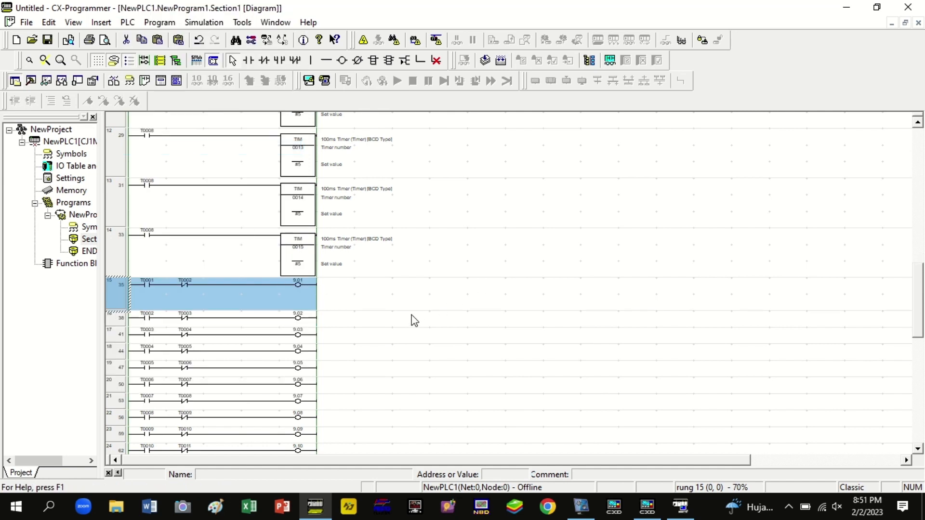
Change the contact in timer rung 14 to T14
left_click(154, 238)
key("Return")
type("t14")
key("Return")
key("Return")
Change the contact in timer rung 13 to T13
key("Up")
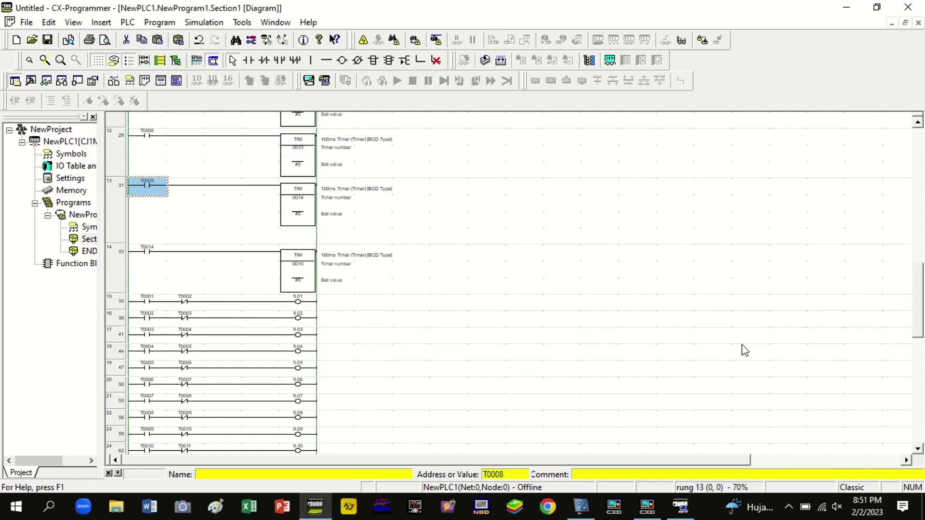
key("Return")
type("t13")
key("Return")
Change the contact in timer rung 12 to T12
key("Up")
key("Return")
type("t12")
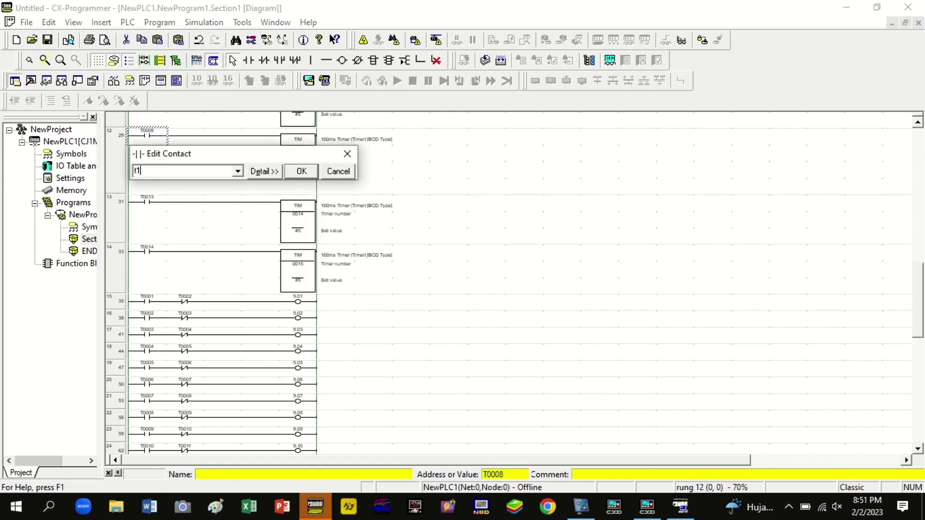
key("Return")
Re-enter T11 as the contact of timer rung 11
key("Up")
key("Return")
type("t")
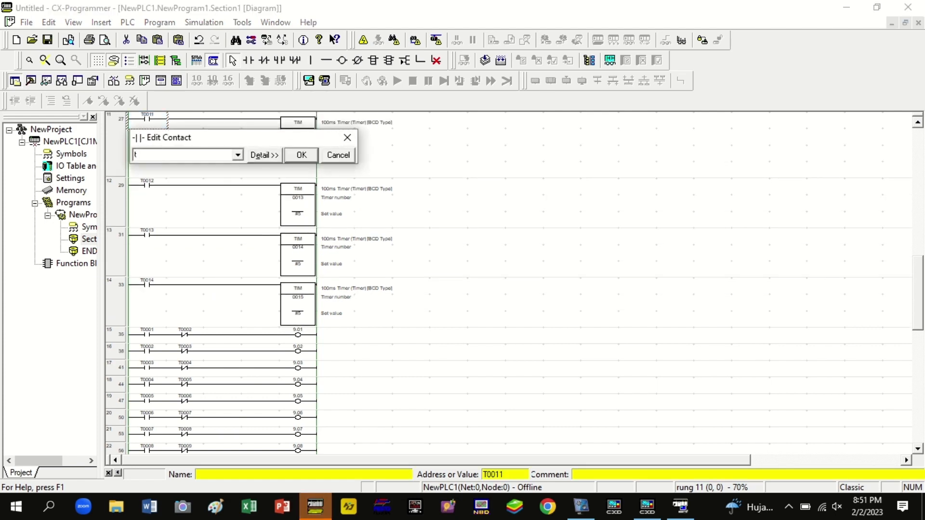
type("11")
key("Return")
Switch to CX-Designer and start the PLC-PT integrated simulation for host SERIALA
left_click(646, 510)
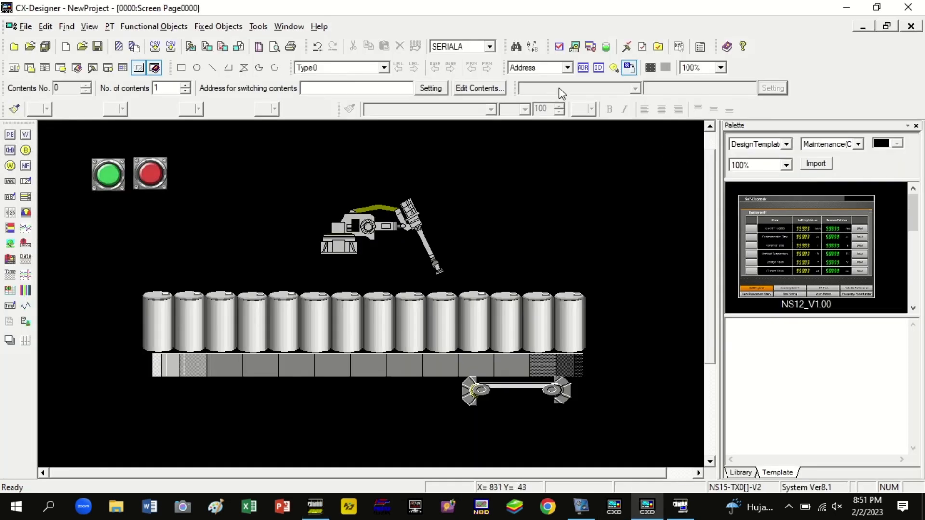
left_click(574, 47)
key("Return")
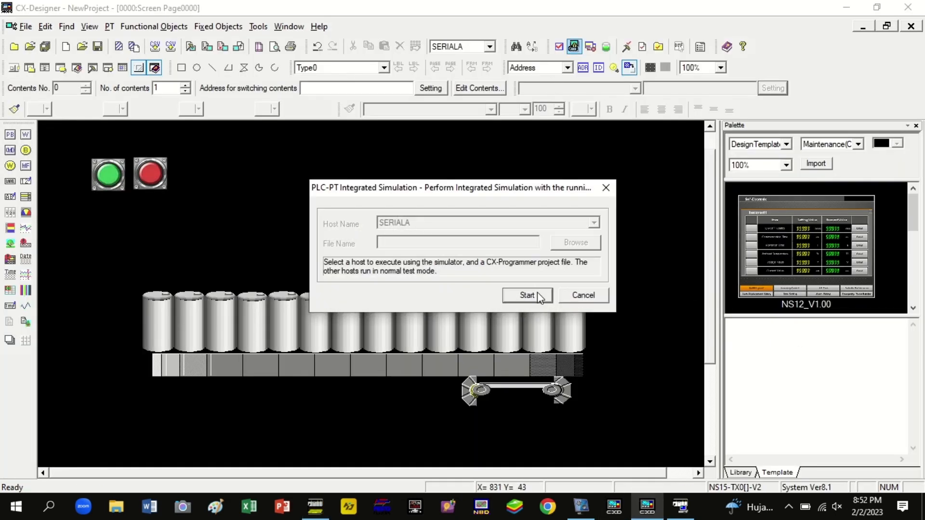
left_click(538, 296)
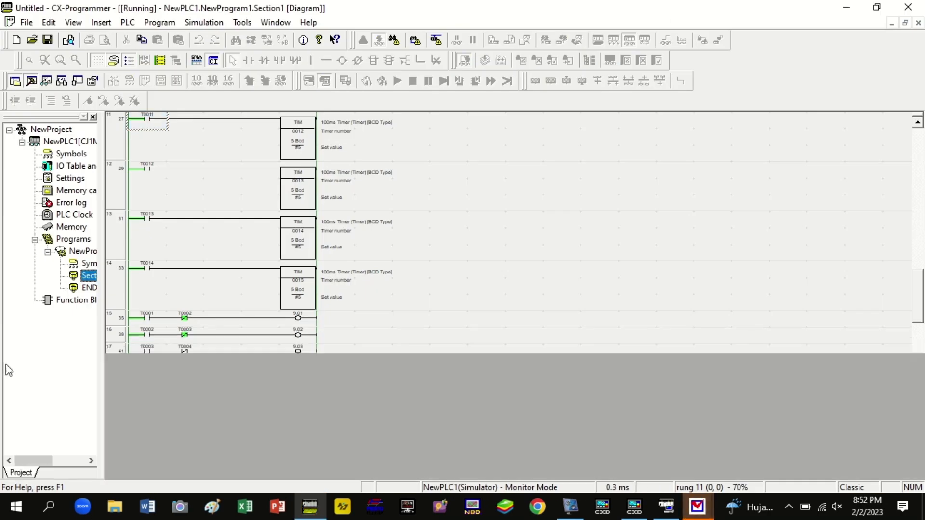
Test the conveyor sequence with the green start and red stop buttons on the test screen, and exit test mode
scroll(304, 370, "down", 3)
left_click(698, 509)
left_click(645, 431)
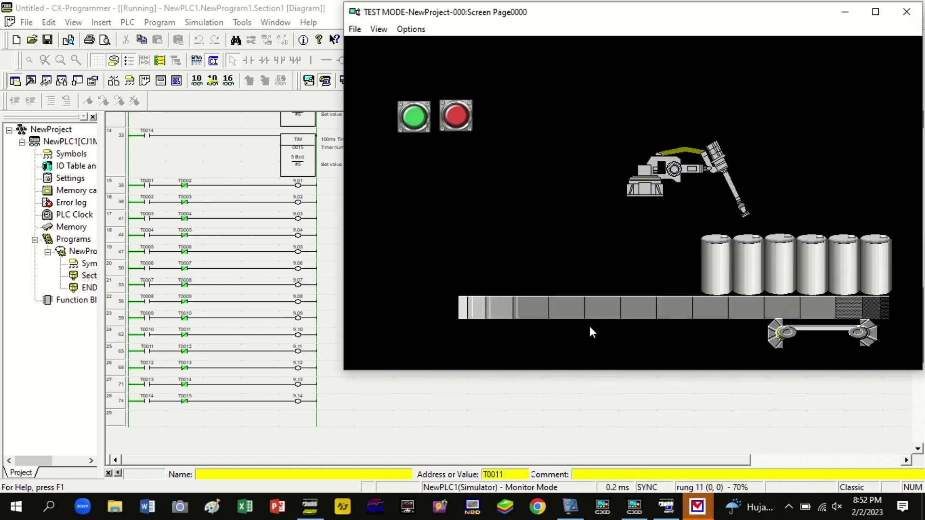
left_click(414, 119)
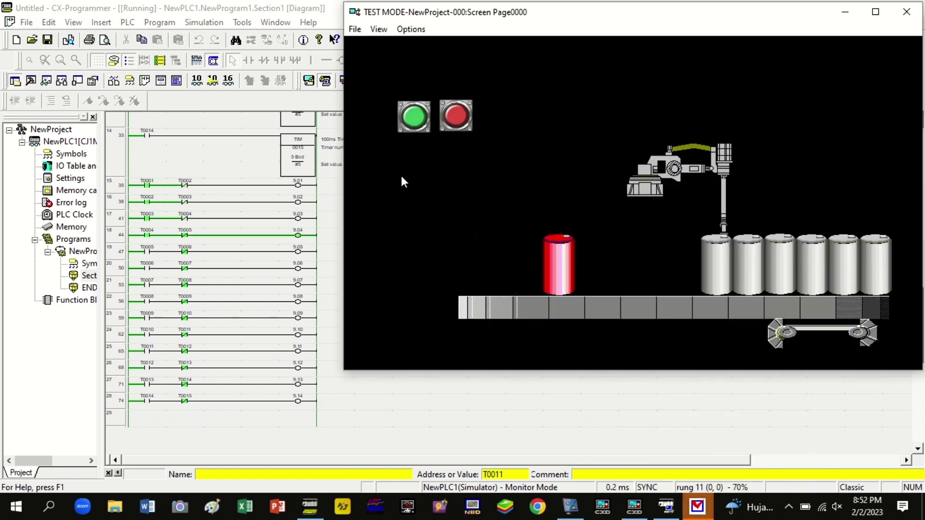
left_click(455, 117)
left_click(907, 11)
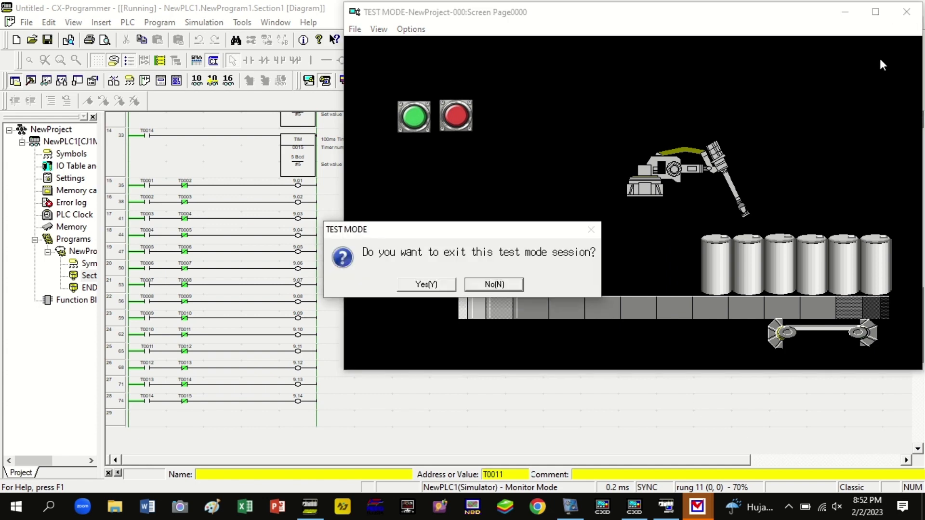
left_click(430, 286)
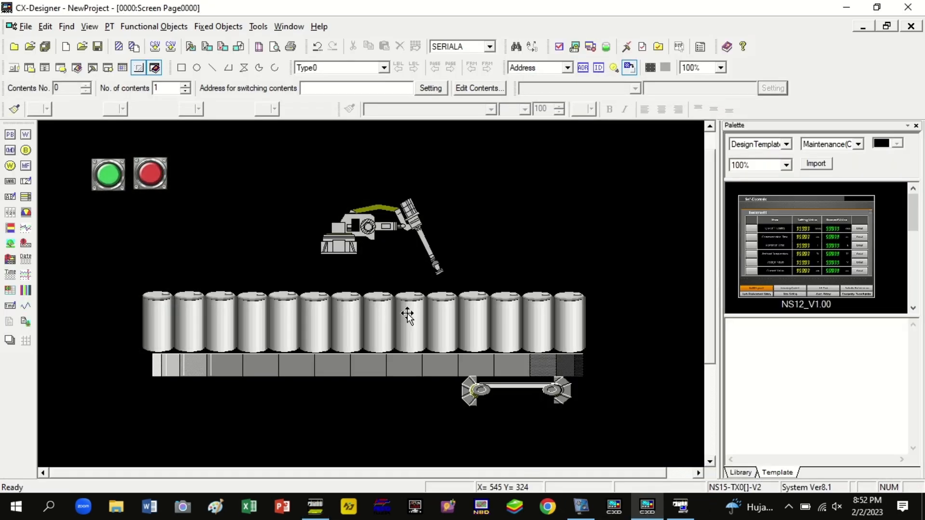
double_click(407, 316)
left_click(441, 69)
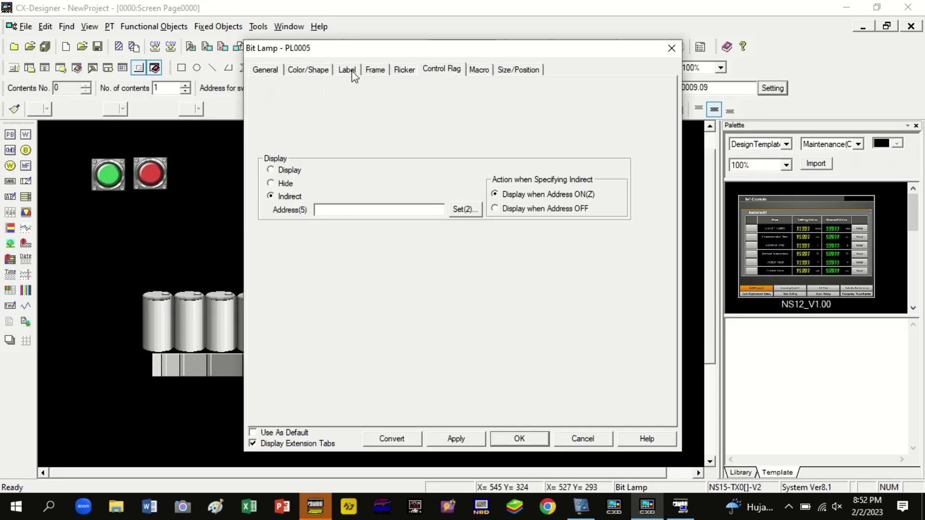
left_click(326, 72)
key("Return")
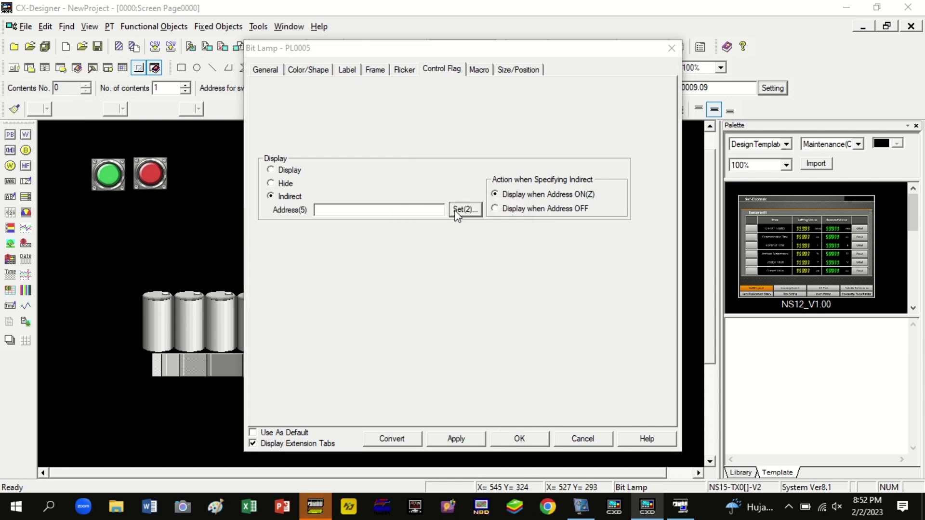
left_click(465, 209)
left_click(644, 68)
left_click(671, 48)
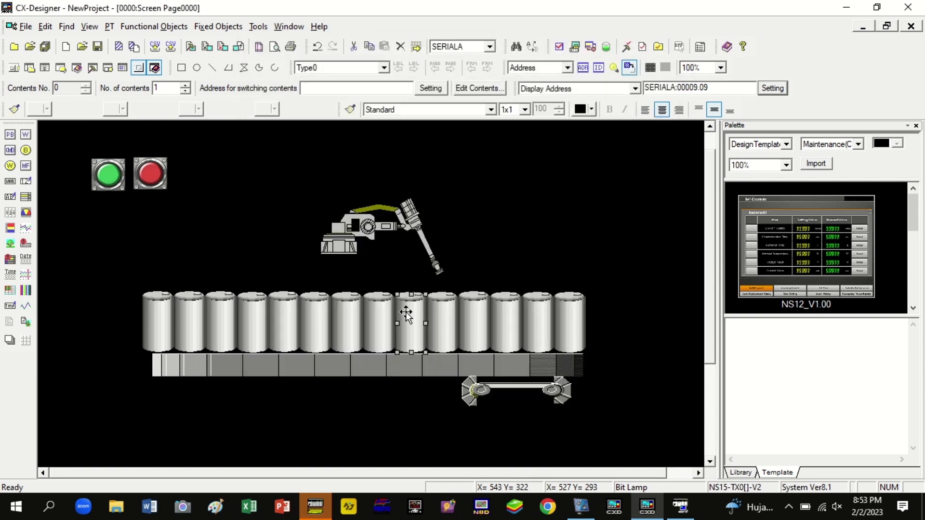
Set the 9.09 barrel lamp to indirect display and assign its display control address
double_click(405, 315)
left_click(456, 71)
left_click(270, 197)
left_click(465, 210)
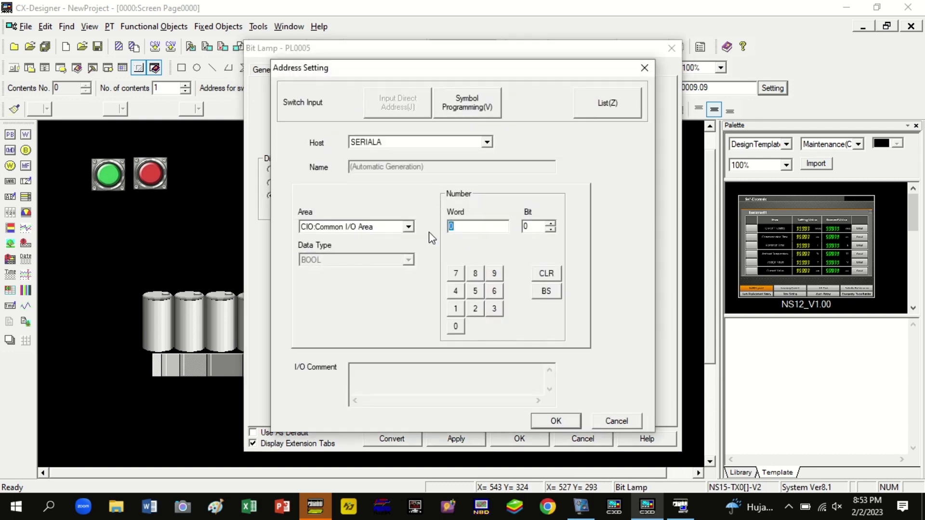
left_click(541, 424)
left_click(519, 438)
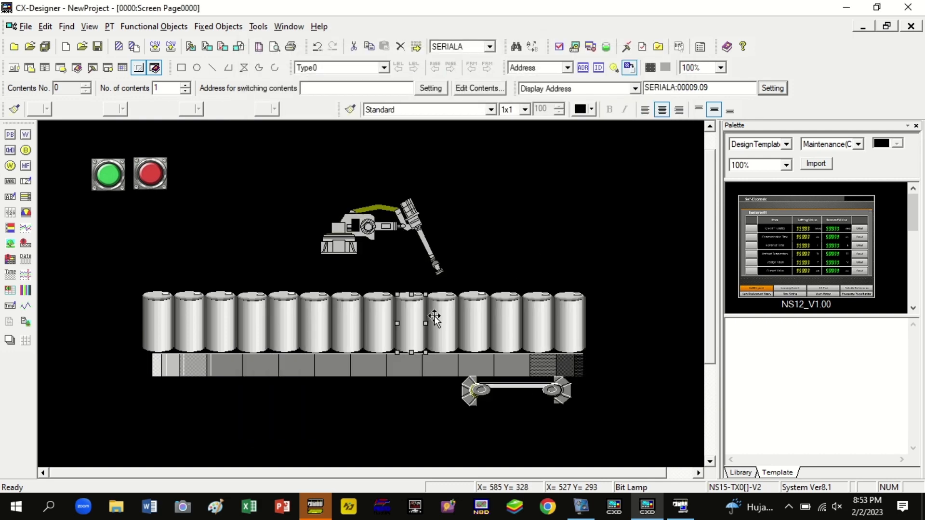
Set the 9.10 barrel lamp to indirect display and assign its display control address
double_click(429, 313)
left_click(441, 69)
left_click(315, 199)
left_click(464, 210)
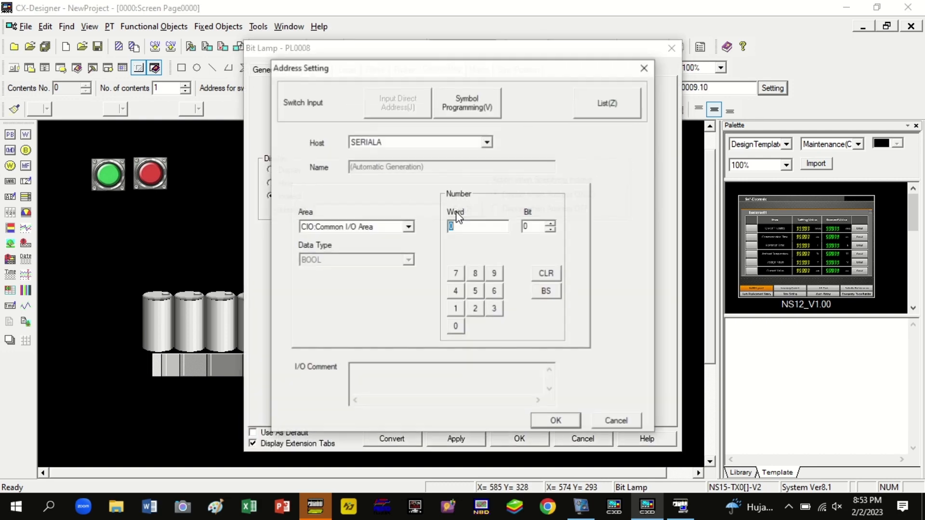
left_click(526, 227)
left_click(556, 420)
left_click(519, 439)
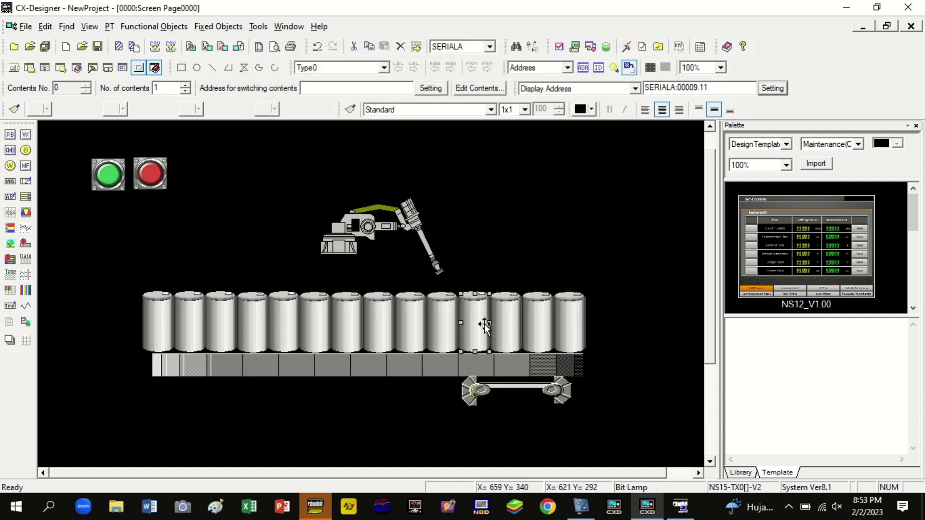
Assign the indirect display control address of the 9.11 barrel lamp, using bit 11
double_click(483, 324)
left_click(441, 69)
left_click(459, 209)
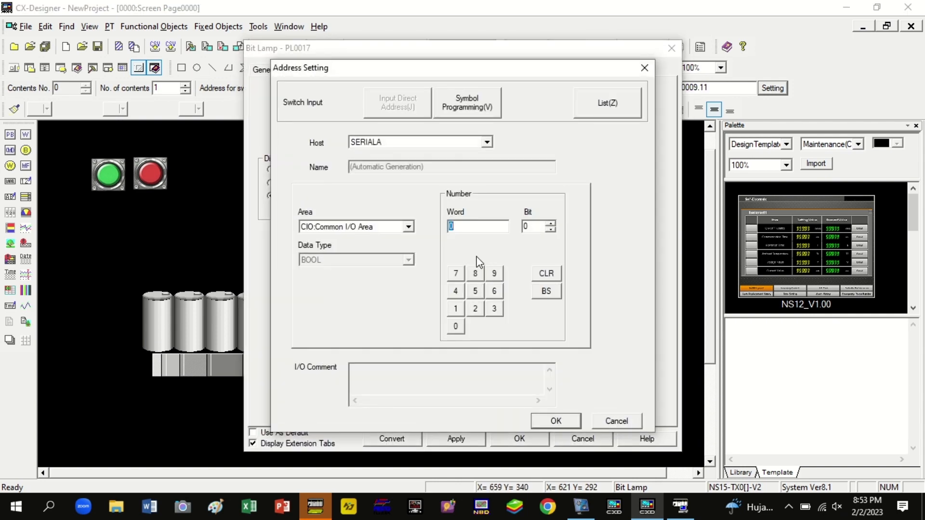
type("11")
left_click(556, 421)
left_click(520, 439)
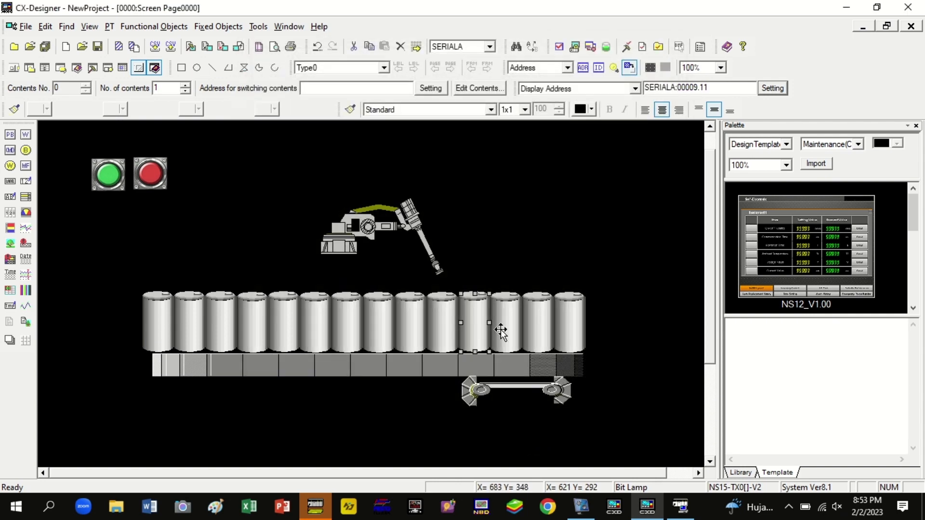
Assign the indirect display control address of the 9.12 barrel lamp in its control flag settings
double_click(499, 327)
left_click(442, 69)
left_click(458, 215)
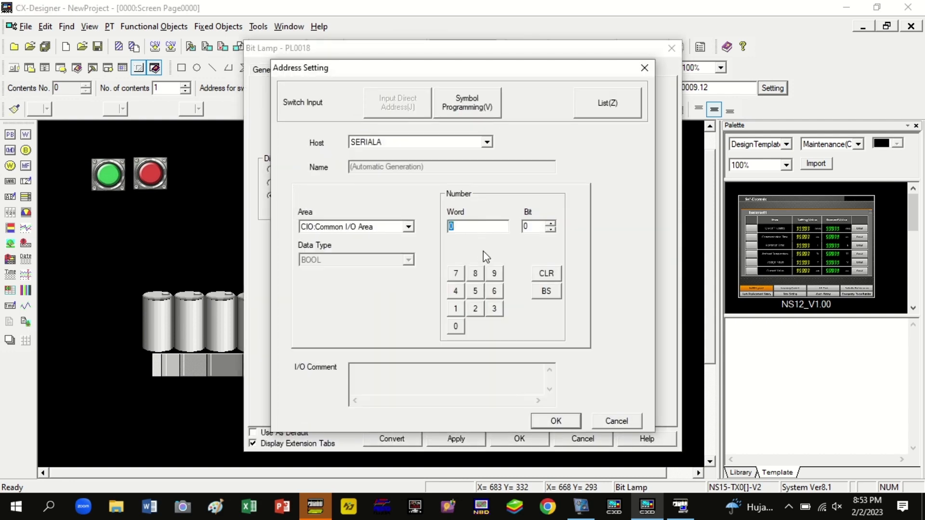
key("Return")
left_click(494, 436)
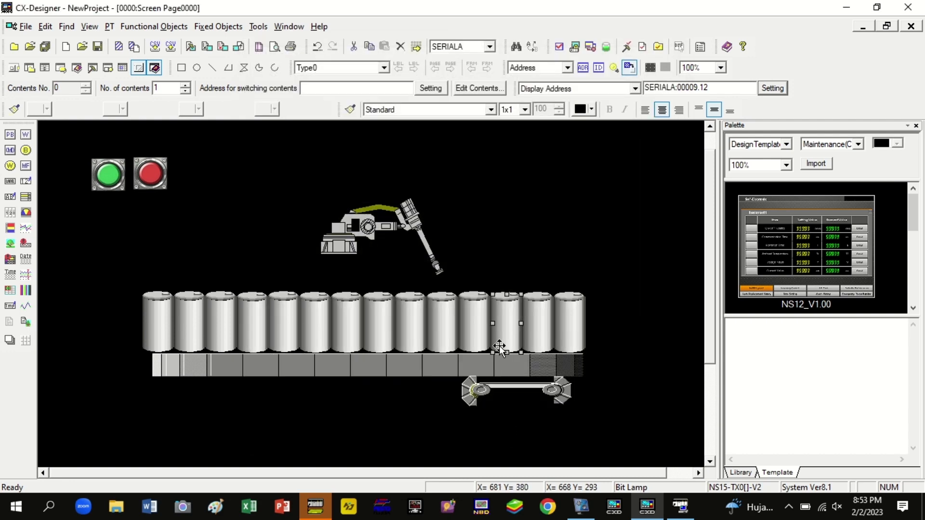
Assign the indirect display control address of the 9.13 barrel lamp in its control flag settings
double_click(532, 316)
left_click(454, 70)
left_click(456, 211)
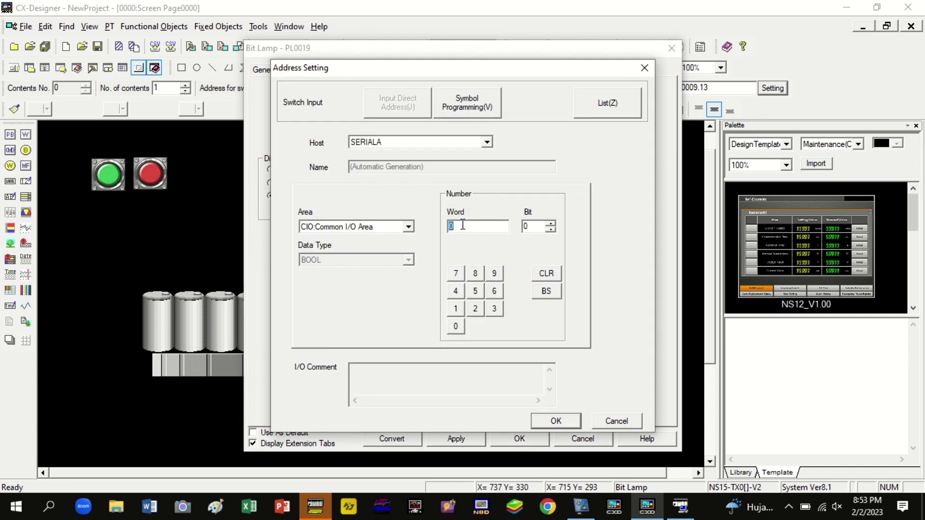
left_click(556, 421)
left_click(519, 439)
Assign the indirect display control address of the 9.14 barrel lamp, using bit 14
double_click(573, 310)
left_click(442, 69)
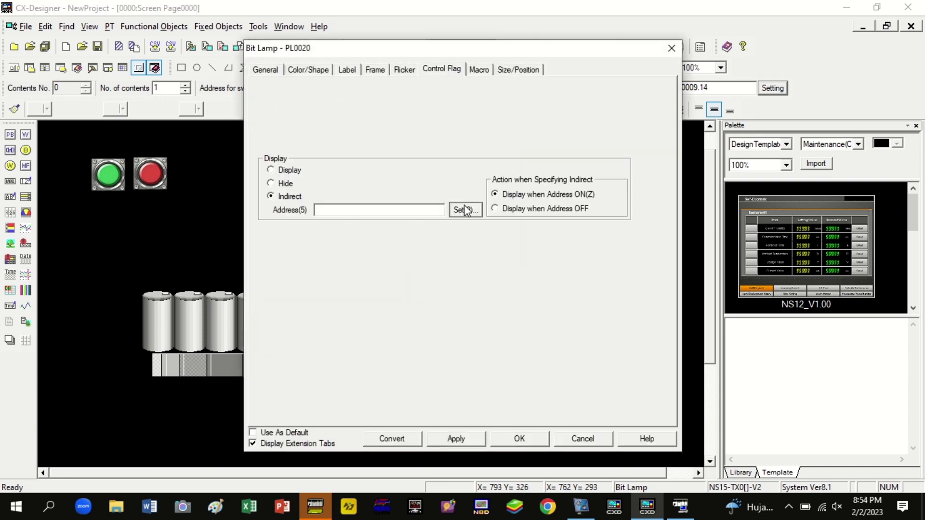
left_click(465, 209)
type("14")
key("Return")
left_click(508, 443)
Start the PLC-PT integrated simulation again with the updated barrel lamps
left_click(574, 46)
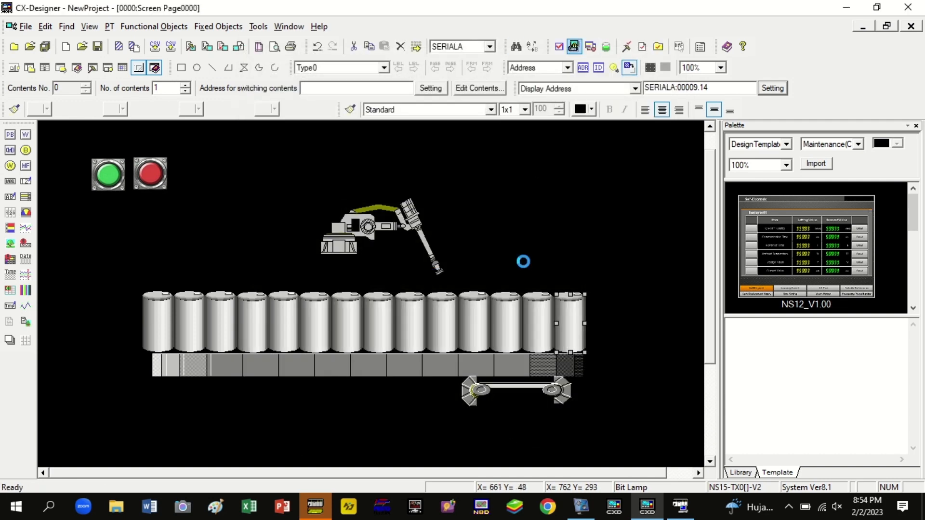
key("Return")
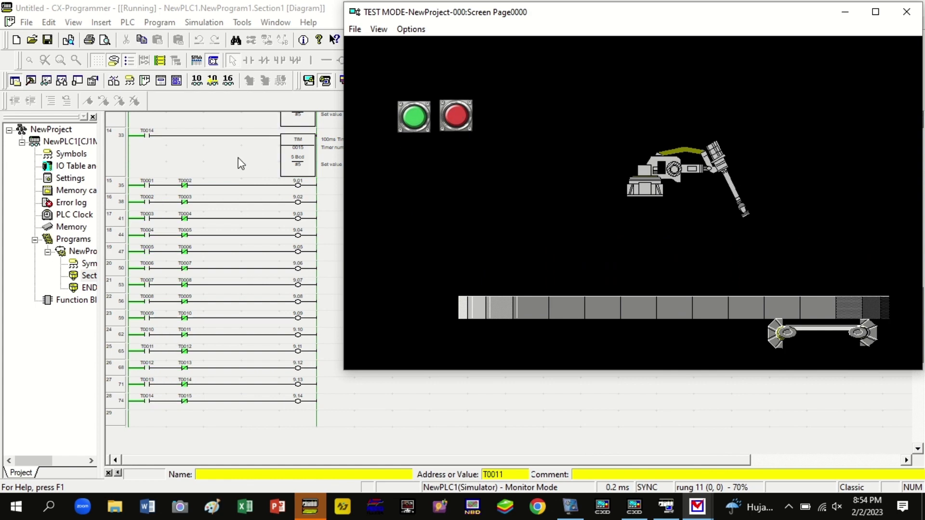
Switch to CX-Programmer and take the ladder program offline from the simulator
left_click(310, 506)
left_click(311, 506)
left_click(316, 506)
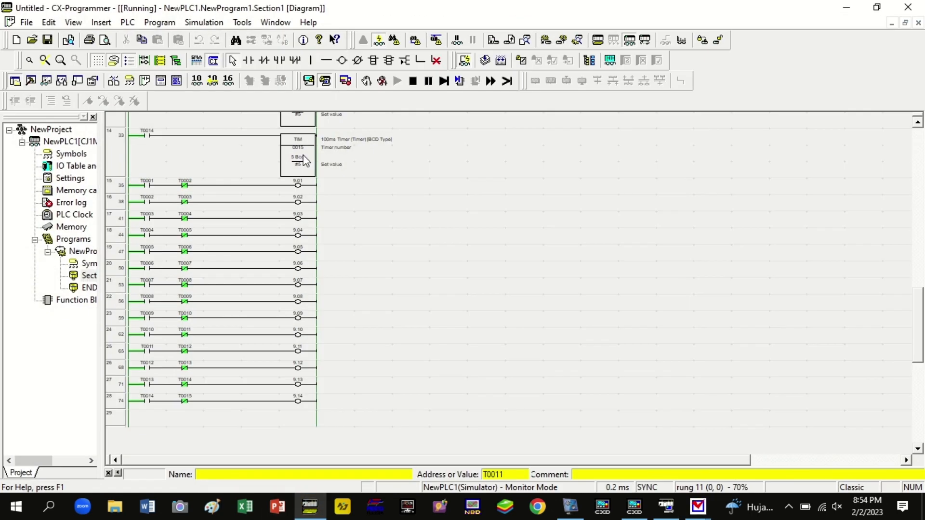
left_click(325, 81)
left_click(502, 281)
Copy timer rung 14 and insert an empty rung below it
left_click(121, 144)
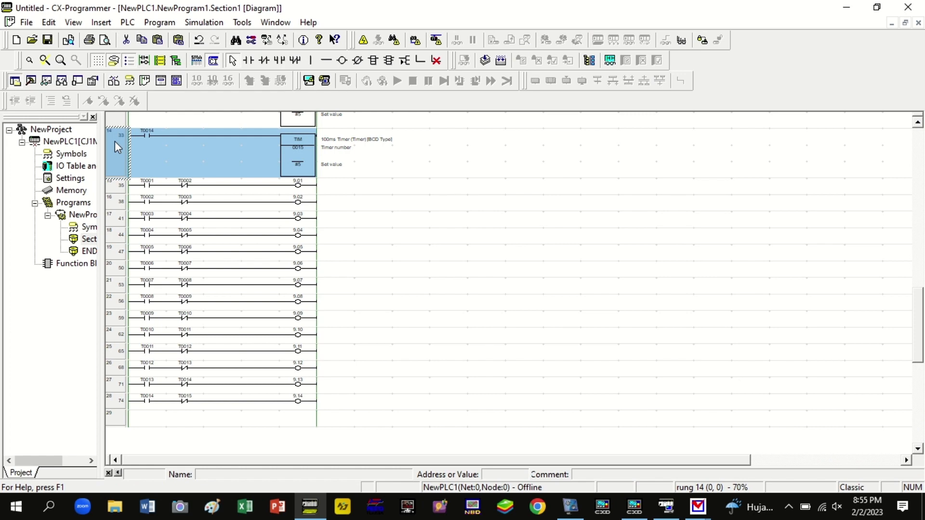
right_click(114, 141)
left_click(142, 243)
right_click(121, 156)
left_click(163, 390)
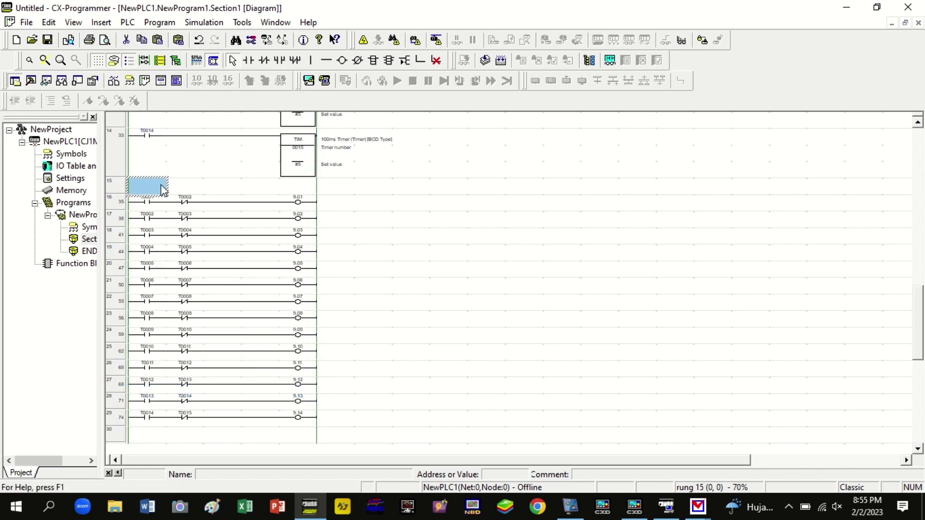
Paste the copied timer rung below rung 14 and change its contact to T0015
left_click(157, 46)
double_click(147, 185)
type("T0015")
key("Return")
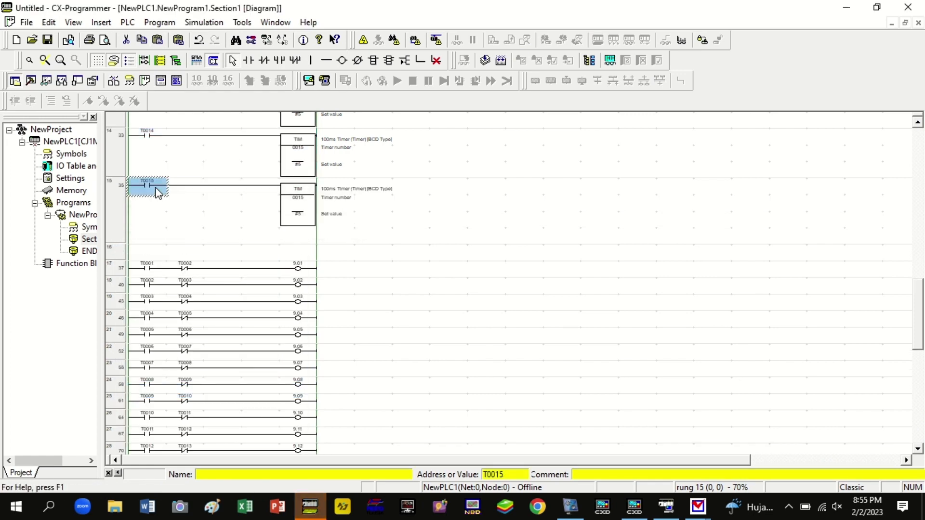
Change the timer instruction in rung 15 to timer number 16 with a set value of #5
key("Down")
key("Return")
type("16 #5")
key("Return")
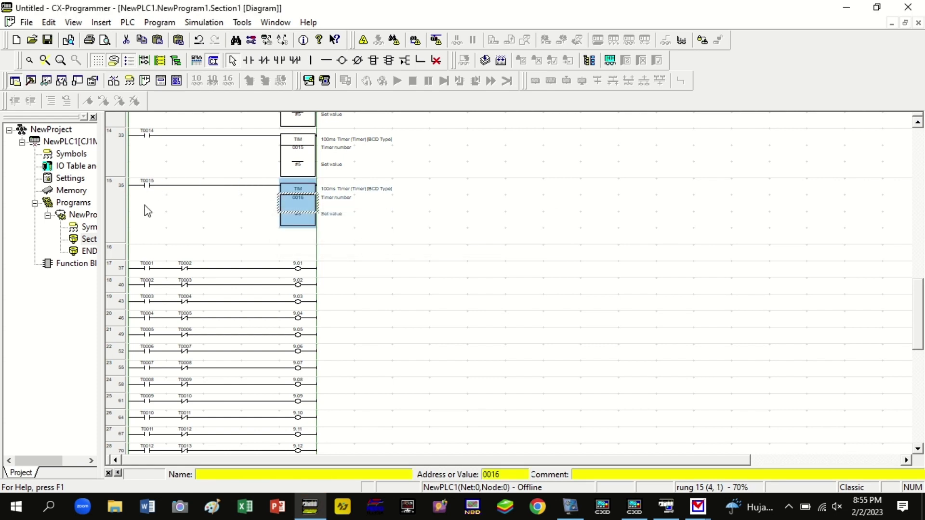
Add a closed contact T16 after the 9.00 contact in rung 0, ahead of timer 0001
scroll(254, 154, "up", 3)
left_click(264, 62)
scroll(222, 166, "up", 12)
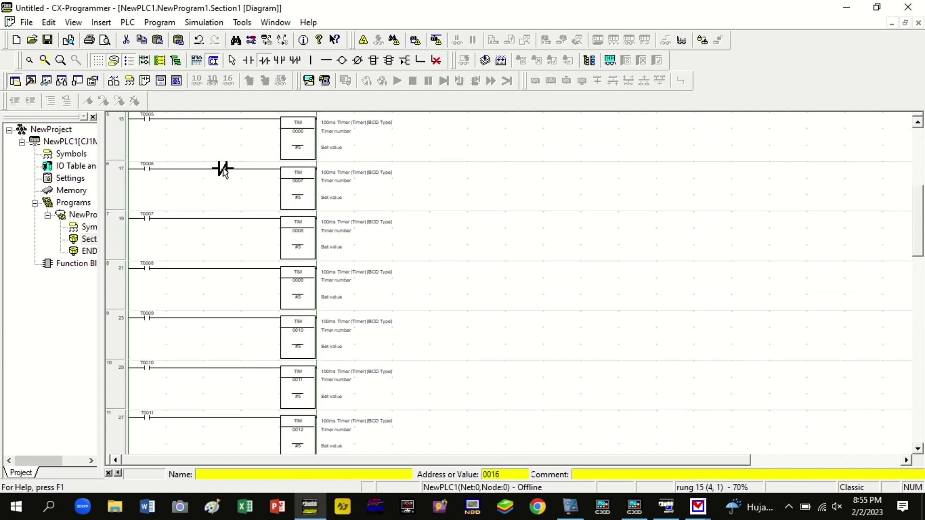
left_click(190, 136)
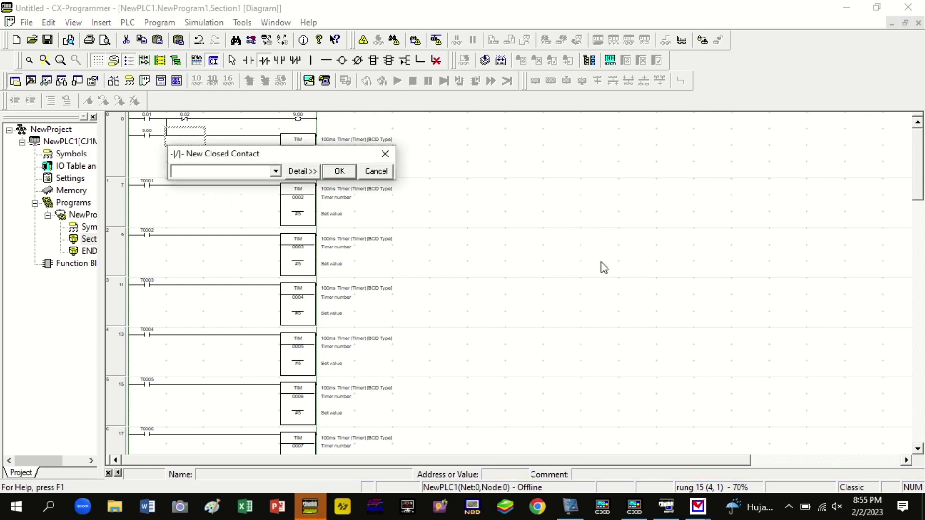
type("t16")
key("Return")
Start the PLC-PT integrated simulation with the updated ladder, run the barrel sequence and stop it with the red pushbutton
left_click(698, 508)
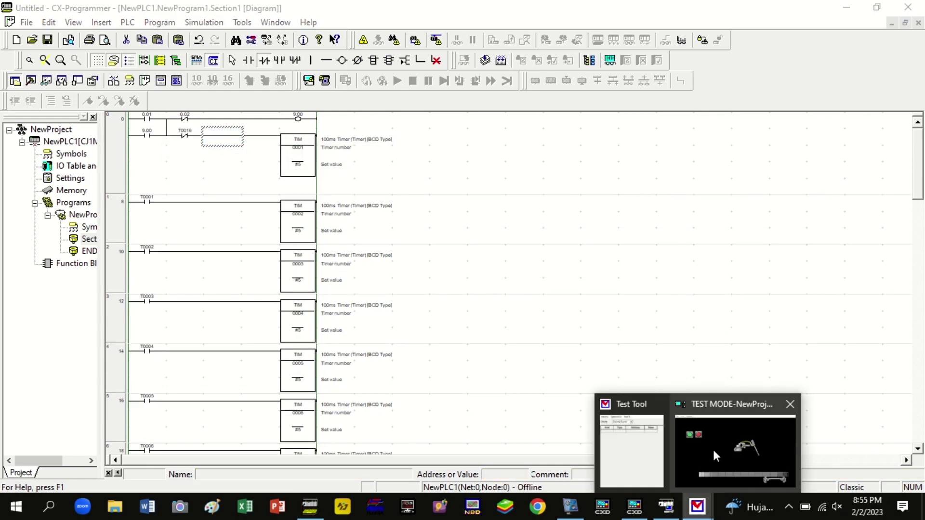
left_click(714, 454)
left_click(326, 96)
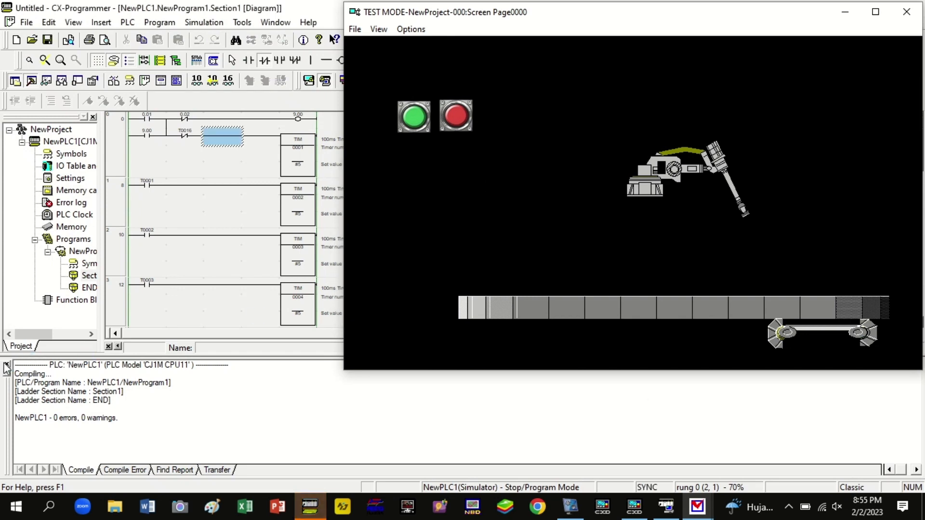
left_click(7, 365)
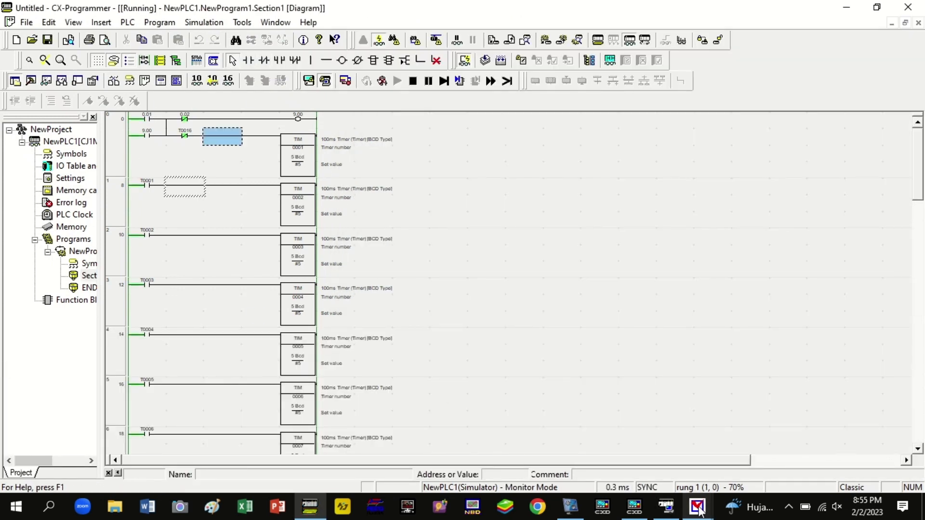
left_click(700, 512)
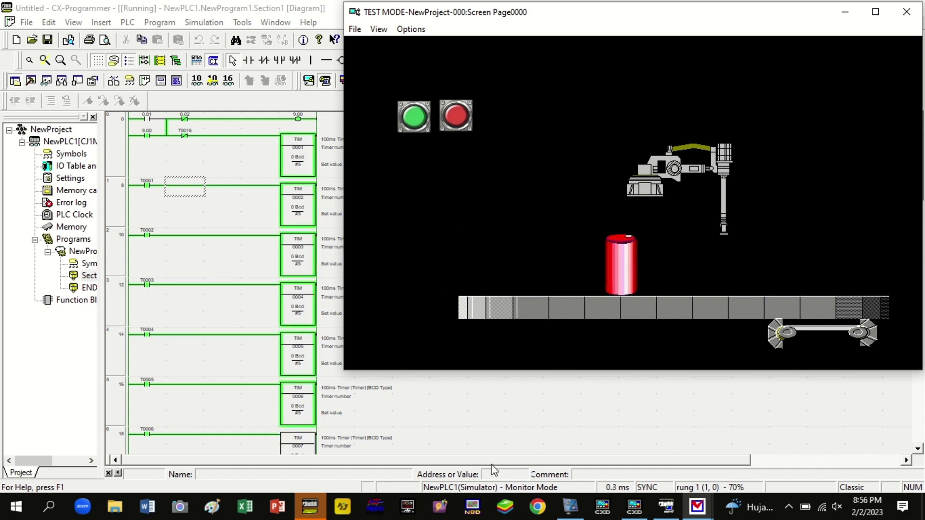
left_click(452, 117)
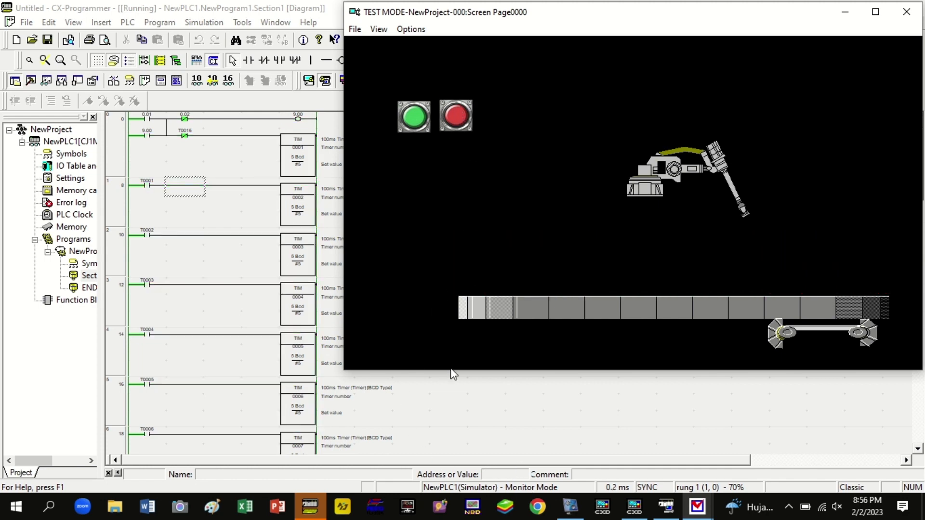
Close the test screen and set the robot arm lamp in CX-Designer to indirect display, shown when address 9.09 is ON
left_click(906, 12)
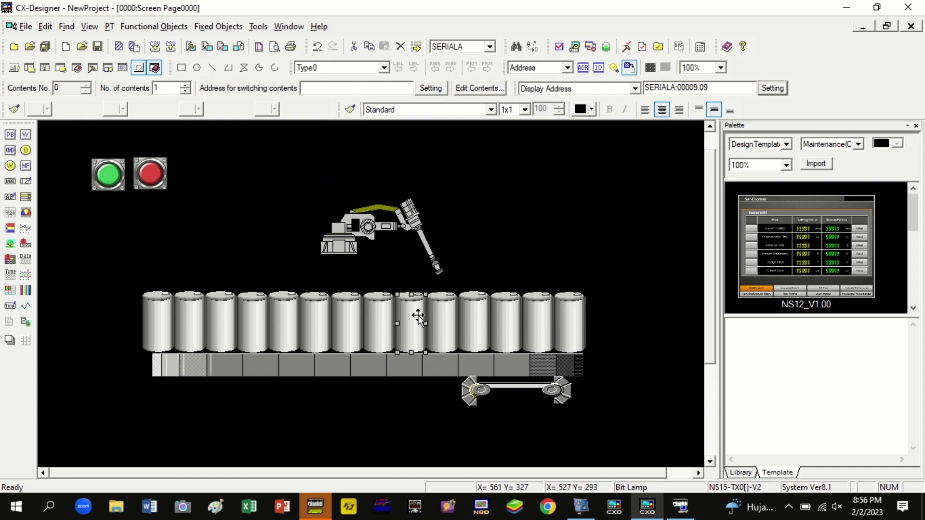
double_click(419, 318)
left_click(446, 71)
left_click(271, 197)
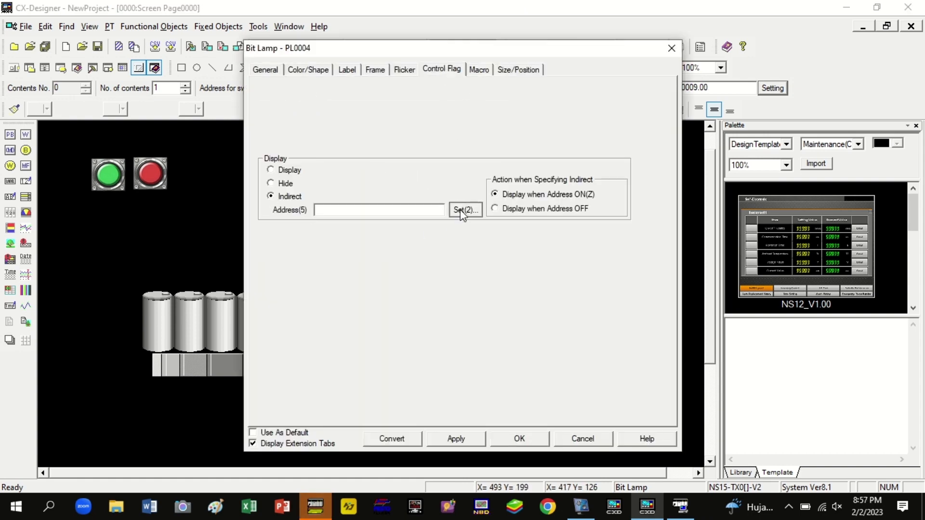
left_click(465, 209)
left_click(563, 420)
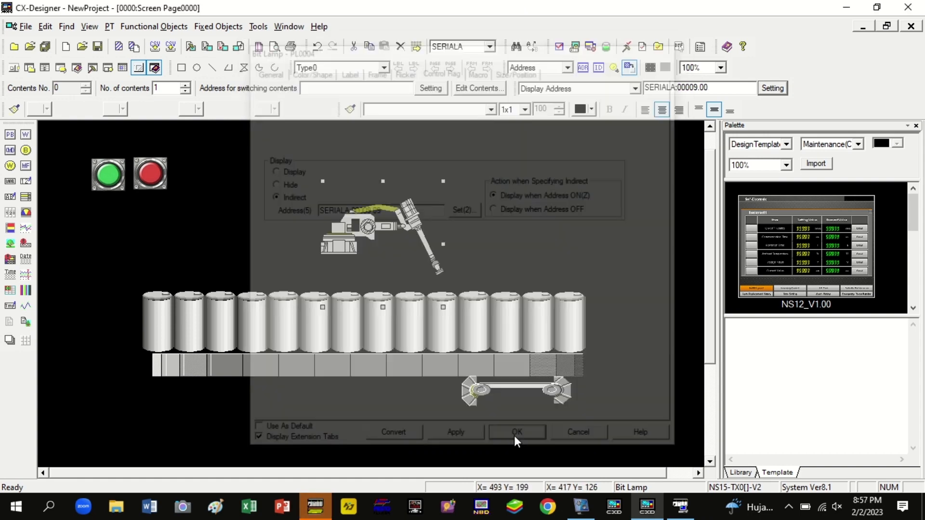
left_click(519, 438)
Test the screen against the simulator, starting the sequence with the green pushbutton and stopping it with the red one
left_click(573, 46)
left_click(439, 275)
left_click(527, 295)
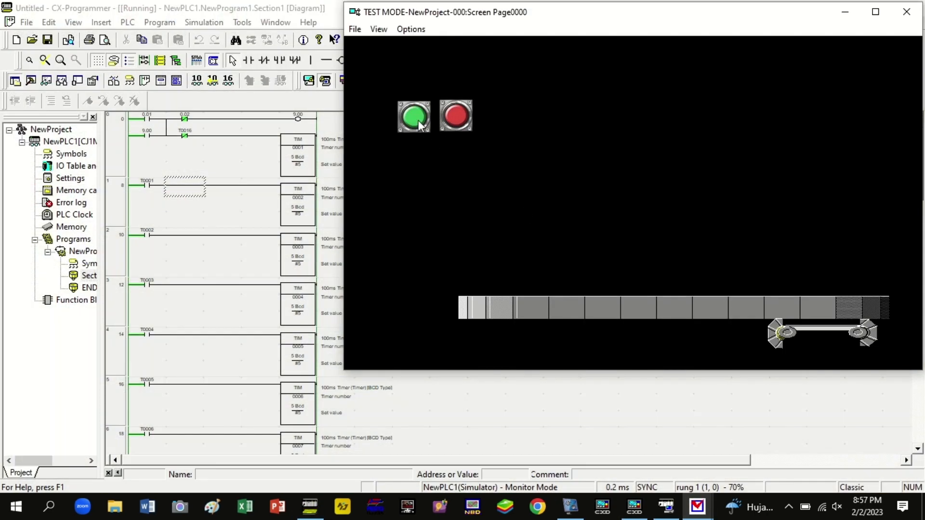
left_click(418, 120)
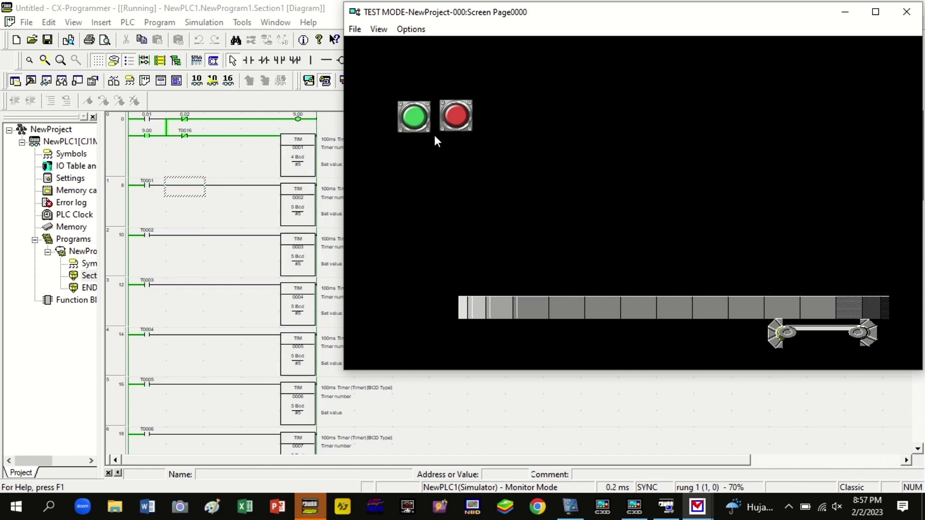
left_click(457, 116)
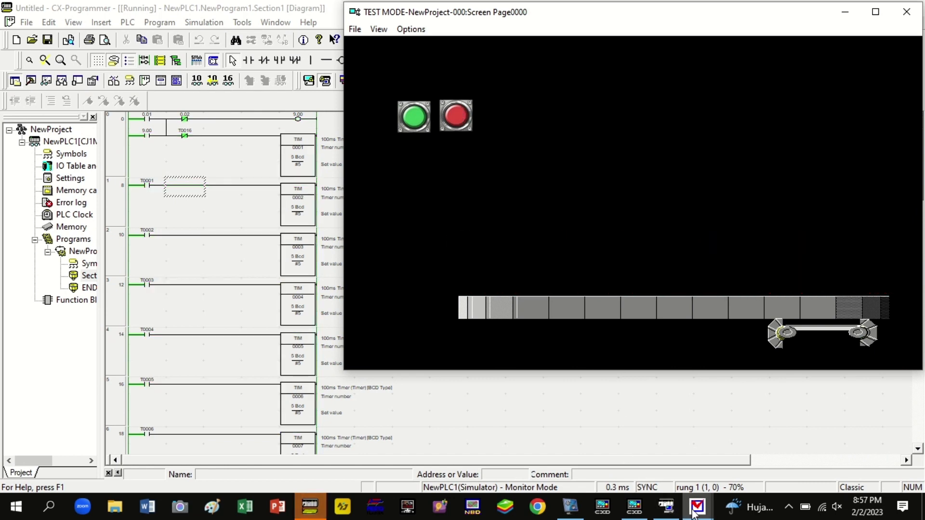
Close the test screen, return to CX-Designer, set the robot arm lamp back to Display and check its display address
left_click(907, 12)
left_click(429, 285)
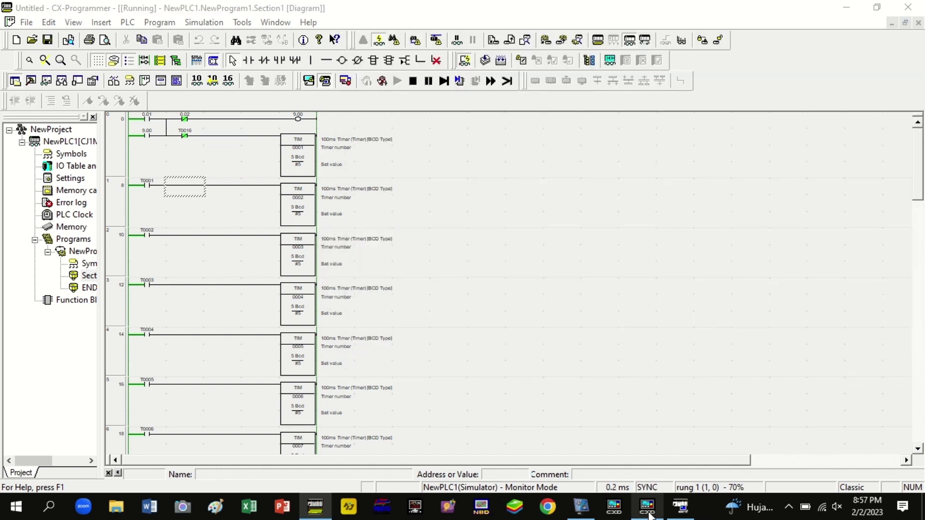
left_click(634, 506)
double_click(410, 207)
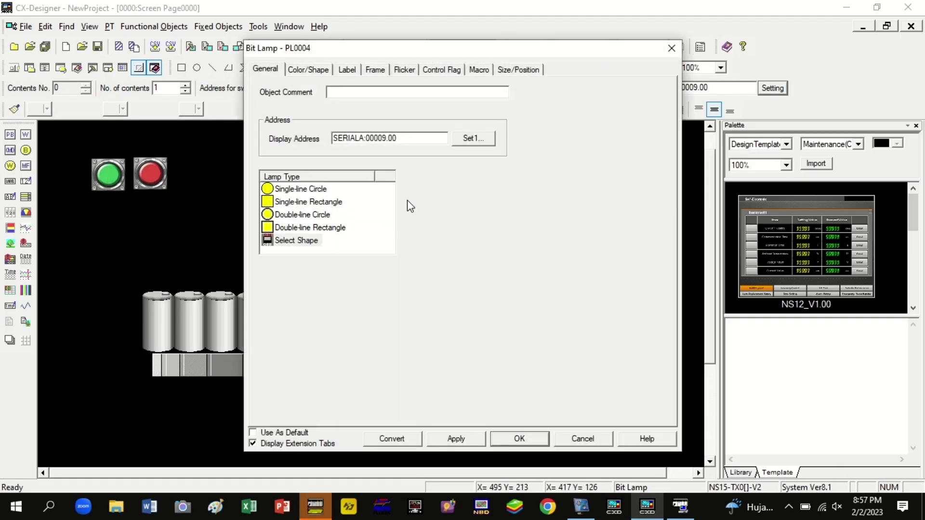
left_click(442, 70)
left_click(271, 170)
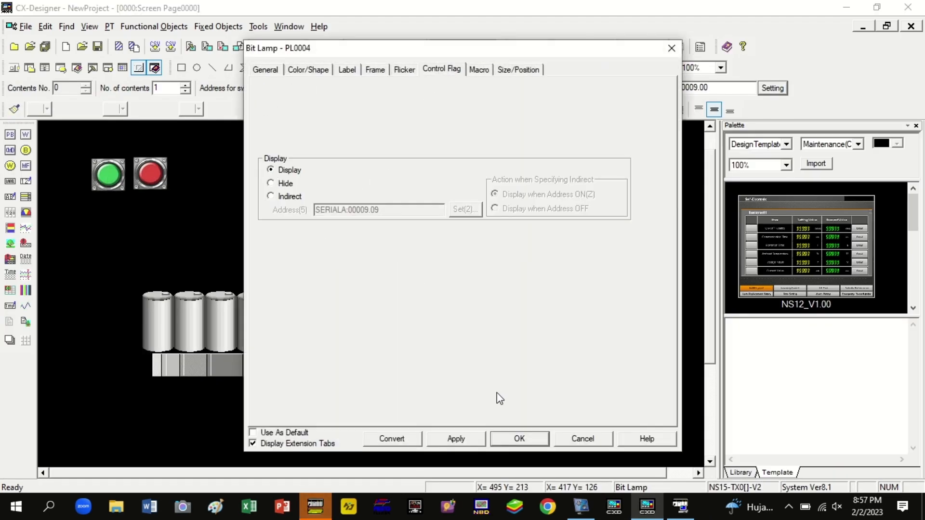
left_click(518, 439)
double_click(402, 213)
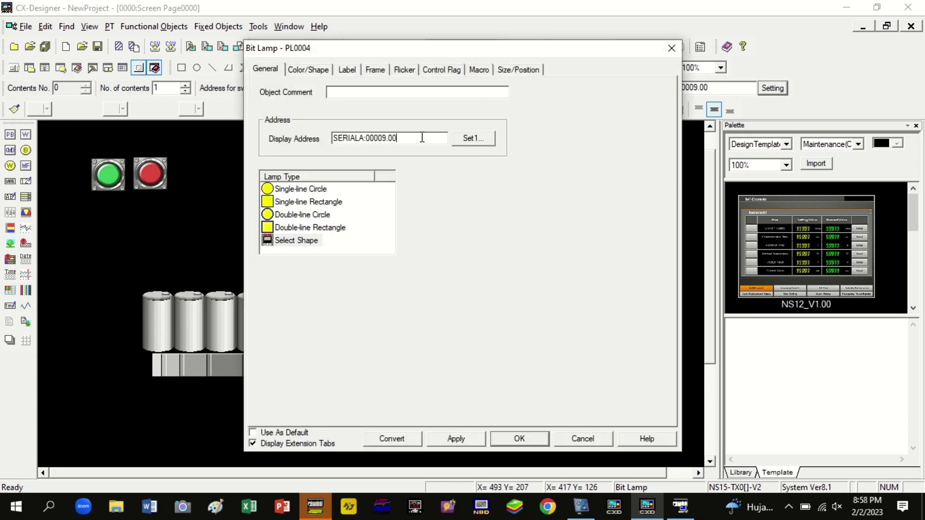
key("Return")
Run the screen in test mode again and operate the red pushbutton while the barrel sequence is running
left_click(574, 46)
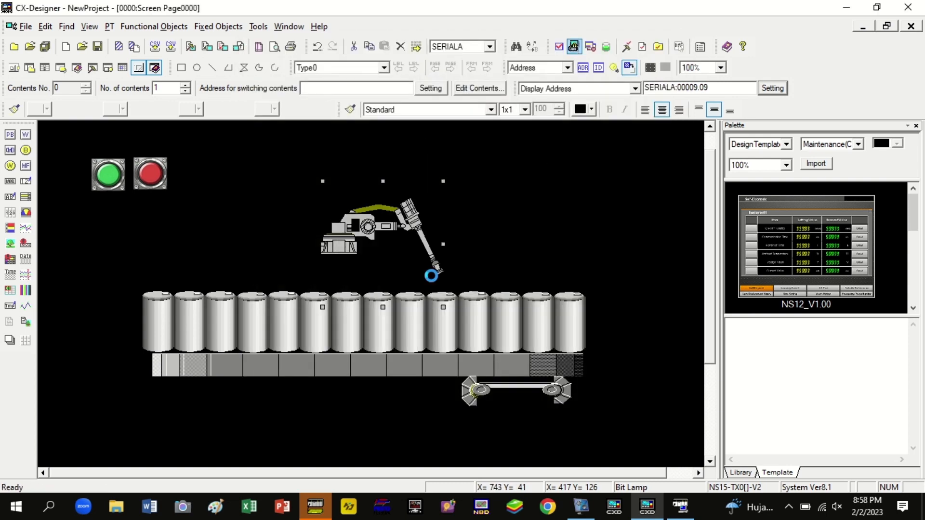
left_click(530, 294)
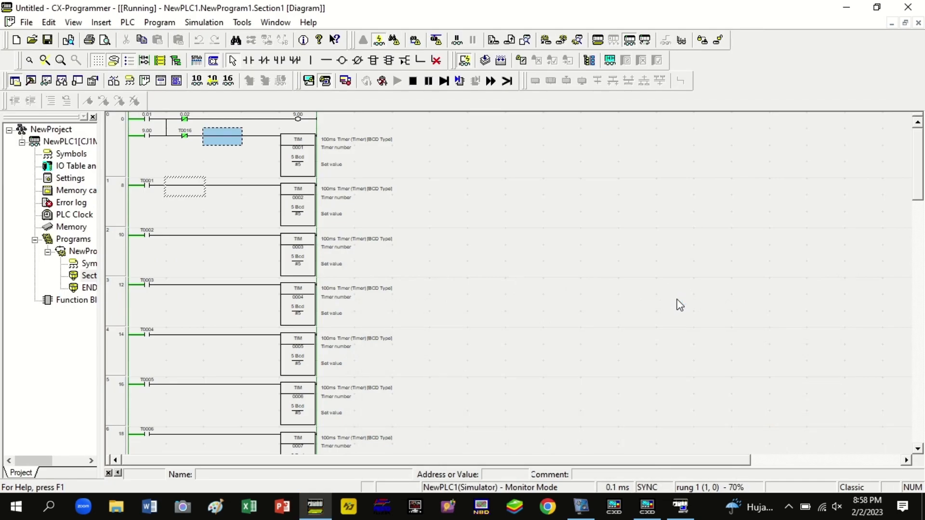
left_click(697, 506)
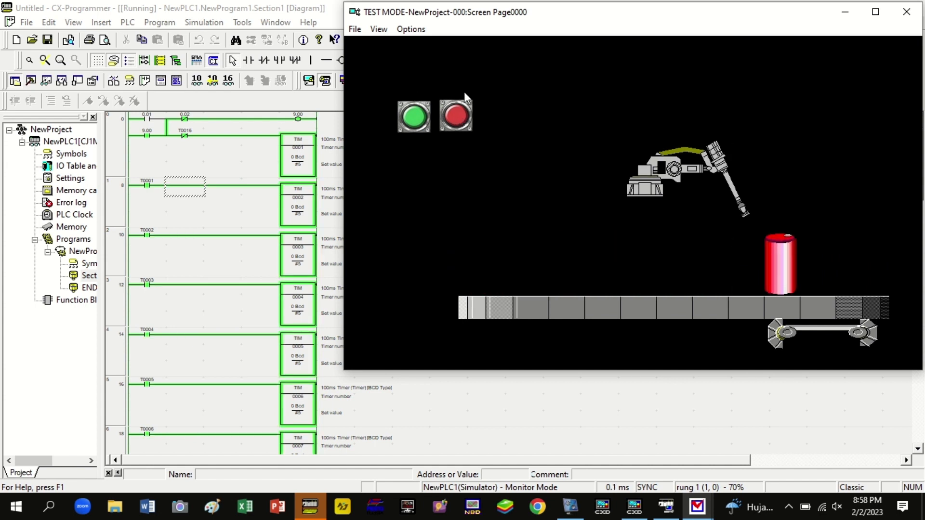
left_click(456, 115)
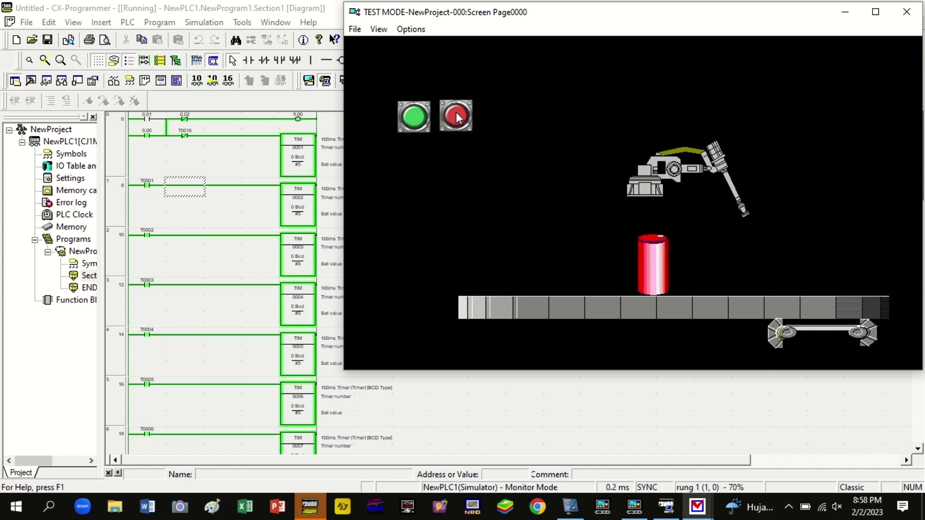
Examine the timer and output rungs down to output 9.11 during the barrel run, and stop the sequence
scroll(267, 294, "down", 6)
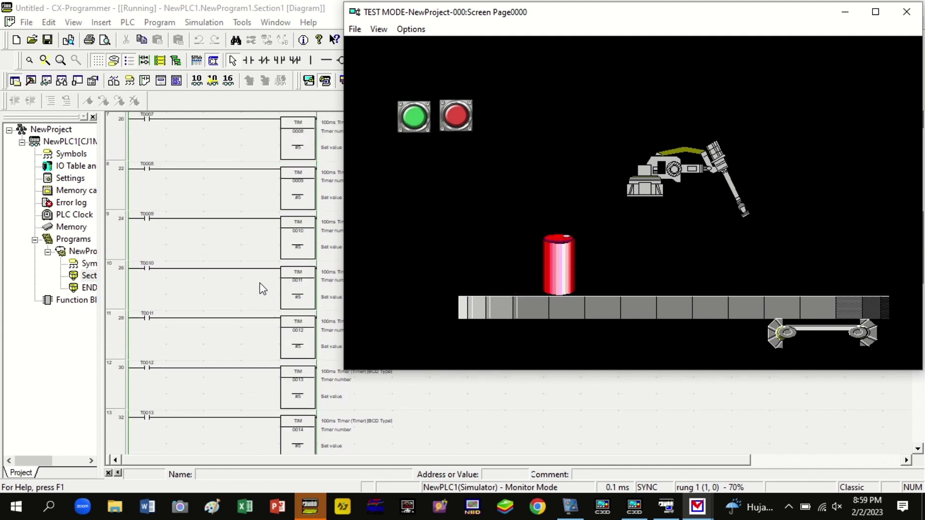
scroll(259, 284, "down", 6)
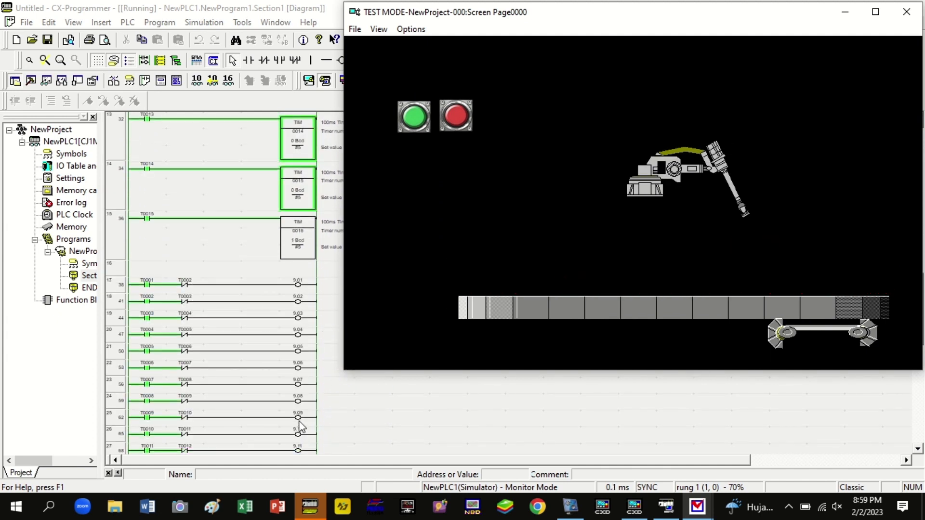
left_click(457, 120)
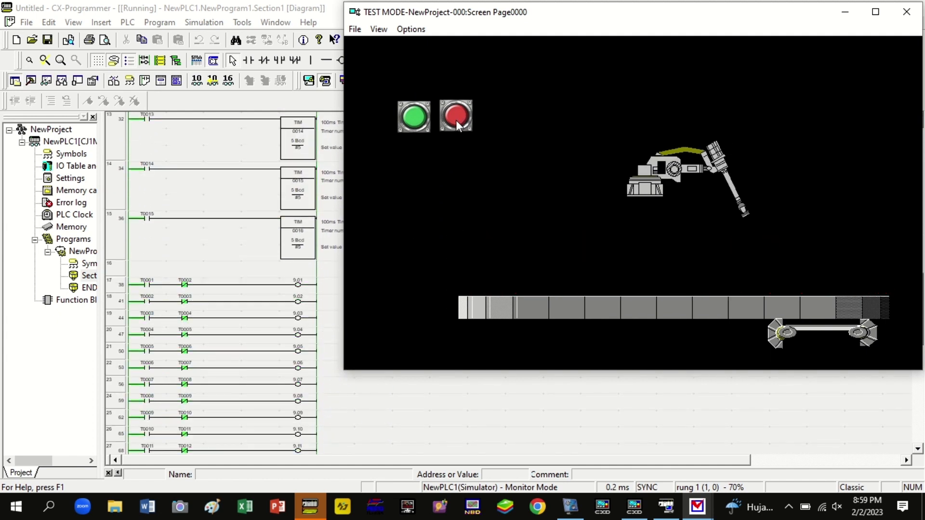
Switch to CX-Programmer and take the ladder program offline from the simulator
left_click(311, 507)
scroll(308, 270, "up", 1)
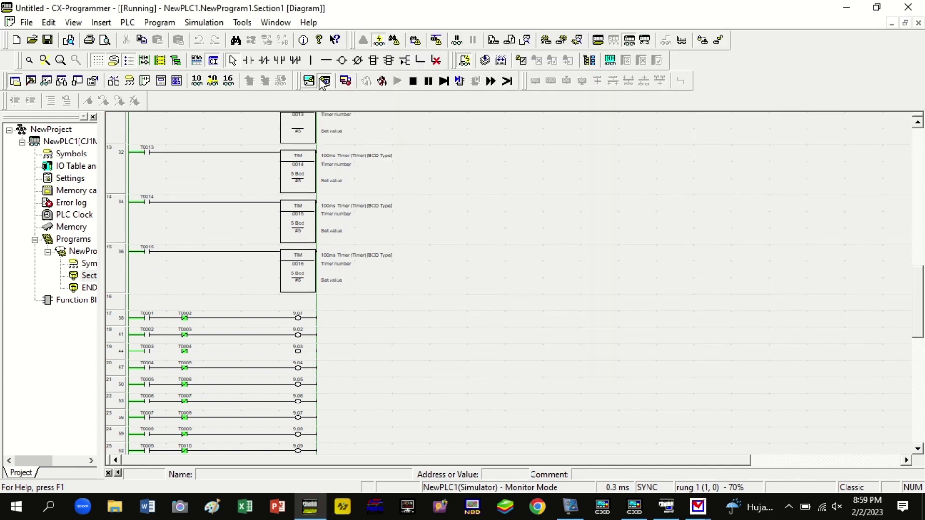
left_click(325, 81)
key("Return")
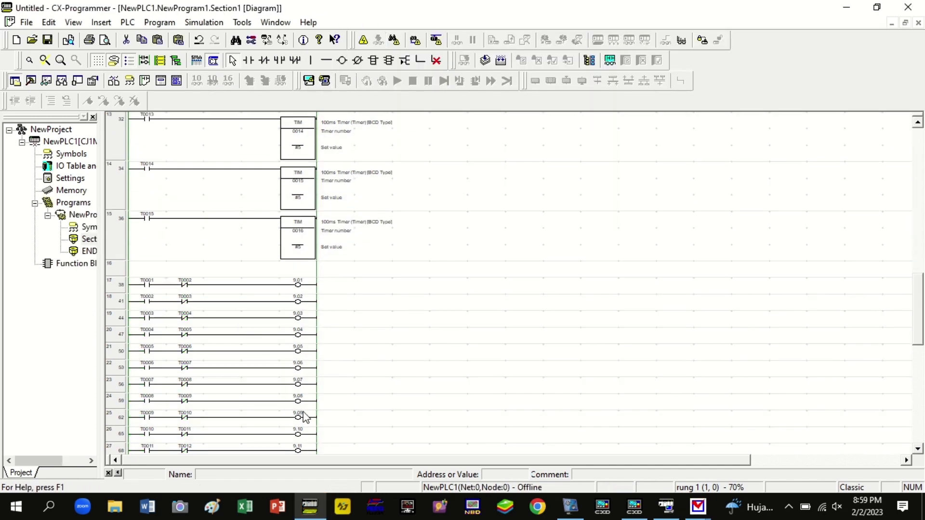
Set the set value of timer 0010 in rung 9 to #15
scroll(309, 322, "up", 5)
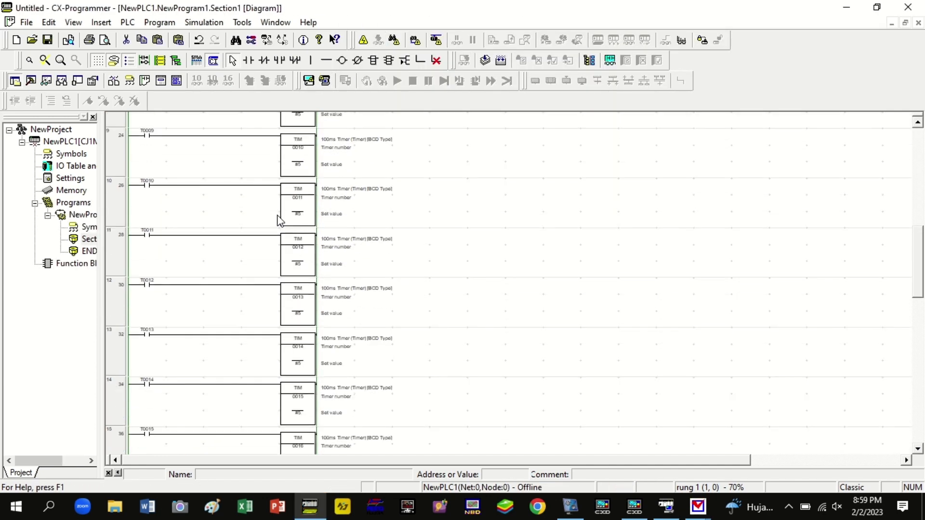
double_click(302, 165)
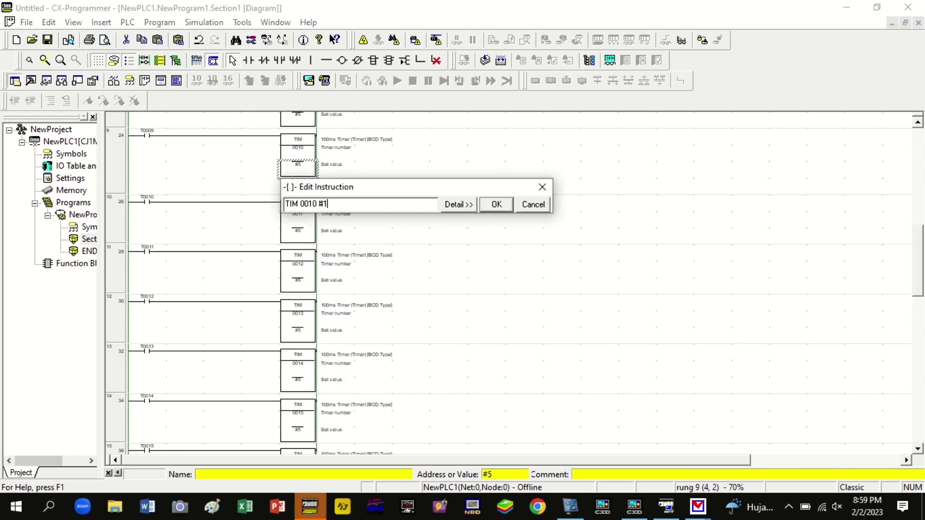
key("Return")
Start the integrated simulation with the longer timer 0010 delay, try it on the test screen and close that screen
left_click(326, 80)
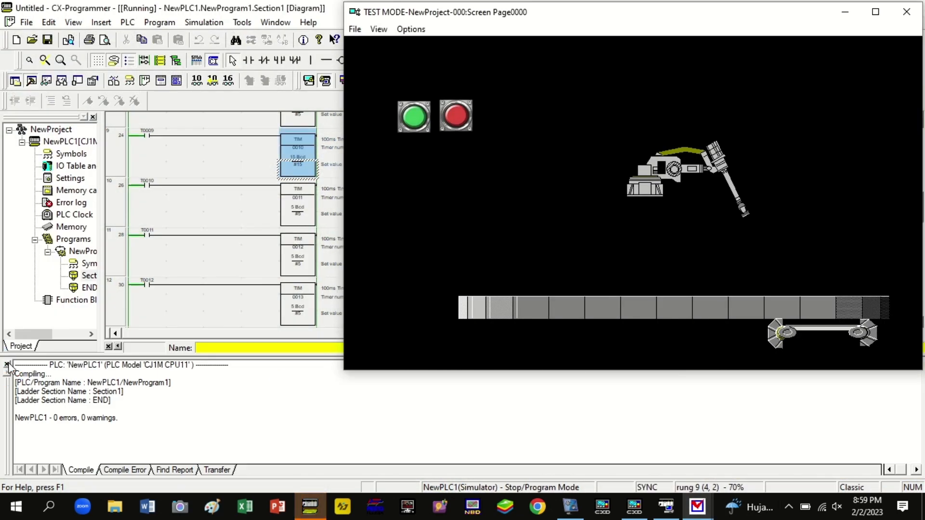
left_click(7, 365)
left_click(697, 507)
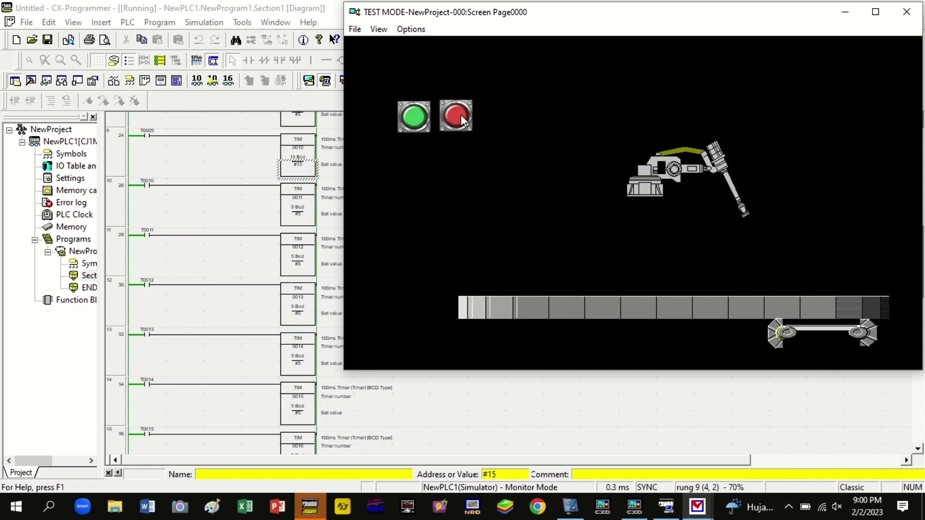
left_click(907, 16)
left_click(440, 285)
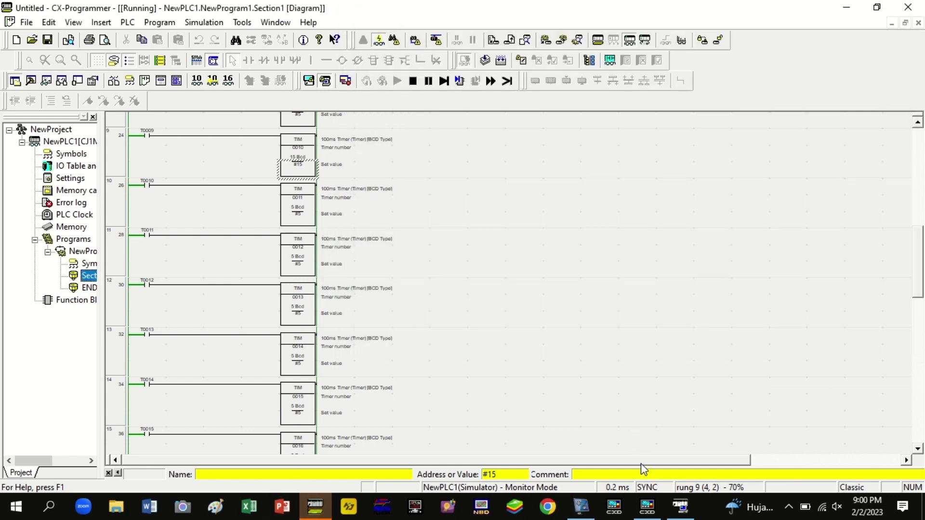
Switch to CX-Designer and set the ON shape of the barrel lamp at 9.01 to the grey upright tank from PipesandValve Tanks
left_click(645, 505)
double_click(160, 329)
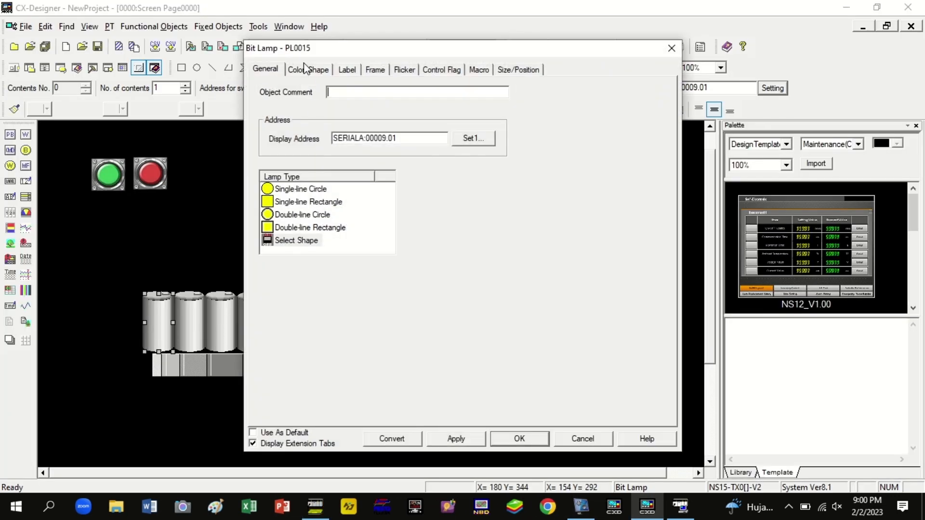
left_click(304, 69)
left_click(305, 187)
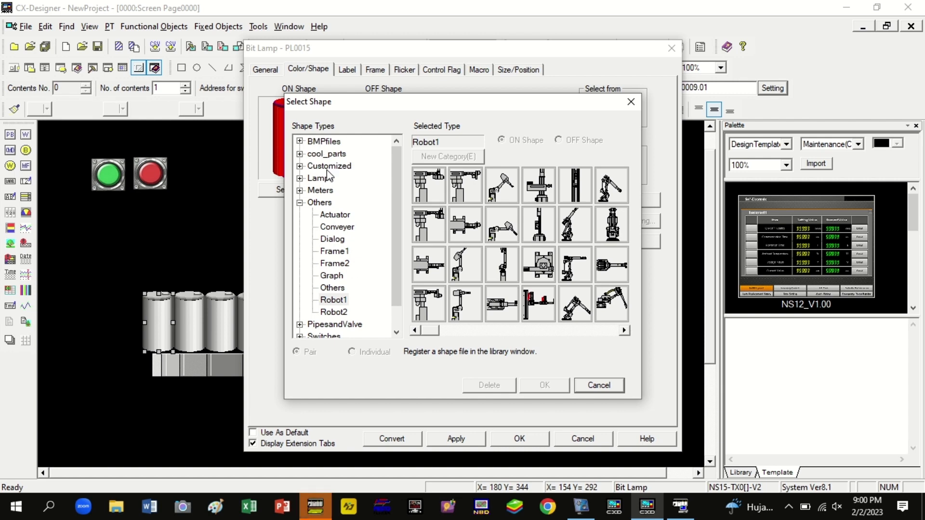
double_click(318, 142)
scroll(311, 287, "down", 15)
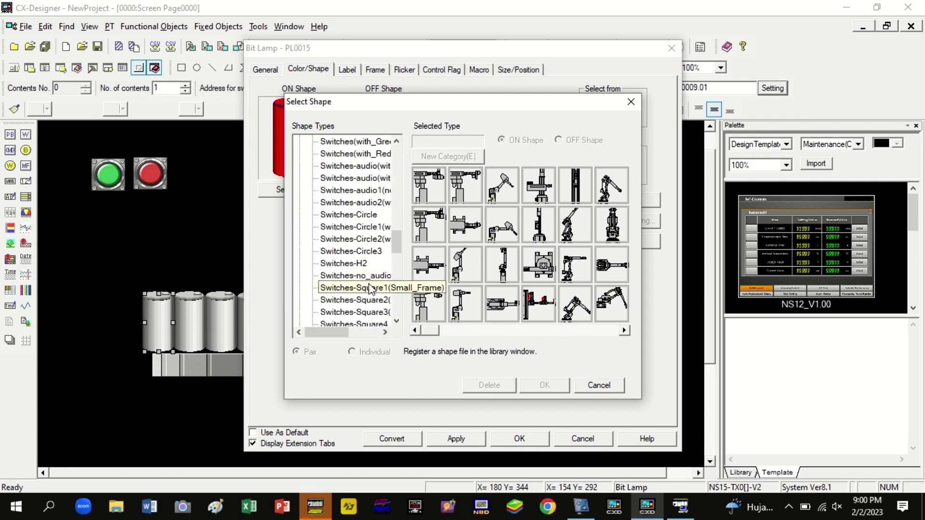
left_click(334, 251)
left_click(335, 264)
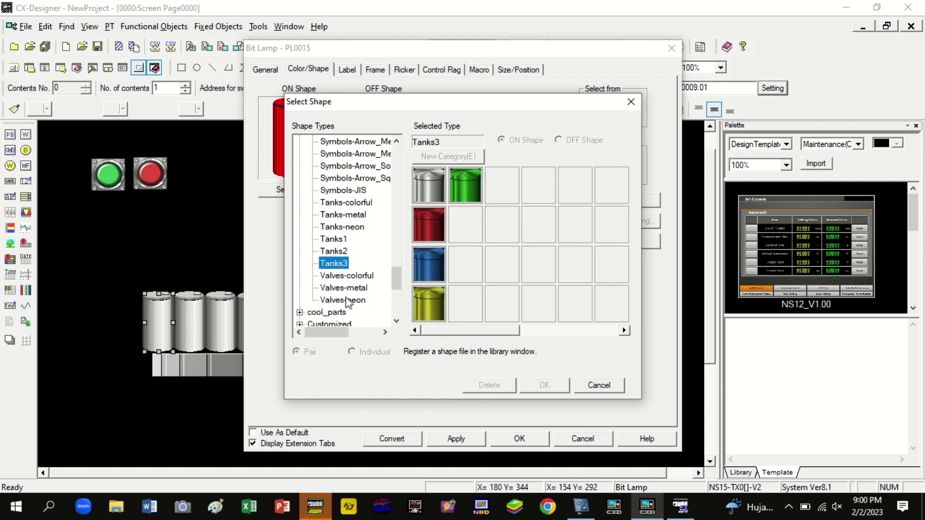
scroll(346, 302, "down", 5)
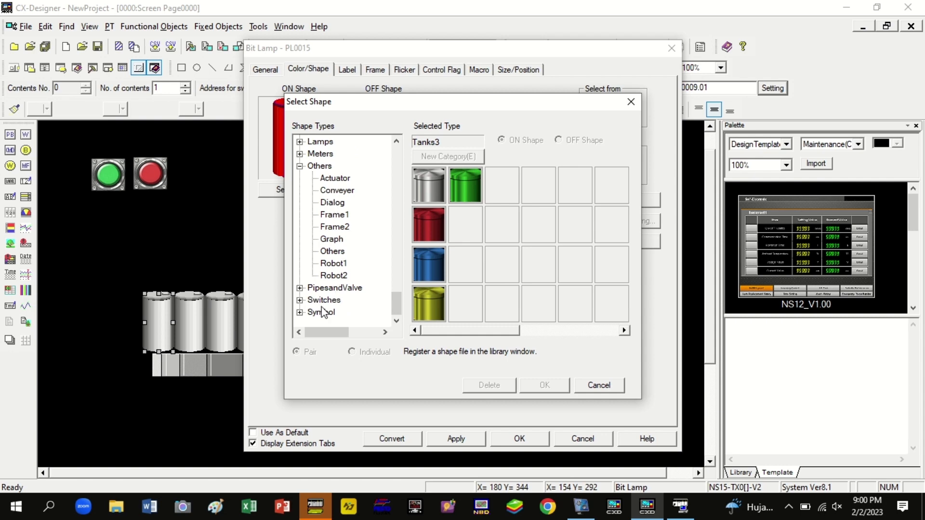
double_click(326, 289)
left_click(331, 287)
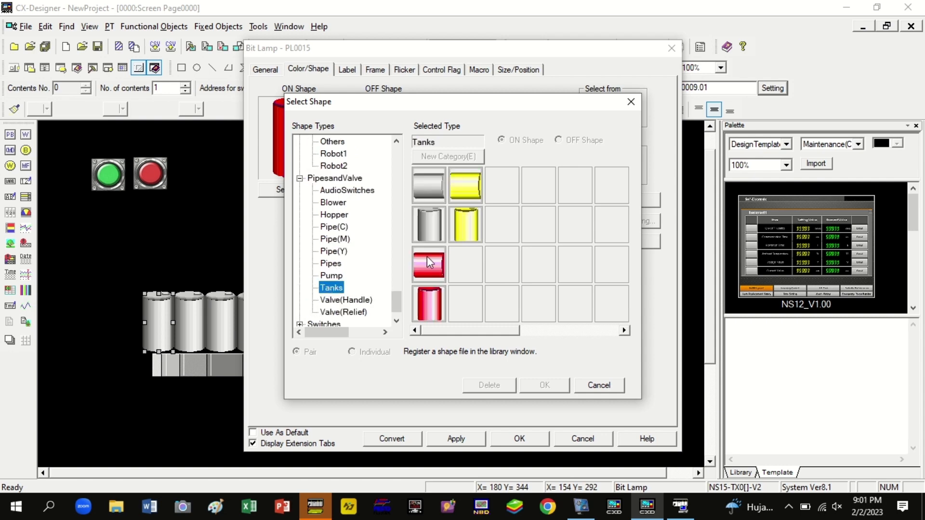
left_click(532, 387)
left_click(539, 438)
Set the ON shape of the second barrel lamp, at address 9.02, to the grey upright tank
double_click(190, 325)
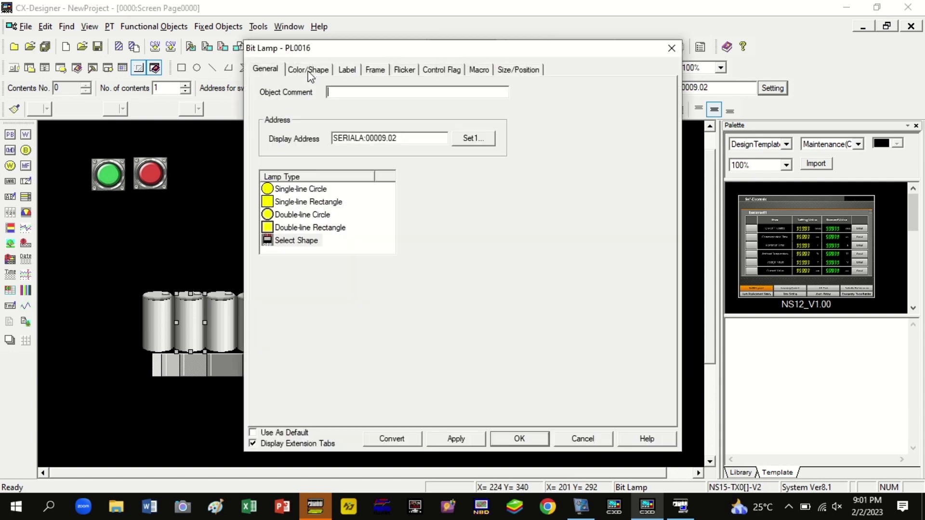
left_click(310, 73)
left_click(309, 194)
left_click(429, 226)
left_click(543, 384)
left_click(520, 438)
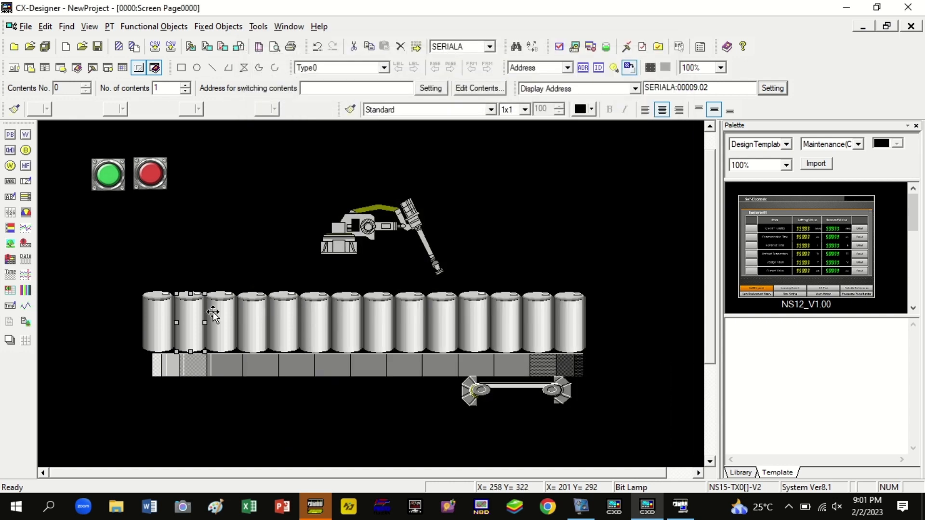
Change the ON shape of the barrel lamp at 9.03 to the grey upright tank
double_click(215, 321)
left_click(309, 69)
left_click(307, 189)
left_click(429, 226)
left_click(541, 383)
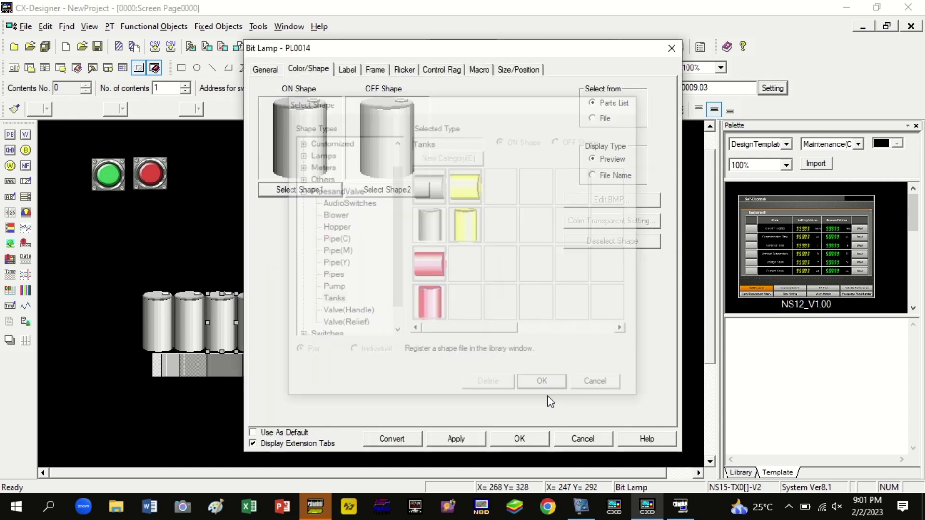
left_click(519, 439)
Change the ON shape of the barrel lamp at 9.04 to the grey upright tank
double_click(259, 329)
left_click(308, 69)
left_click(307, 189)
left_click(429, 225)
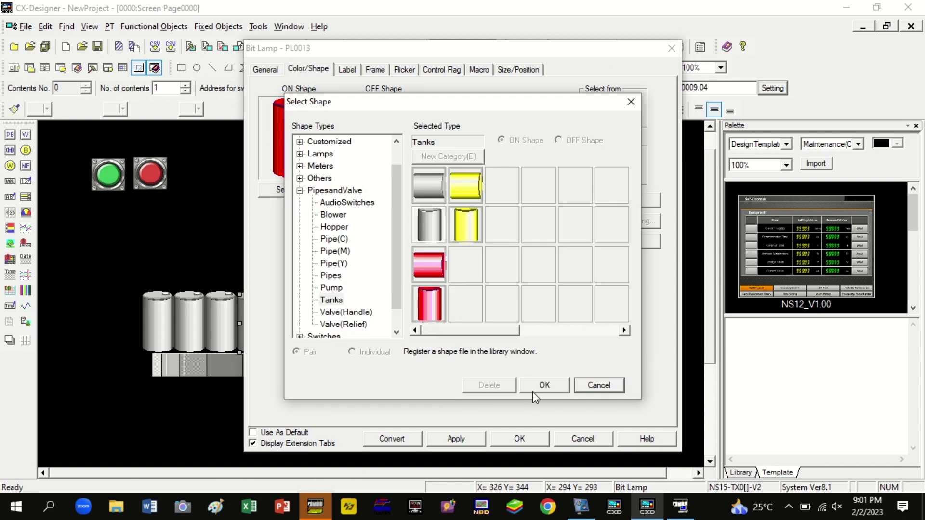
left_click(541, 384)
left_click(519, 438)
Change the ON shape of the barrel lamp at 9.05 to the grey upright tank
double_click(280, 317)
left_click(308, 70)
left_click(308, 189)
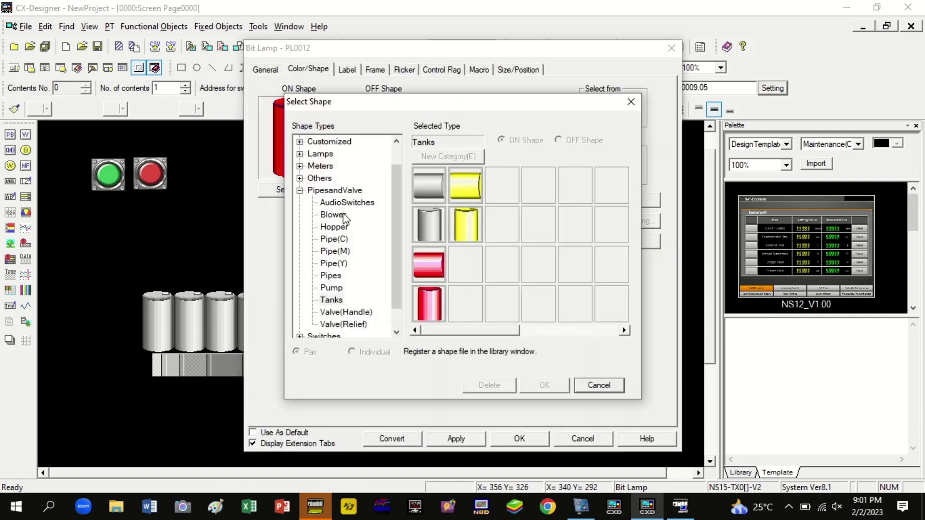
left_click(542, 385)
left_click(519, 438)
Change the ON shape of the barrel lamp at 9.06 to the grey upright tank
double_click(305, 326)
left_click(308, 69)
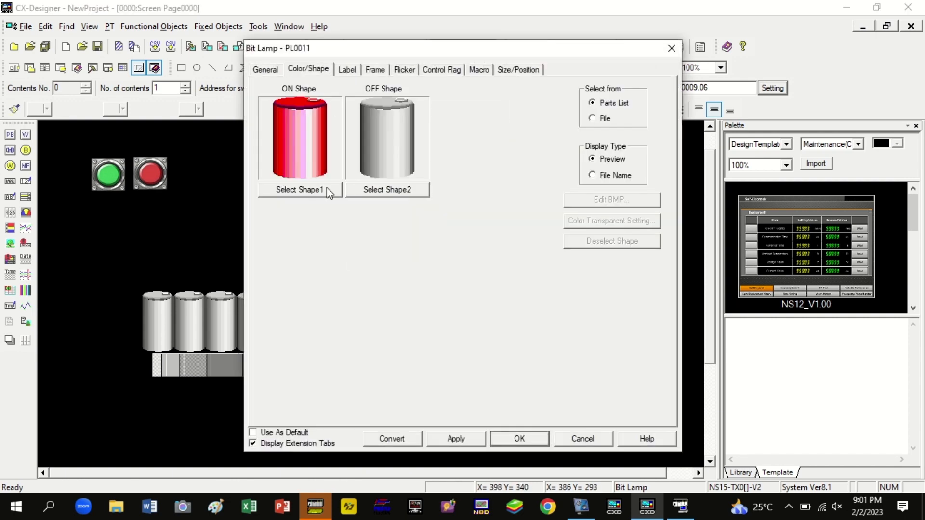
left_click(324, 188)
left_click(433, 235)
left_click(542, 385)
left_click(519, 439)
Change the ON shape of the barrel lamp at 9.07 to the grey upright tank
double_click(337, 328)
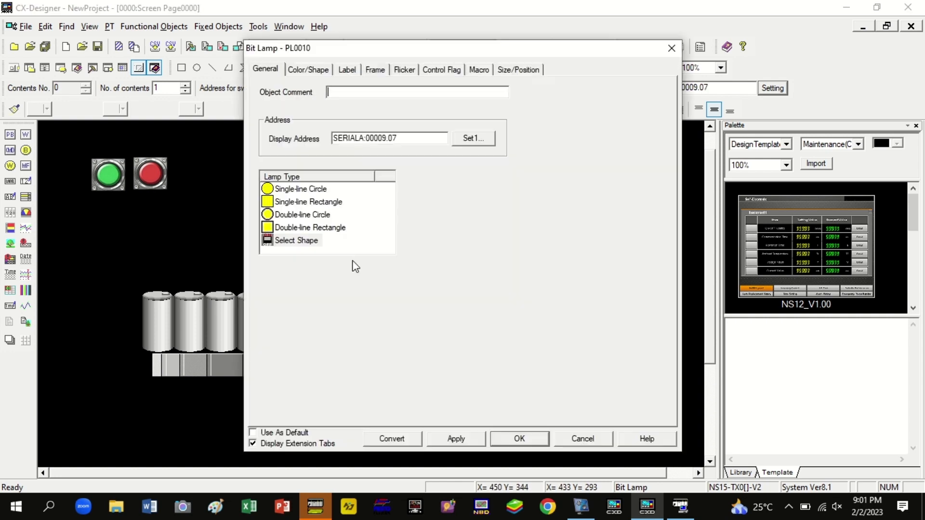
left_click(321, 70)
left_click(308, 189)
left_click(433, 235)
left_click(542, 384)
left_click(519, 438)
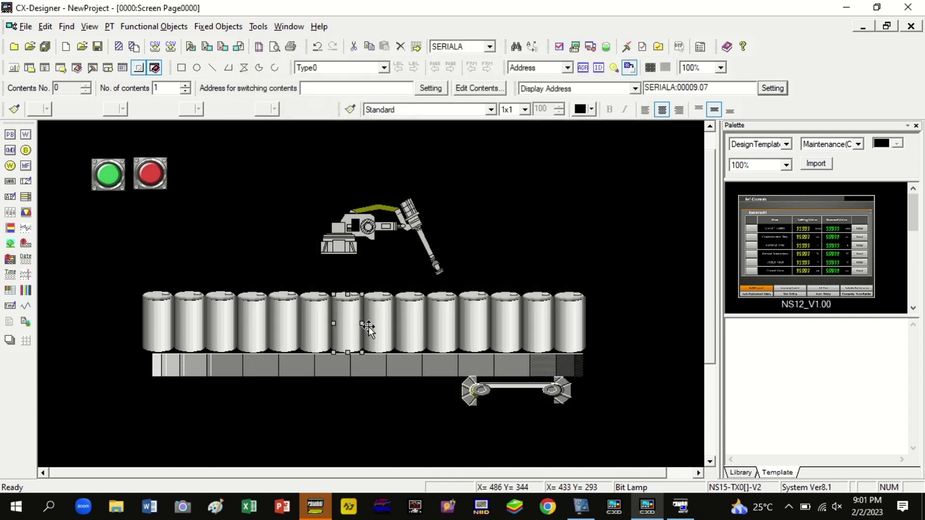
Change the ON shape of the barrel lamp at 9.08 to the grey upright tank
double_click(368, 327)
left_click(308, 70)
left_click(321, 189)
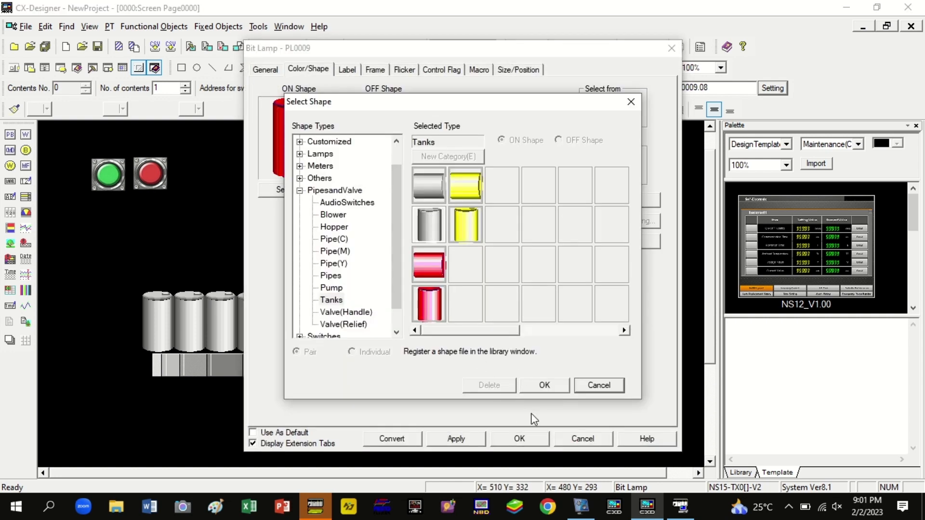
left_click(542, 385)
left_click(525, 439)
Save all screen changes and start test mode, showing the test screen over the output rungs of the ladder program
left_click(573, 48)
left_click(434, 276)
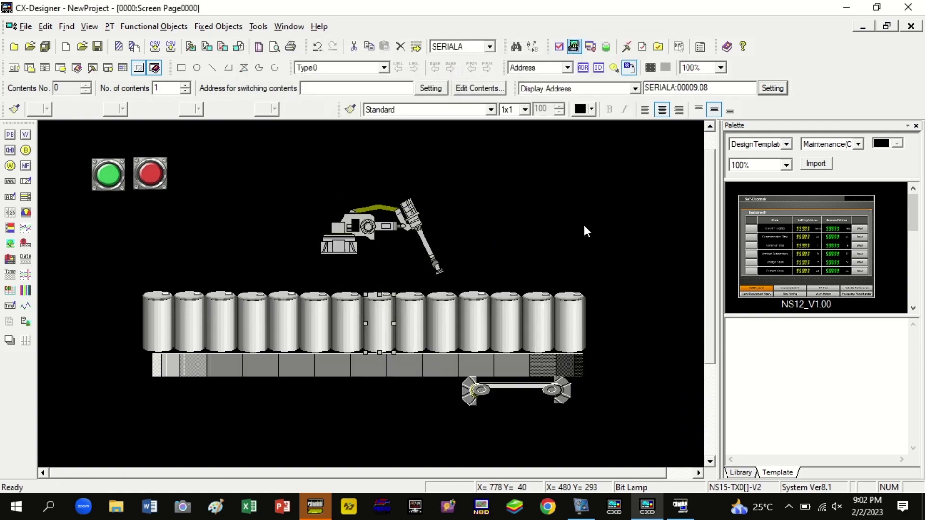
left_click(544, 296)
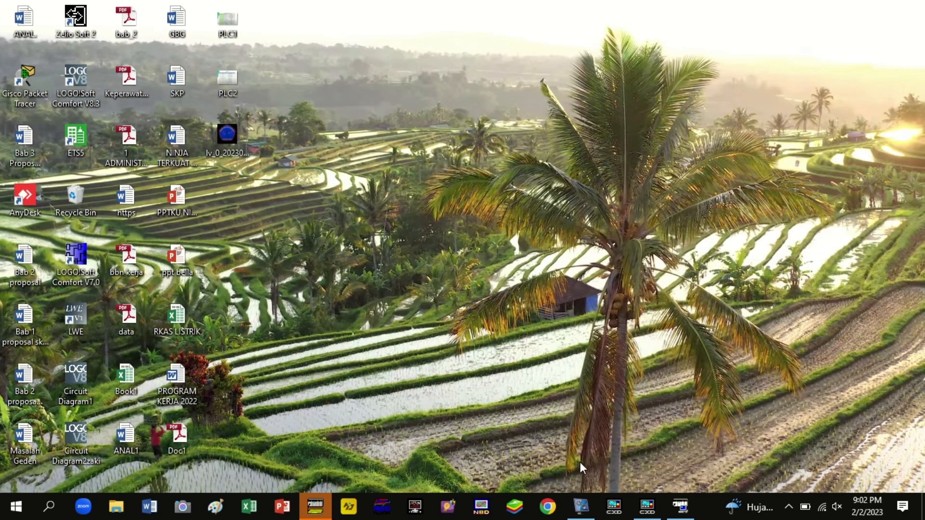
scroll(342, 303, "down", 2)
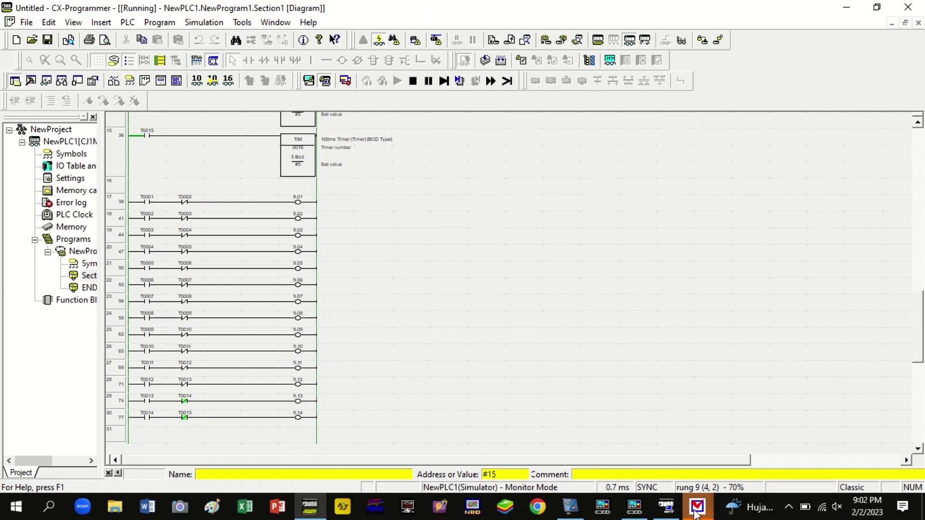
left_click(697, 509)
left_click(648, 443)
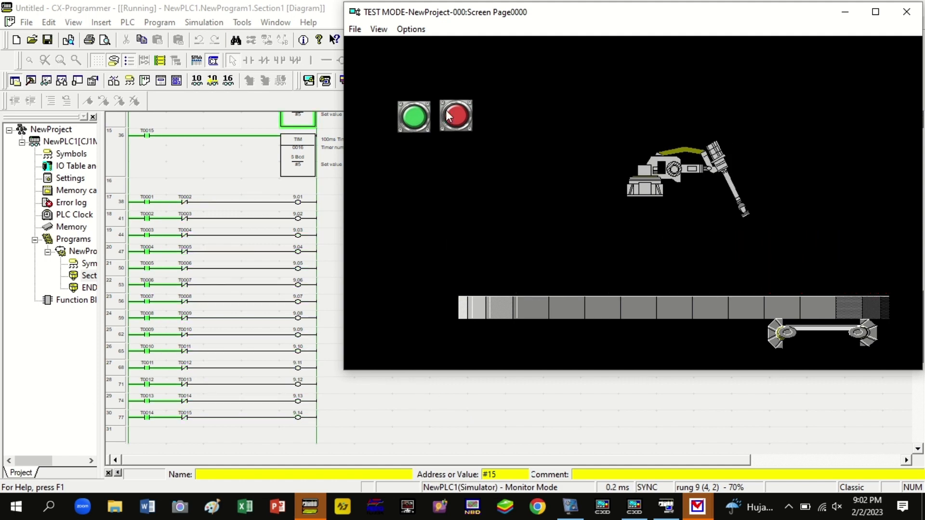
Close the test screen and examine the ladder from the output rungs up to the first rung
scroll(286, 222, "up", 2)
scroll(285, 222, "up", 2)
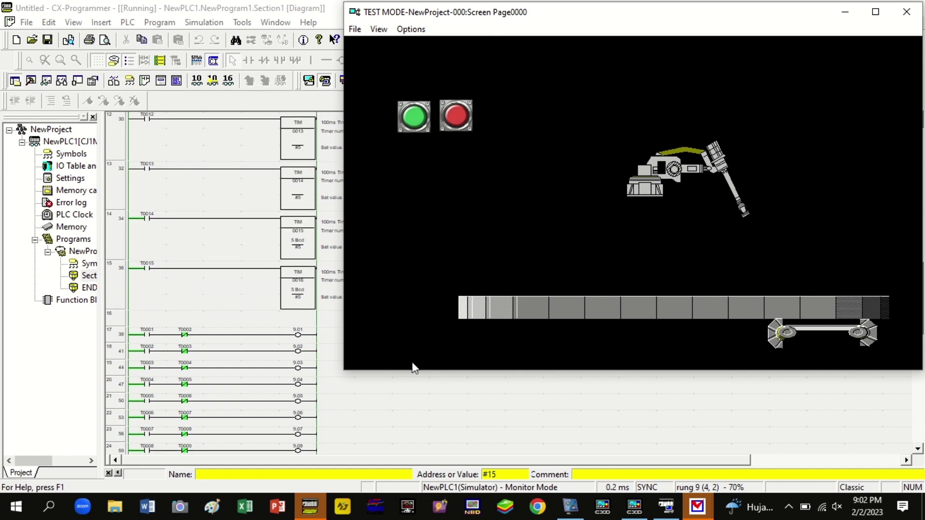
left_click(907, 13)
left_click(426, 285)
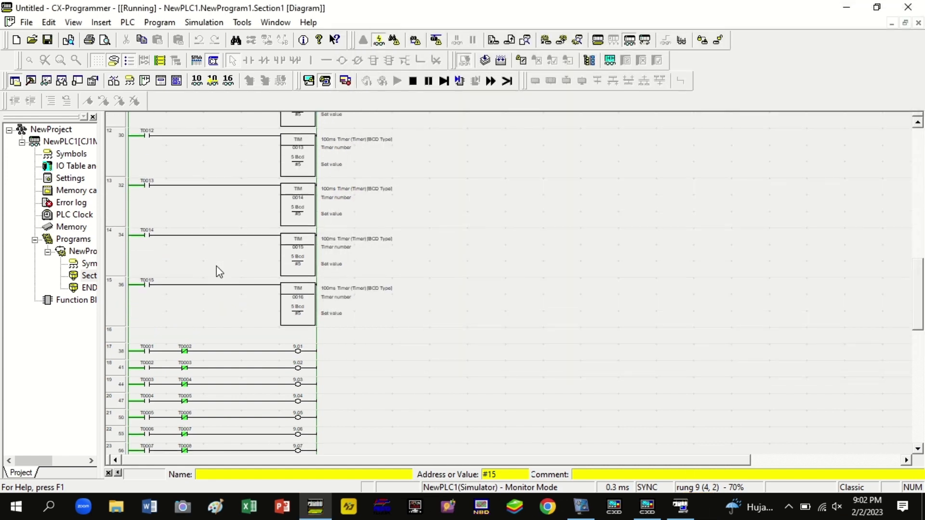
scroll(216, 272, "up", 15)
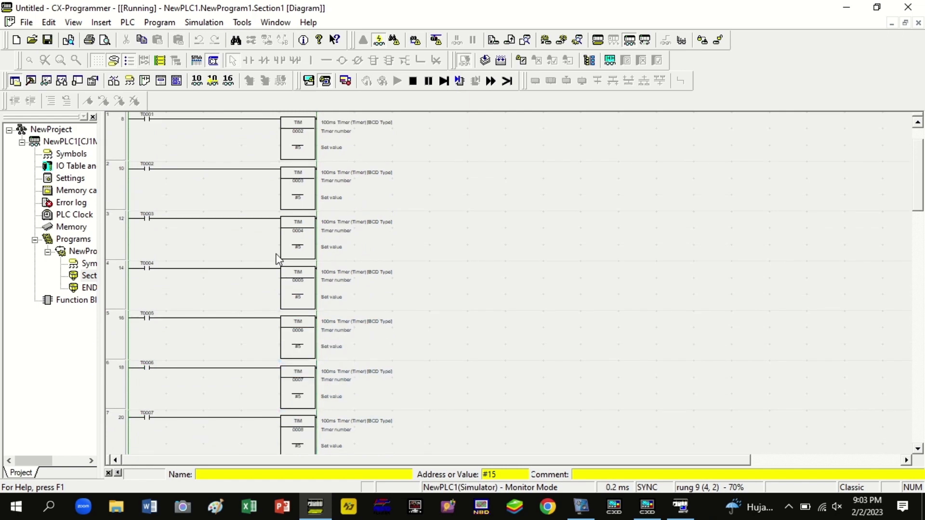
scroll(278, 259, "up", 2)
Switch to CX-Designer and set the display address of the long conveyor belt lamp to word 9, bit 0
left_click(648, 512)
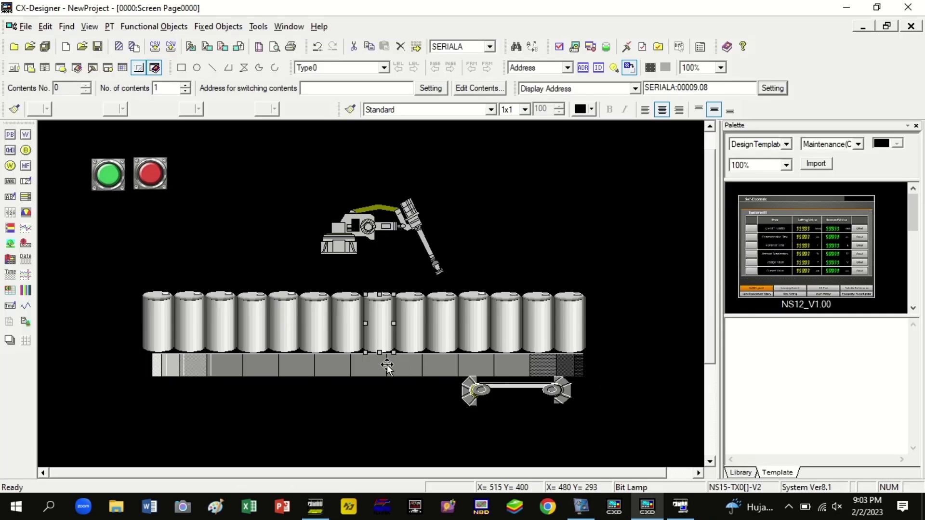
double_click(387, 365)
left_click(475, 139)
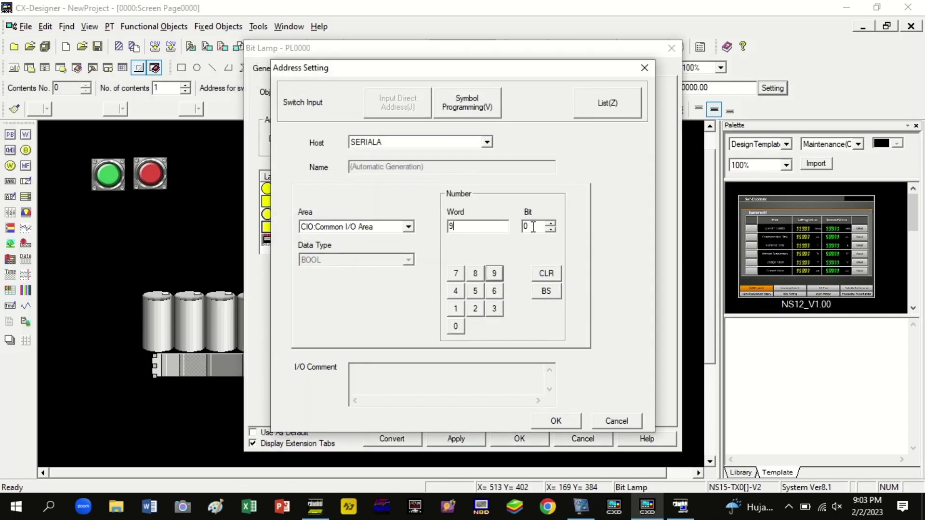
left_click(556, 421)
left_click(520, 438)
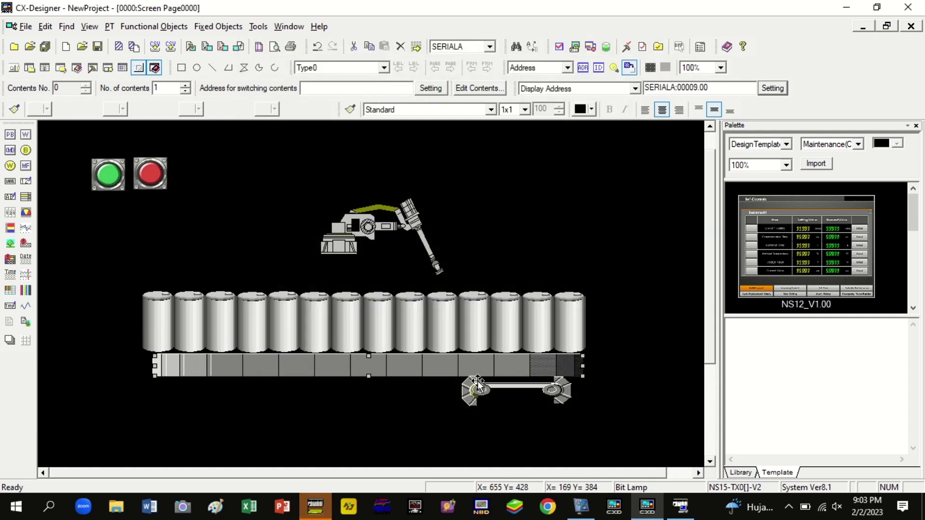
Set the display address of the drive belt lamp between the two rollers to word 9, bit 0
double_click(499, 392)
left_click(474, 140)
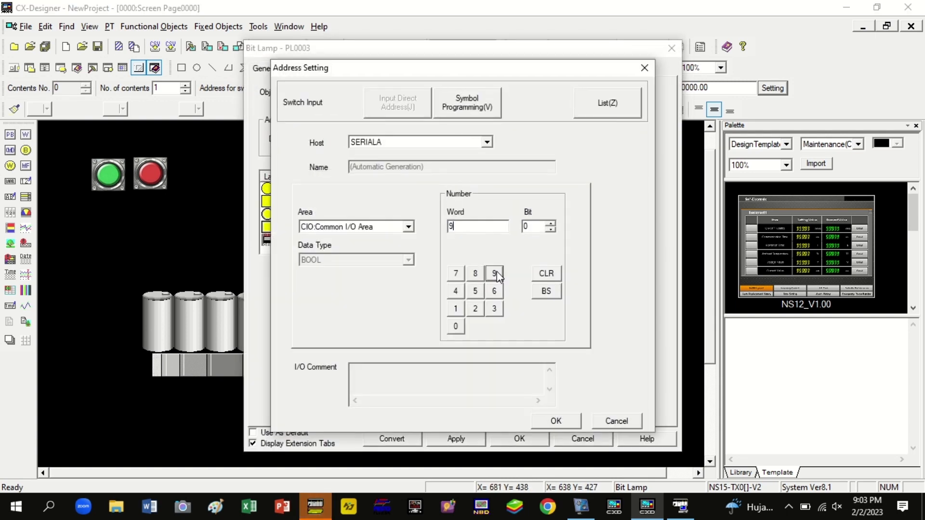
left_click(556, 422)
left_click(537, 437)
Set the display address of the left roller lamp under the conveyor to 9.00
double_click(477, 403)
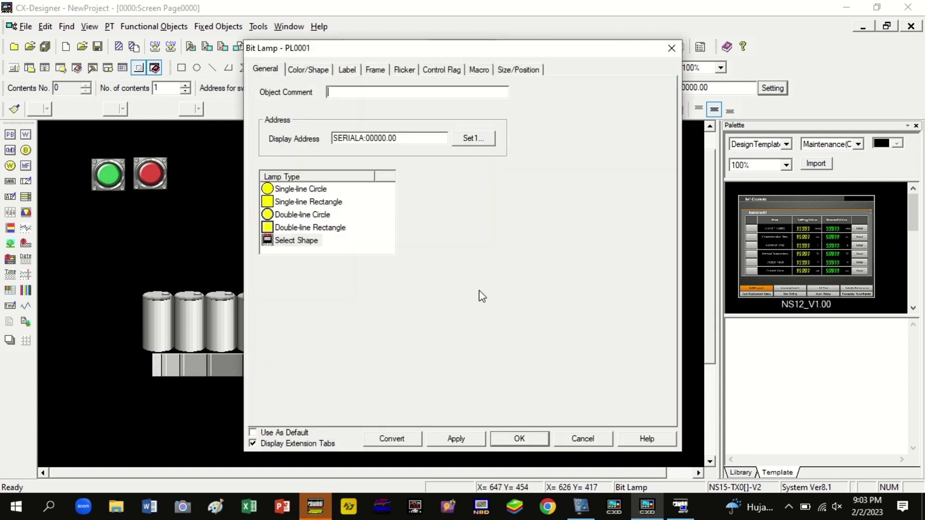
left_click(482, 140)
left_click(562, 424)
left_click(541, 439)
Set the display address of the right roller lamp under the conveyor to word 9, bit 0
double_click(561, 398)
left_click(581, 439)
double_click(570, 389)
left_click(471, 140)
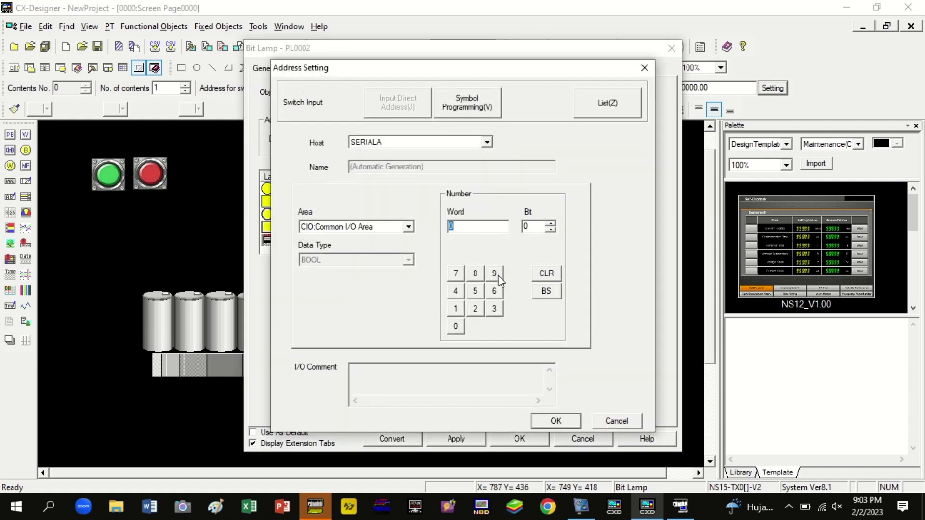
left_click(496, 273)
left_click(554, 421)
left_click(539, 438)
Save all screen changes and try the conveyor in test mode, starting the sequence with the green button and stopping it with the red one
left_click(574, 46)
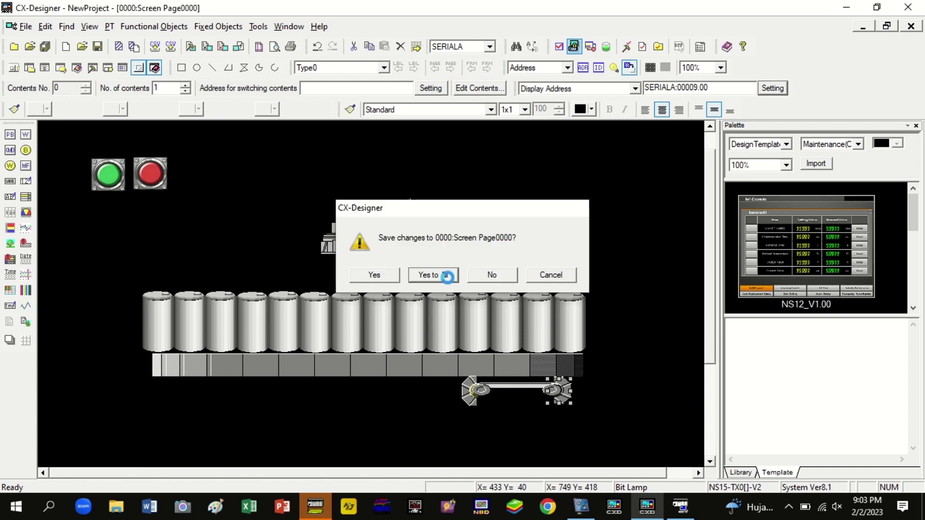
left_click(444, 275)
left_click(525, 294)
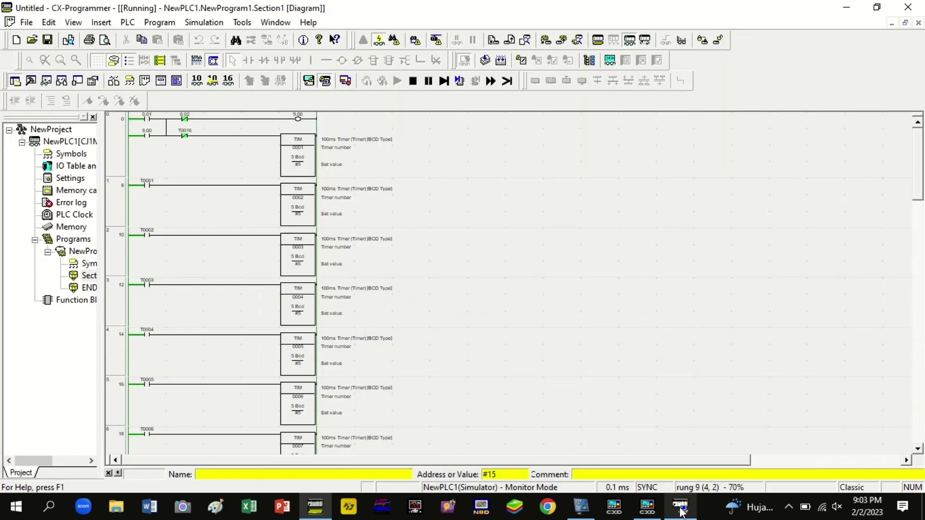
mouse_move(697, 509)
left_click(735, 452)
left_click(416, 118)
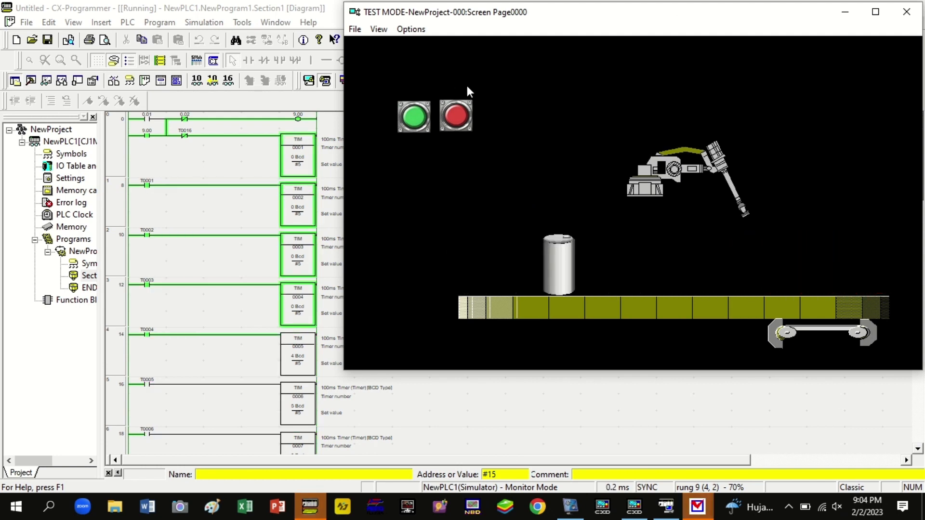
left_click(455, 117)
Return to the CX-Programmer ladder and take it offline, stopping the CX-Simulator program
left_click(453, 405)
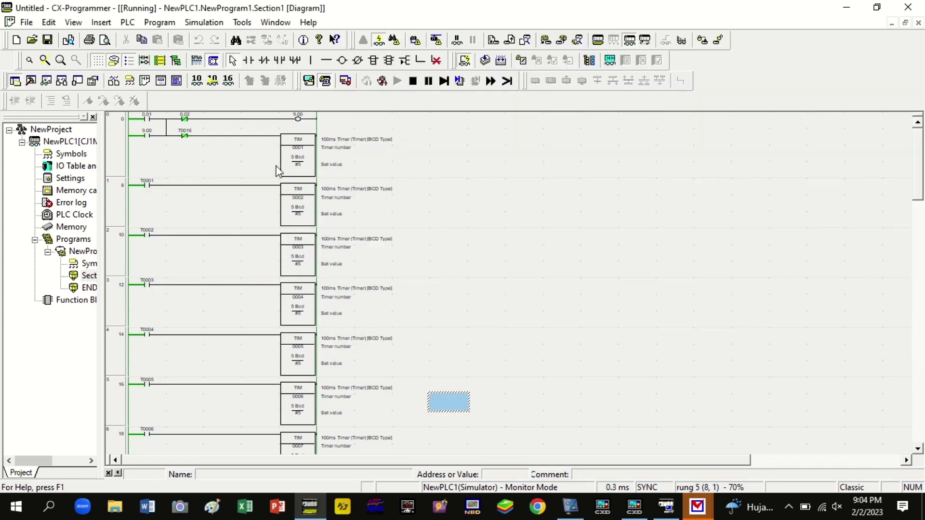
scroll(228, 303, "down", 2)
left_click(310, 82)
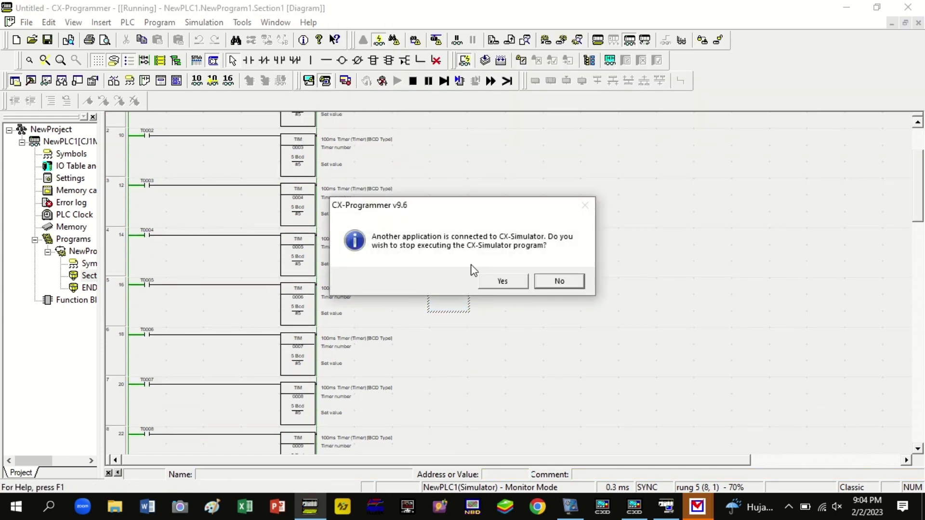
left_click(504, 280)
Add a normally closed T0009 contact to the first rung, just before the 9.00 coil
scroll(198, 209, "up", 2)
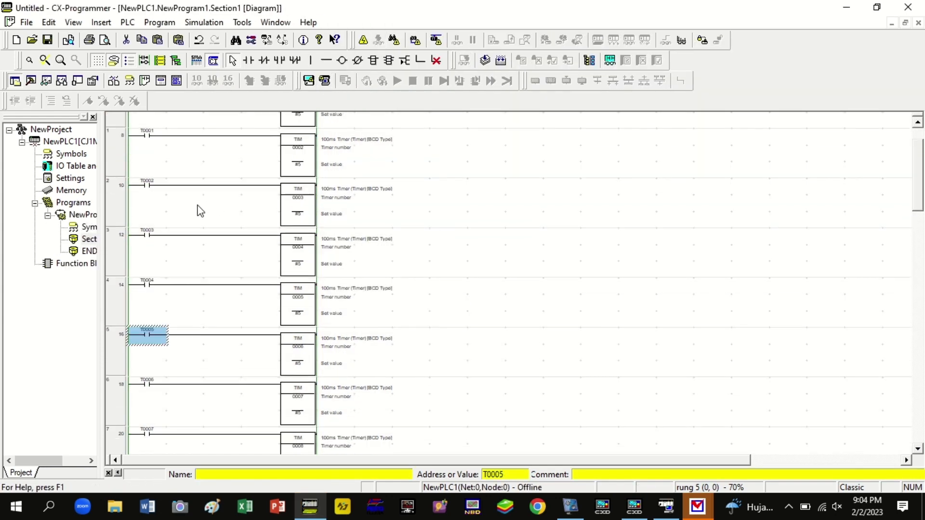
left_click(262, 63)
left_click(222, 124)
type("t")
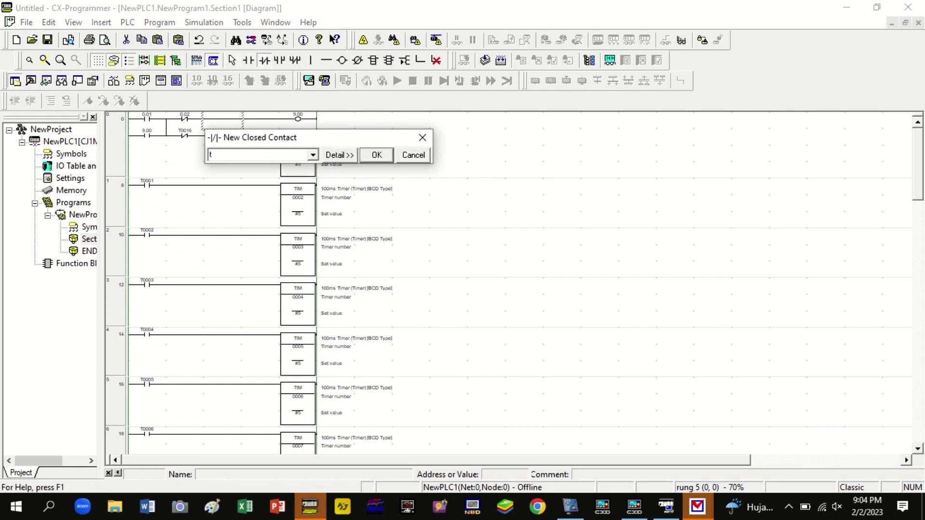
type("0")
key("Return")
key("Return")
Run the updated ladder in the simulator, review its timer and output rungs alongside the test screen, and take it offline again
scroll(341, 370, "down", 1)
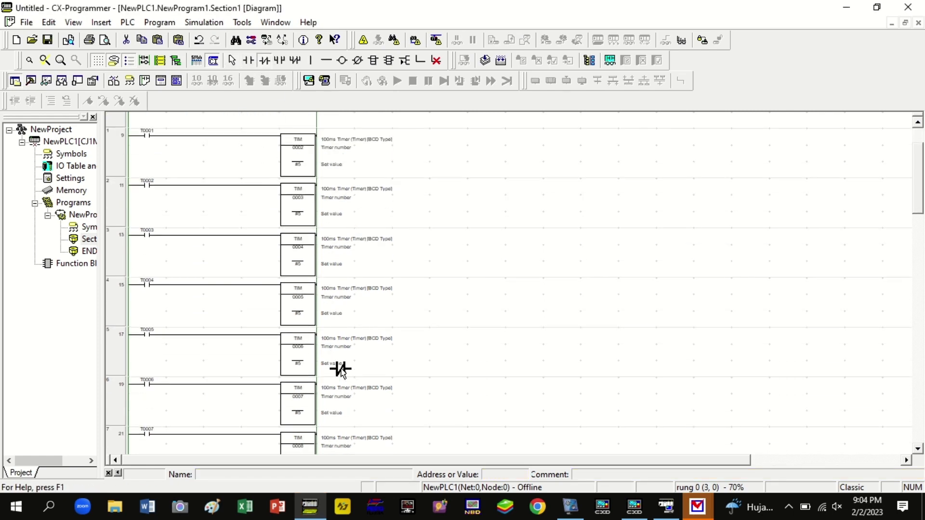
left_click(324, 81)
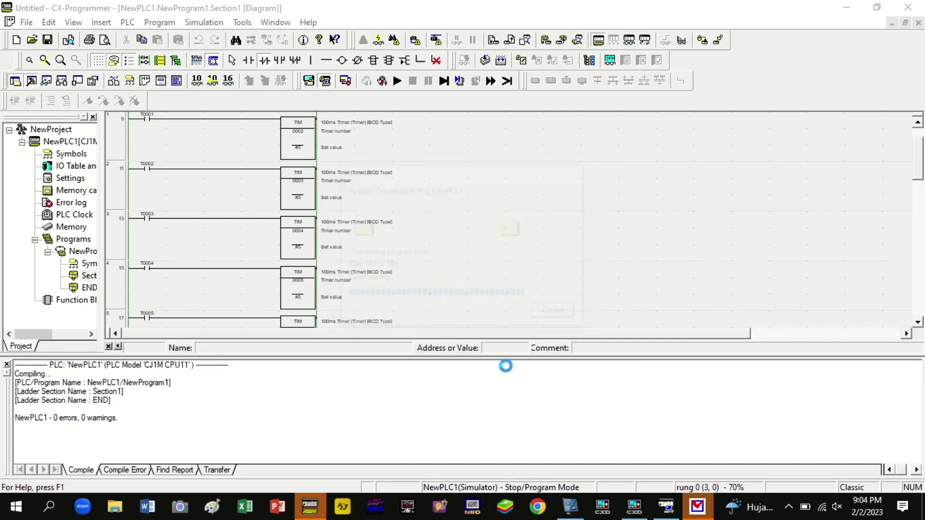
scroll(459, 335, "down", 10)
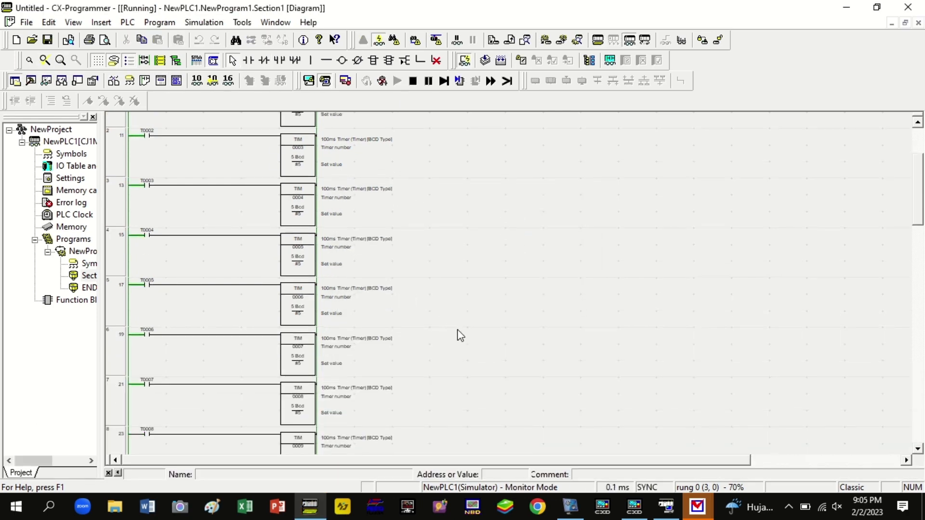
scroll(638, 264, "down", 2)
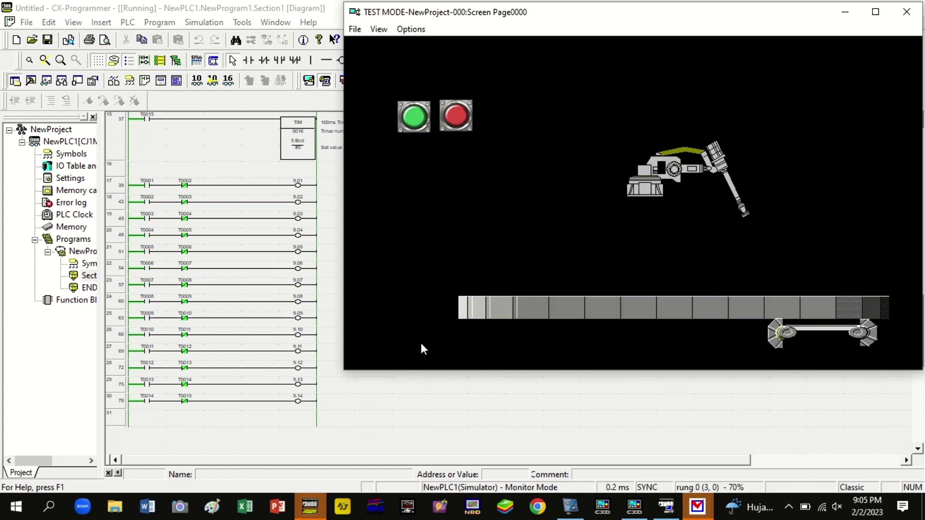
left_click(325, 403)
left_click(326, 81)
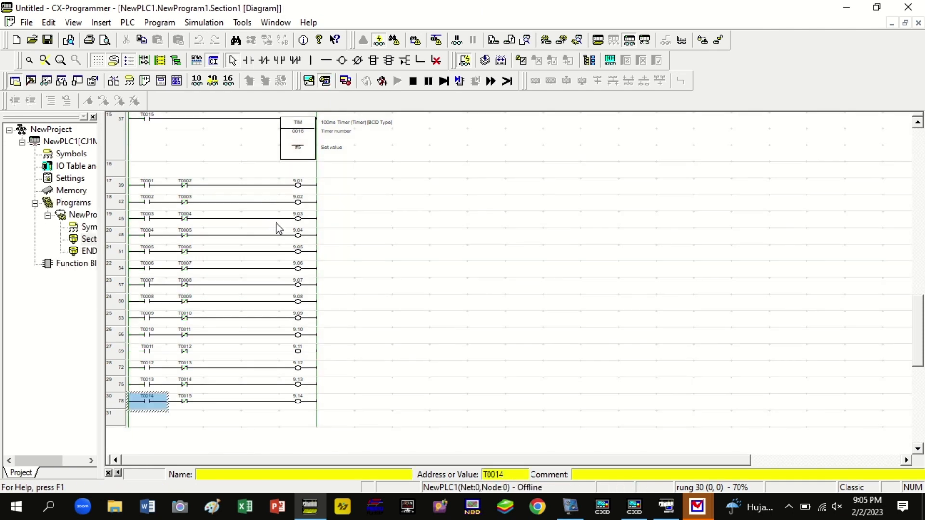
Insert a new rung above the first one with open contact 0.01, closed contact 0.02 and output coil 8.00
scroll(302, 221, "up", 6)
scroll(303, 212, "up", 10)
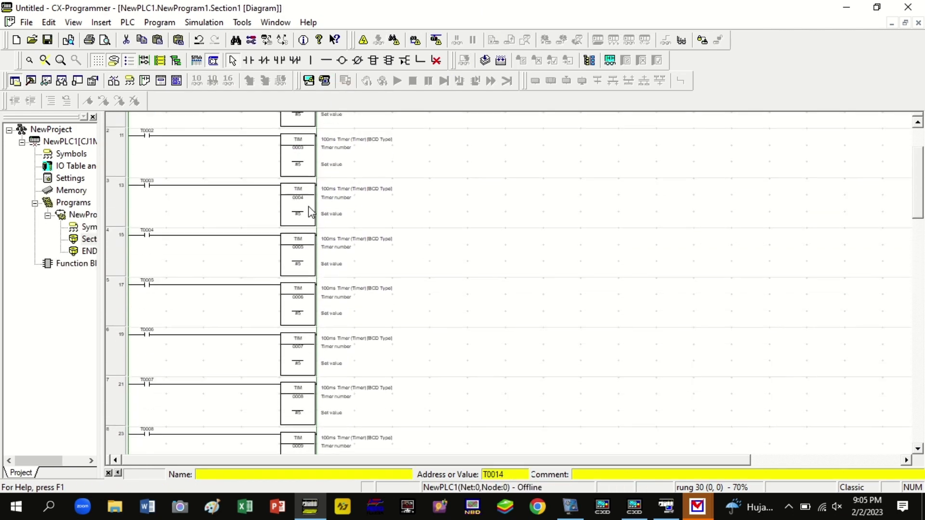
left_click(115, 148)
right_click(112, 142)
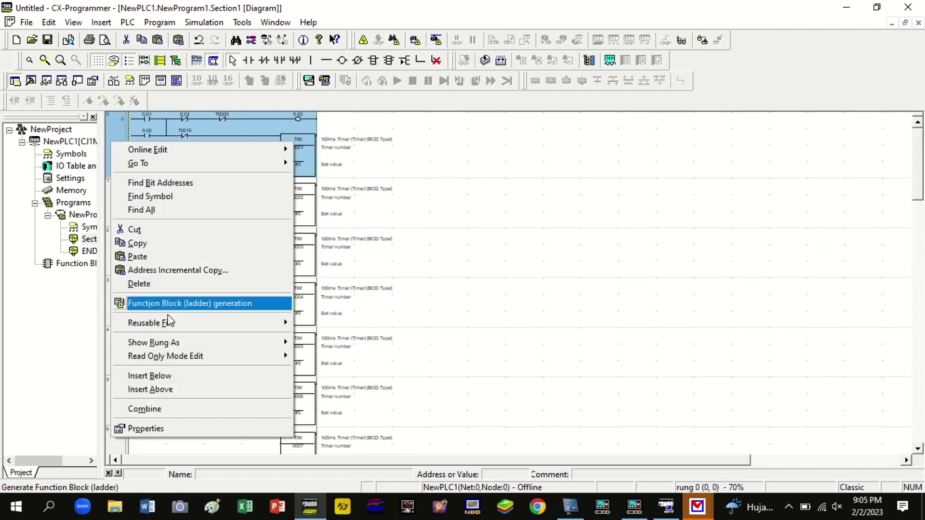
left_click(164, 389)
left_click(146, 121)
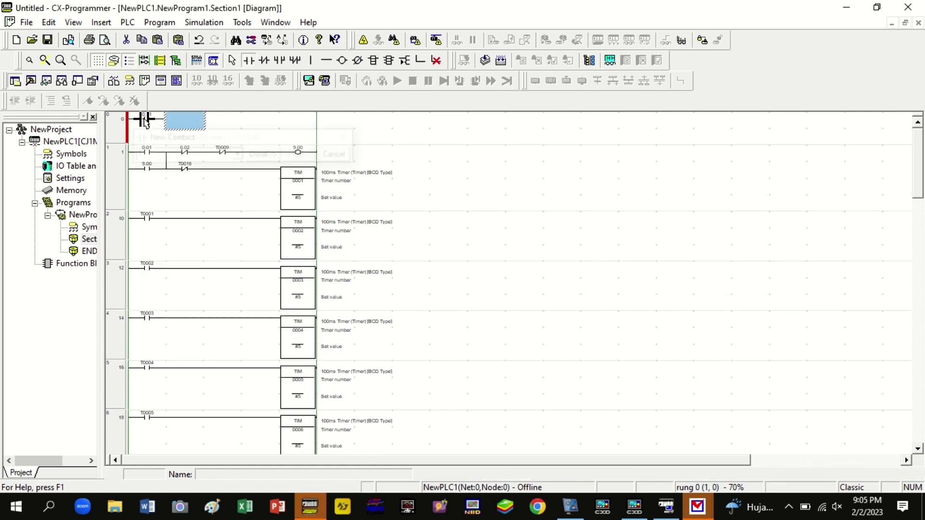
left_click(185, 122)
key("Return")
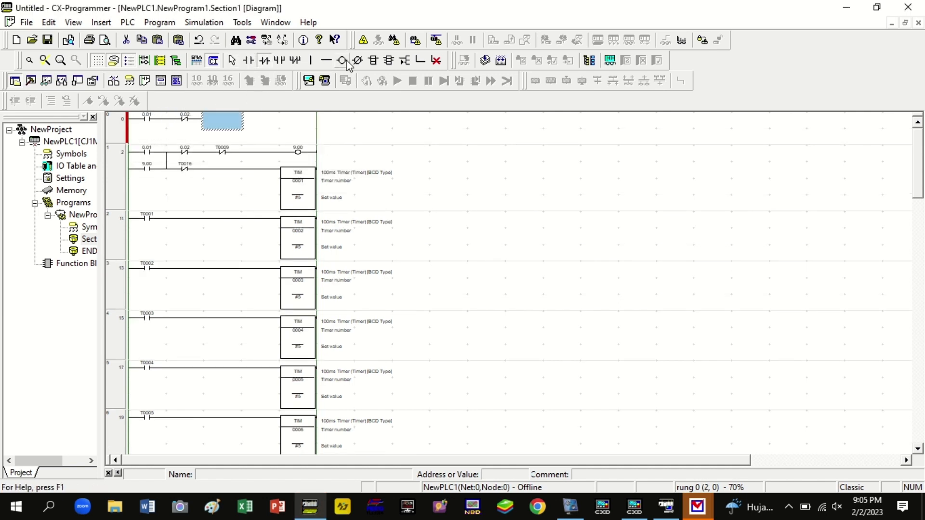
left_click(222, 125)
key("Return")
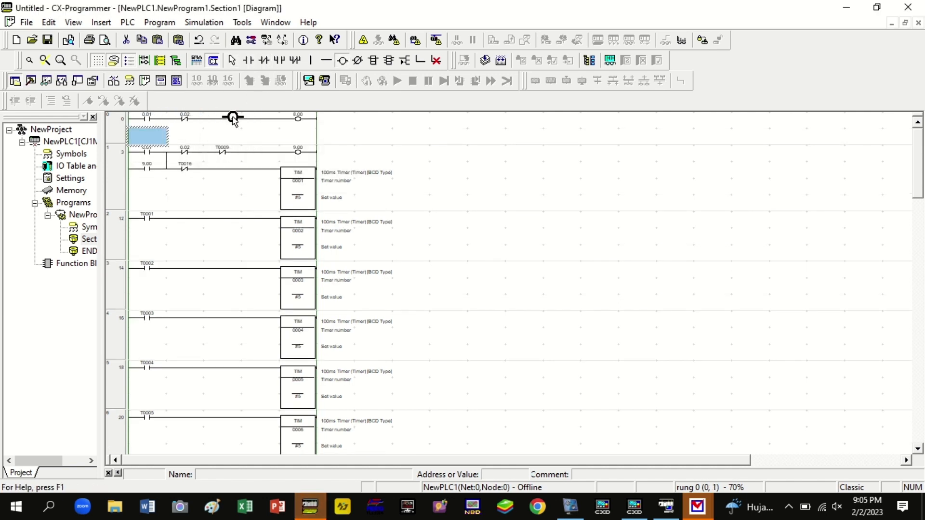
Add a holding contact 8.00 in parallel with the 0.01 contact in the new first rung
left_click(278, 61)
left_click(152, 133)
type("800")
key("Return")
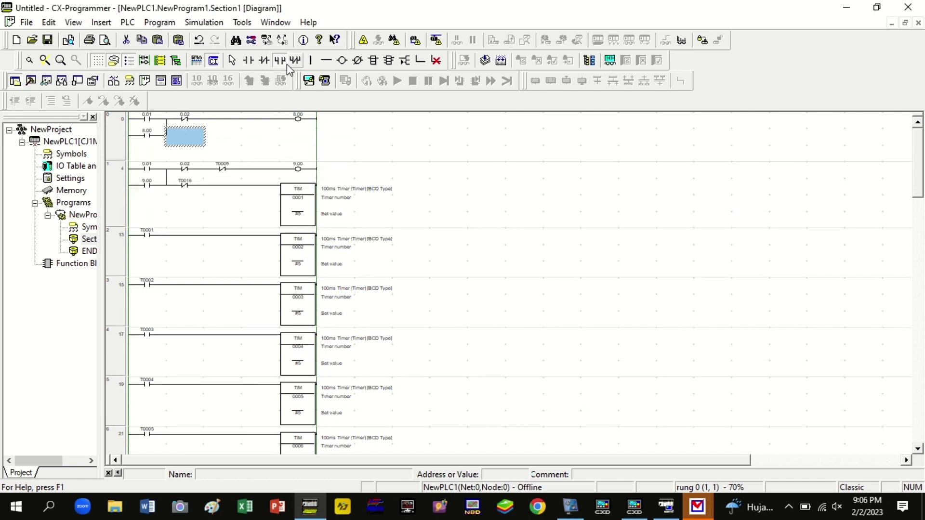
Change the address of the first contact in the second rung to 8.00
left_click(151, 189)
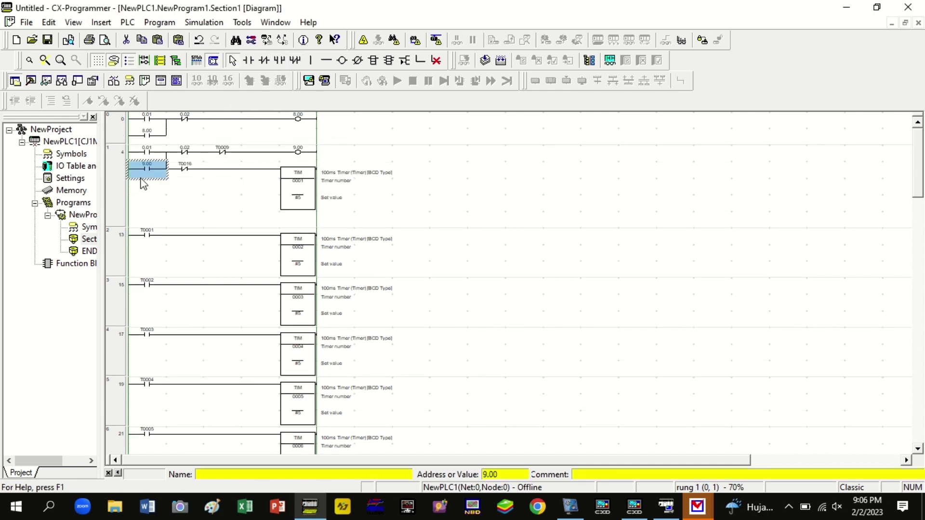
double_click(149, 151)
type("800")
key("Return")
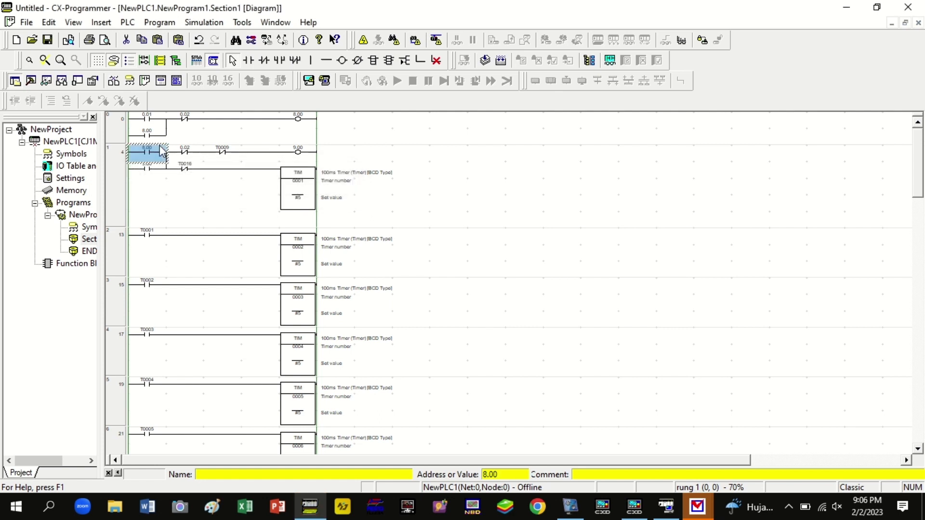
left_click(554, 235)
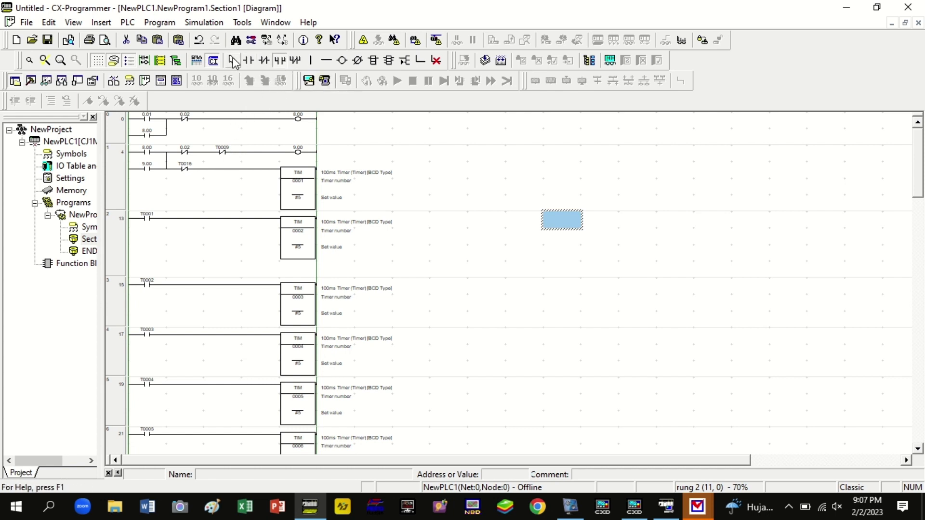
Delete the closed T0016 contact and its connecting line to the timer in the second rung
left_click(221, 187)
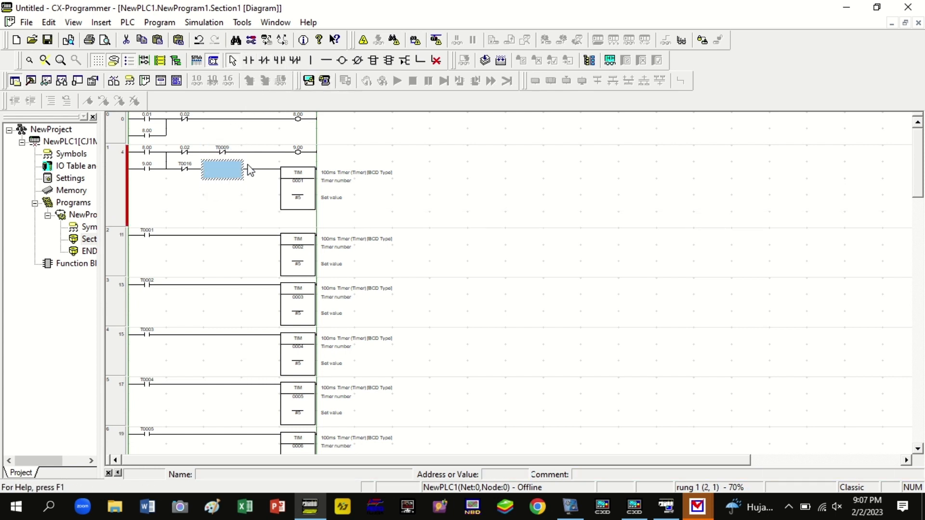
left_click(250, 167)
key("Delete")
left_click(190, 169)
key("Delete")
Add an open T0010 contact in parallel with the closed T0009 contact in the second rung
left_click(280, 60)
left_click(223, 166)
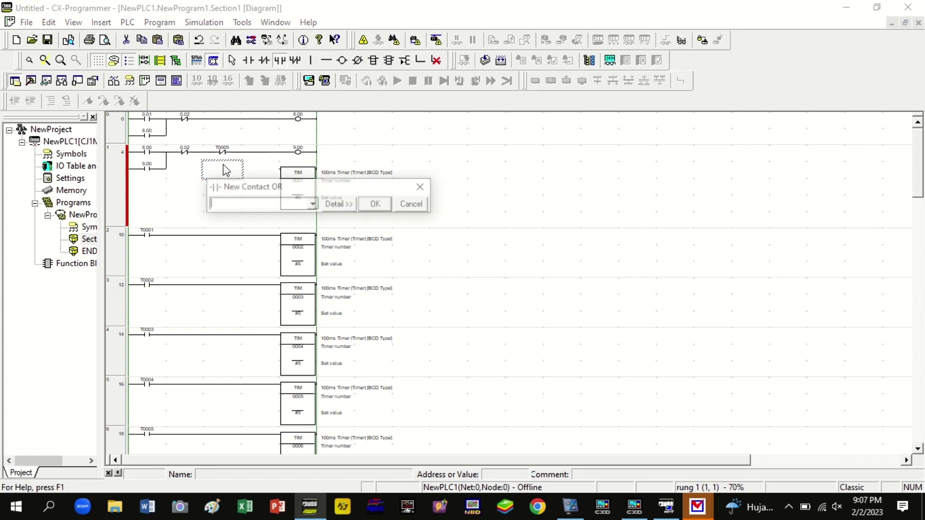
type("T0010")
key("Return")
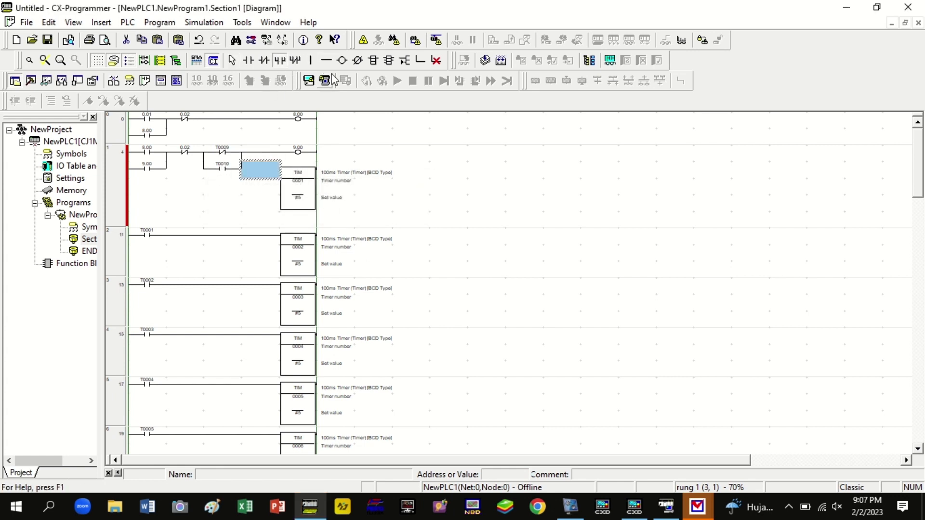
Draw a lower branch in the second rung starting after contacts 8.00 and 9.00, and delete the existing timer 0001 block
left_click(311, 61)
left_click(170, 177)
left_click_drag(188, 194, 257, 189)
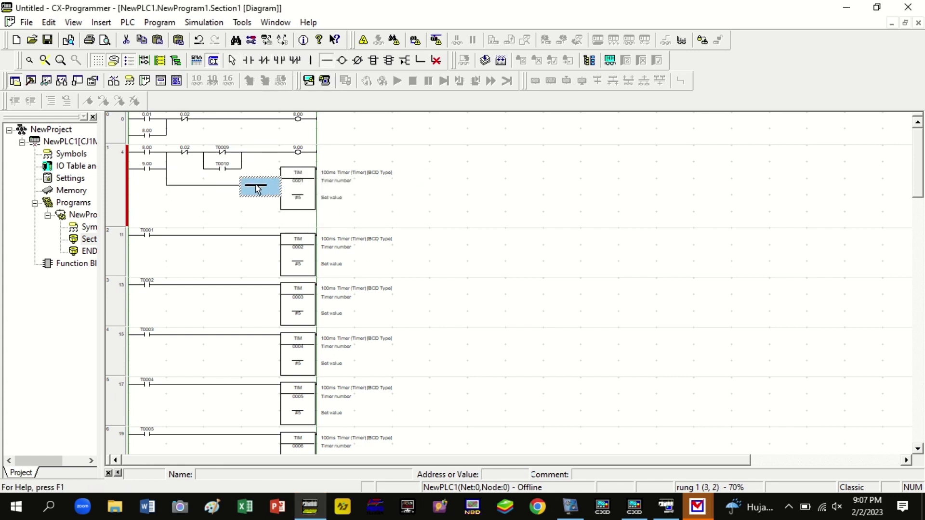
left_click(233, 61)
key("Right")
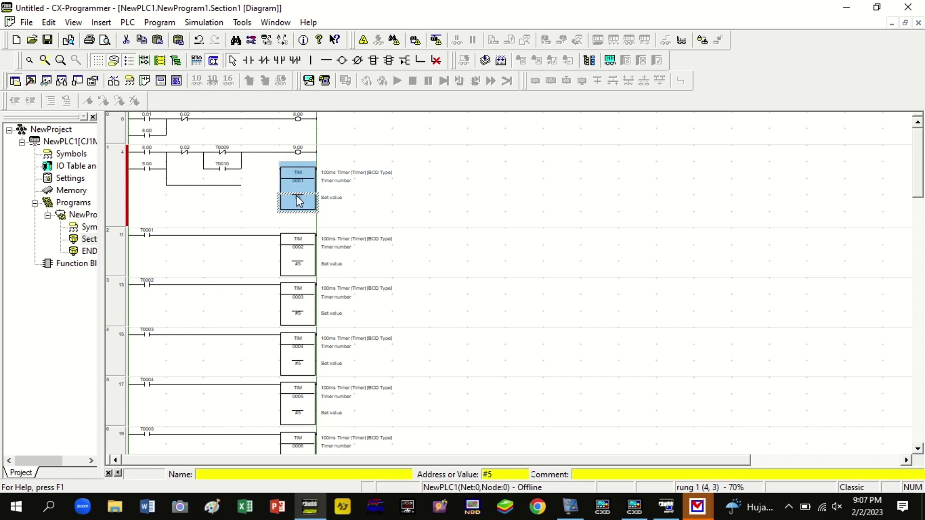
key("Delete")
Reinsert the timer as TIM 1 #5 at the end of the second rung's lower branch and remove the surplus empty row
left_click(312, 60)
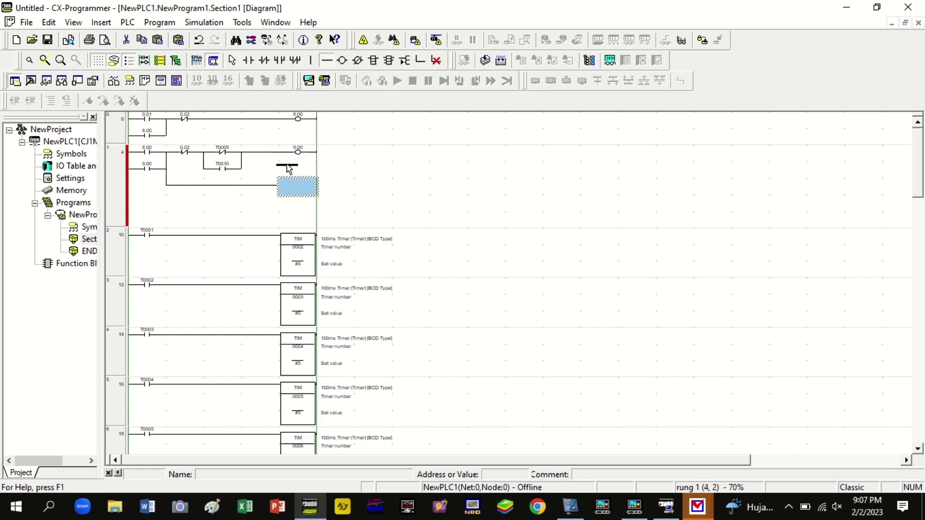
left_click(301, 202)
type("TIM 1 #5")
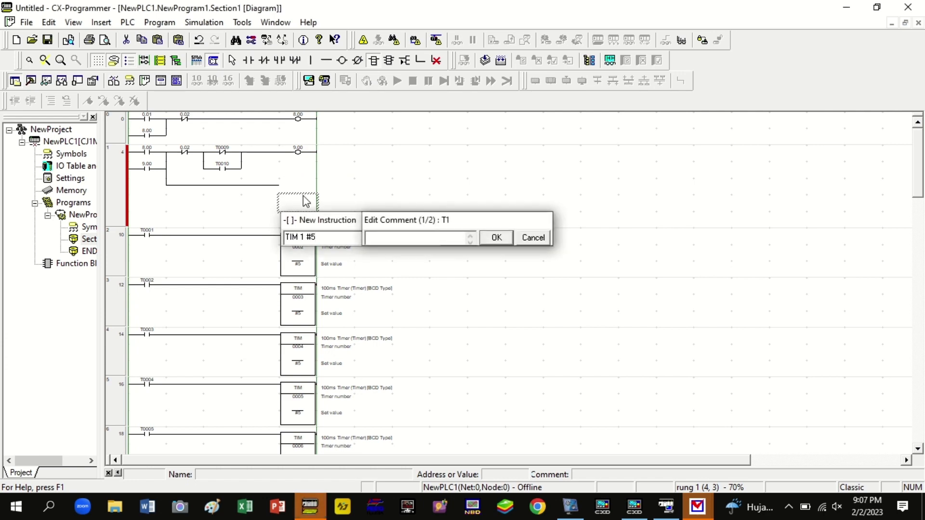
key("Return")
left_click(312, 190)
key("BackSpace")
key("BackSpace")
key("BackSpace")
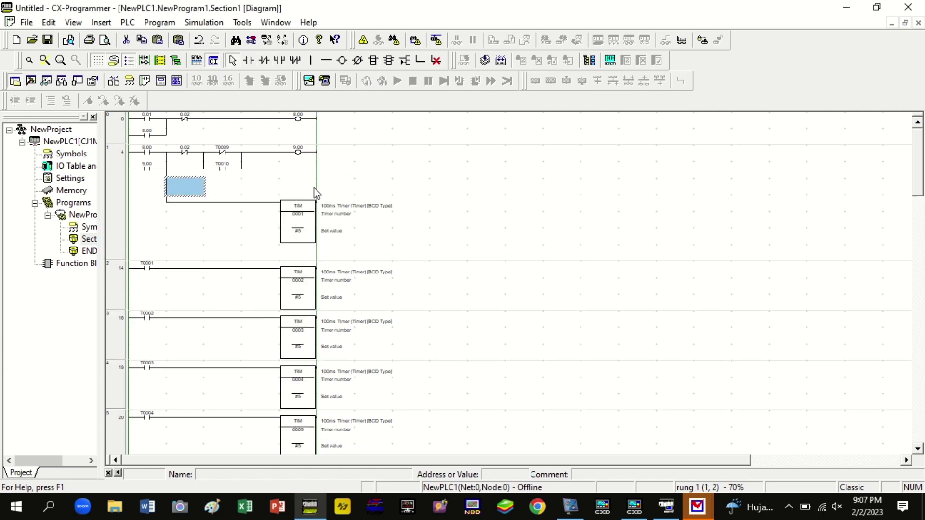
key("Down")
key("Down")
key("Down")
key("Down")
Simulate the revised ladder, start the conveyor with the green button on the test screen, and take the ladder offline
left_click(324, 81)
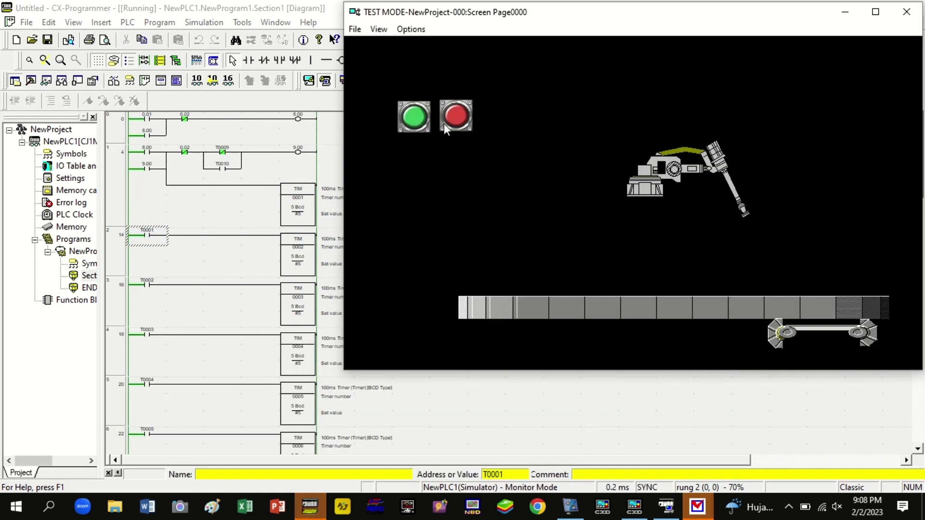
left_click(413, 116)
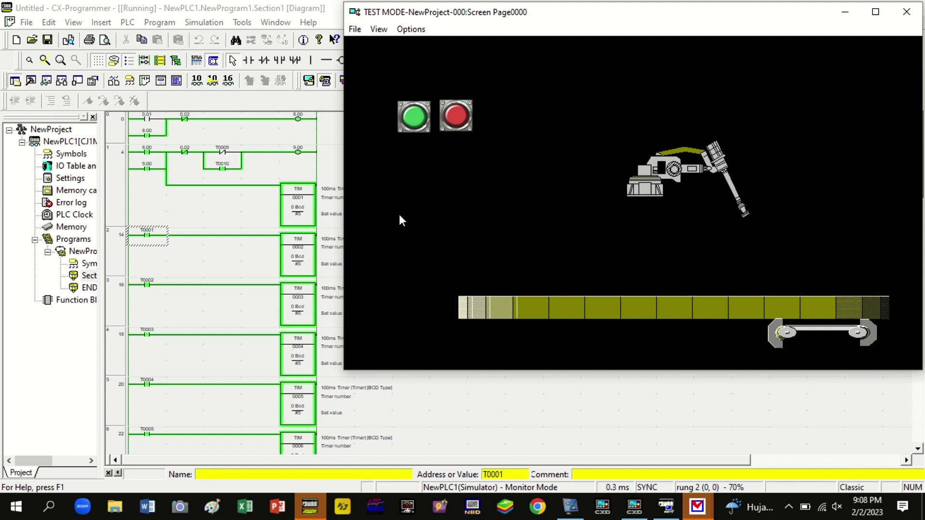
left_click(326, 81)
Insert a normally closed contact in the second rung's branch leading to timer 0001
left_click(265, 60)
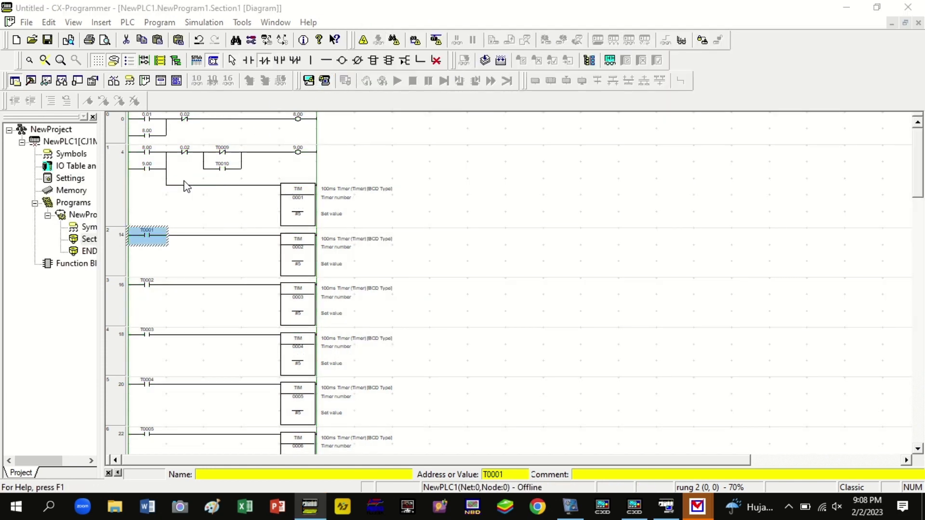
left_click(183, 182)
key("Return")
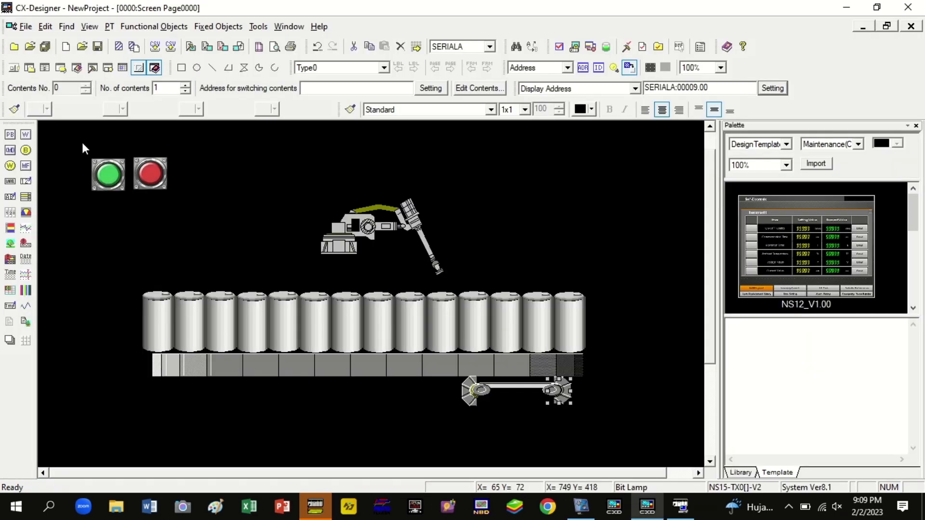
In CX-Designer, select the green and red push buttons together and nudge them slightly down and to the right
left_click_drag(82, 143, 142, 205)
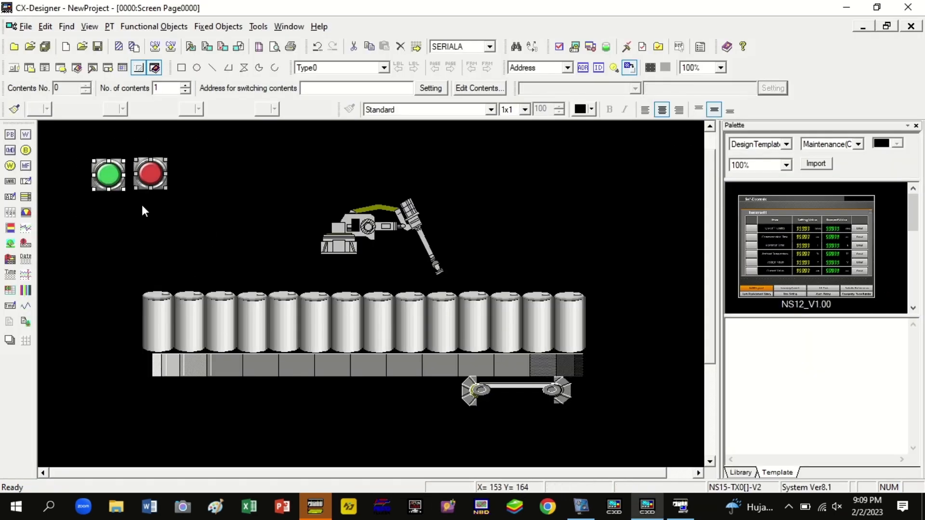
key("Down")
key("Down")
key("Down")
key("Down")
key("Down")
key("Down")
key("Down")
key("Down")
key("Down")
key("Down")
key("Down")
key("Right")
key("Right")
key("Right")
key("Right")
key("Right")
key("Right")
key("Right")
key("Right")
key("Right")
key("Right")
key("Right")
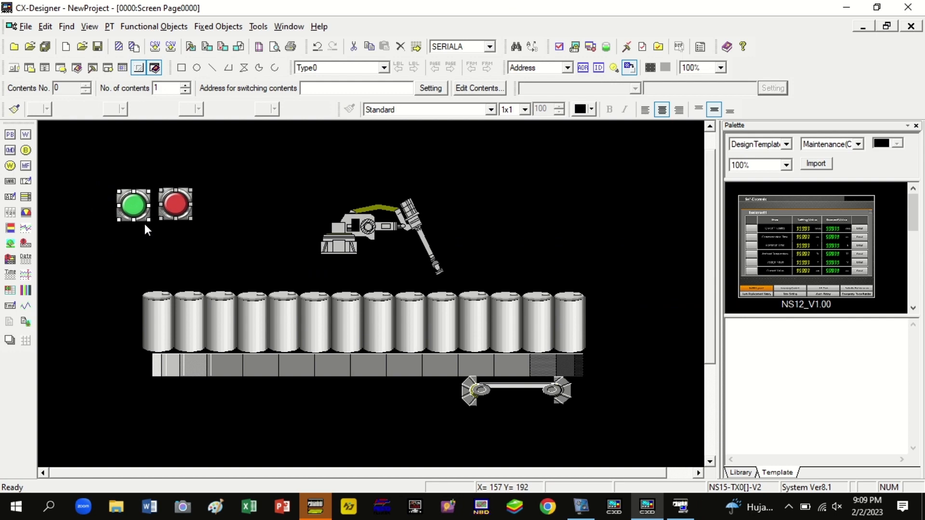
Group the green and red push buttons and move the group above the right end of the barrel row
right_click(136, 201)
left_click(215, 285)
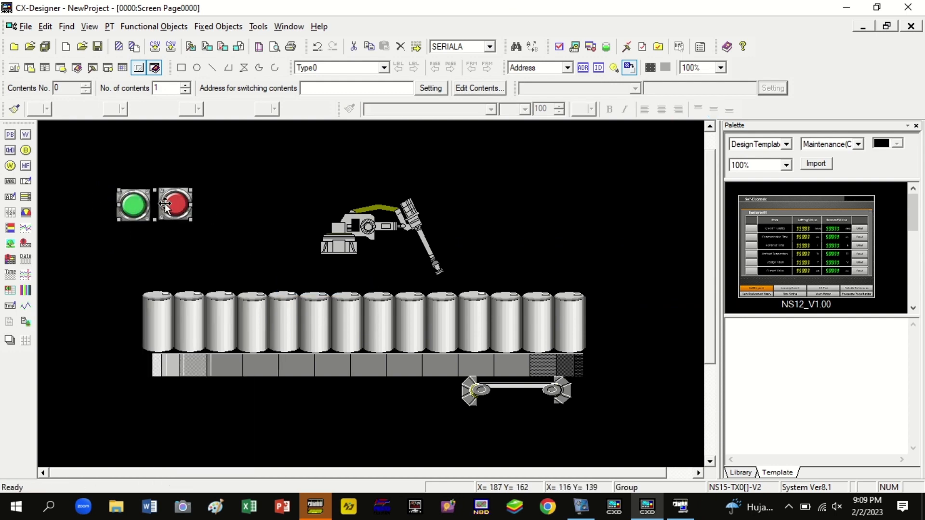
left_click_drag(136, 202, 581, 163)
Draw a bit lamp in the empty area above the leftmost barrels and set its ON shape to the red vertical tank
scroll(259, 198, "up", 1)
left_click(26, 151)
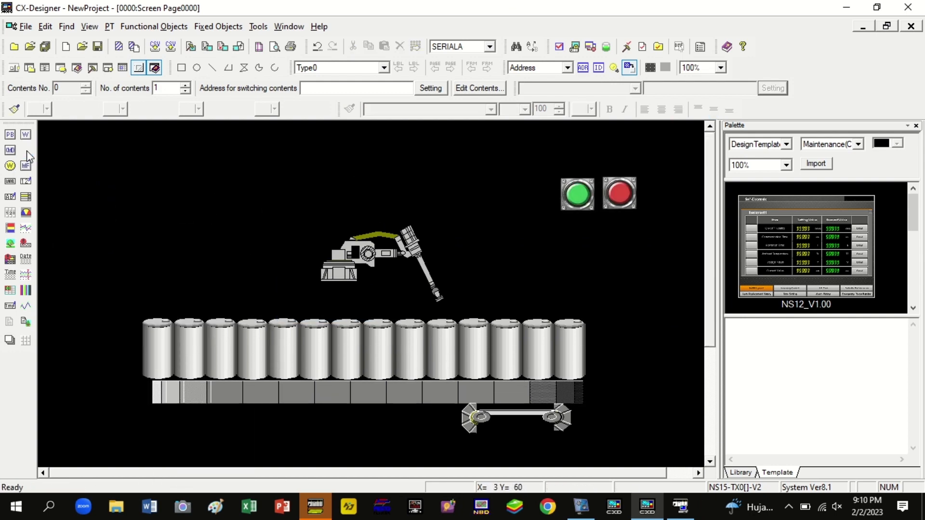
left_click_drag(66, 145, 156, 214)
double_click(118, 200)
left_click(322, 72)
left_click(314, 188)
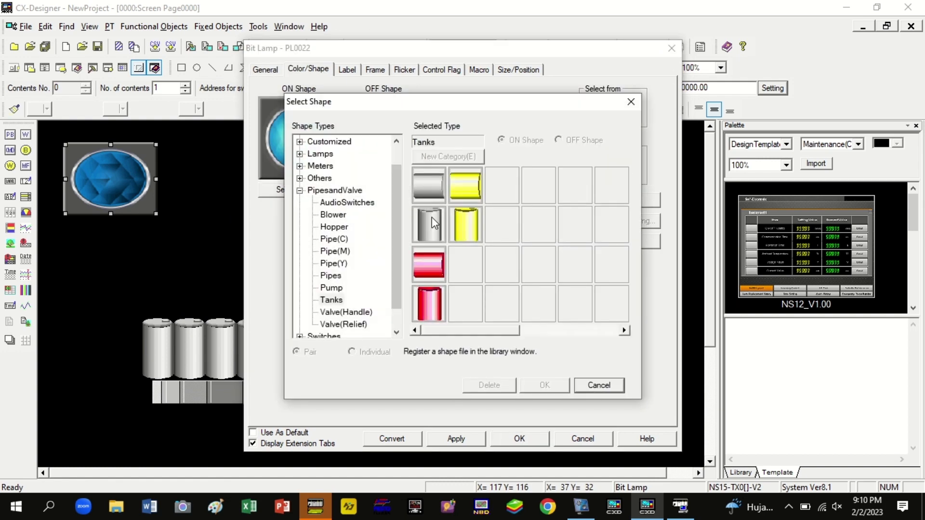
left_click(428, 301)
left_click(543, 385)
Set the new lamp's OFF shape to the grey vertical tank, and enlarge and place it above the barrels beside the robot arm
left_click(387, 189)
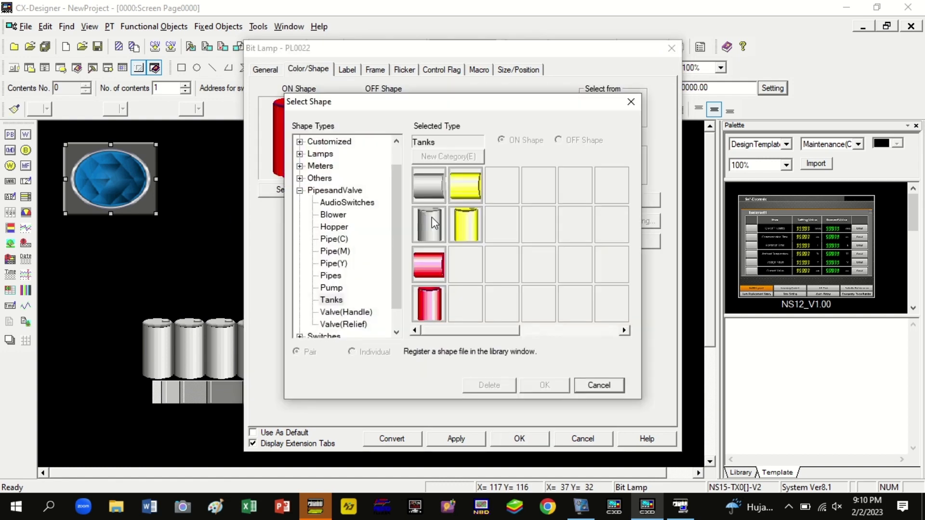
left_click(430, 222)
left_click(543, 384)
left_click(519, 438)
left_click_drag(110, 214, 220, 220)
left_click(296, 166)
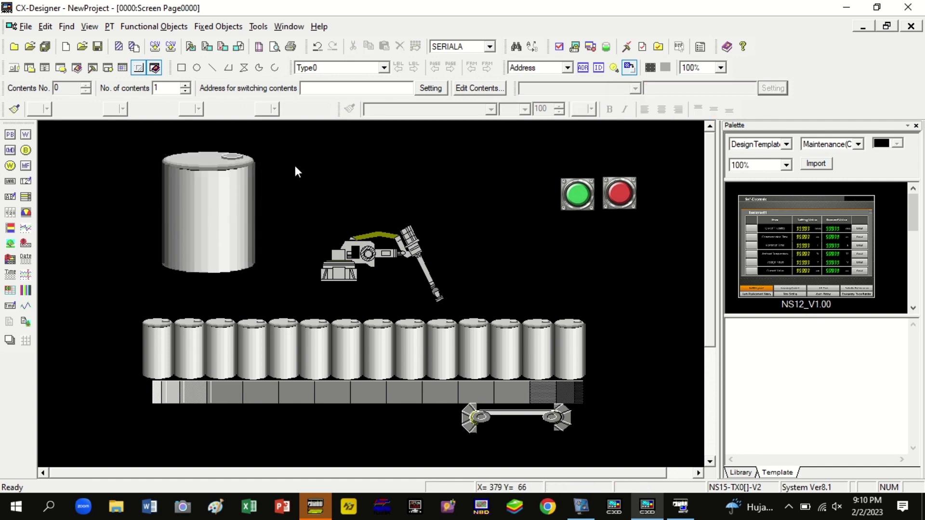
Draw a bit lamp in the empty area beside the tank and set its ON shape to the horizontal Valve(Handle) valve
left_click(25, 150)
left_click_drag(90, 161, 124, 212)
double_click(100, 198)
left_click(308, 70)
left_click(305, 188)
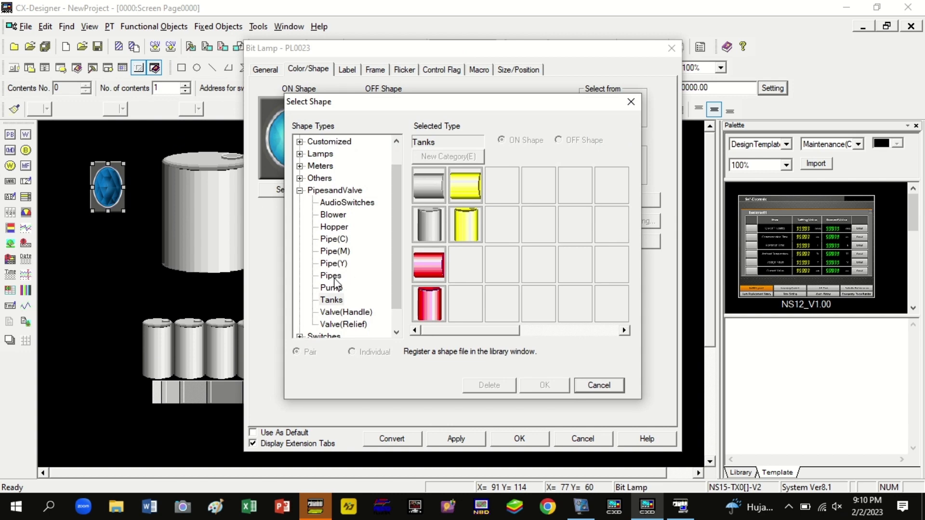
left_click(345, 312)
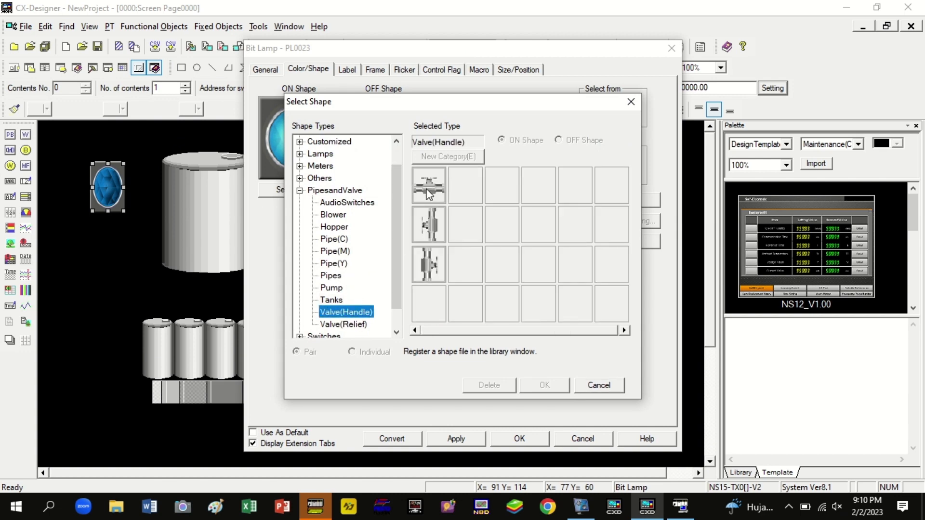
key("Down")
left_click(339, 313)
left_click(429, 186)
left_click(545, 385)
Set the new lamp's OFF shape to the same horizontal Valve(Handle) valve and apply the lamp settings
left_click(379, 194)
left_click(428, 187)
left_click(541, 386)
left_click(519, 439)
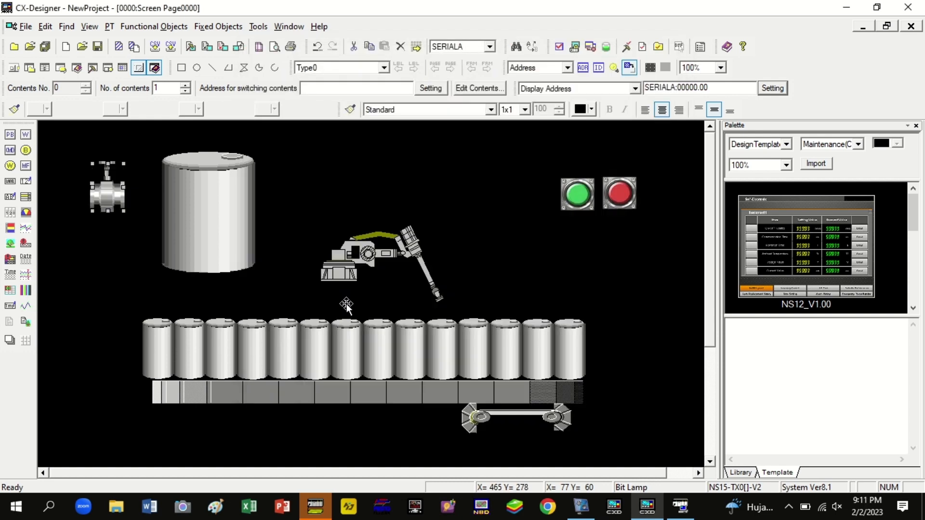
Move the tank to the far left of the screen page and place the valve, reduced in size, at its lower right side
left_click_drag(267, 243, 281, 231)
left_click_drag(223, 215, 152, 219)
left_click_drag(280, 224, 202, 260)
left_click(208, 275)
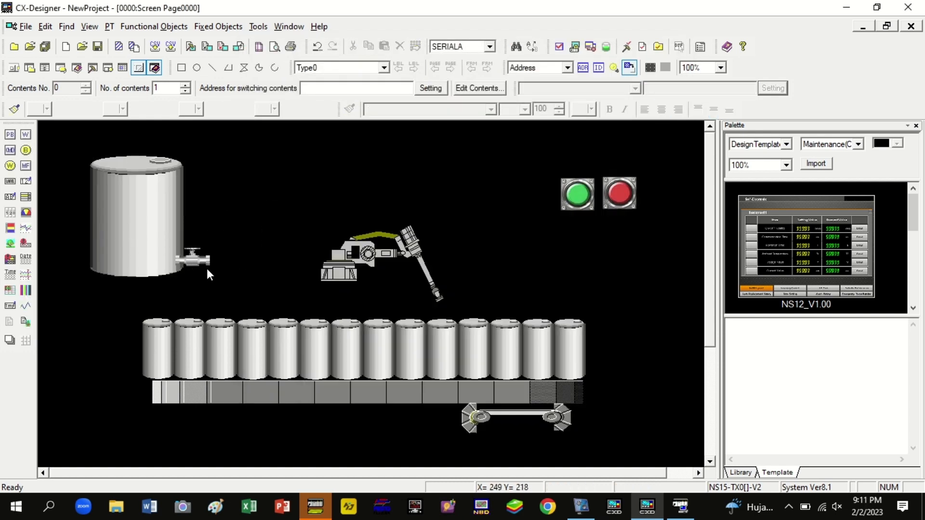
Widen the tank and lower it slightly, then realign the valve with the tank's lower right edge
left_click(147, 260)
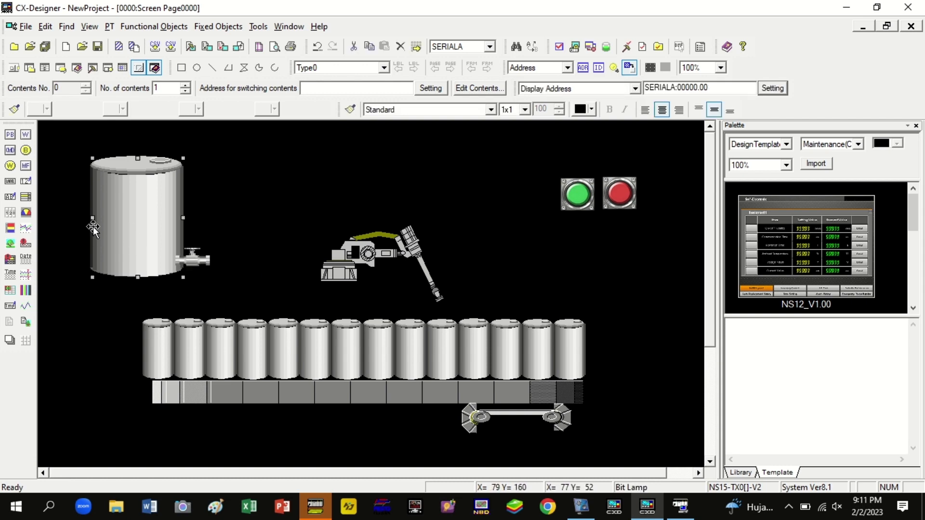
left_click_drag(129, 289, 128, 290)
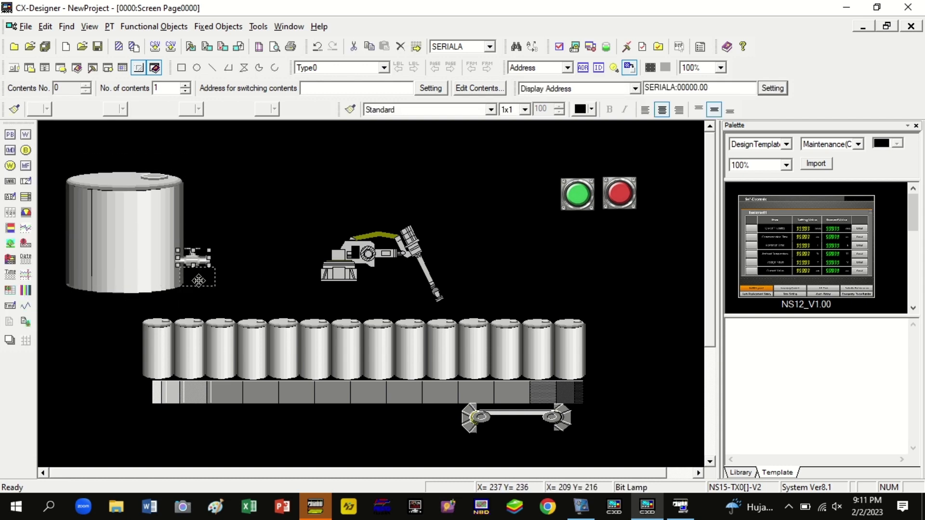
left_click_drag(202, 258, 204, 273)
key("Down")
key("Down")
key("Down")
key("Down")
key("Down")
key("Down")
key("Down")
key("Down")
key("Down")
key("Down")
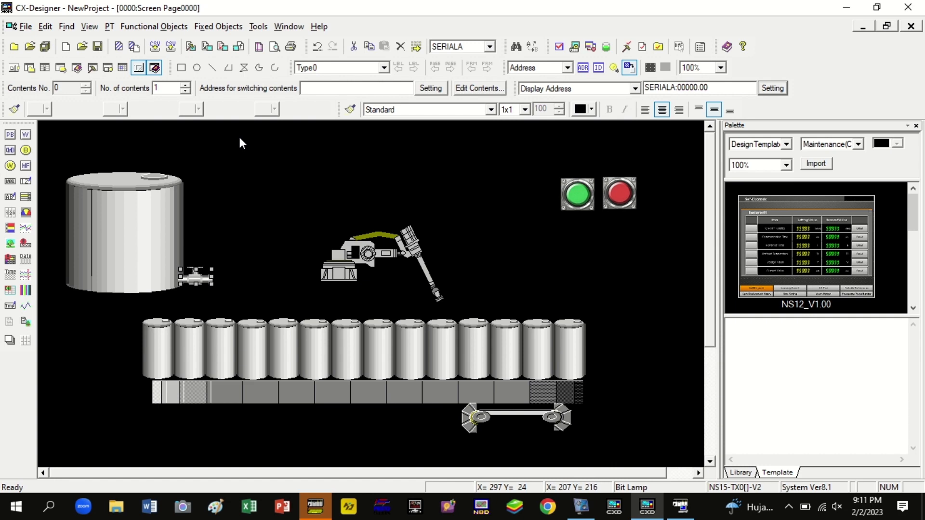
key("Left")
key("Left")
key("Left")
left_click(240, 141)
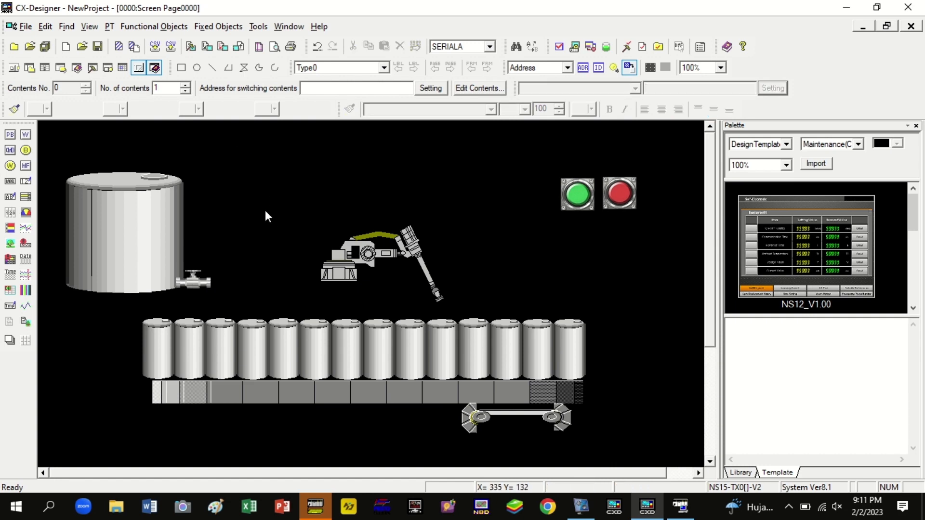
Draw a bit lamp above the robot arm area and set its ON shape to the magenta flanged Pipe(M) elbow opening left and upward
left_click(25, 149)
left_click(262, 157)
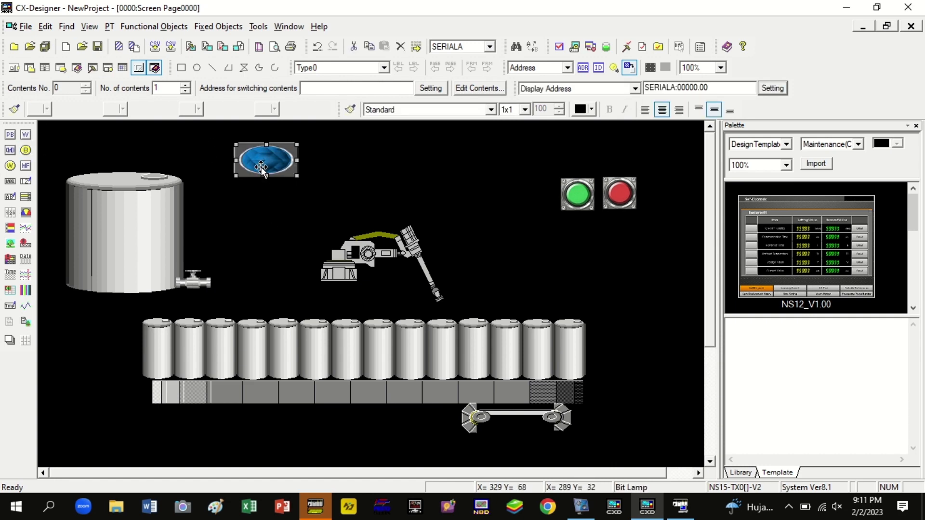
double_click(262, 157)
left_click(308, 69)
left_click(277, 190)
left_click(334, 251)
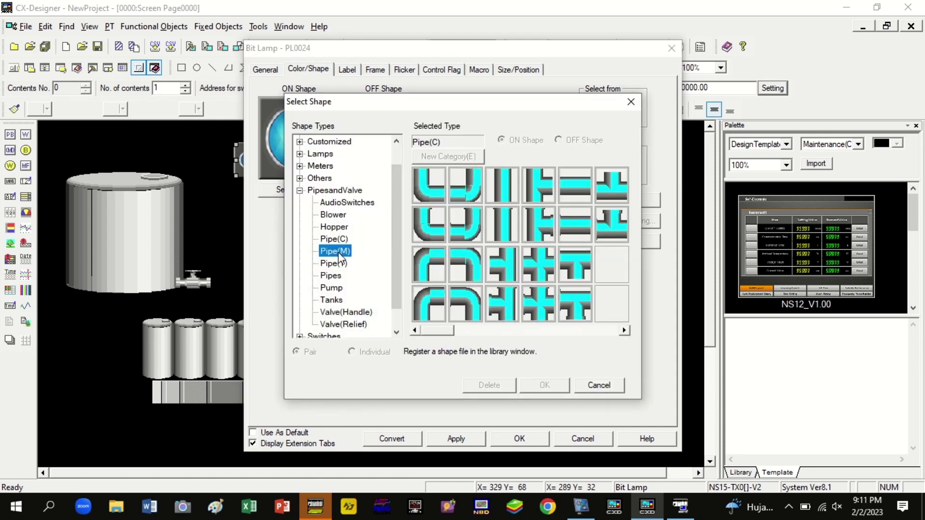
left_click(429, 185)
left_click(544, 385)
Set the elbow lamp's OFF shape to the matching grey flanged elbow from Pipes and apply the settings
left_click(398, 192)
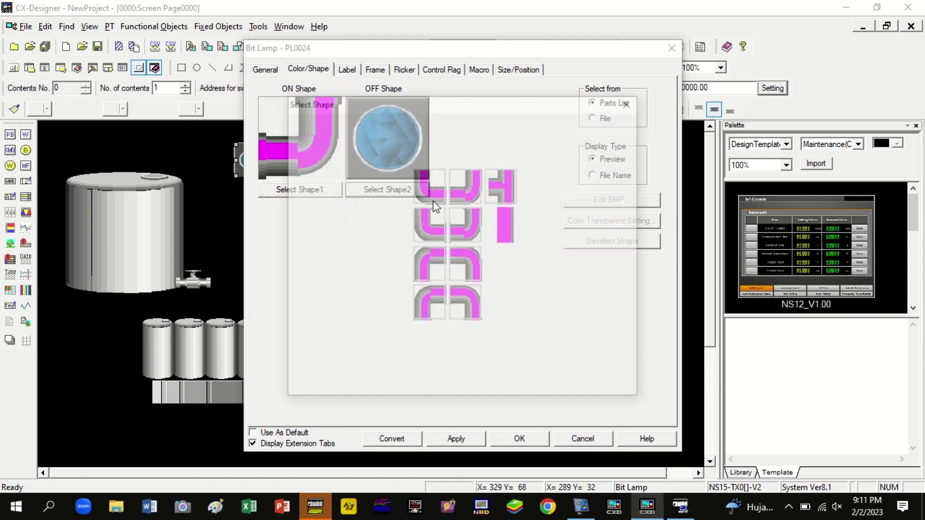
left_click(334, 276)
left_click(467, 226)
left_click(535, 380)
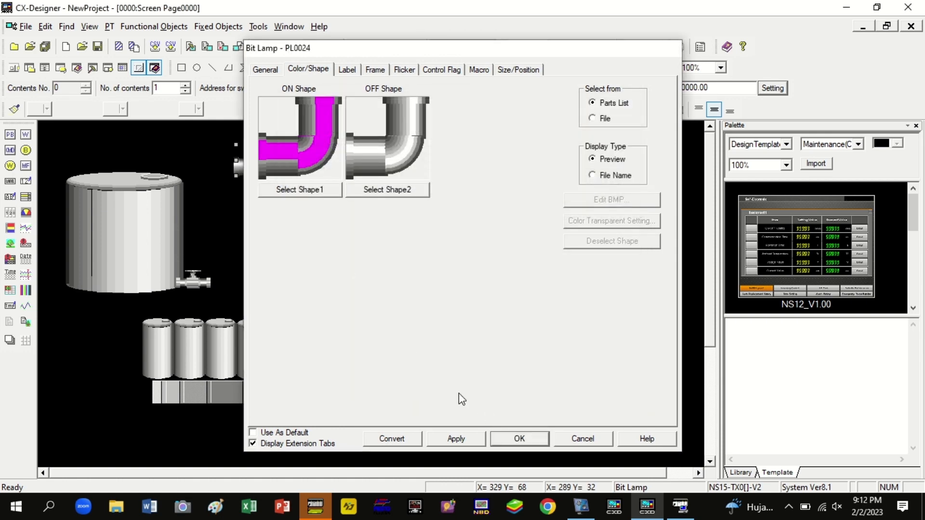
key("Return")
Move the elbow pipe against the valve's outlet, align it with the valve, and make it narrower
left_click_drag(260, 156, 258, 268)
key("Left")
key("Left")
key("Left")
key("Left")
key("Left")
key("Left")
key("Left")
key("Left")
key("Left")
key("Left")
key("Left")
key("Left")
key("Left")
key("Left")
key("Left")
key("Left")
key("Left")
key("Left")
key("Left")
key("Left")
key("Left")
key("Left")
key("Left")
key("Down")
key("Down")
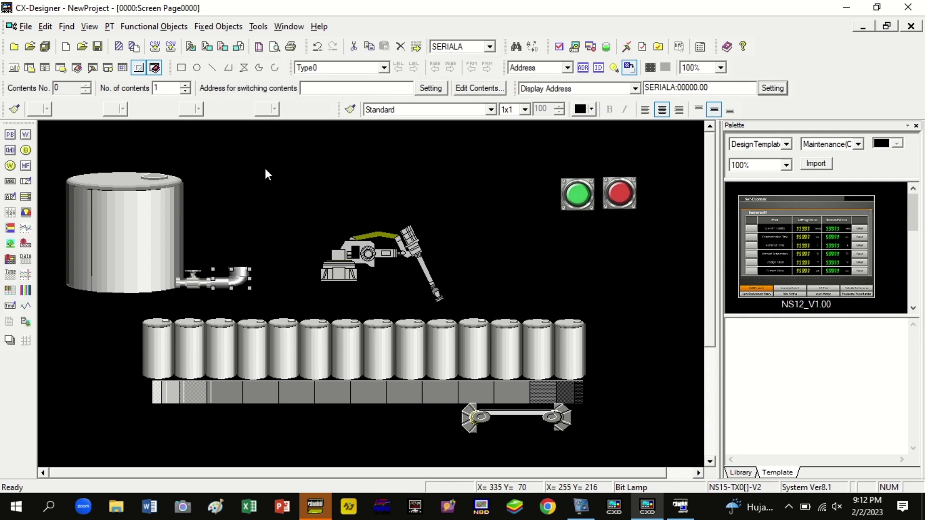
left_click(231, 176)
left_click(235, 276)
left_click_drag(250, 278, 236, 278)
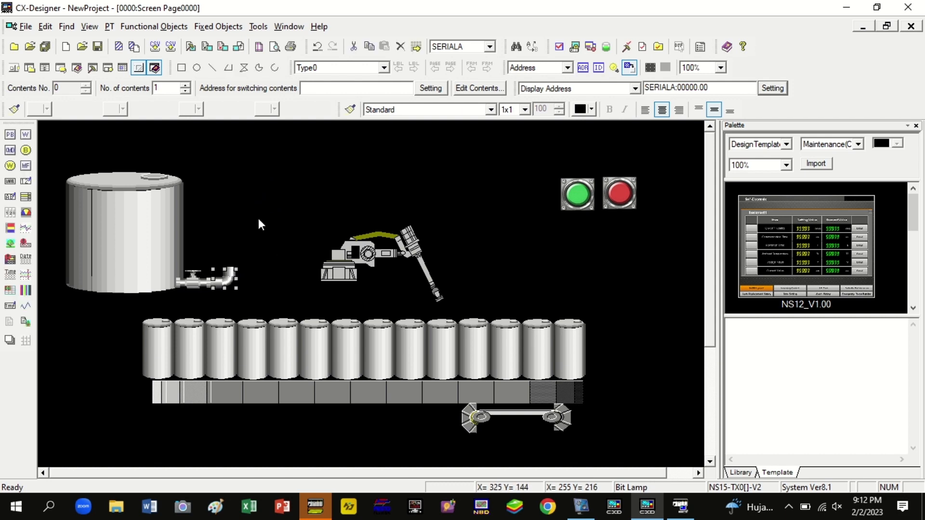
Draw a bit lamp above the elbow pipe and set its ON shape to the magenta flanged vertical Pipe(M) section
left_click(285, 248)
left_click_drag(244, 140, 278, 193)
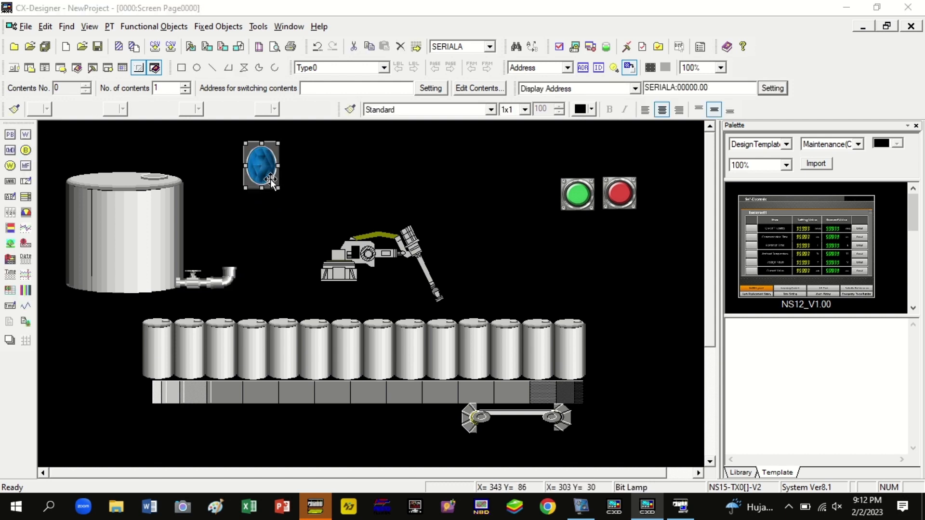
double_click(270, 178)
left_click(308, 69)
left_click(291, 190)
left_click(335, 251)
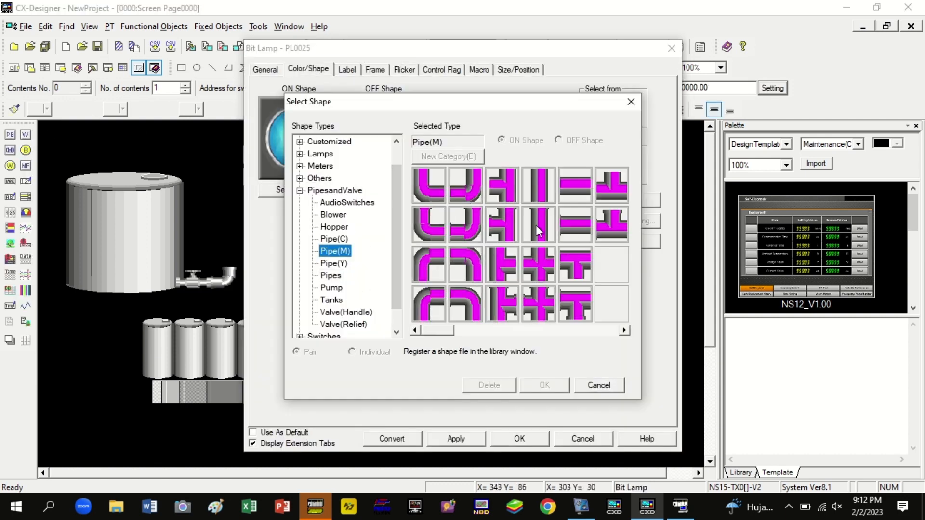
left_click(536, 225)
left_click(530, 384)
Set the new lamp's OFF shape to the matching grey flanged vertical section from Pipes and apply the settings
left_click(383, 190)
left_click(332, 277)
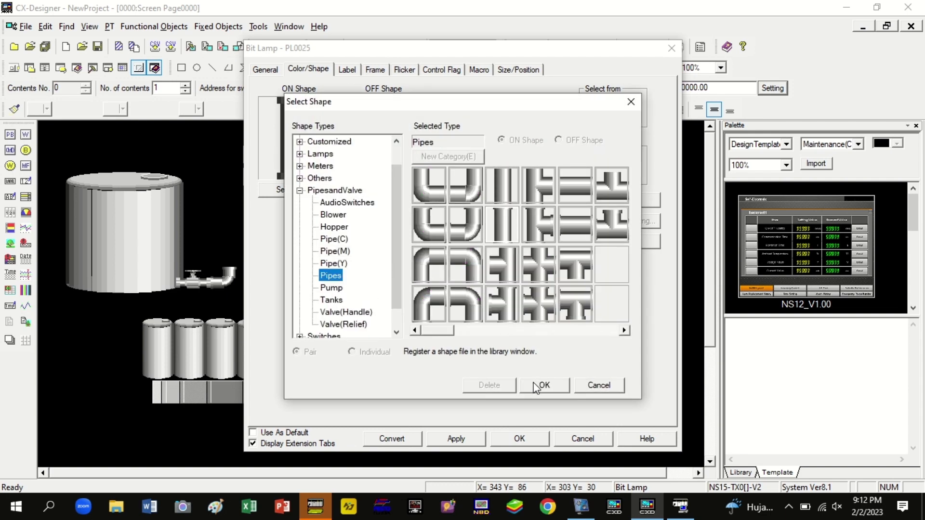
left_click(536, 386)
left_click(519, 438)
Slim the vertical pipe and align it on the upward opening of the elbow beside the valve
left_click_drag(281, 169, 242, 223)
key("Down")
key("Down")
key("Down")
key("Down")
key("Down")
key("Down")
key("Down")
key("Down")
key("Down")
key("Down")
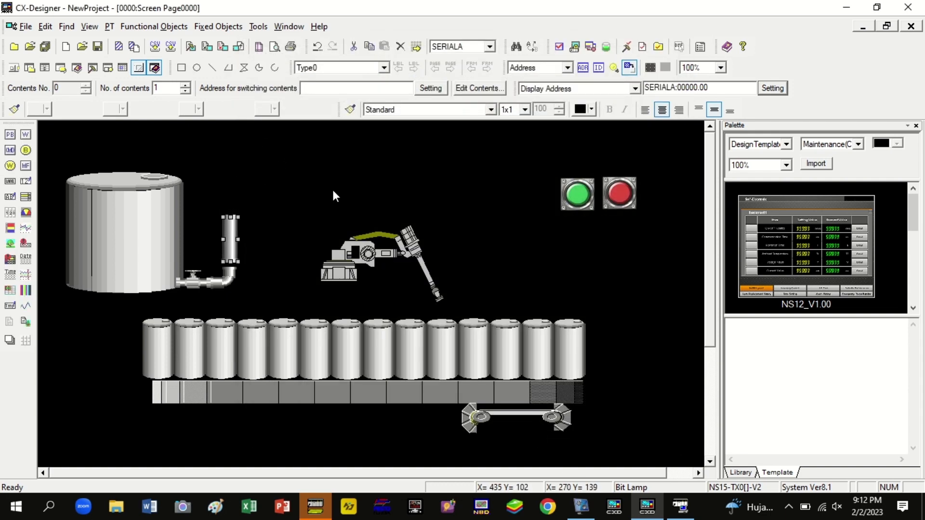
left_click(343, 190)
left_click(223, 232)
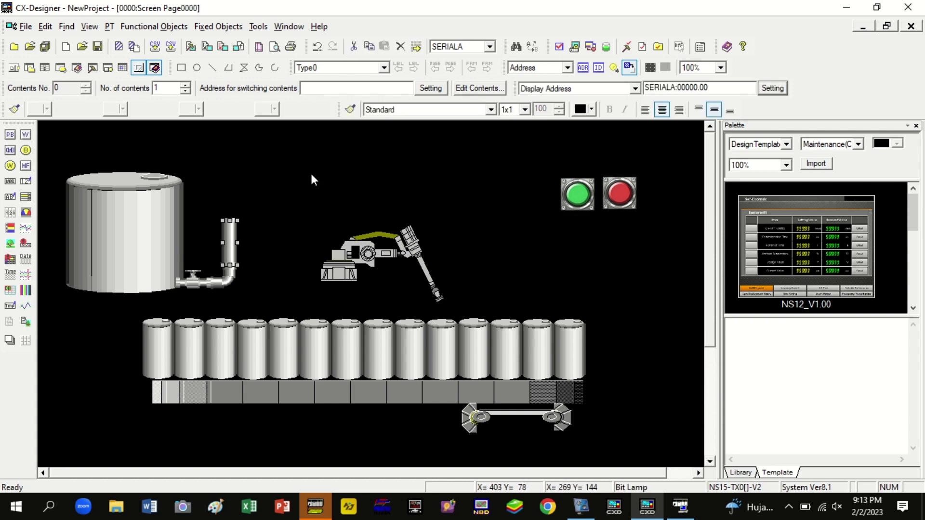
left_click(299, 198)
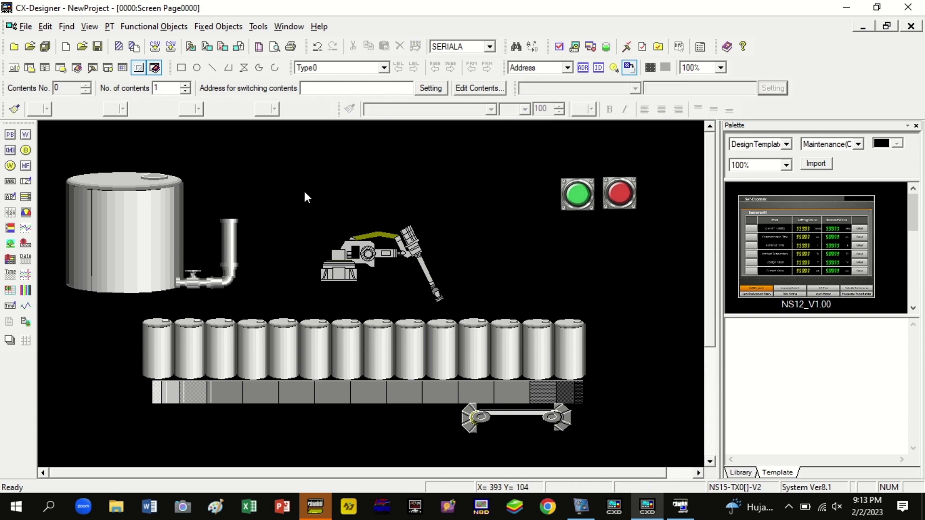
Draw a bit lamp above the vertical pipe and set its ON shape to the magenta Pipe(M) elbow opening right and downward
left_click(25, 149)
left_click_drag(260, 149, 307, 168)
left_click(309, 69)
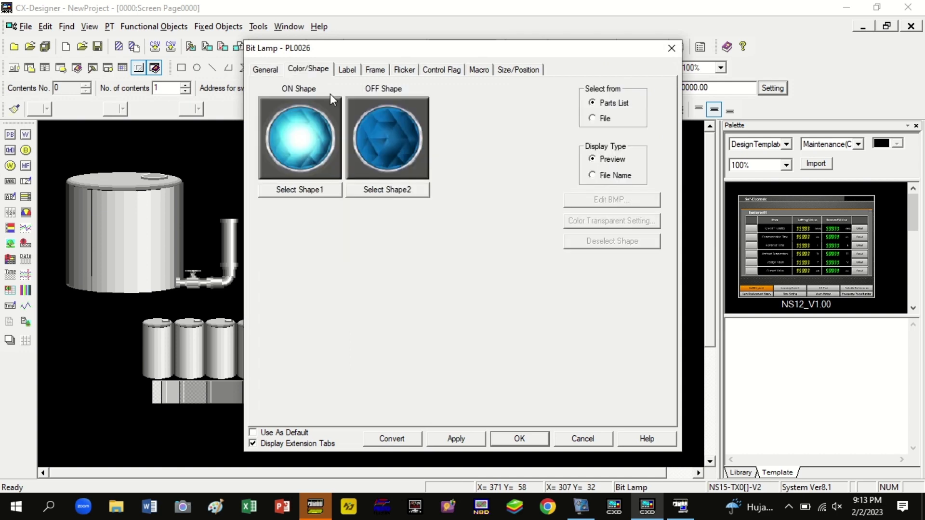
left_click(313, 190)
left_click(335, 251)
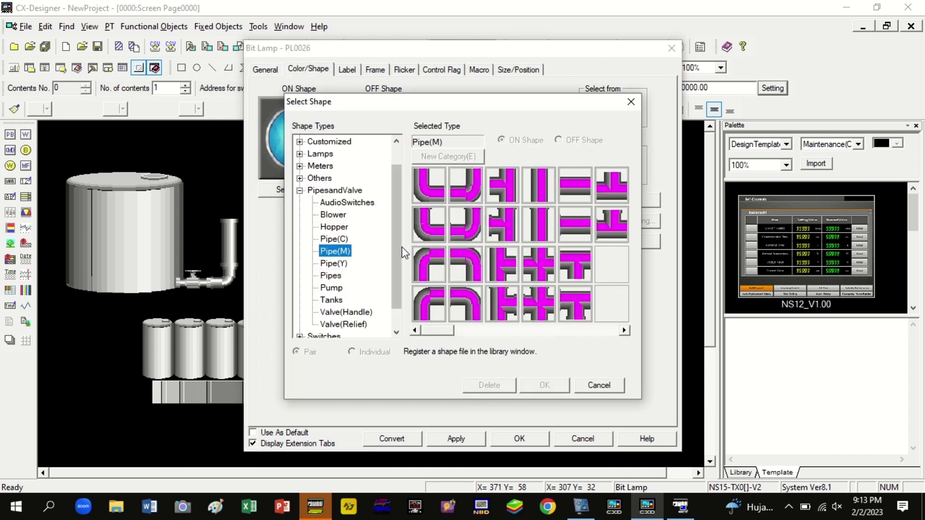
double_click(438, 265)
Set this lamp's OFF shape to the matching grey Pipes elbow, then shrink it and place it on top of the vertical pipe
left_click(384, 189)
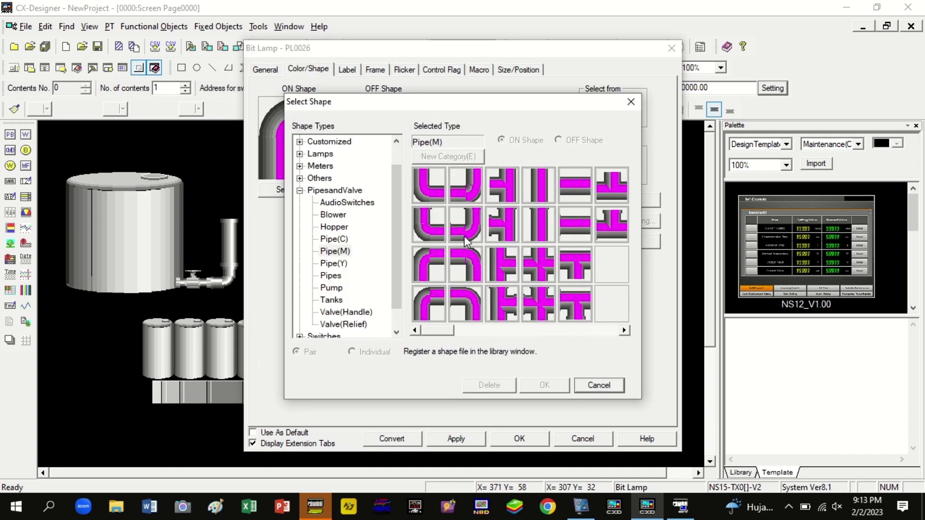
left_click(331, 275)
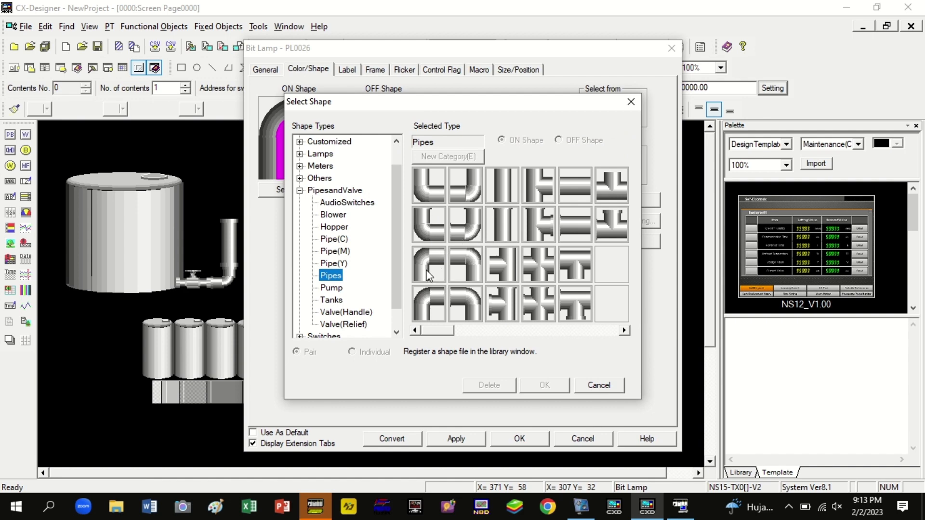
double_click(428, 276)
left_click(519, 438)
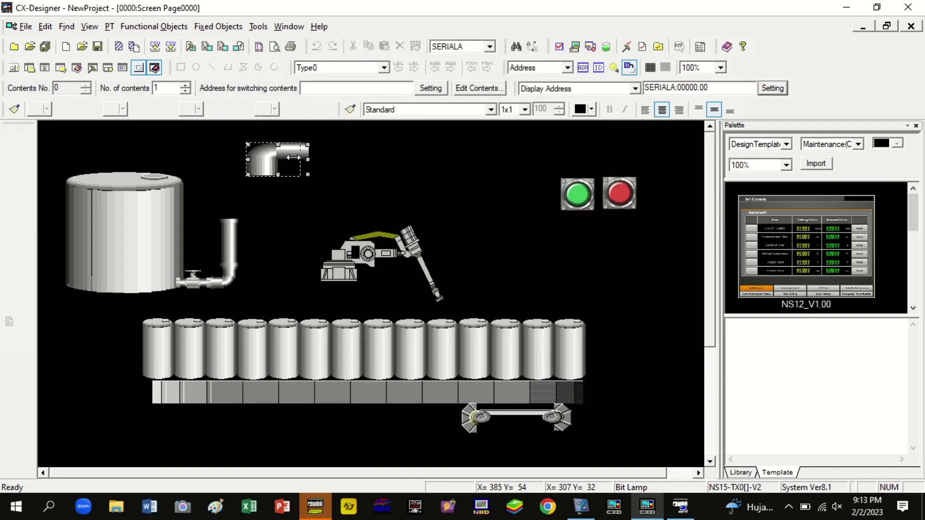
left_click_drag(294, 158, 239, 209)
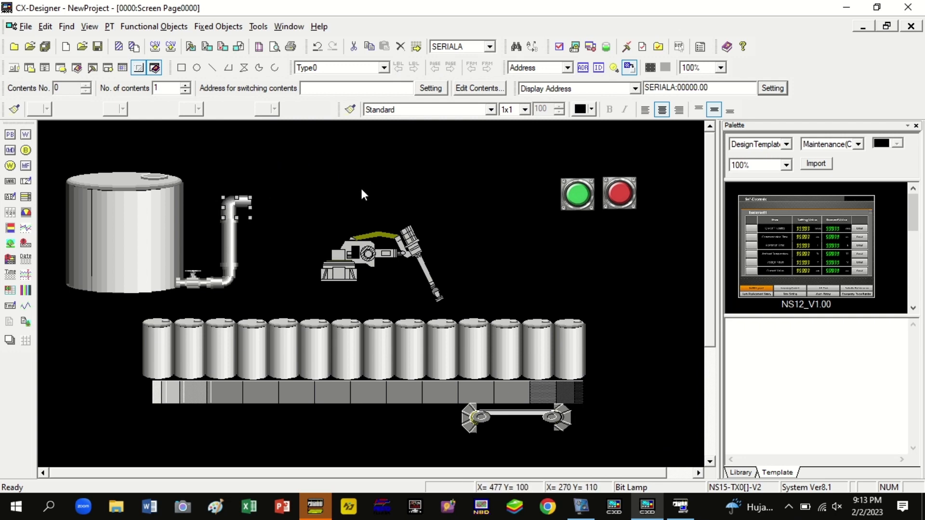
left_click(362, 194)
Draw a bit lamp beside the upper elbow and set its ON shape to the magenta flanged horizontal Pipe(M) section
left_click(26, 150)
left_click_drag(272, 144, 342, 201)
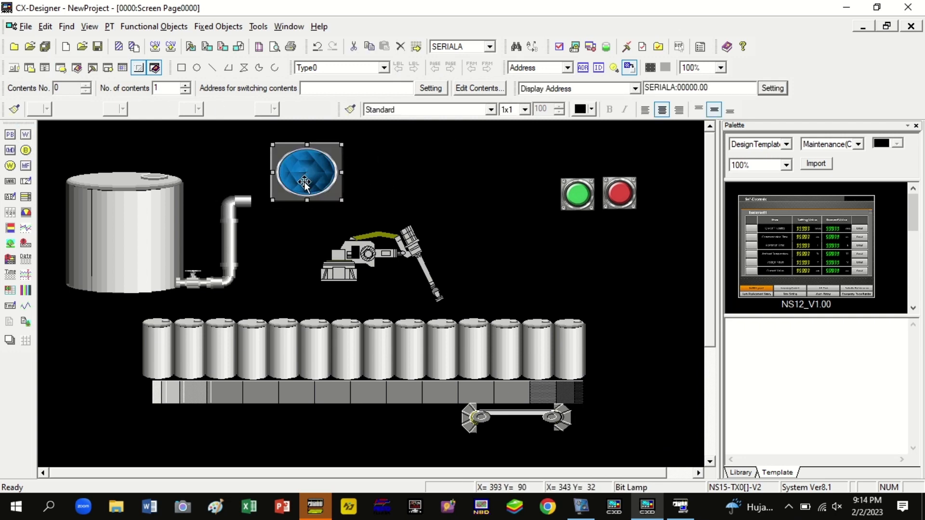
double_click(306, 175)
left_click(308, 68)
left_click(299, 188)
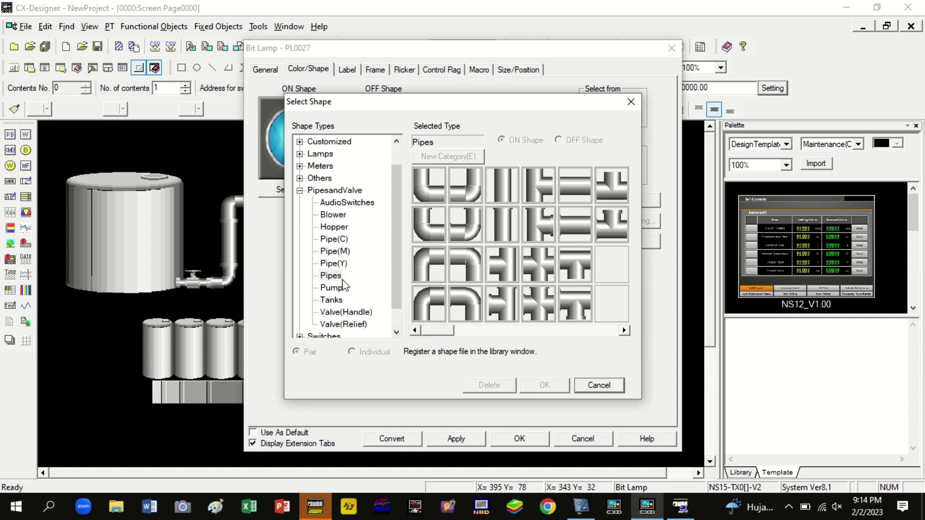
left_click(335, 251)
left_click(575, 223)
left_click(545, 385)
Set the new lamp's OFF shape to the matching grey flanged horizontal section from Pipes and apply the settings
left_click(395, 189)
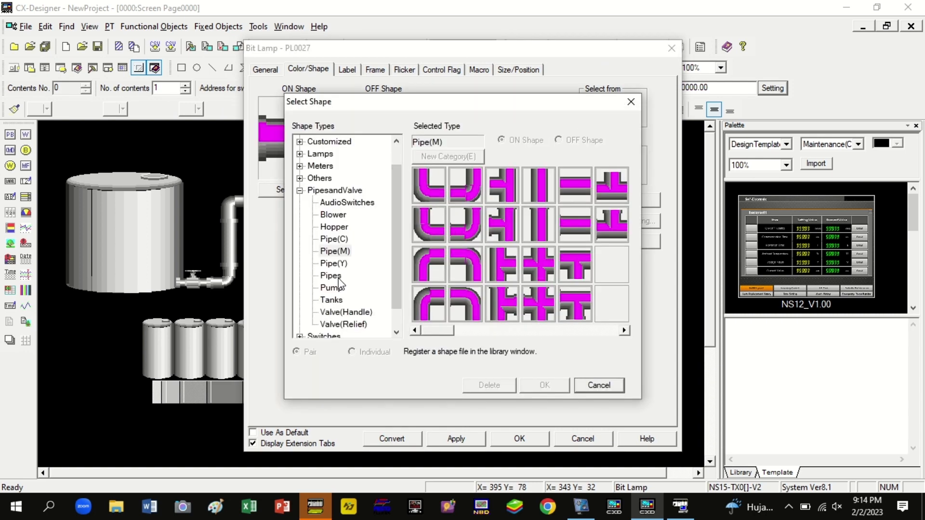
left_click(331, 275)
left_click(576, 223)
left_click(544, 385)
left_click(519, 438)
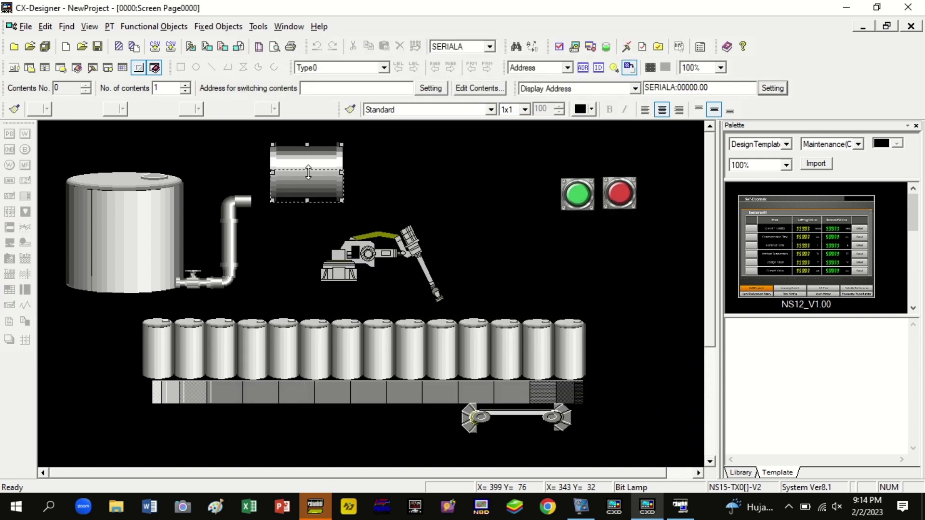
Slim the horizontal pipe and move it left until it joins the upper elbow's right opening
left_click_drag(300, 195, 297, 193)
key("Left")
key("Left")
key("Left")
key("Left")
key("Left")
key("Left")
key("Left")
key("Left")
key("Left")
key("Left")
key("Left")
key("Left")
key("Left")
key("Left")
left_click(388, 186)
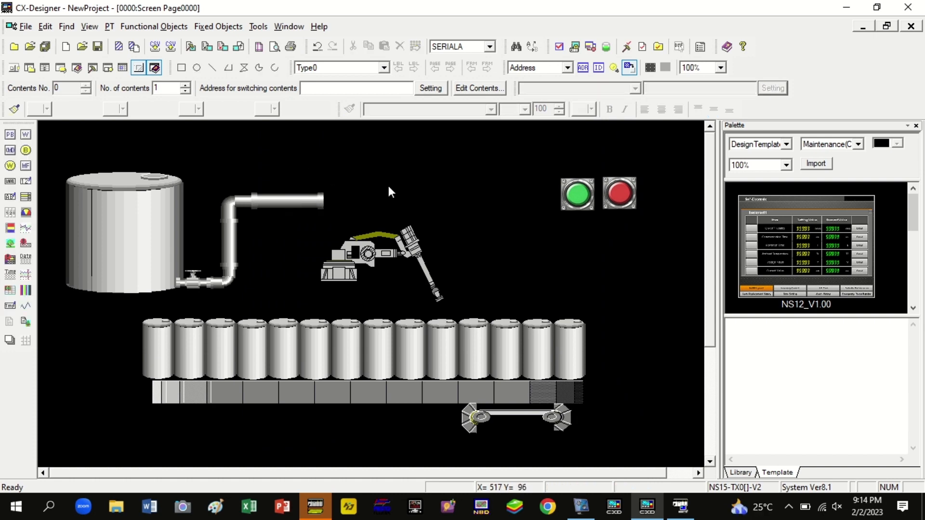
Shorten the horizontal pipe from its free right end to about half its length
left_click(295, 202)
left_click_drag(322, 201, 292, 200)
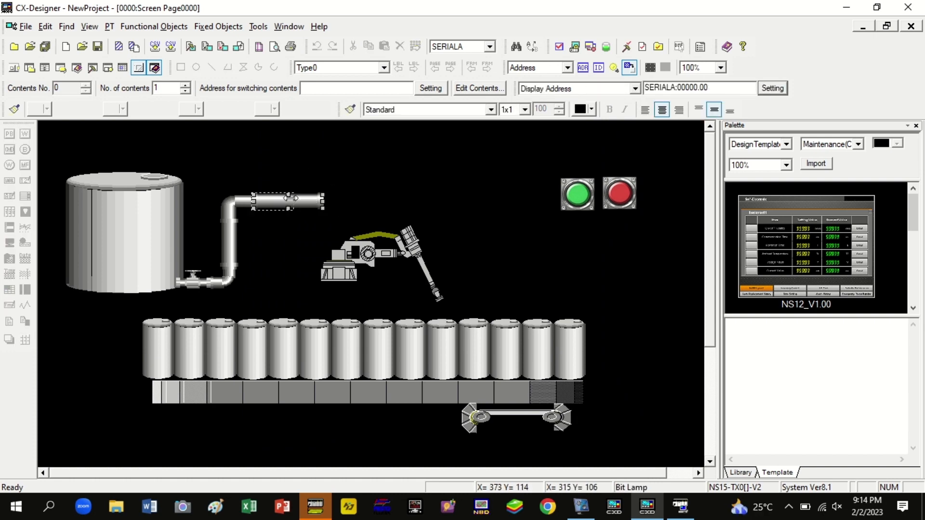
left_click(271, 131)
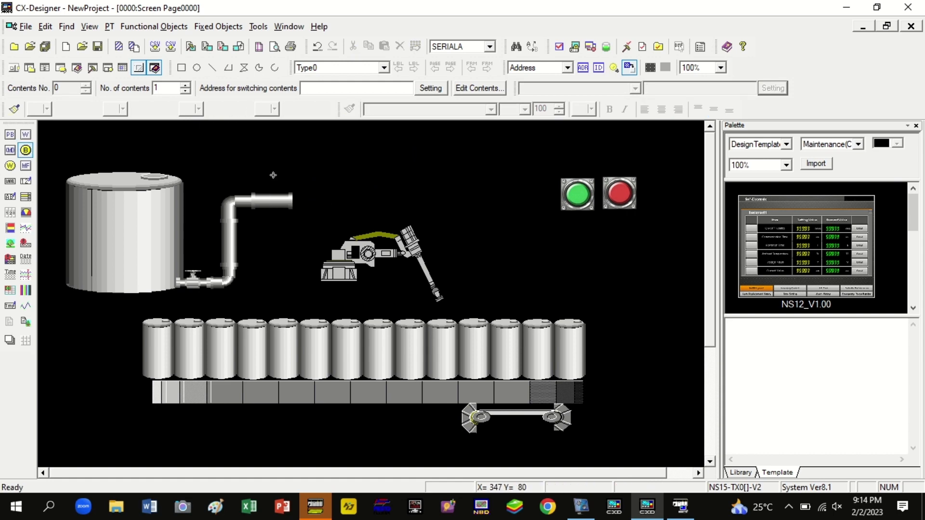
Draw a bit lamp beside the horizontal pipe's free end and set its ON shape to the grey Pipes elbow opening left and downward
double_click(331, 172)
left_click(308, 69)
left_click(310, 189)
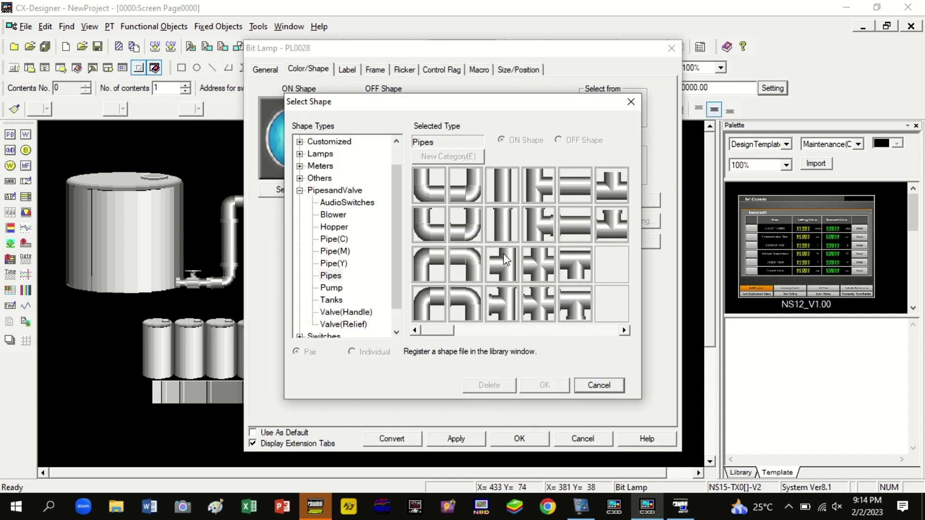
left_click(471, 297)
left_click(545, 385)
Set the new lamp's OFF shape to the magenta Pipe(M) elbow opening left and downward and apply the settings
left_click(299, 190)
left_click(336, 251)
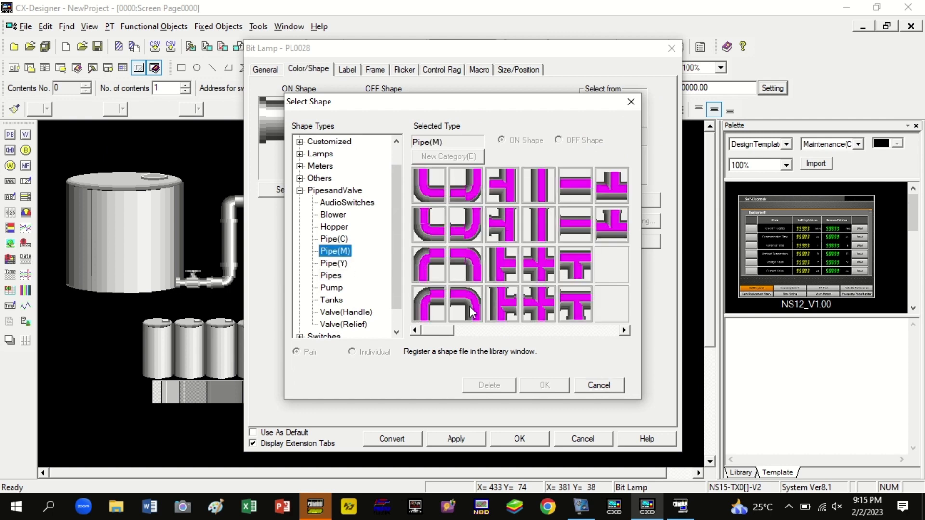
left_click(471, 312)
left_click(543, 385)
left_click(531, 438)
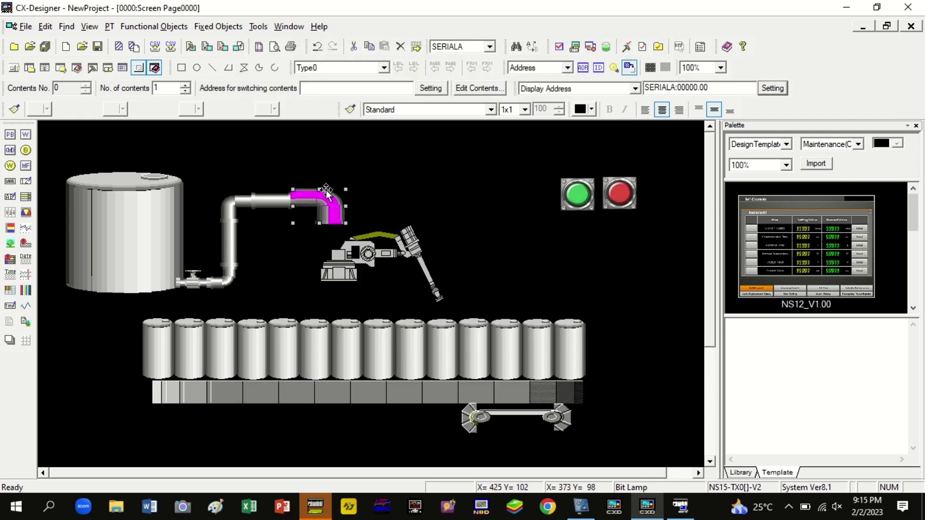
Shrink the new elbow and nudge it level with the horizontal pipe's free end, at about X=409, Y=103
left_click_drag(319, 190, 337, 214)
key("Up")
key("Up")
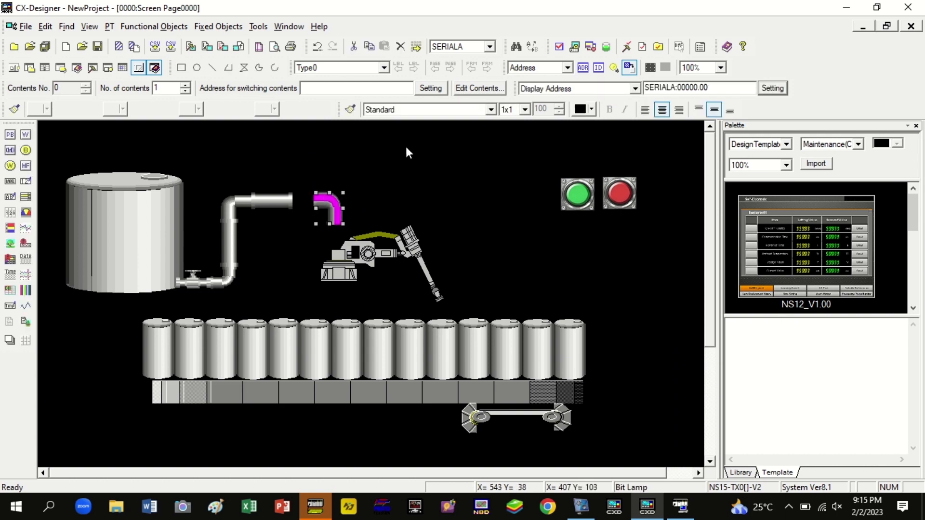
key("Right")
key("Right")
left_click(357, 148)
Set the right elbow lamp's ON shape to the magenta Pipe(M) elbow opening left and downward
left_click(325, 202)
double_click(326, 205)
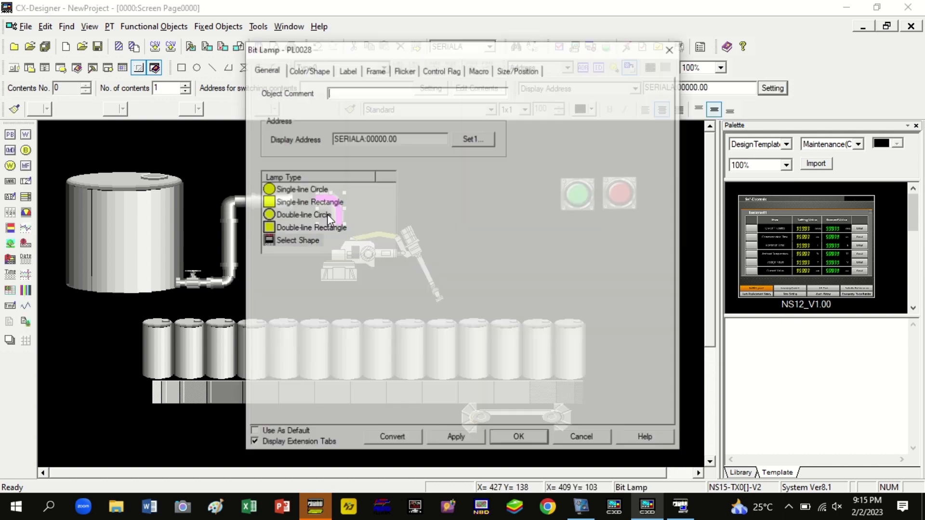
left_click(308, 69)
left_click(389, 188)
left_click(330, 275)
left_click(339, 251)
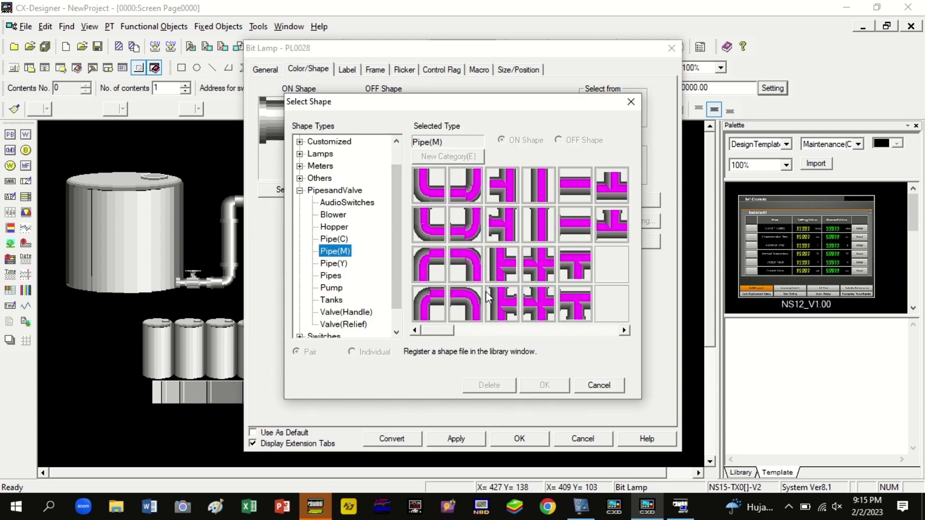
double_click(469, 304)
Set the right elbow's OFF shape to the matching grey Pipes elbow and lengthen the horizontal pipe to meet it
left_click(393, 188)
left_click(333, 276)
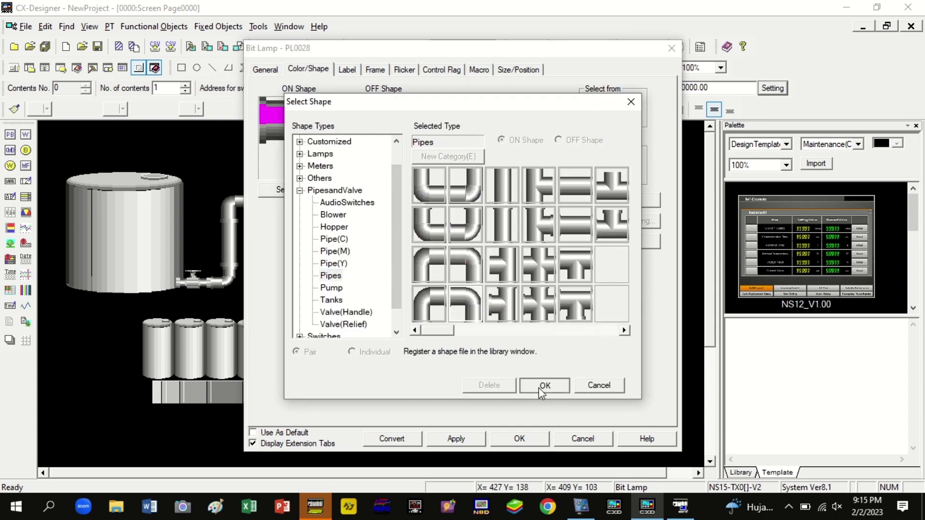
left_click(545, 385)
left_click(519, 439)
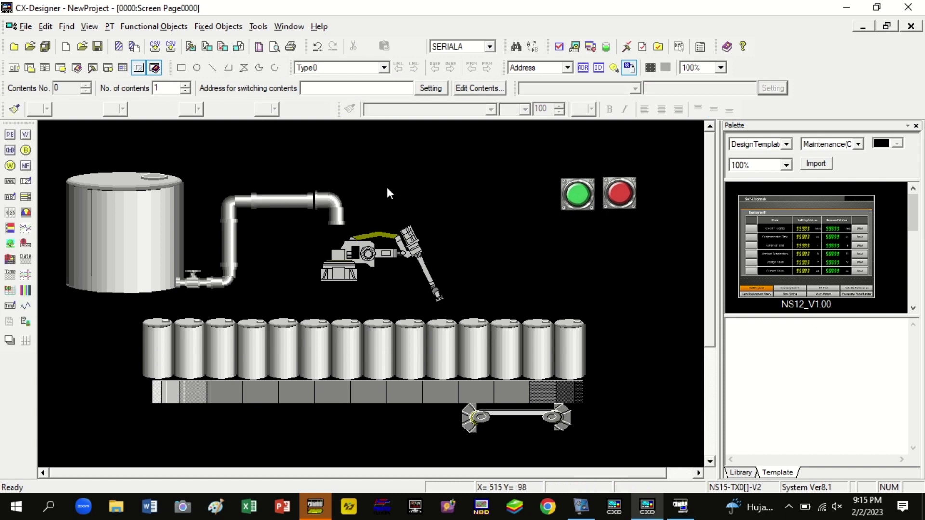
left_click(332, 202)
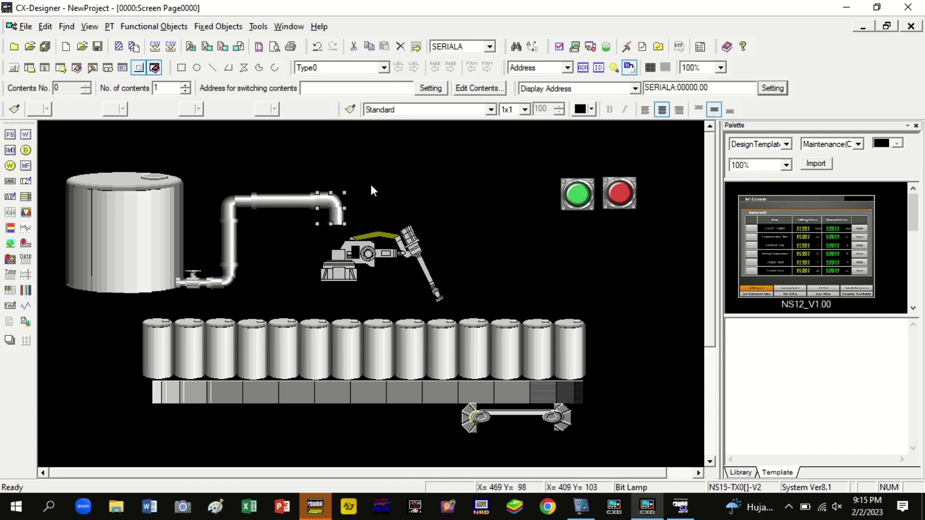
left_click(416, 174)
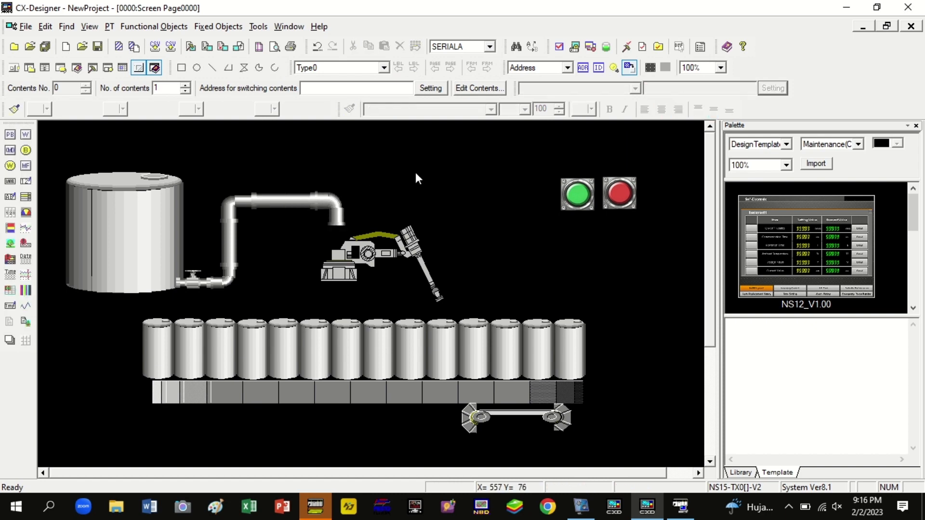
Draw a small bit lamp above the upper pipe and set its ON shape to the magenta vertical section from Pipe(M)
left_click(255, 155)
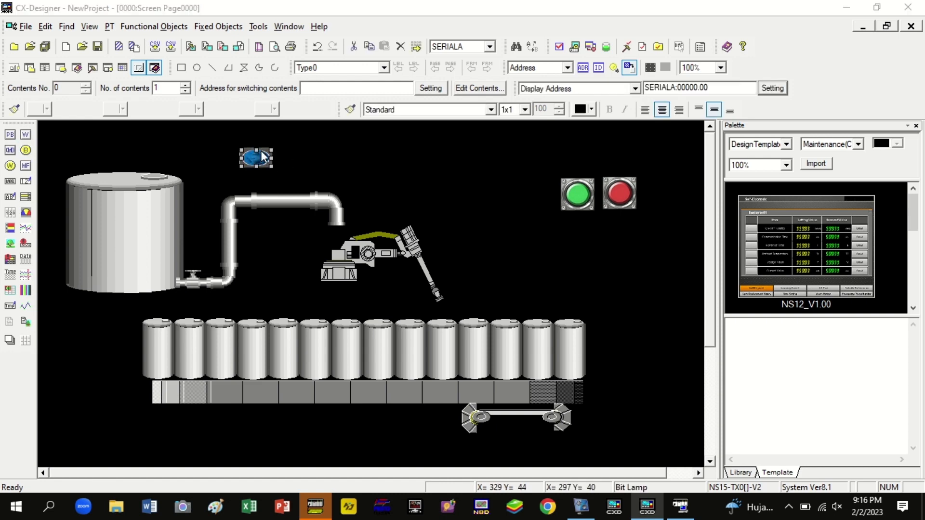
double_click(260, 154)
left_click(300, 193)
left_click(335, 251)
left_click(538, 225)
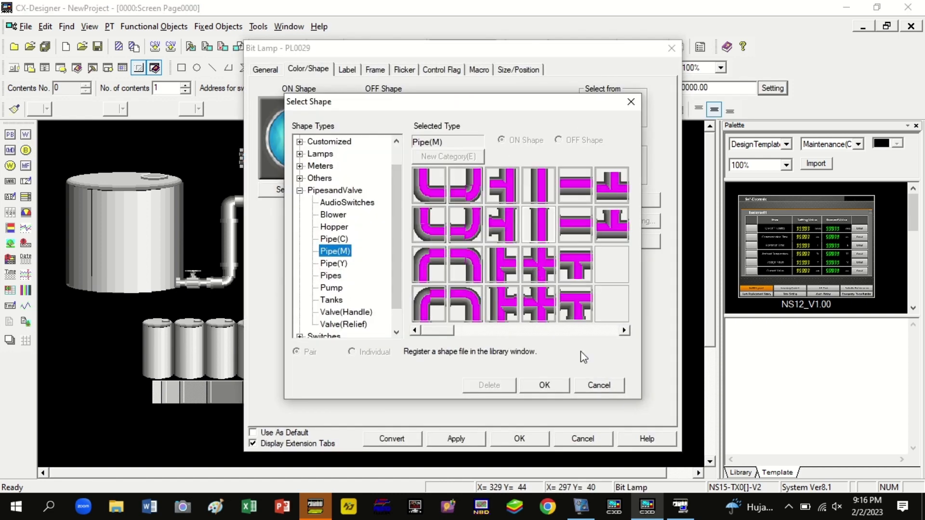
left_click(544, 385)
Set the new lamp's OFF shape to the matching grey vertical section from Pipes and apply the settings
left_click(385, 190)
left_click(330, 276)
left_click(502, 225)
left_click(544, 385)
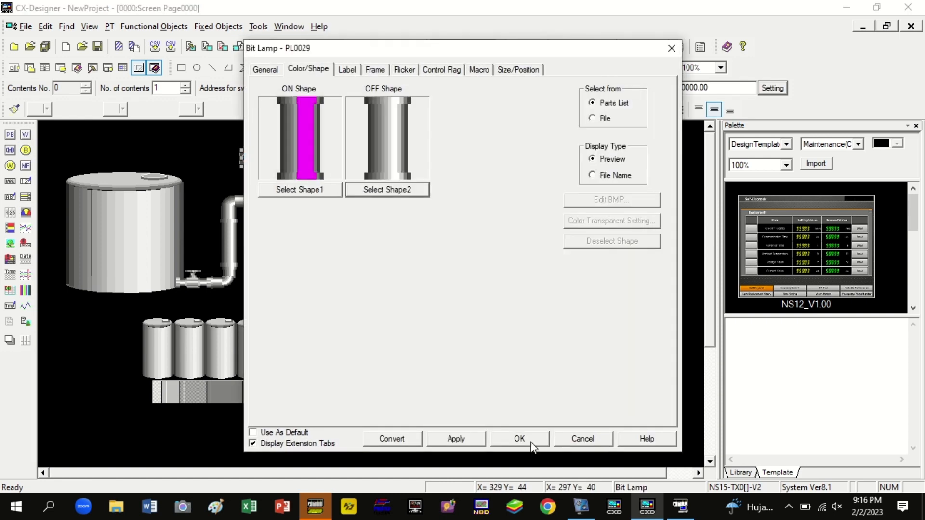
left_click(519, 439)
Move the short vertical pipe under the right elbow and align it with the elbow's downward opening
left_click_drag(301, 236, 319, 235)
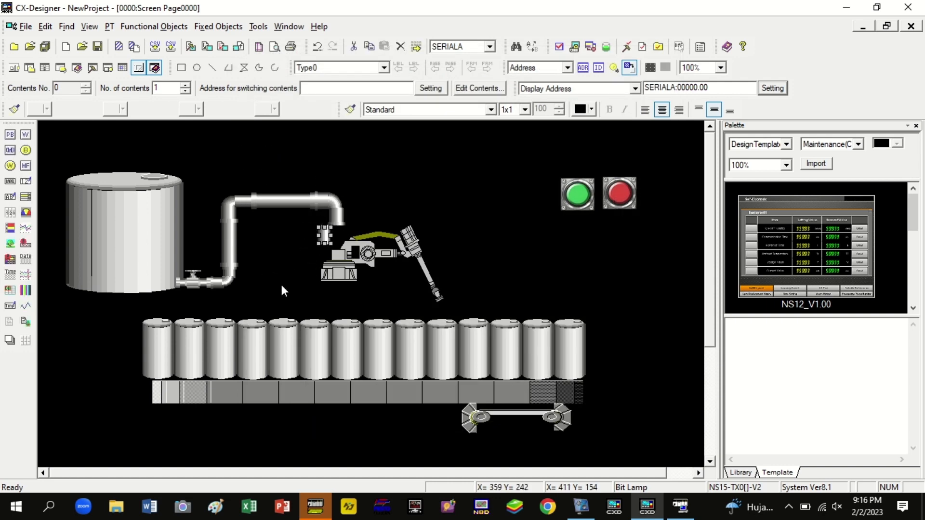
key("Right")
key("Right")
key("Right")
key("Right")
key("Right")
key("Right")
key("Right")
key("Right")
key("Right")
key("Right")
key("Right")
key("Right")
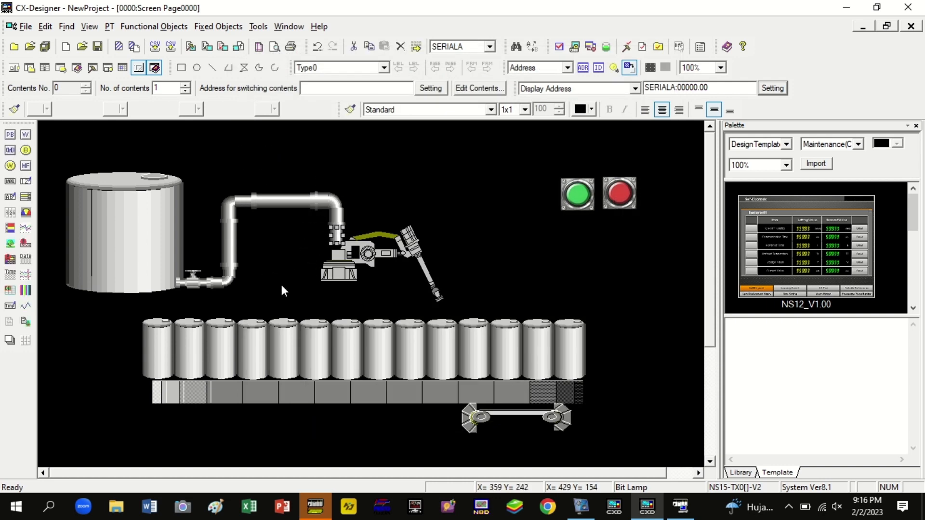
left_click(521, 173)
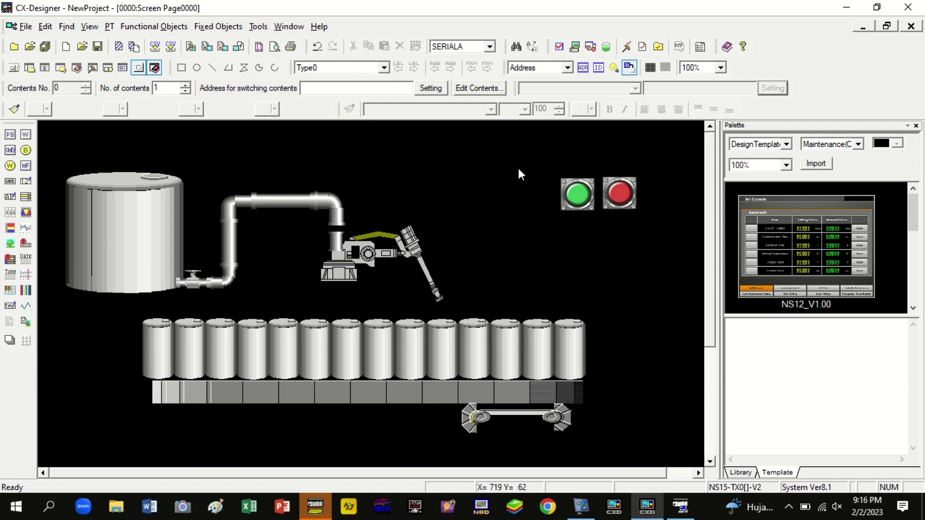
left_click(340, 241)
left_click(470, 180)
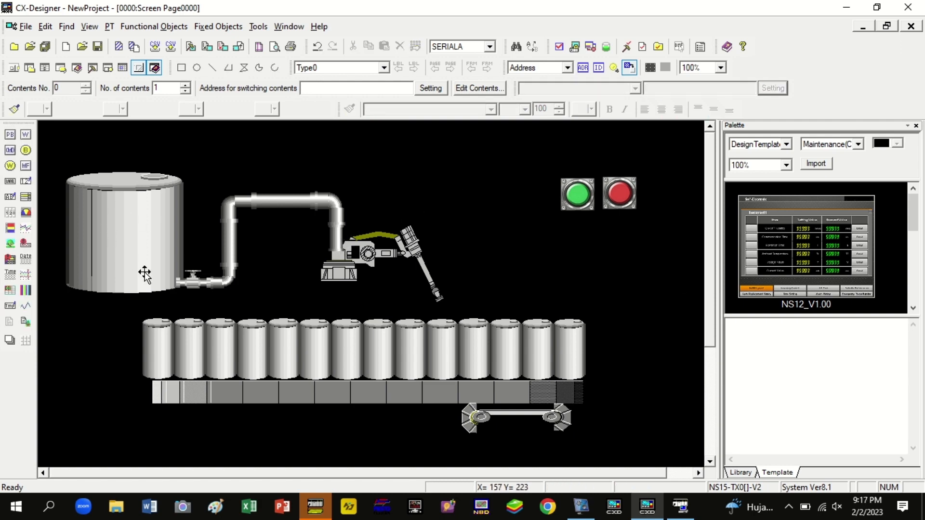
Set the tank lamp's display address to SERIALA:00009.00
left_click(130, 247)
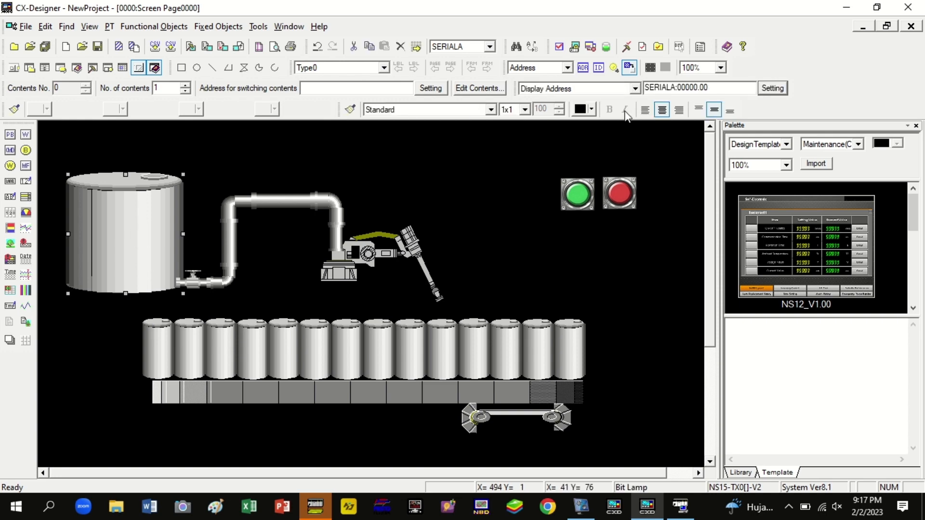
left_click(695, 89)
key("Delete")
type("9")
key("Return")
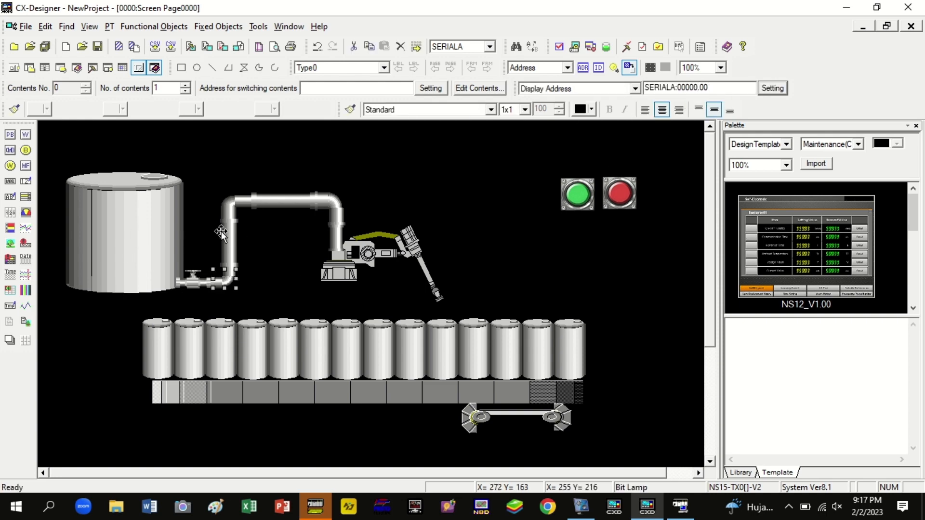
Select all the pipe sections and elbows between the valve and the robot arm and group them
left_click(232, 243)
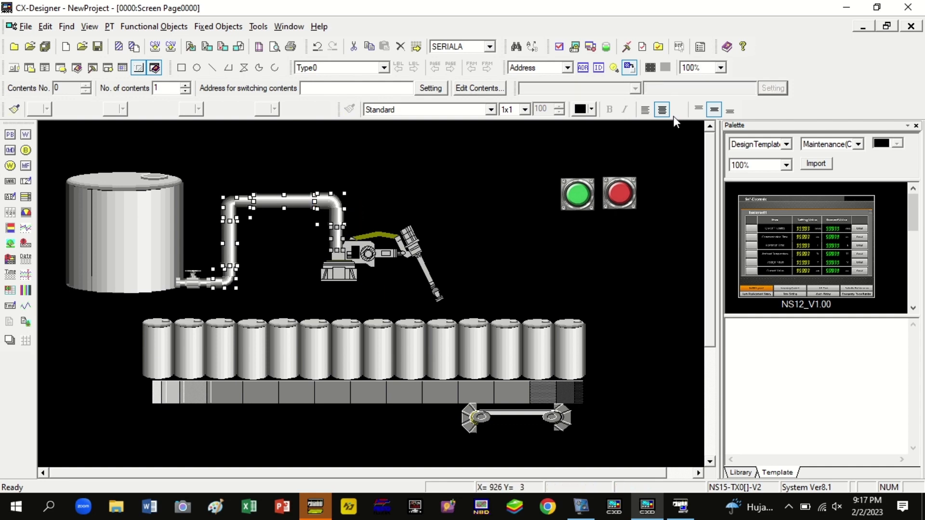
right_click(304, 190)
mouse_move(328, 295)
left_click(462, 293)
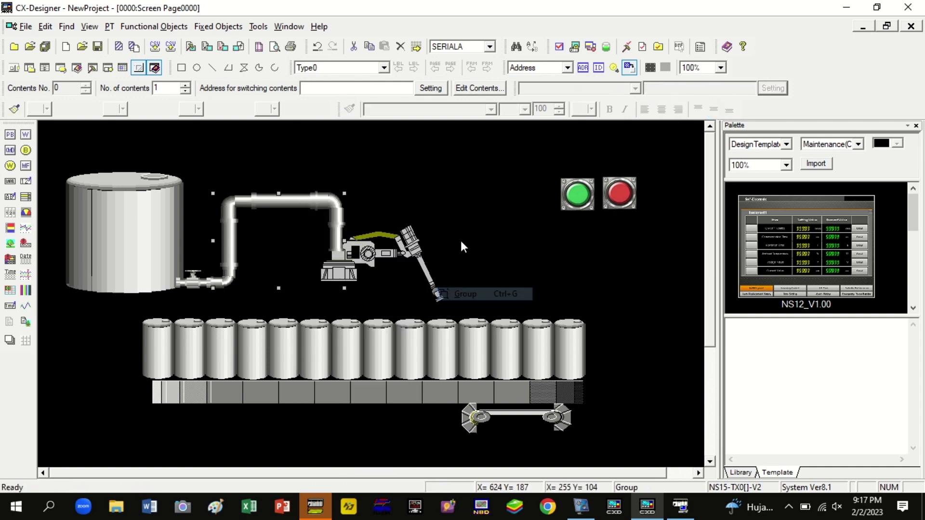
Set the address display type to I/O Comment and edit the display address of a bit lamp in the pipe group
left_click(568, 68)
left_click(541, 97)
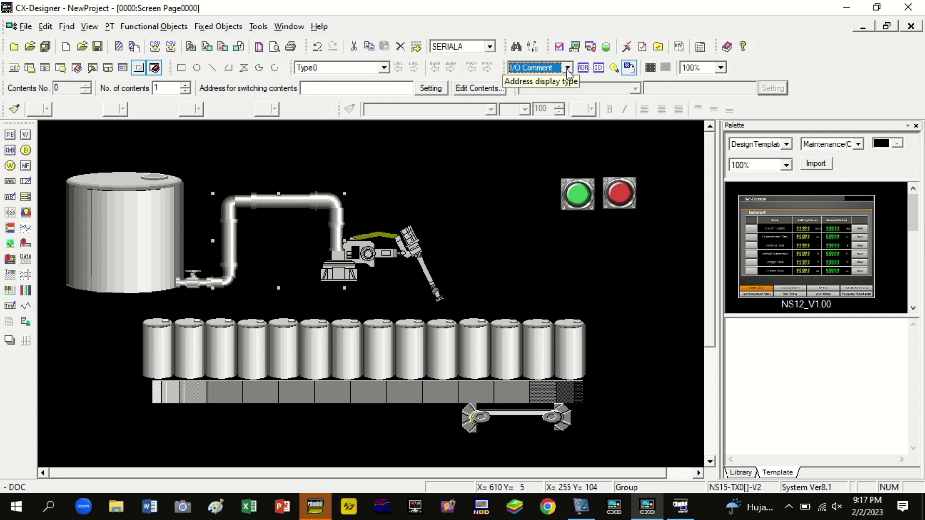
double_click(333, 199)
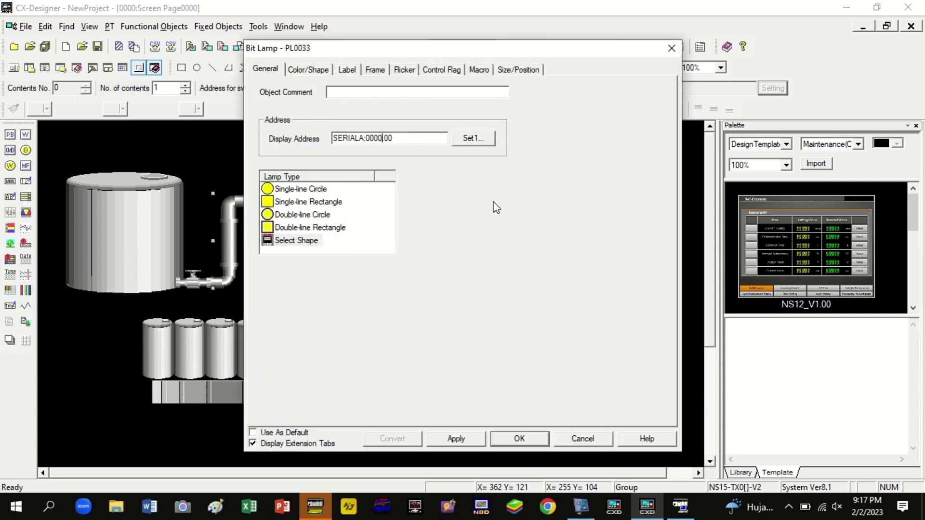
left_click(519, 438)
Save all screen changes, run the screen in test mode to check the tank and pipe lamps, and exit the test
left_click(575, 47)
left_click(430, 275)
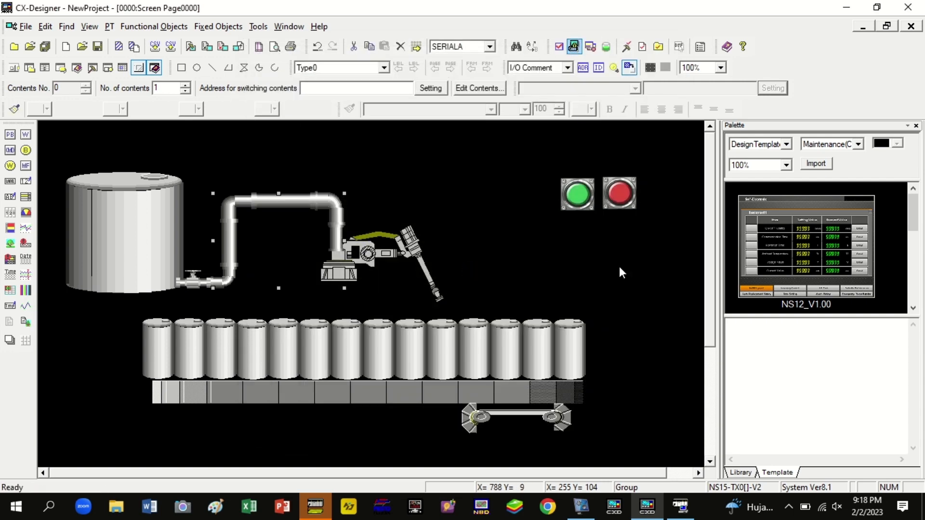
left_click(527, 295)
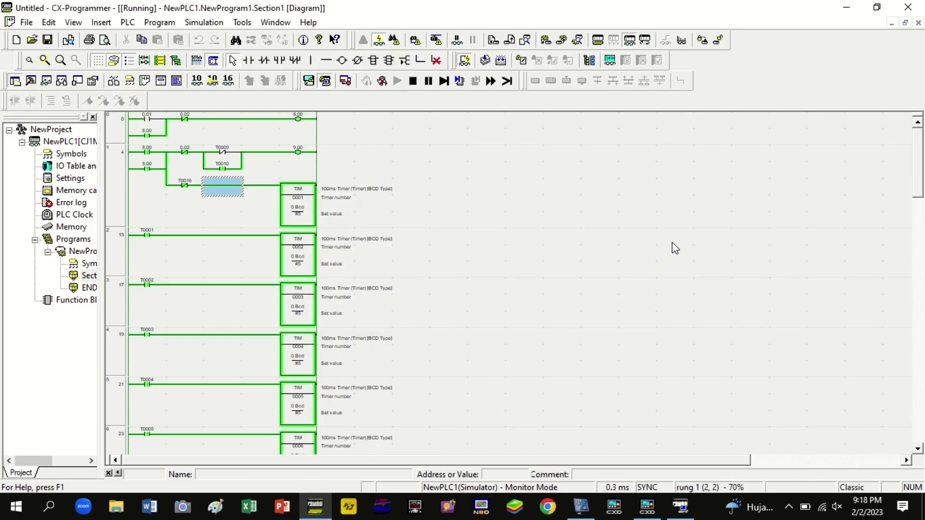
mouse_move(697, 506)
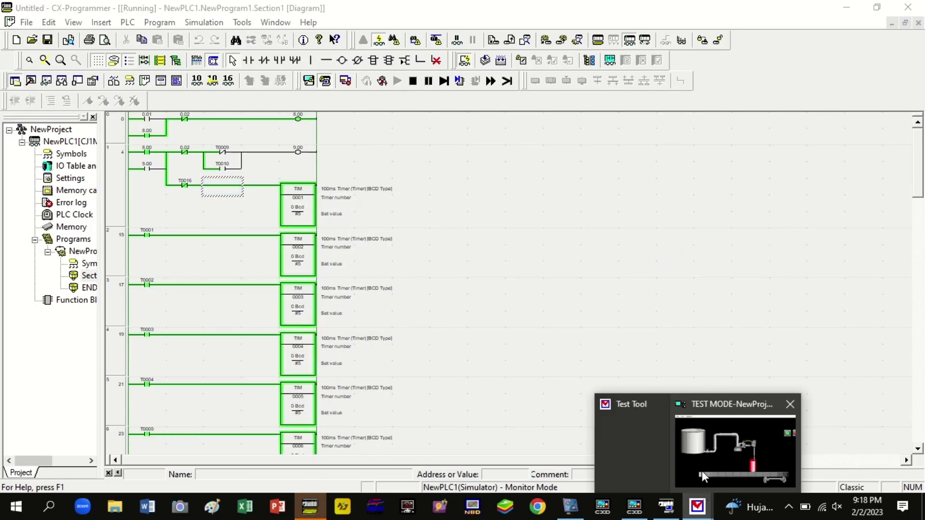
left_click(699, 452)
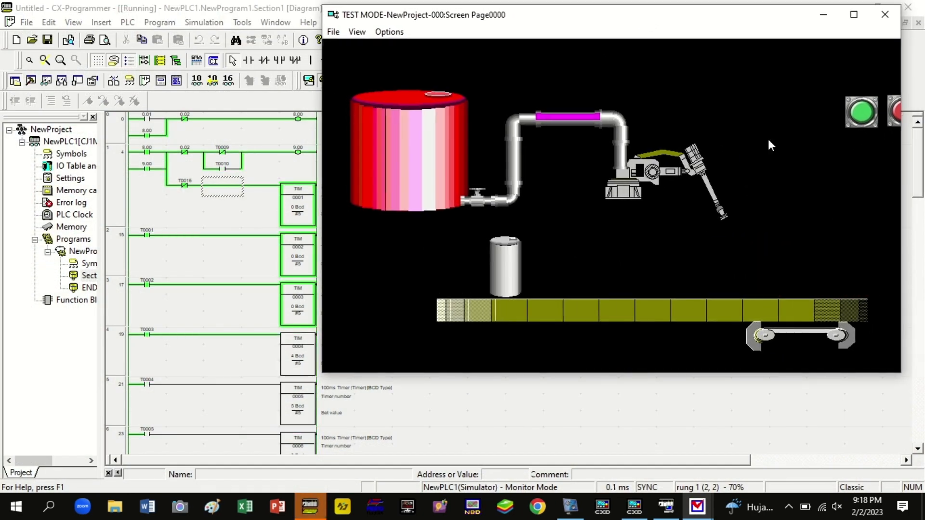
left_click(885, 14)
left_click(426, 284)
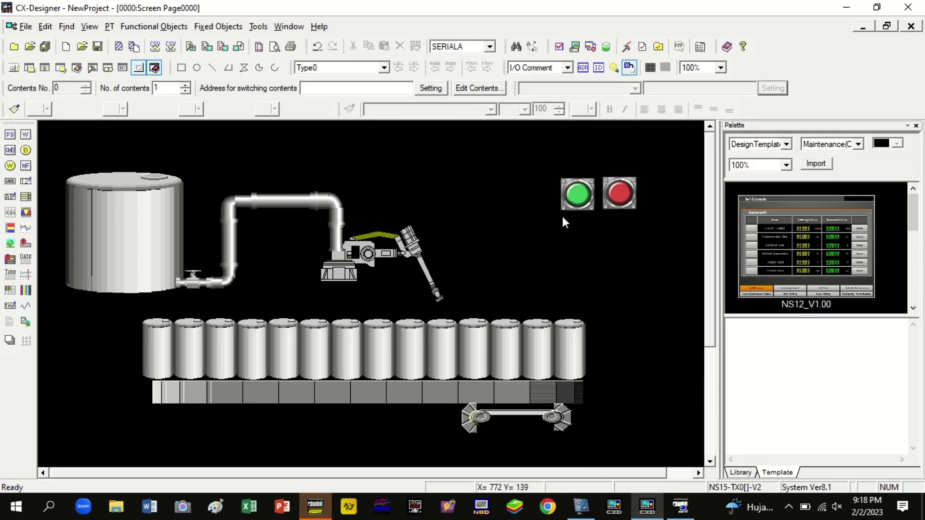
Move the green and red buttons above the robot arm and restart test mode with all changes saved
left_click_drag(604, 198, 436, 179)
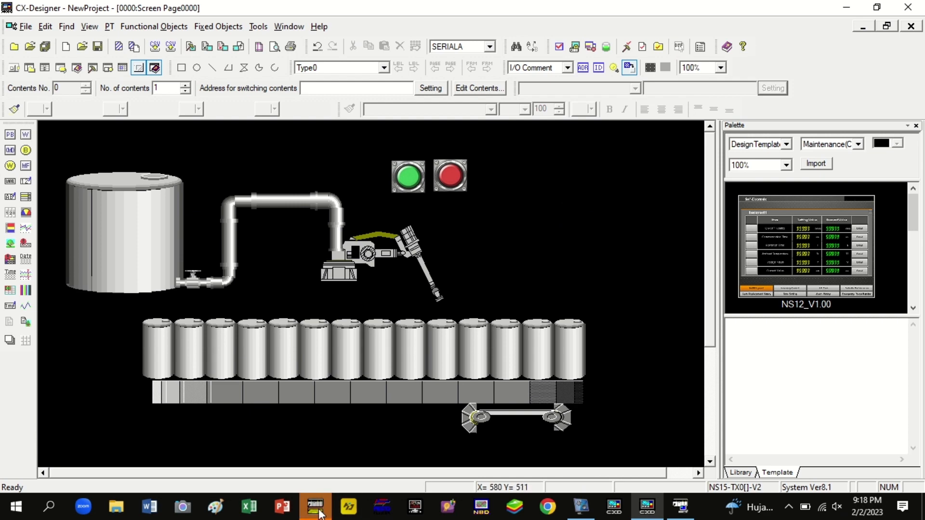
left_click(651, 511)
left_click(651, 512)
left_click(574, 47)
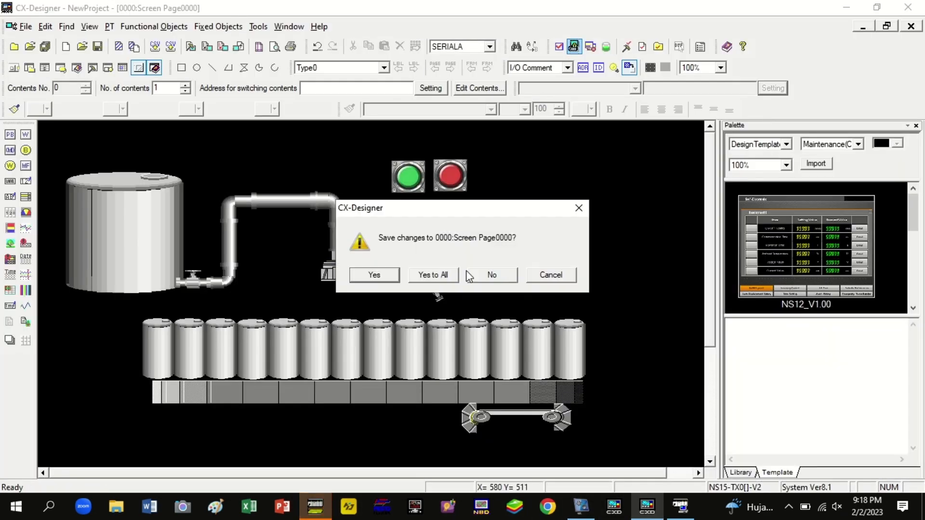
left_click(435, 275)
key("Return")
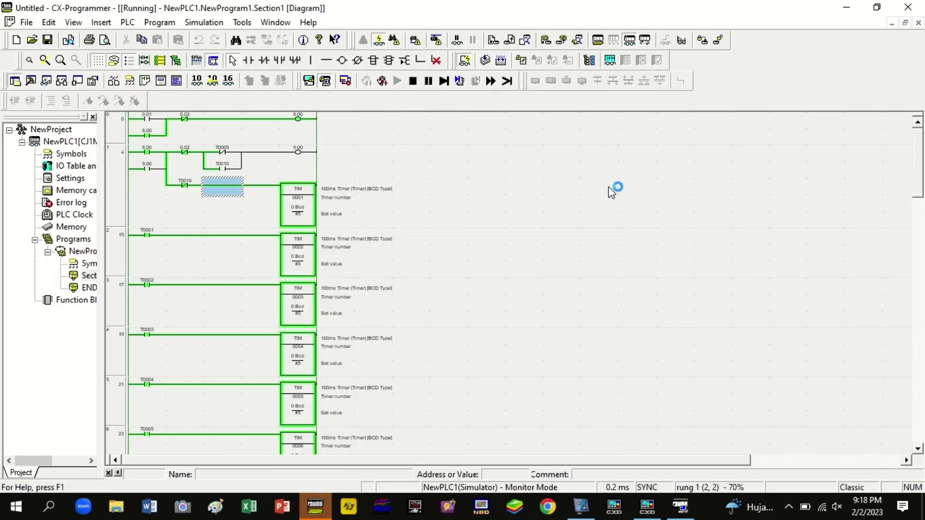
left_click(697, 513)
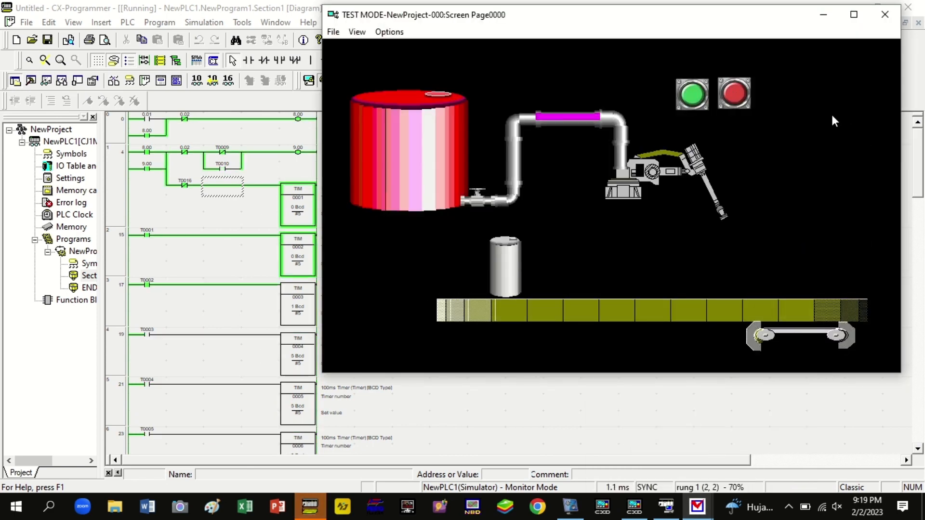
Stop the running sequence with the red button on the test screen and exit the test mode session
left_click(737, 96)
left_click(885, 14)
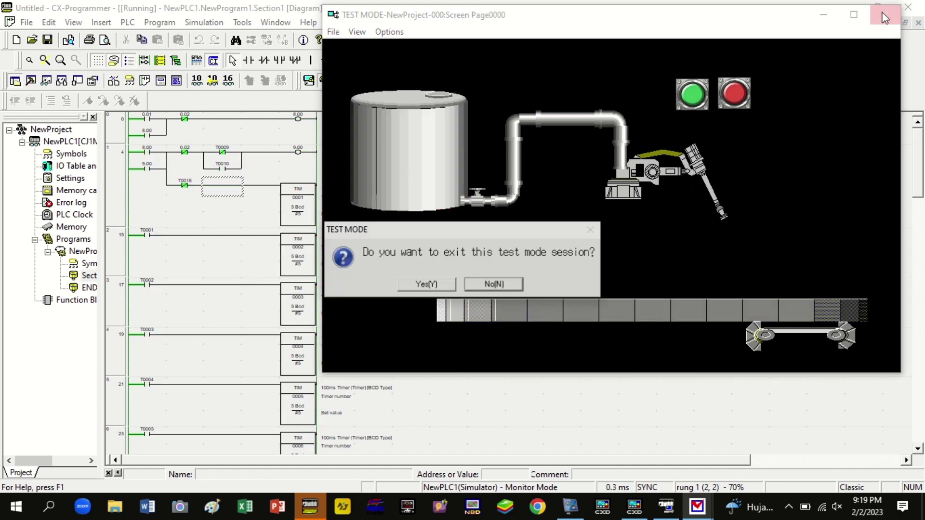
left_click(426, 284)
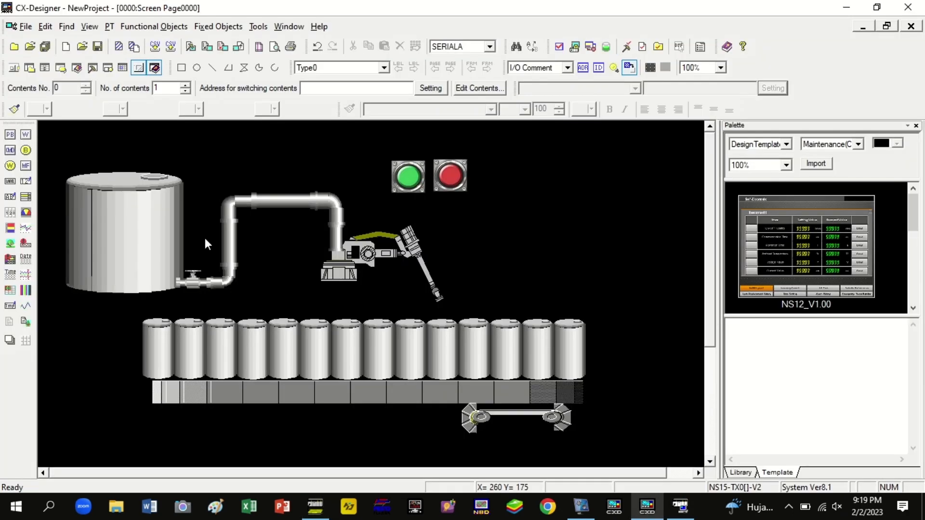
Change the tank lamp's display address to SERIALA:00009.09 and select the pipe group
double_click(129, 234)
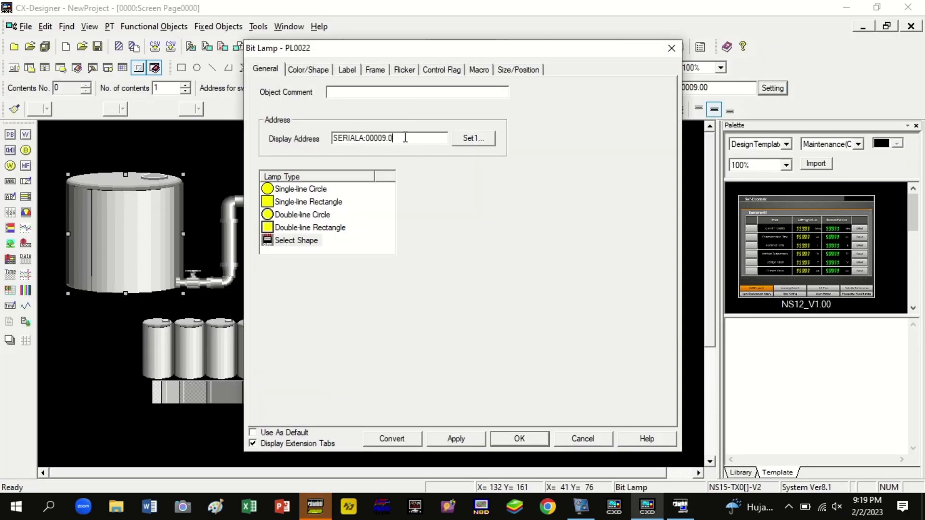
type("9")
key("Return")
left_click(225, 247)
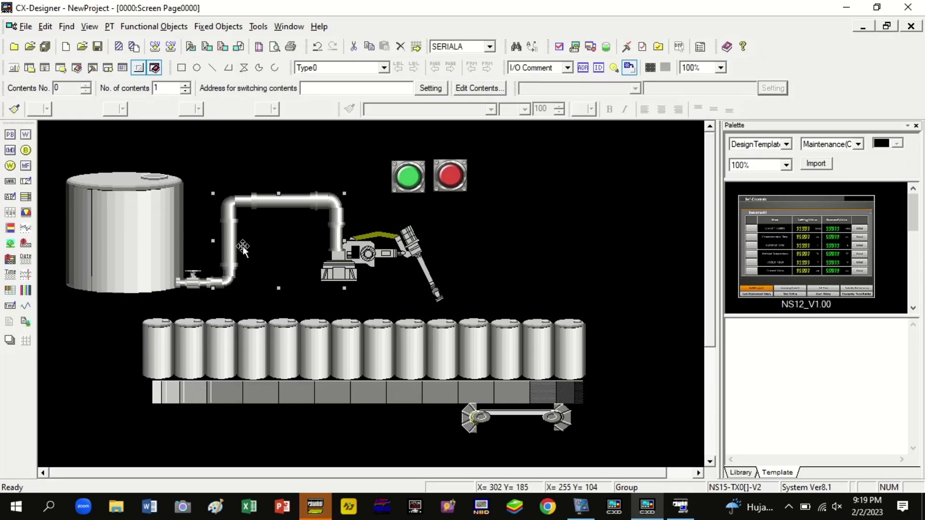
Ungroup the pipe assembly and set the bottom elbow lamp's display address to SERIALA:00009.09
double_click(271, 245)
left_click(494, 292)
right_click(257, 240)
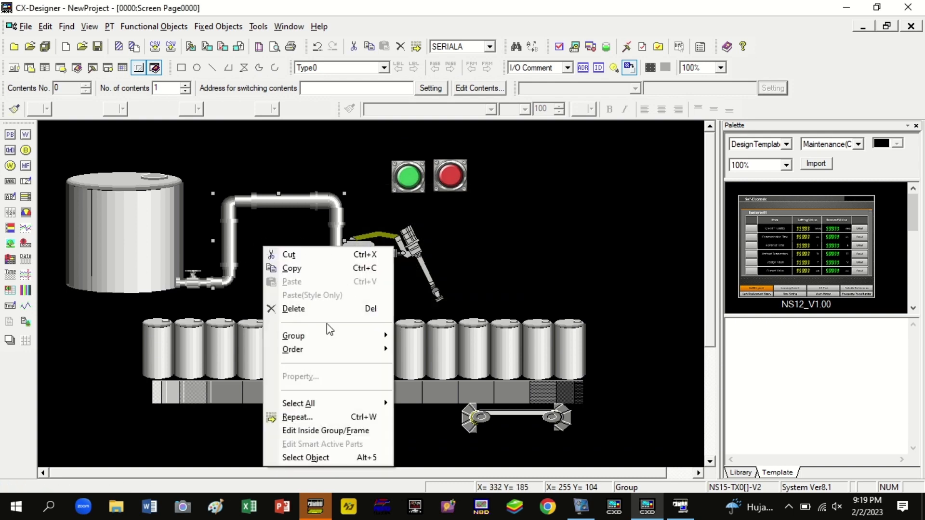
mouse_move(295, 334)
left_click(429, 349)
double_click(231, 285)
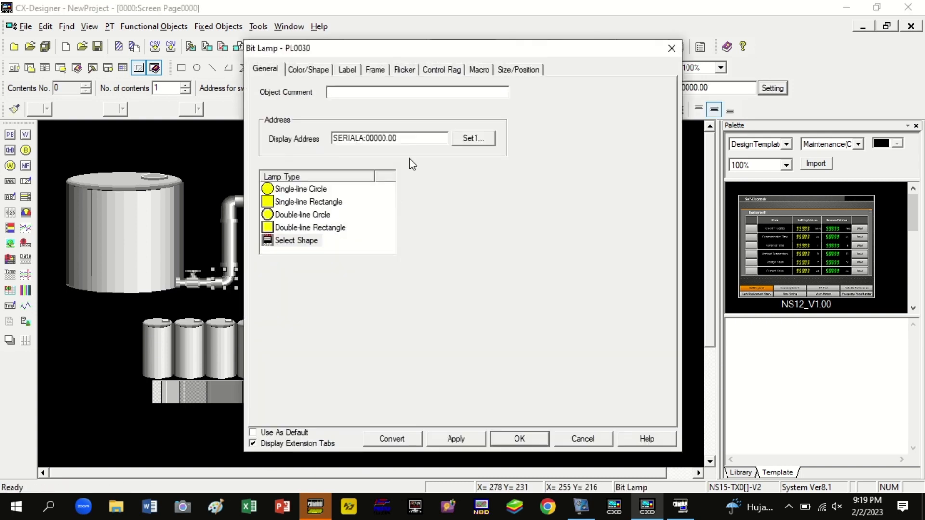
key("BackSpace")
type("9")
key("Return")
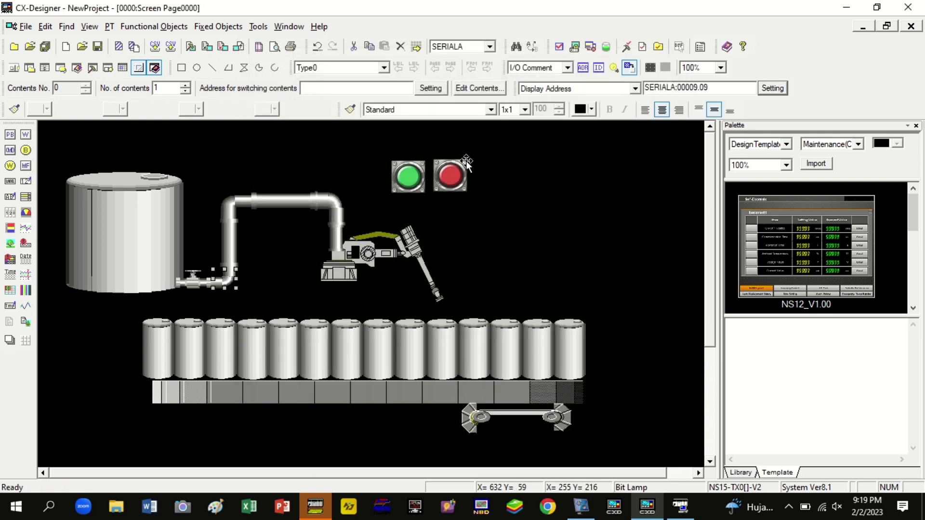
Set the display address of the left vertical pipe and the upper-left elbow to SERIALA:00009.09
double_click(223, 250)
key("Delete")
type("9.09")
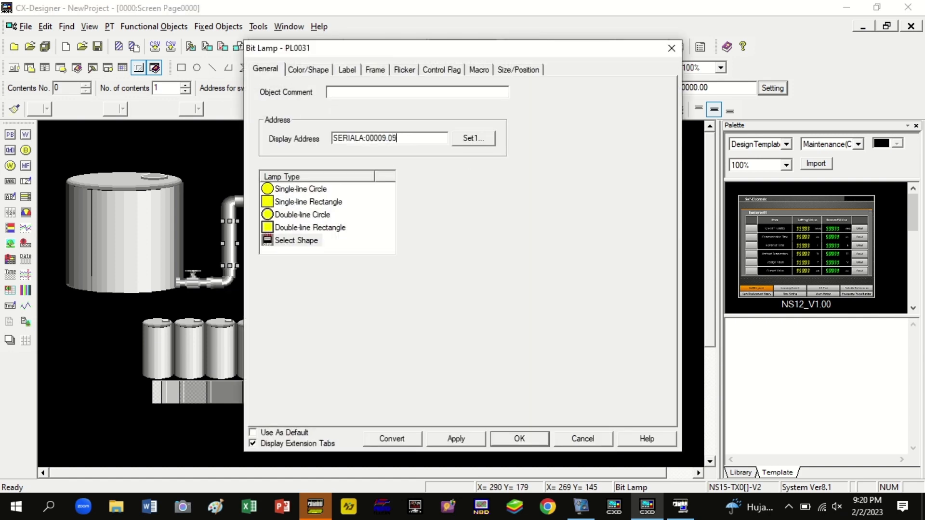
key("Return")
double_click(241, 203)
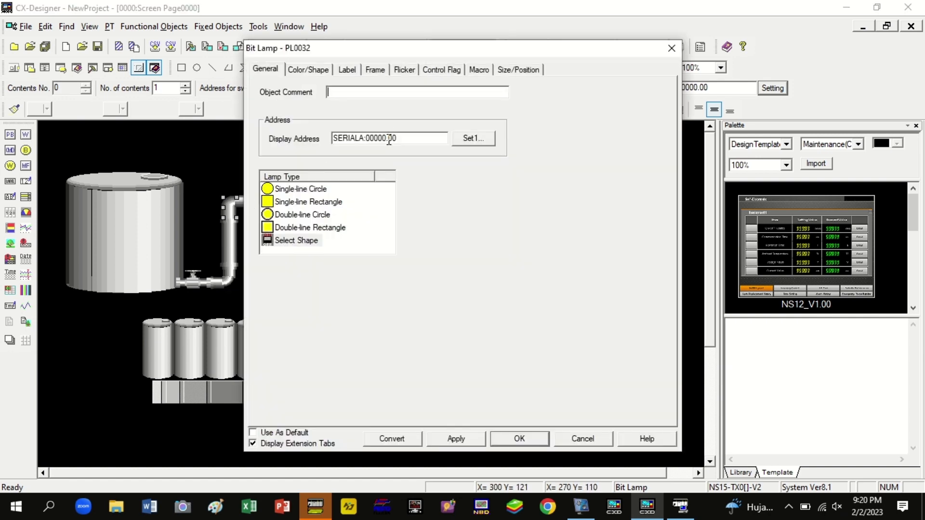
type("8")
key("Return")
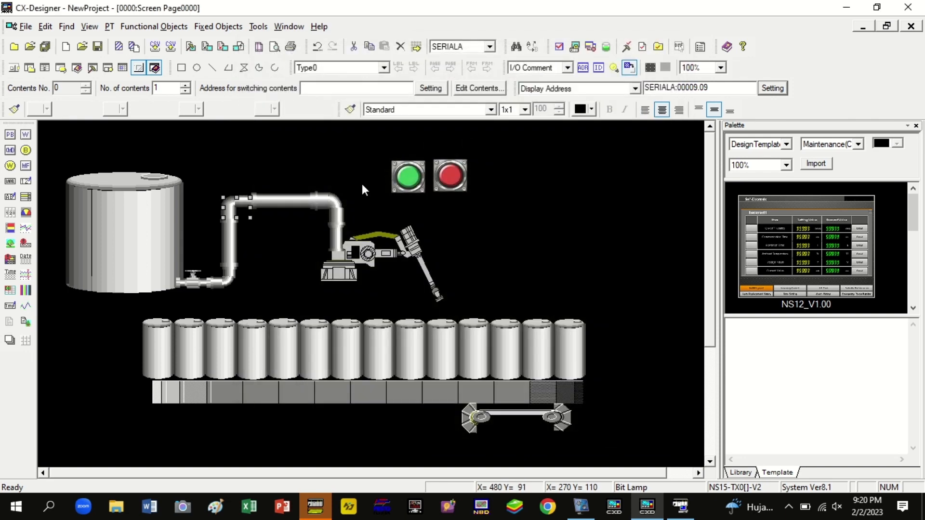
Assign display address SERIALA:00009.09 to the horizontal pipe, the upper-right elbow and the vertical pipe above the robot arm
double_click(272, 200)
left_click_drag(393, 138, 407, 149)
type("9")
key("Return")
double_click(332, 201)
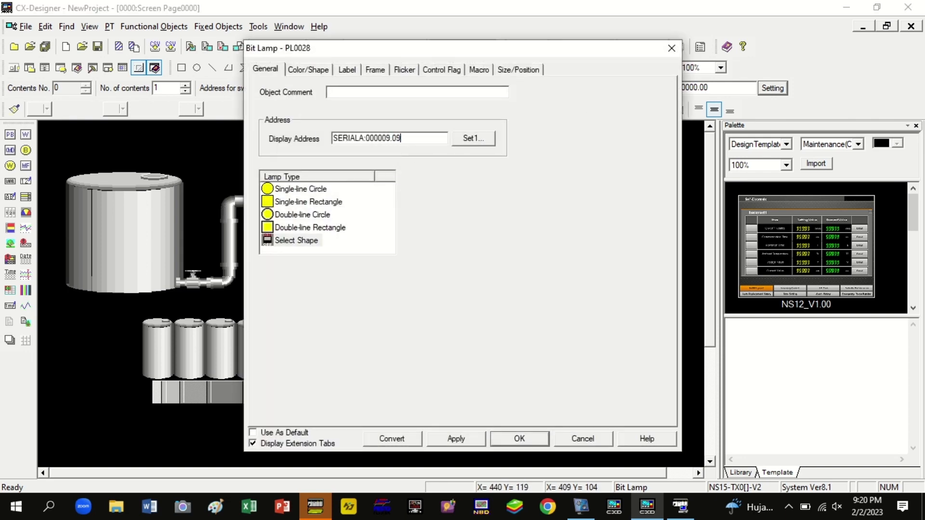
key("Return")
double_click(406, 201)
key("Return")
key("Return")
left_click(501, 441)
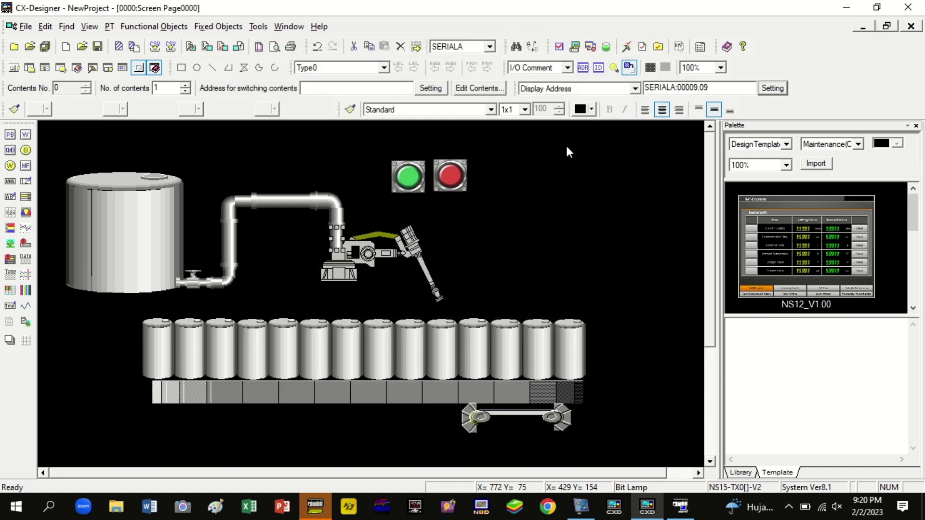
Run the screen in test mode to check the tank and pipe lamps, close the test, and return to CX-Designer
left_click(574, 47)
left_click(442, 275)
key("Return")
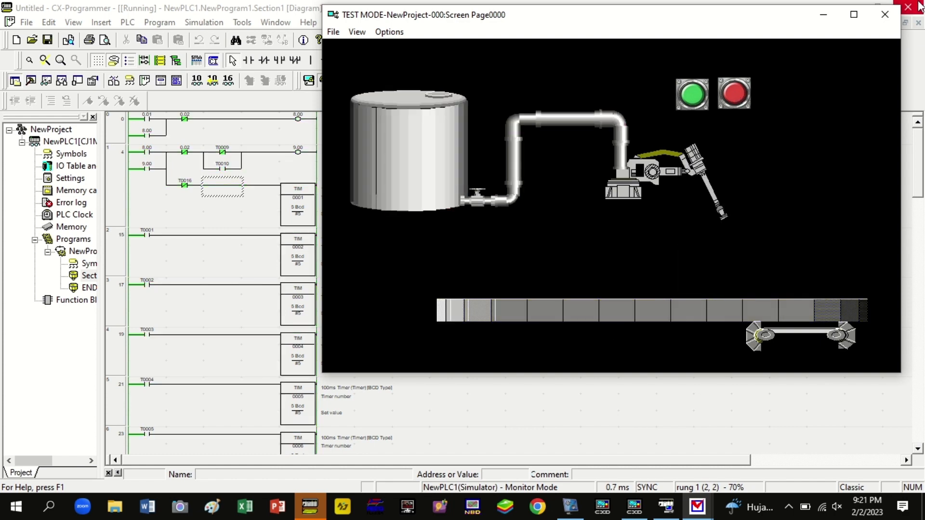
left_click(886, 18)
left_click(432, 284)
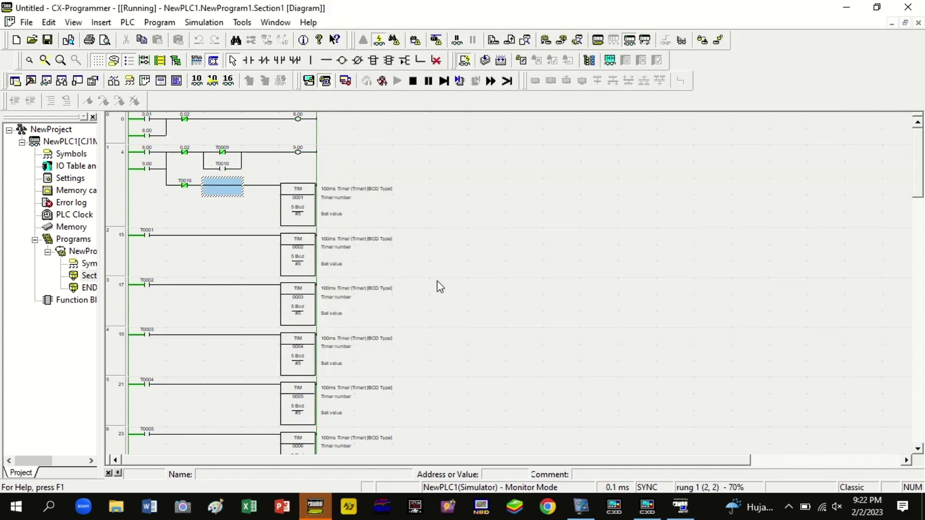
left_click(649, 509)
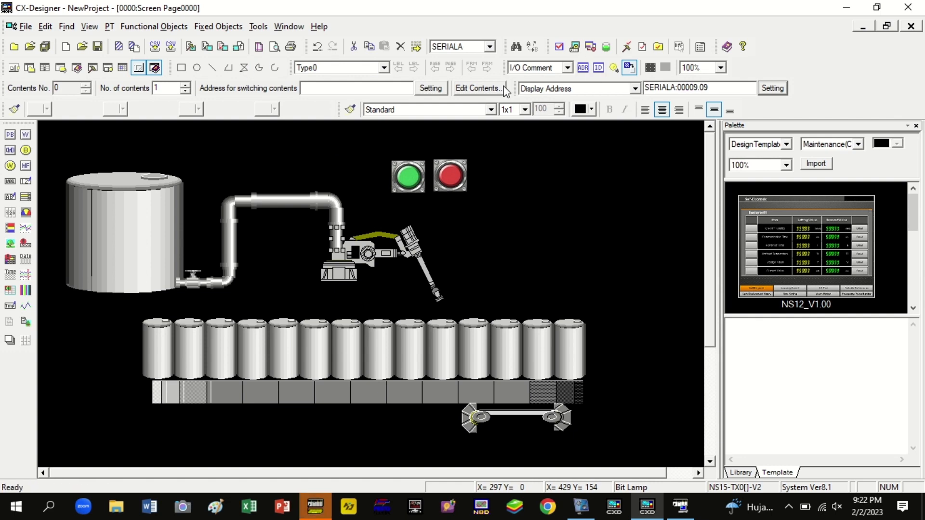
Draw a tall blue rectangle beside the green and red buttons as a control panel background
left_click(154, 26)
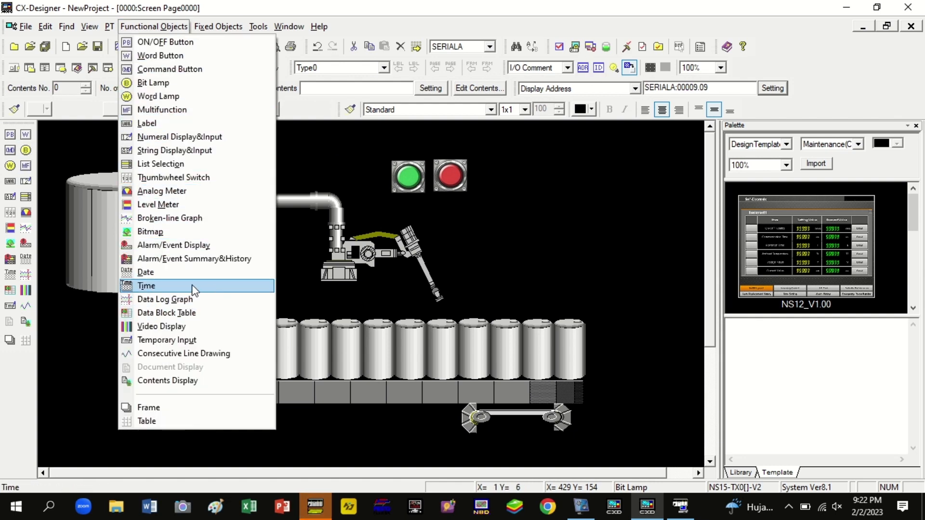
left_click(561, 224)
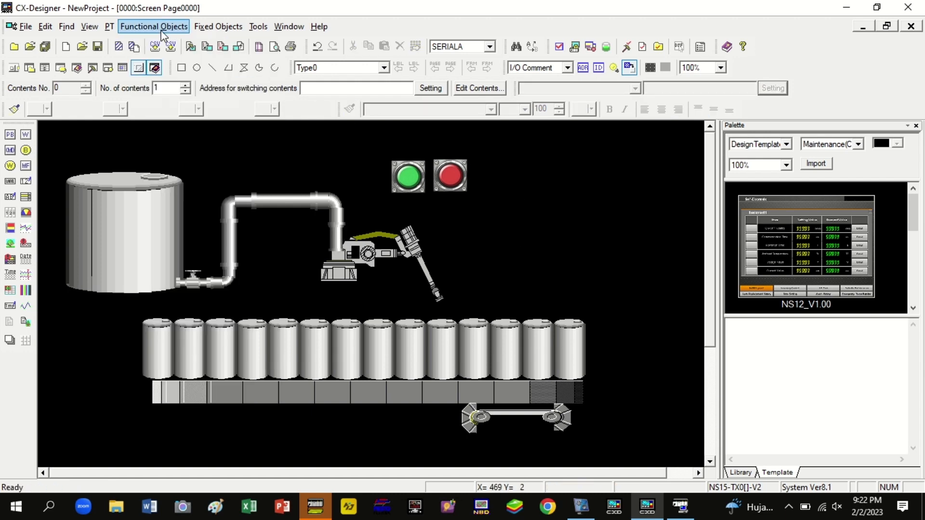
left_click(217, 26)
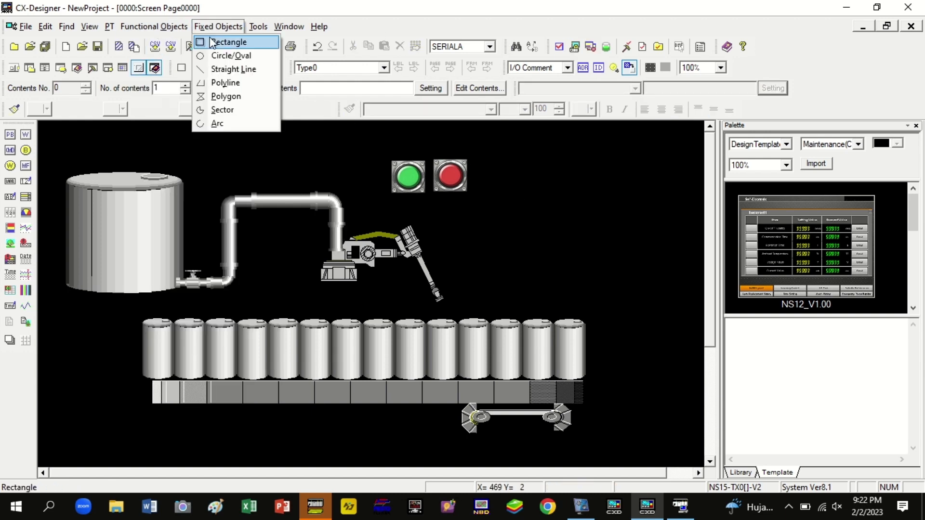
left_click(226, 39)
mouse_move(496, 153)
left_mouse_down()
mouse_move(571, 302)
mouse_move(581, 302)
left_mouse_up()
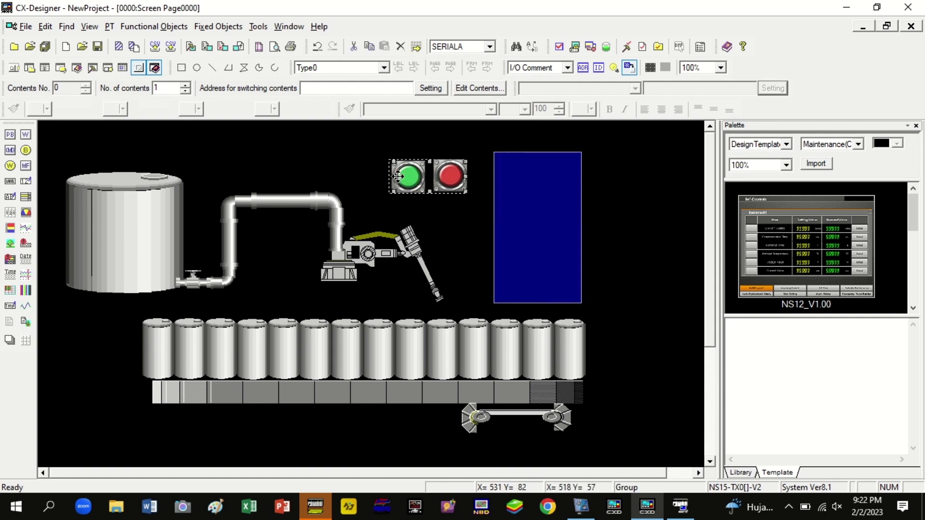
Ungroup the green and red buttons above the robot arm
left_click_drag(425, 186, 422, 186)
right_click(415, 180)
left_click(415, 178)
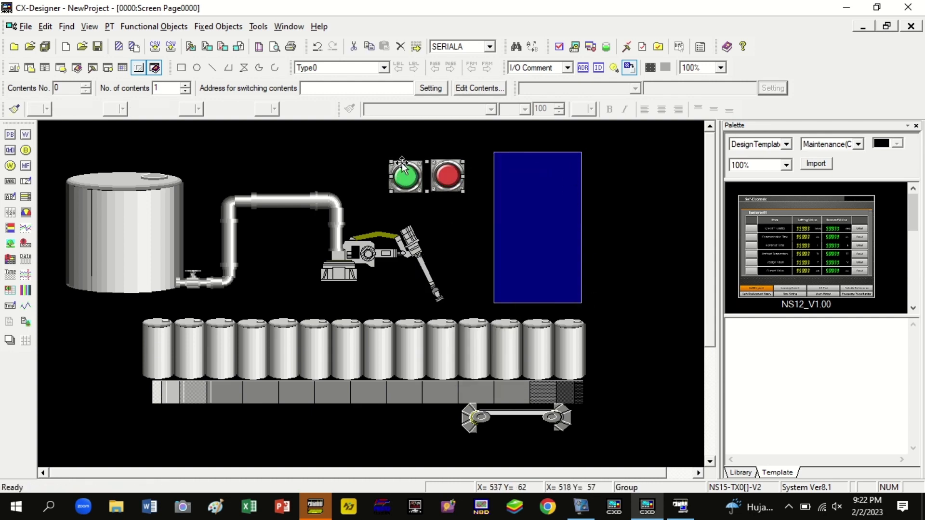
right_click(402, 164)
left_click(688, 233)
right_click(435, 183)
left_click(642, 236)
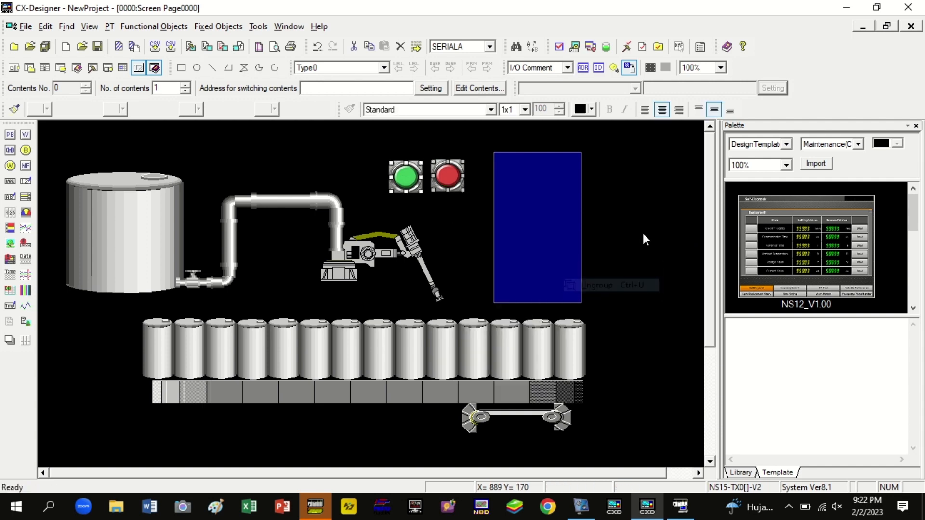
Cut and paste the green button so it lies in front, and place it near the top of the blue rectangle
left_click(405, 176)
right_click(417, 181)
left_click(431, 187)
right_click(623, 193)
left_click(640, 228)
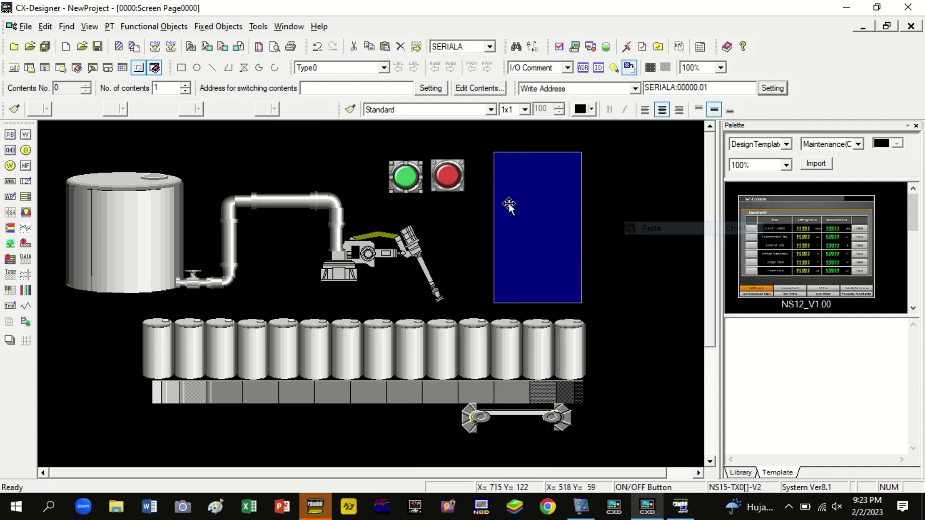
left_click_drag(407, 179, 539, 177)
left_click(646, 198)
Cut and paste the red button and place it below the green button on the blue rectangle
left_click(441, 179)
right_click(440, 182)
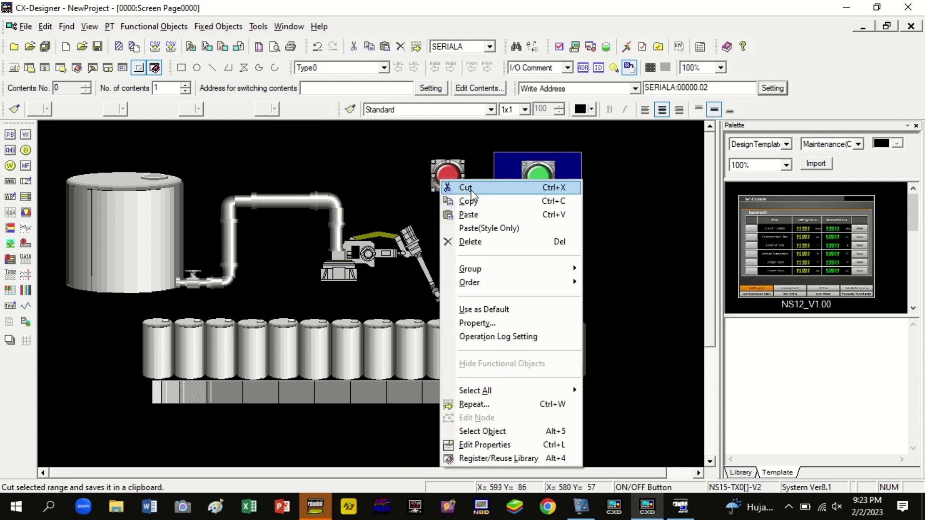
left_click(446, 189)
right_click(629, 195)
left_click(643, 231)
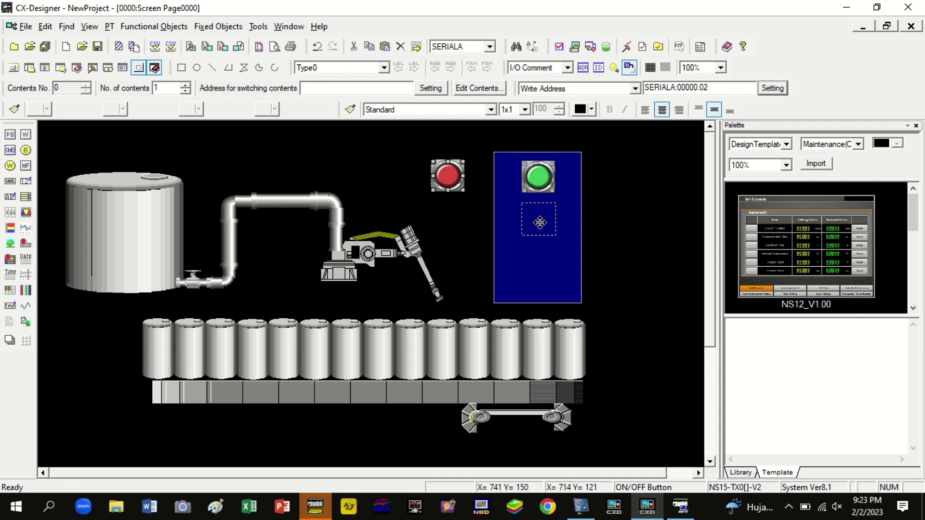
left_click_drag(539, 223, 549, 188)
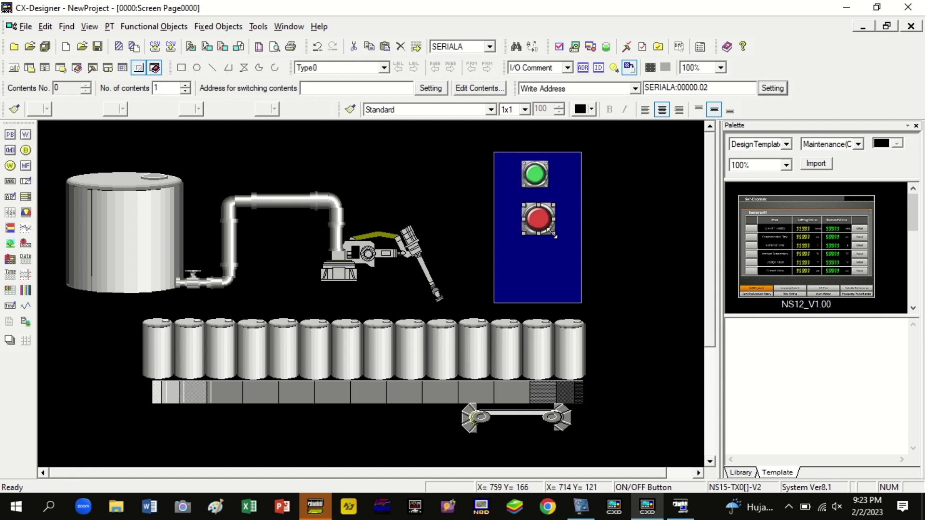
Shrink the green and red buttons on the blue rectangle to similar small sizes
left_click_drag(553, 235, 552, 224)
left_click(615, 215)
left_click(548, 186)
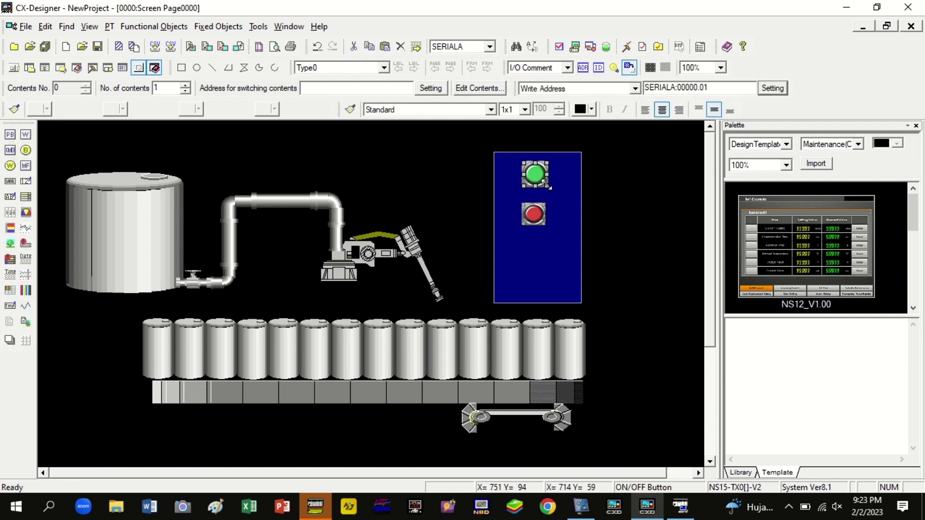
left_click_drag(549, 187, 533, 180)
left_click(566, 209)
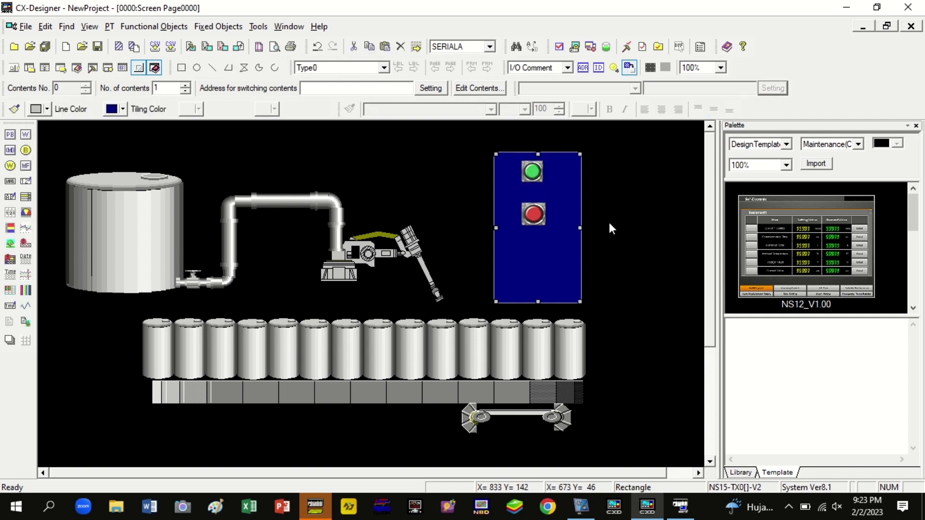
left_click(644, 220)
left_click(534, 219)
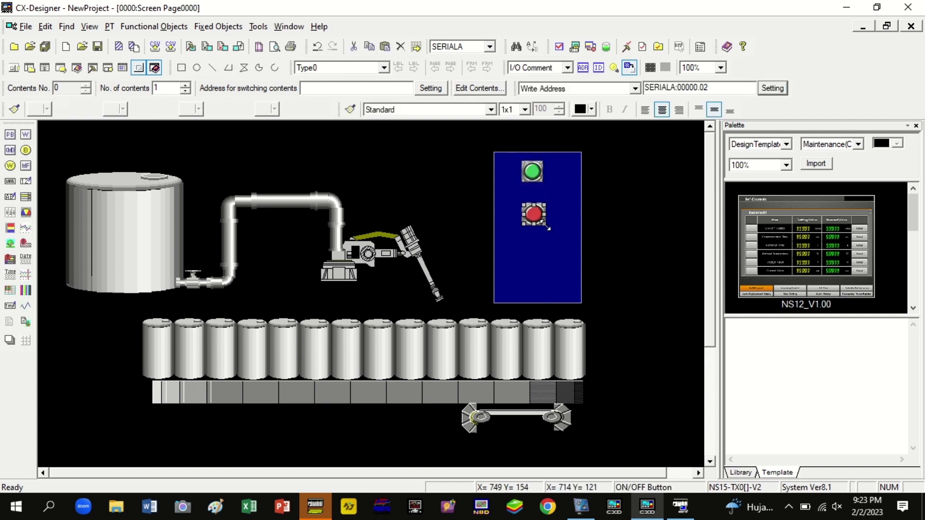
left_click_drag(548, 228, 545, 222)
left_click(633, 216)
Move the red button up directly beneath the green one and widen the blue rectangle slightly on its right side
left_click(539, 214)
left_click(554, 216)
left_click(622, 216)
left_click(531, 211)
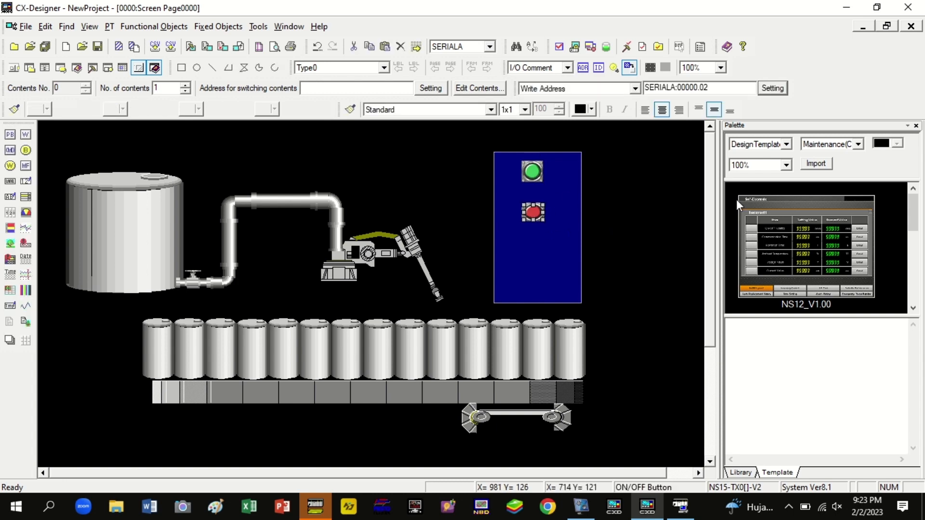
left_click(541, 223)
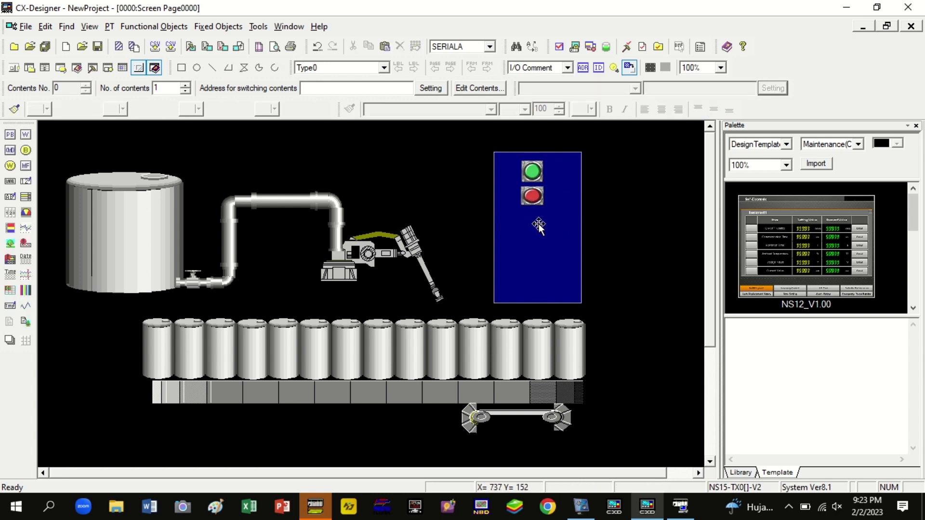
left_click_drag(580, 229, 596, 229)
left_click(660, 226)
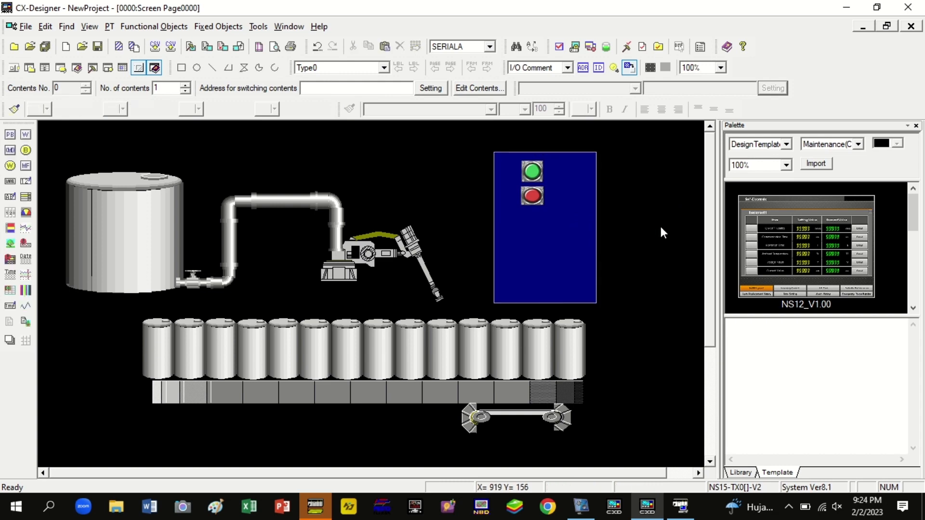
left_click(533, 206)
left_click(676, 192)
Draw a bit lamp above the pipe and open the shape selection for its ON shape
left_click(26, 150)
left_click_drag(289, 145, 324, 176)
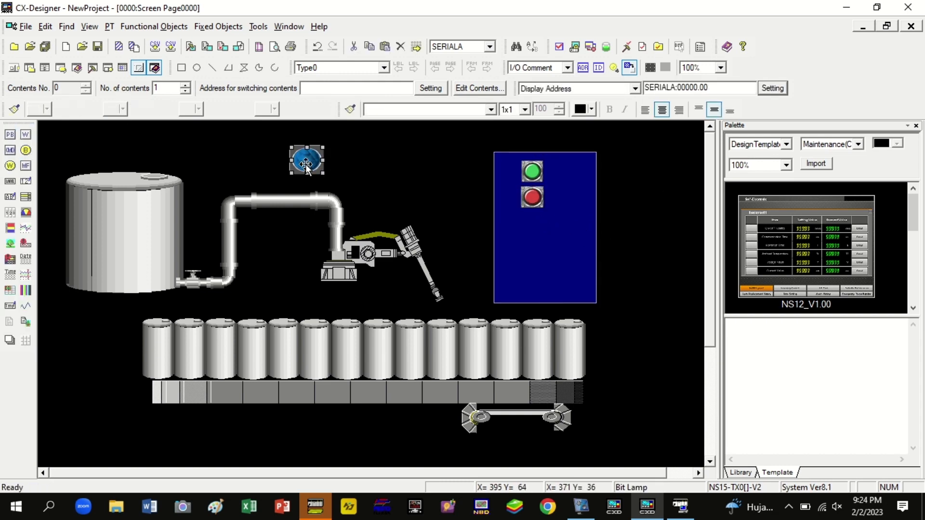
double_click(305, 164)
left_click(297, 73)
left_click(289, 191)
scroll(351, 269, "up", 1)
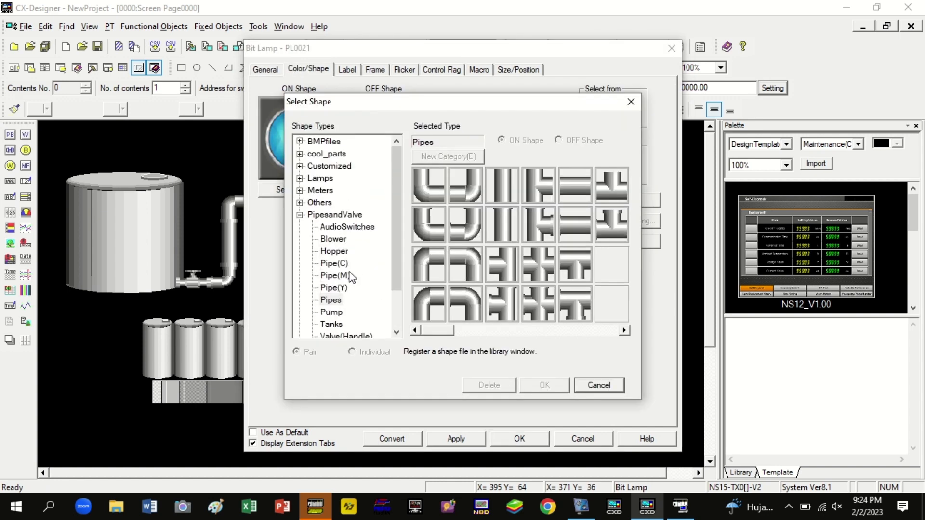
Browse the lamp shapes in the Lamps and BMPfiles categories, from Circle and Octagon to Lamps-Crystal and Lamps-H1
double_click(321, 179)
left_click(331, 191)
left_click(336, 202)
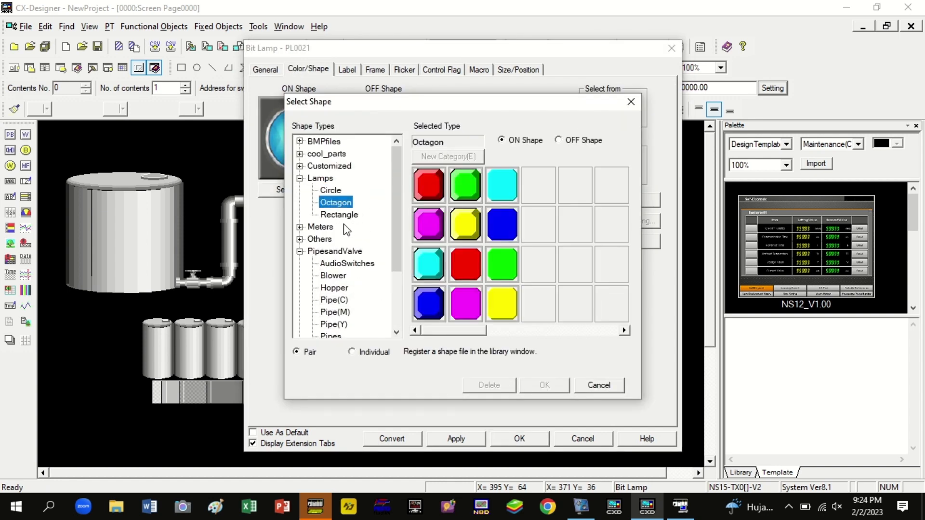
left_click(340, 214)
double_click(336, 142)
scroll(340, 202, "down", 2)
left_click(342, 202)
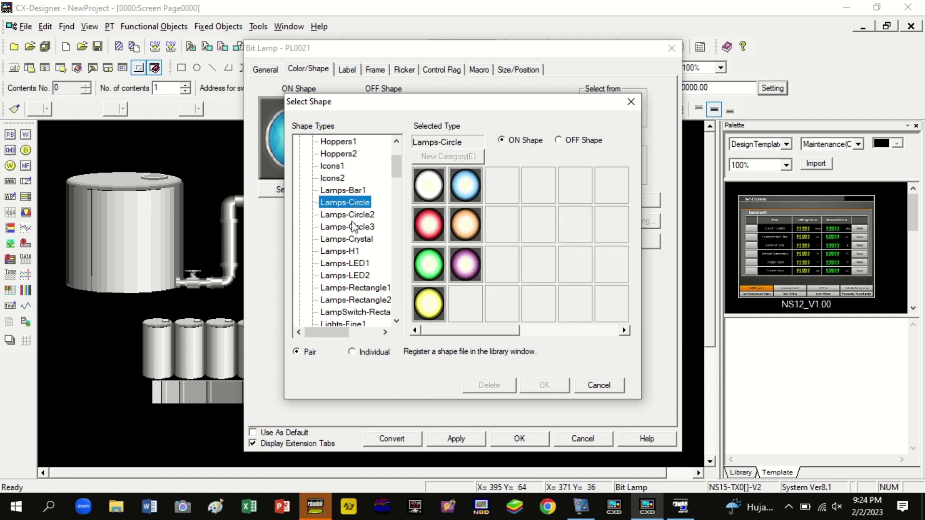
left_click(341, 215)
left_click(342, 227)
left_click(346, 239)
left_click(343, 251)
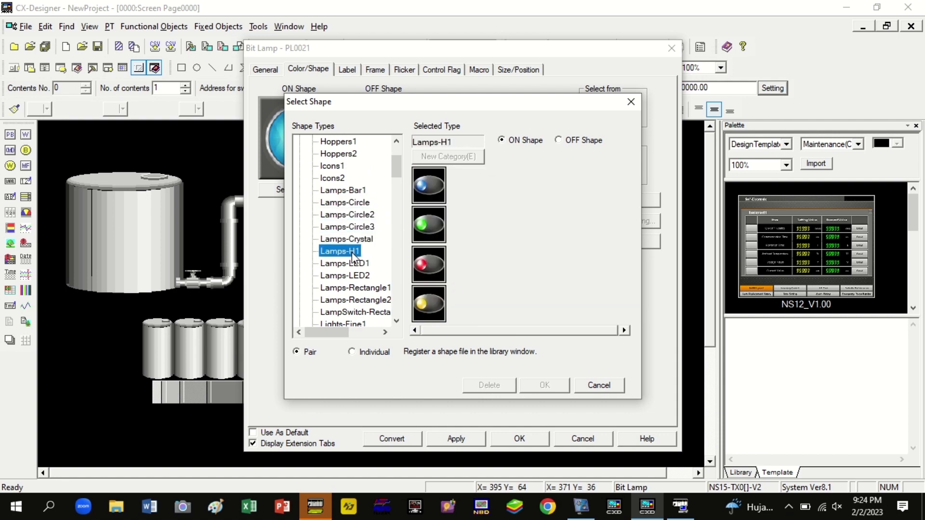
Give the bit lamp the green Lamps-Circle shape and place it, reduced to button size, below the red button
left_click(344, 203)
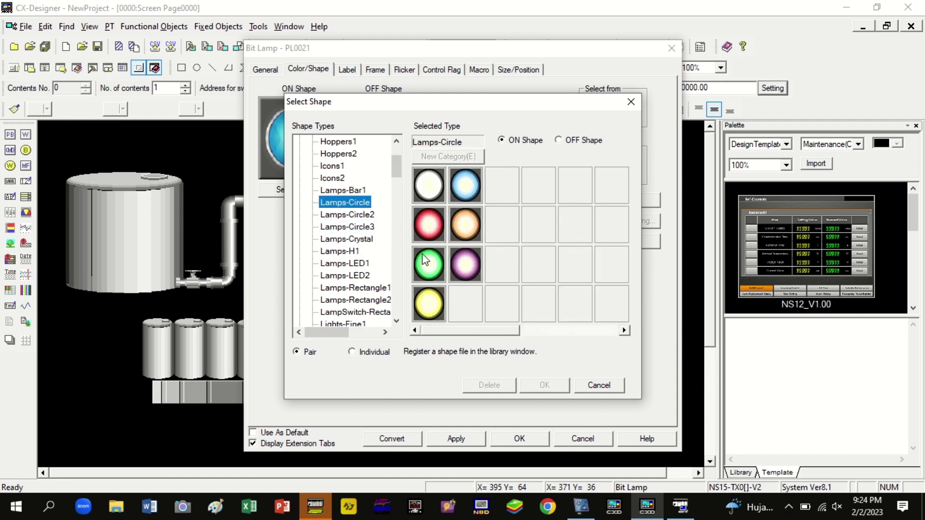
left_click(427, 264)
left_click(542, 386)
left_click(518, 439)
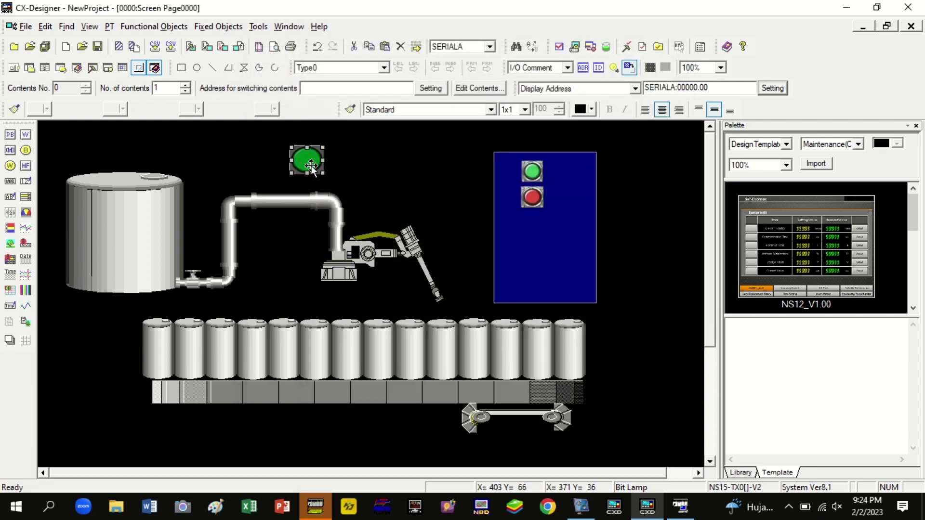
left_click_drag(325, 175, 310, 167)
left_click_drag(526, 222, 531, 223)
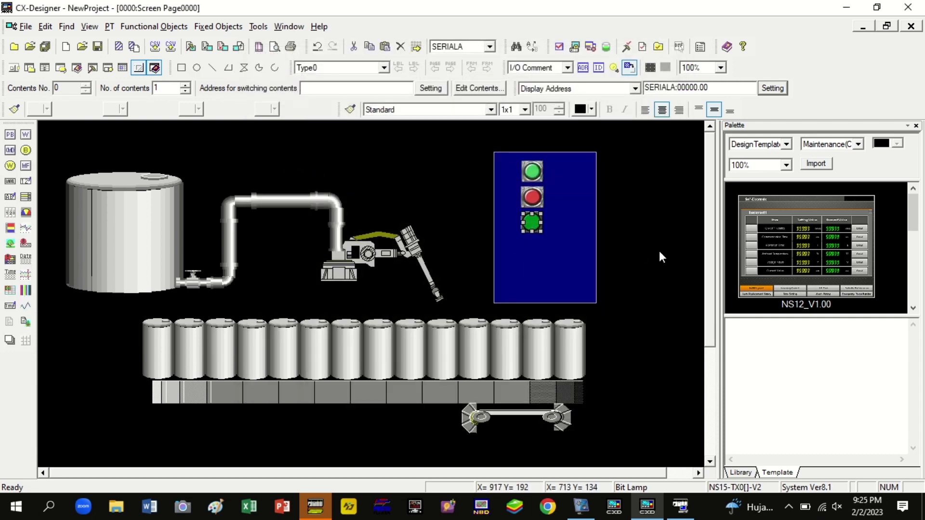
Change the bit lamp below the red button to the blue Lamps-Circle shape
left_click(658, 252)
left_click(533, 227)
double_click(533, 226)
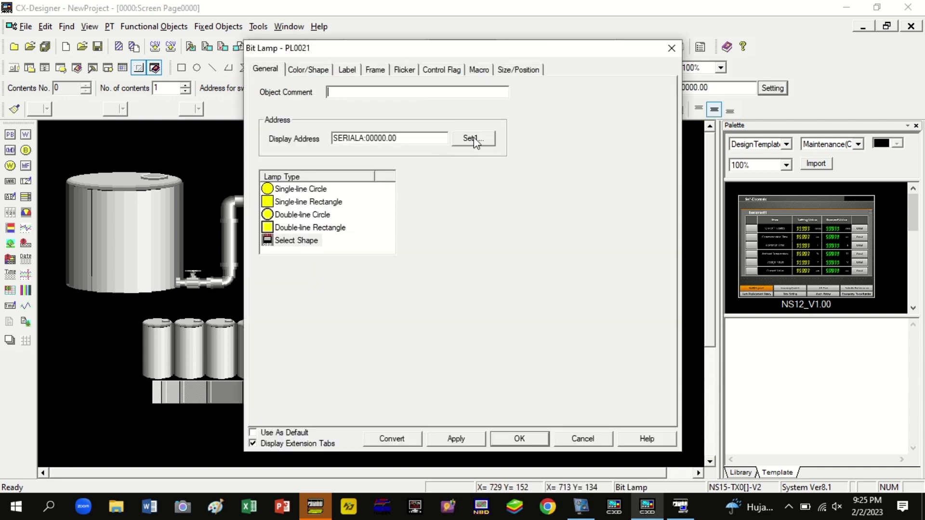
left_click(309, 69)
left_click(313, 189)
left_click(434, 304)
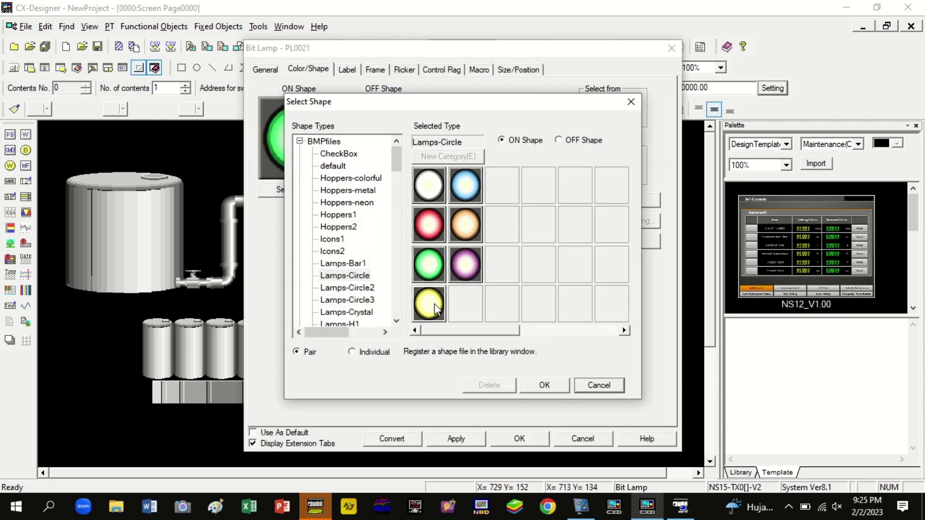
double_click(460, 187)
left_click(525, 439)
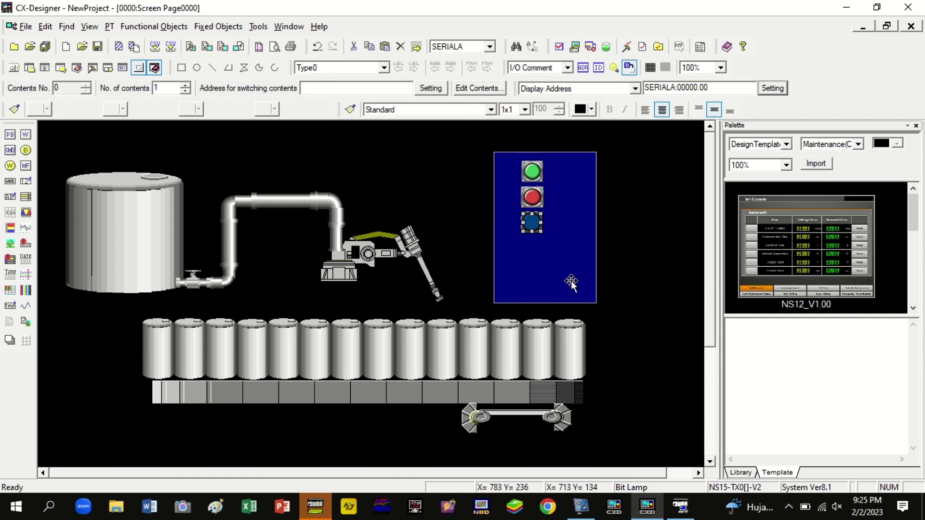
Duplicate the blue lamp twice and stack the copies directly beneath it in the blue rectangle
right_click(529, 224)
left_click(561, 227)
right_click(648, 215)
left_click(674, 251)
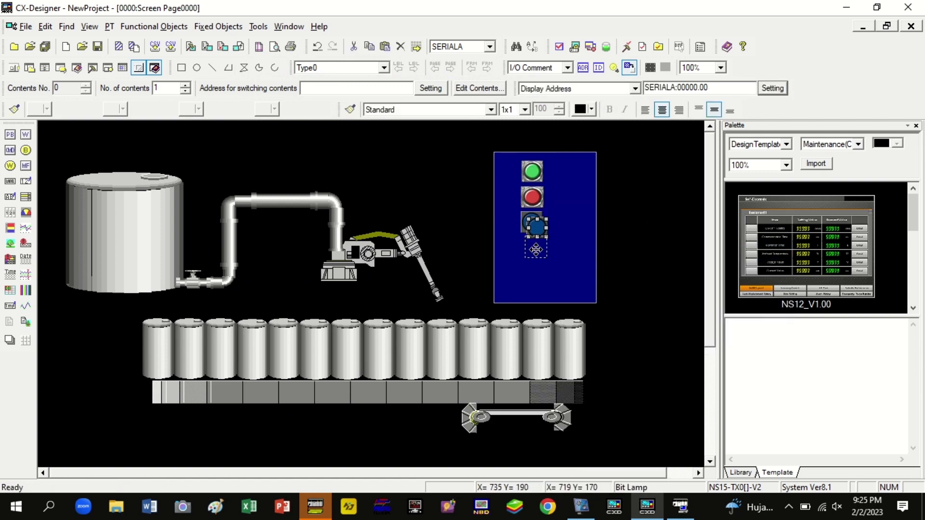
left_click_drag(536, 227, 535, 279)
right_click(634, 231)
left_click(672, 266)
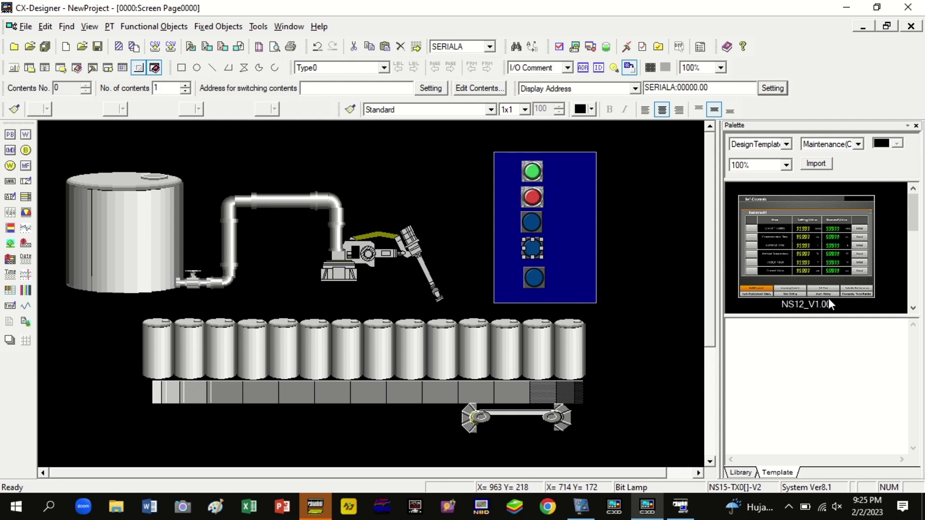
left_click_drag(533, 282, 534, 278)
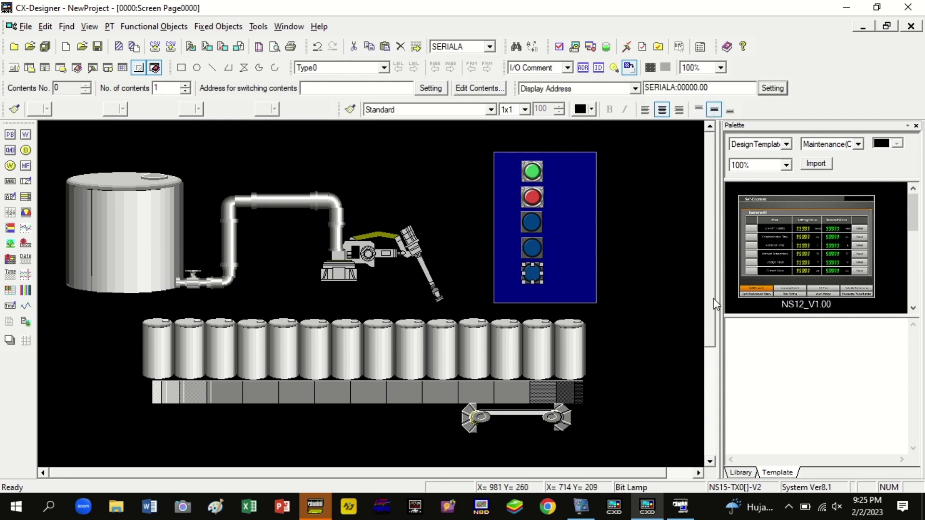
Shift all three blue lamps down together to leave a gap below the red button
left_click(643, 263)
left_click(519, 221)
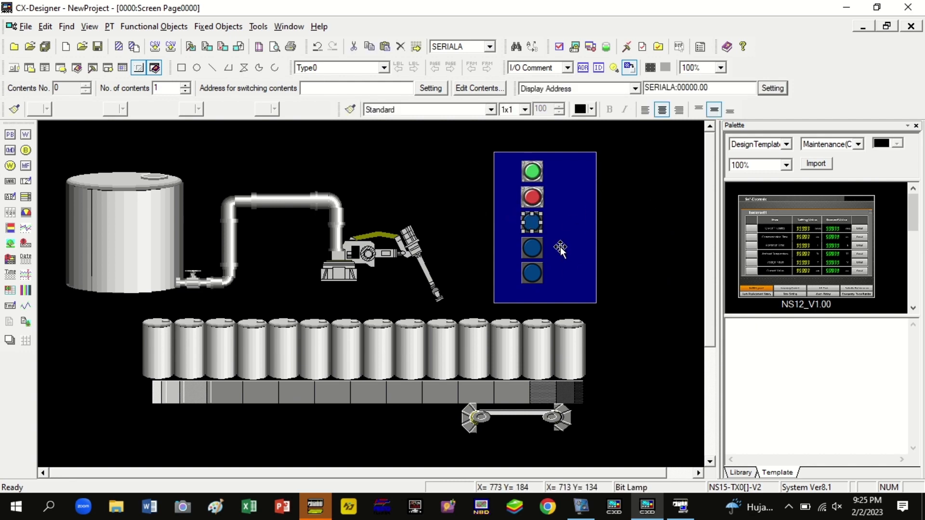
left_click(534, 250, "shift")
left_click(535, 273, "shift")
key("Down")
key("Down")
key("Down")
key("Down")
key("Down")
key("Down")
key("Down")
key("Down")
key("Down")
key("Down")
key("Down")
key("Down")
key("Down")
key("Down")
key("Down")
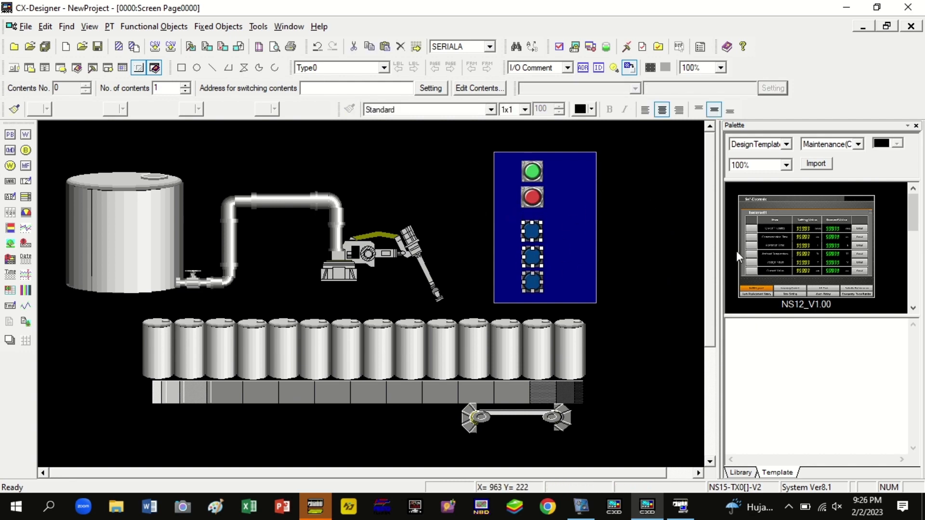
Change the middle lamp to the yellow Lamps-Circle shape
double_click(532, 258)
left_click(308, 68)
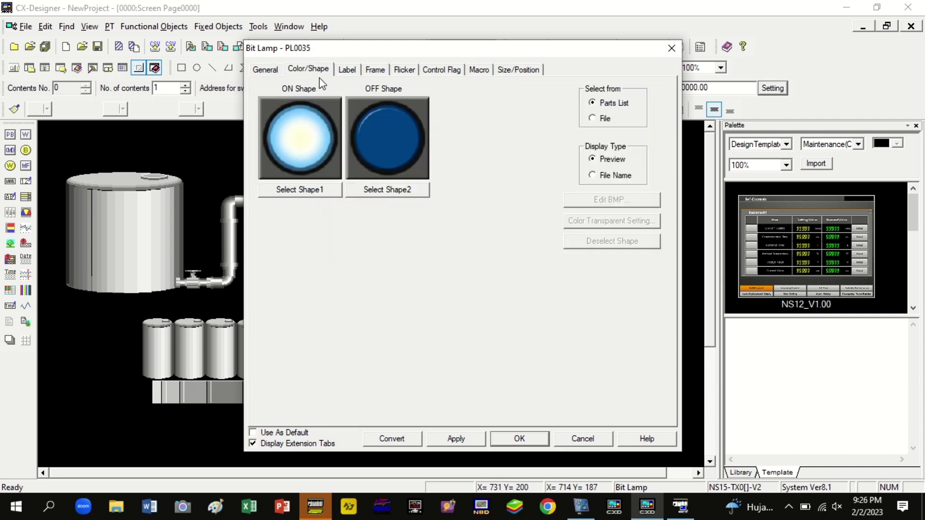
left_click(301, 188)
left_click(430, 268)
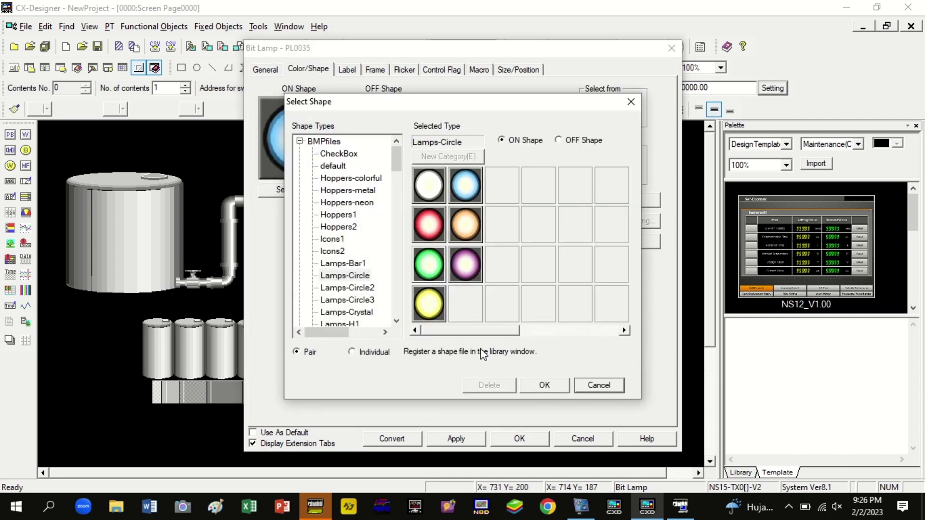
left_click(429, 304)
left_click(544, 384)
left_click(519, 438)
Change the lowest lamp to the green Lamps-Circle shape
double_click(531, 288)
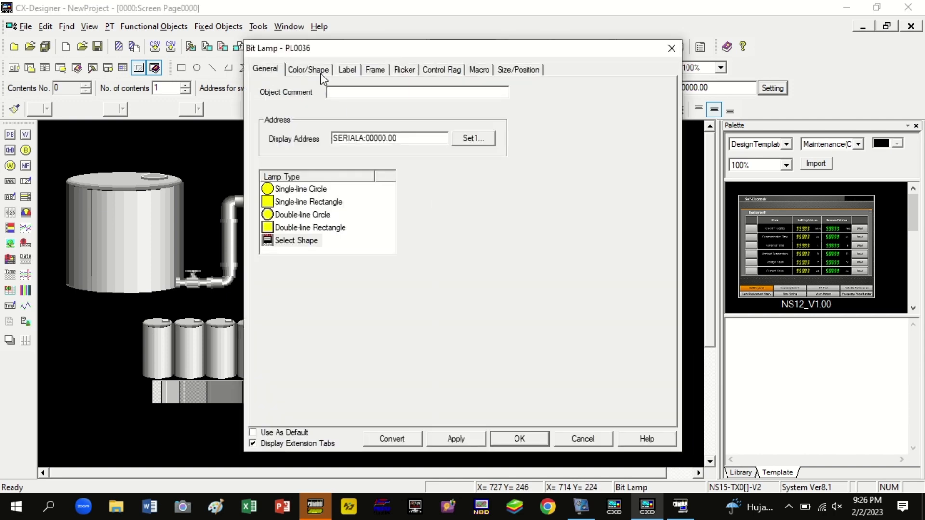
left_click(318, 73)
left_click(304, 189)
left_click(430, 266)
left_click(545, 385)
left_click(520, 439)
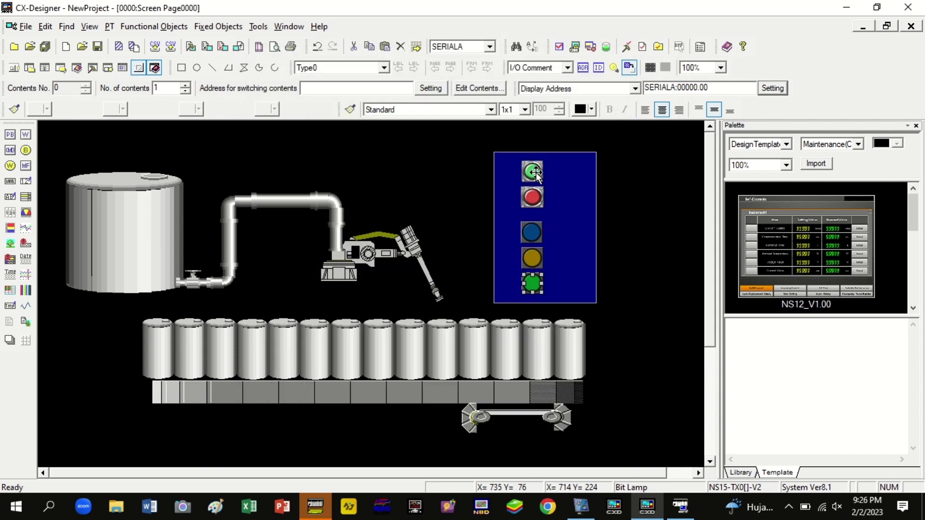
Draw a label above the robot arm and enter START as its text
left_click(664, 243)
left_click_drag(376, 153, 440, 200)
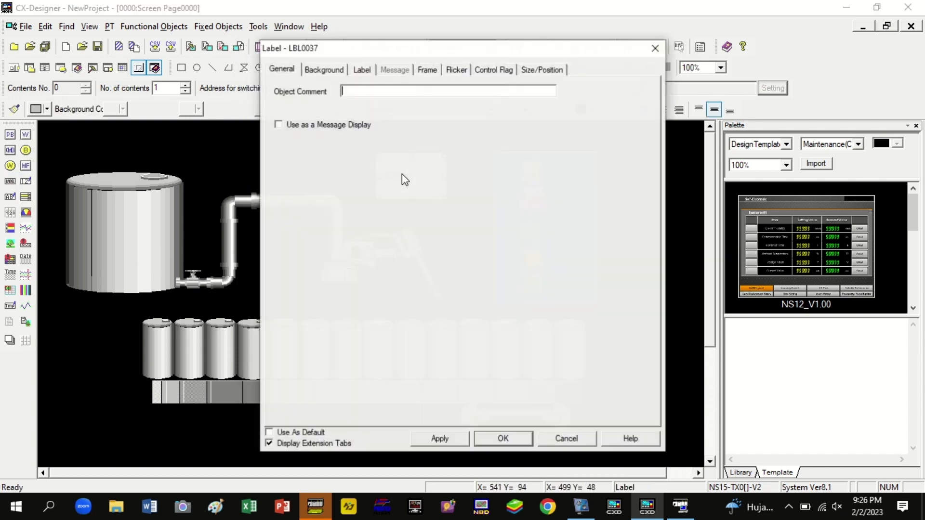
left_click(324, 69)
left_click(362, 70)
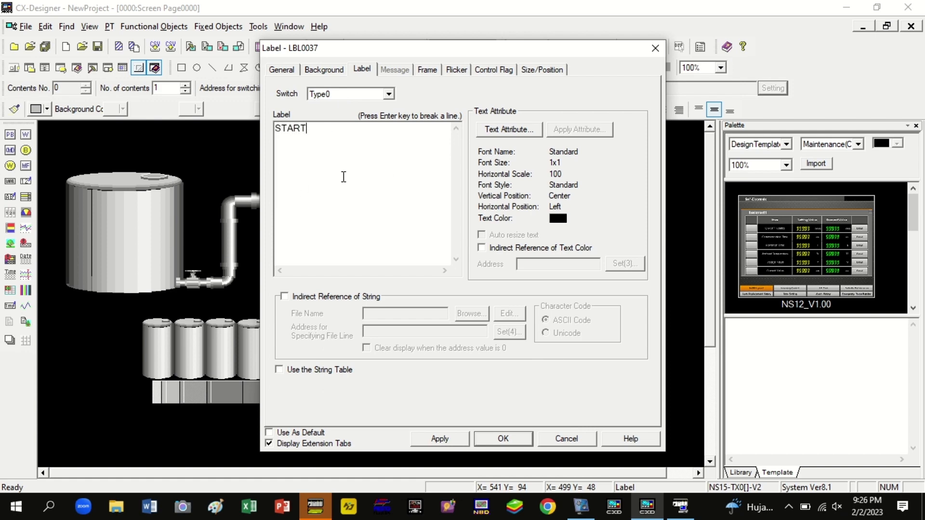
Format the START label text as centred Arial Black, size 16, in yellow
left_click(506, 130)
left_click(531, 316)
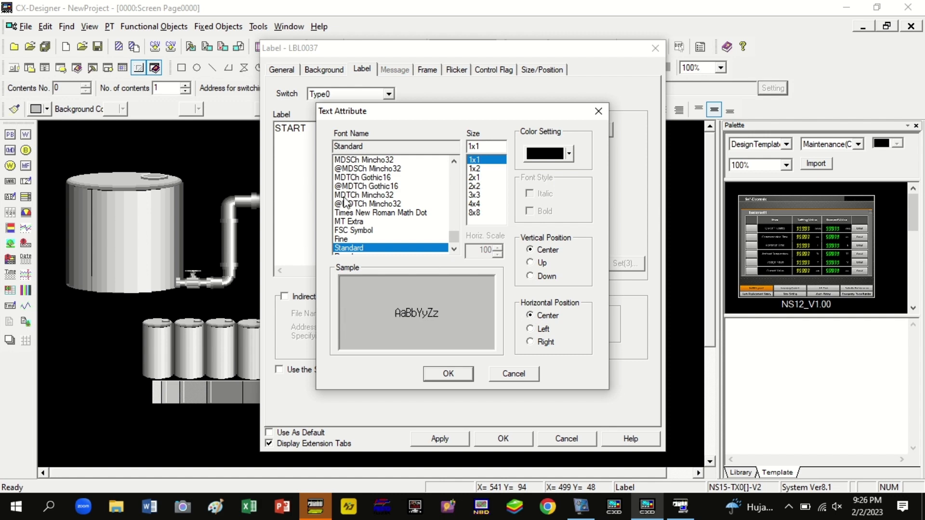
scroll(354, 222, "up", 10)
scroll(354, 221, "up", 15)
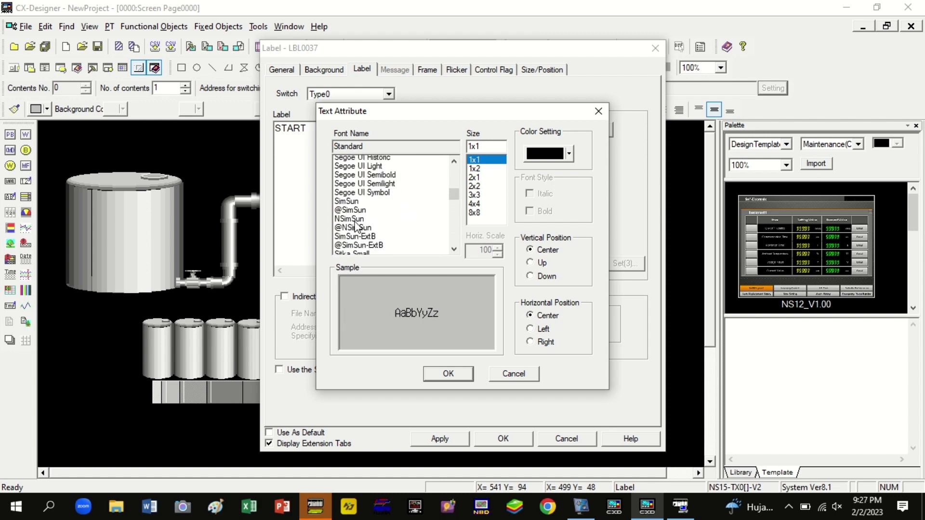
left_click(357, 230)
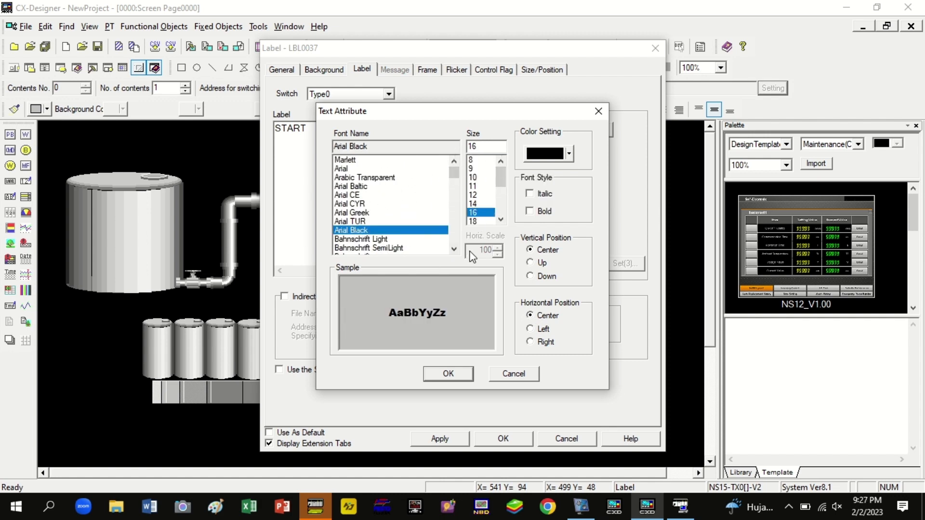
left_click(569, 154)
left_click(559, 189)
left_click(448, 373)
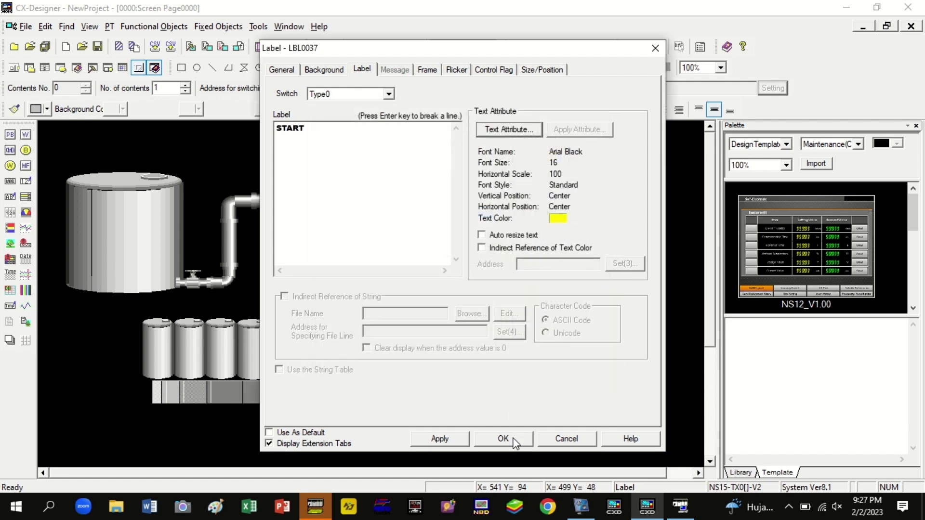
Shrink the START label and place it beside the green button
left_click(501, 439)
left_click_drag(446, 197, 421, 178)
left_click_drag(405, 167, 571, 172)
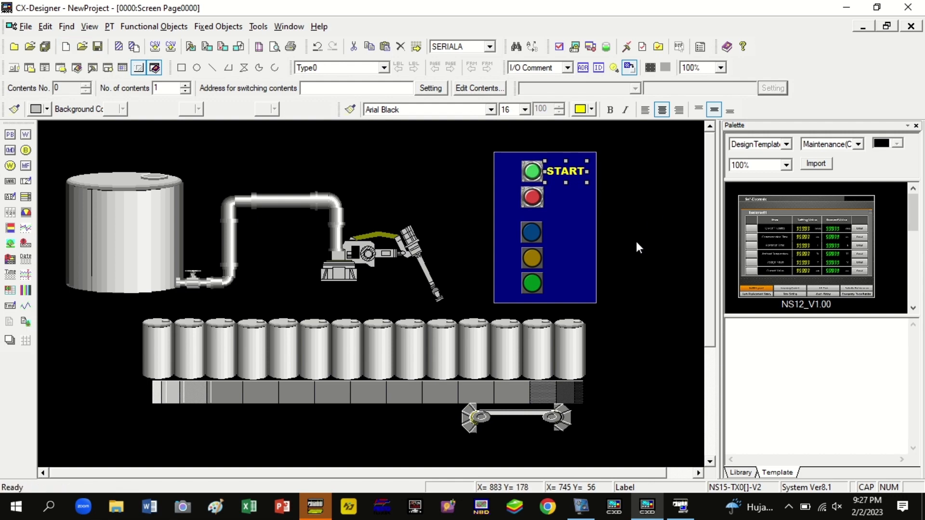
Paste four copies of the START label and place them beside the red button and the three lamps
left_click(675, 184)
key("ctrl+v")
key("ctrl+v")
key("ctrl+v")
key("ctrl+v")
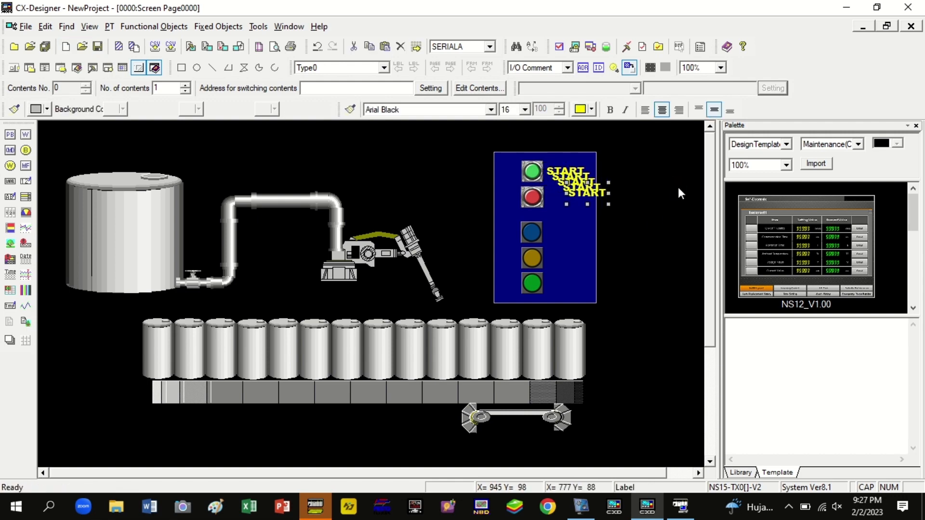
left_click_drag(562, 287, 563, 288)
left_click_drag(584, 189, 575, 238)
Change the labels beside the blue, yellow and green lamps to SIAP, ISI and PENUH
double_click(574, 233)
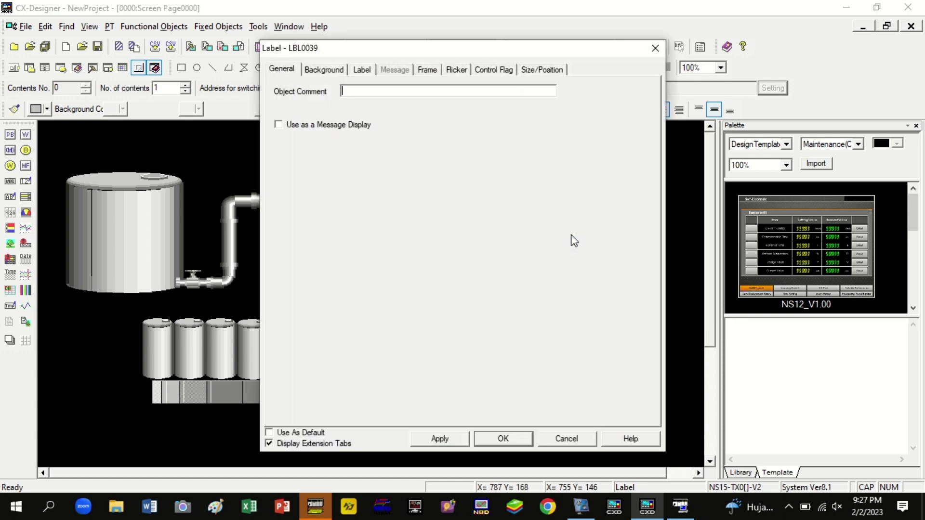
left_click(361, 69)
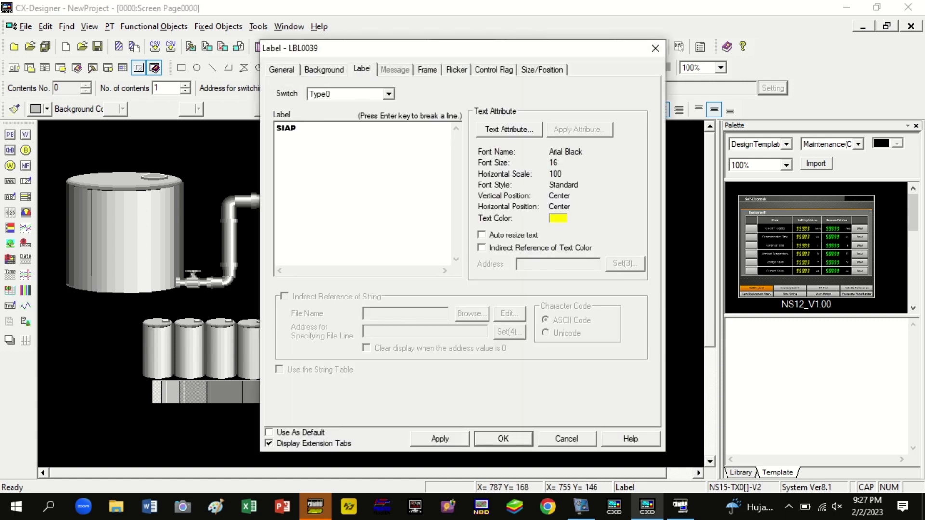
left_click(515, 443)
double_click(573, 257)
left_click(361, 70)
left_click(504, 439)
double_click(574, 281)
left_click(361, 69)
left_click(503, 439)
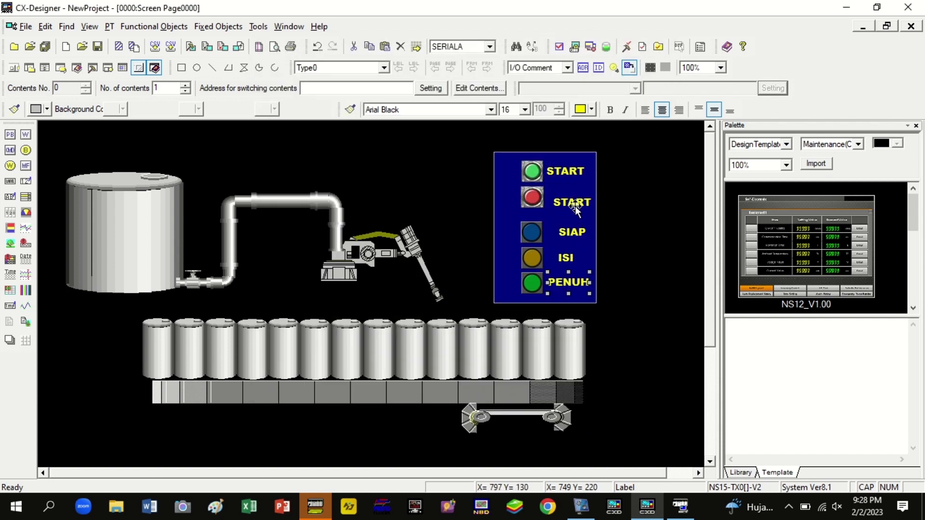
Change the red button's label to HENTI and the green button's label to MULAI
double_click(574, 203)
left_click(362, 69)
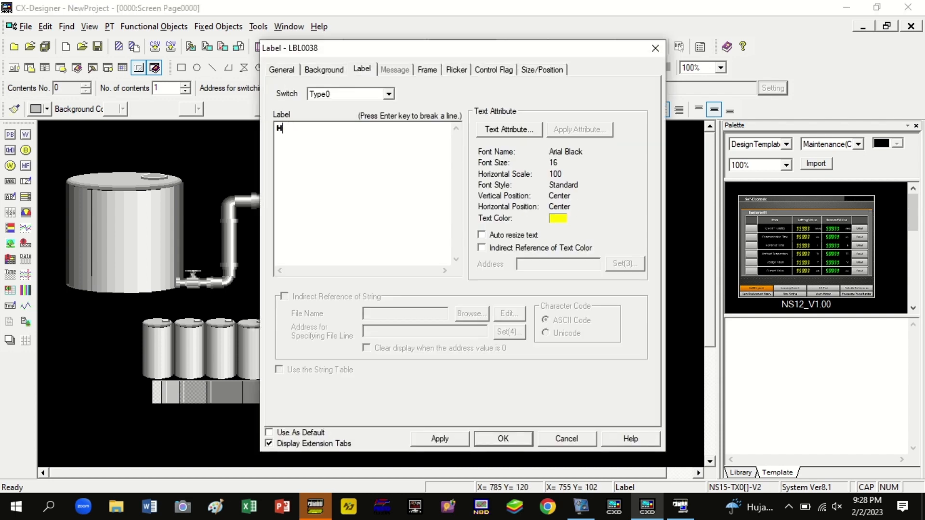
double_click(573, 175)
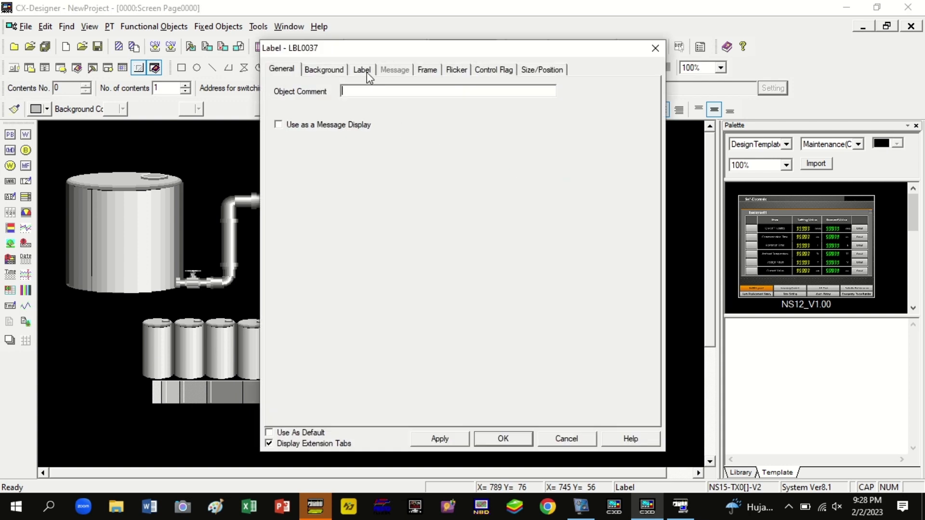
left_click(362, 69)
left_click(338, 128)
key("BackSpace")
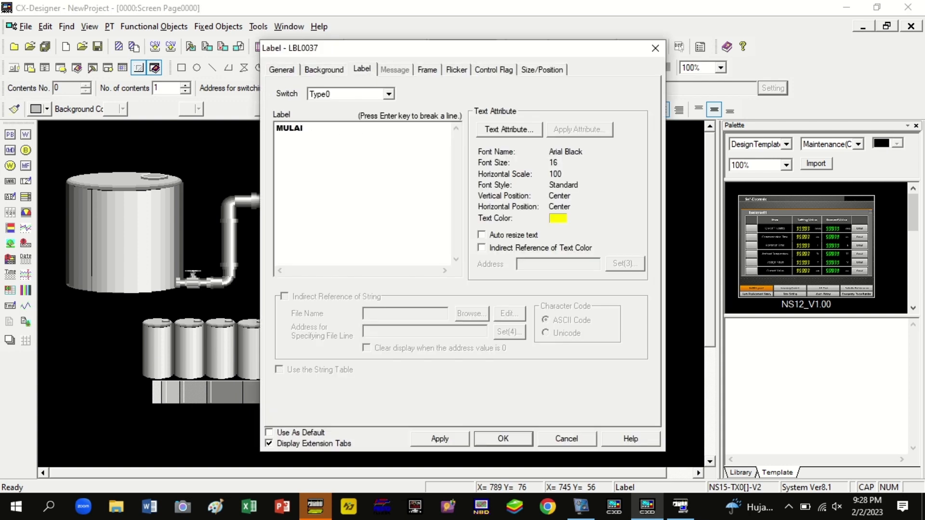
left_click(503, 439)
Nudge the HENTI label so it lines up directly beneath MULAI beside the red button
left_click(578, 199)
key("Left")
key("Left")
key("Left")
key("Left")
key("Left")
key("Left")
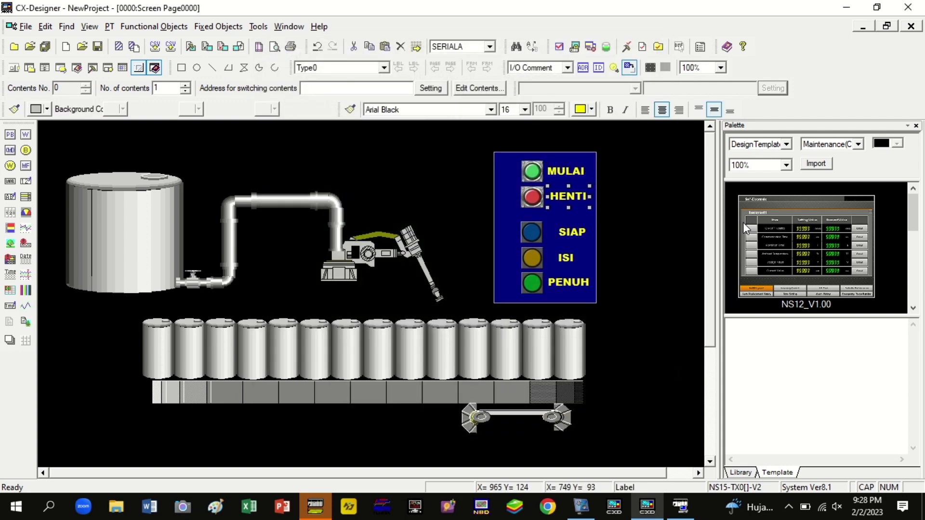
key("Right")
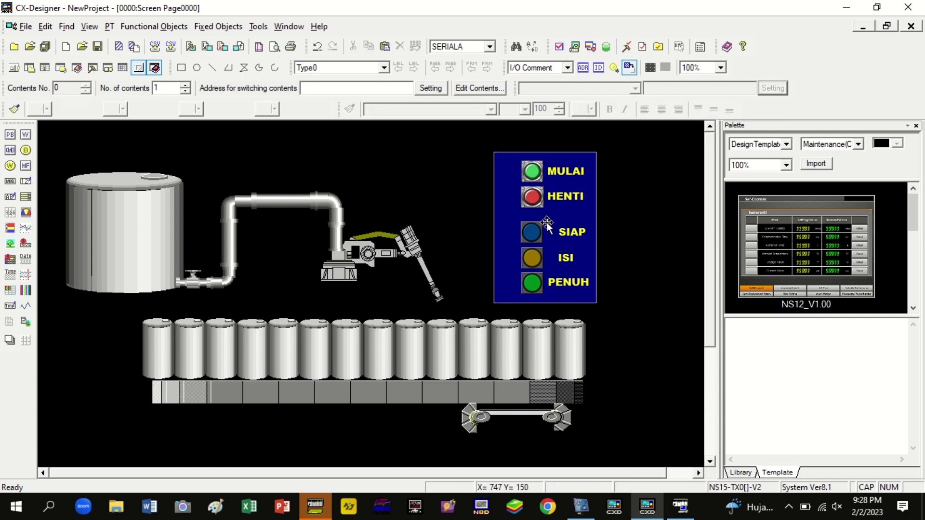
Nudge the SIAP label left and slightly down so it sits close beside the blue lamp
left_click(561, 231)
key("Left")
key("Left")
key("Left")
key("Left")
key("Left")
key("Left")
key("Left")
key("Left")
key("Left")
key("Left")
key("Left")
key("Left")
key("Left")
key("Left")
key("Left")
key("Left")
key("Left")
key("Left")
key("Left")
key("Left")
key("Down")
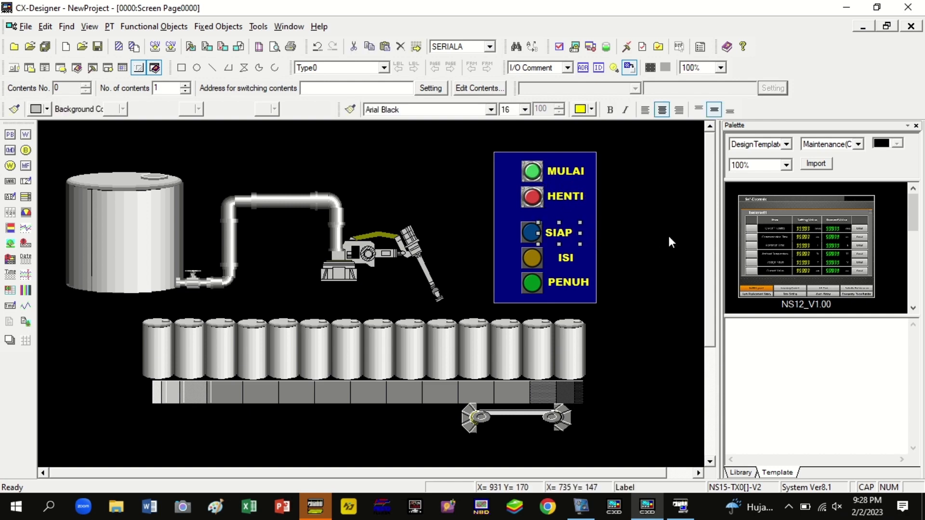
Align the ISI and PENUH labels with SIAP, close beside the yellow and green lamps
left_click(556, 258)
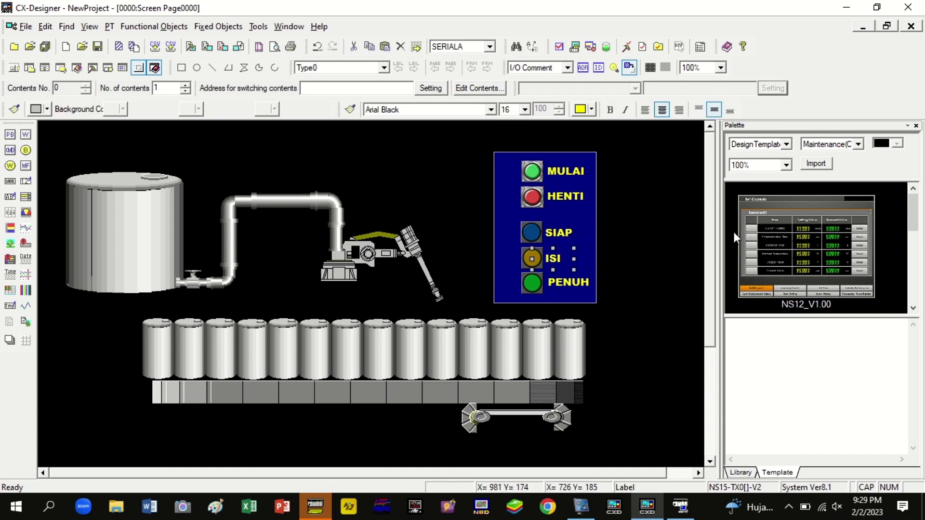
left_click(553, 275)
key("Left")
key("Left")
key("Left")
key("Left")
key("Left")
key("Down")
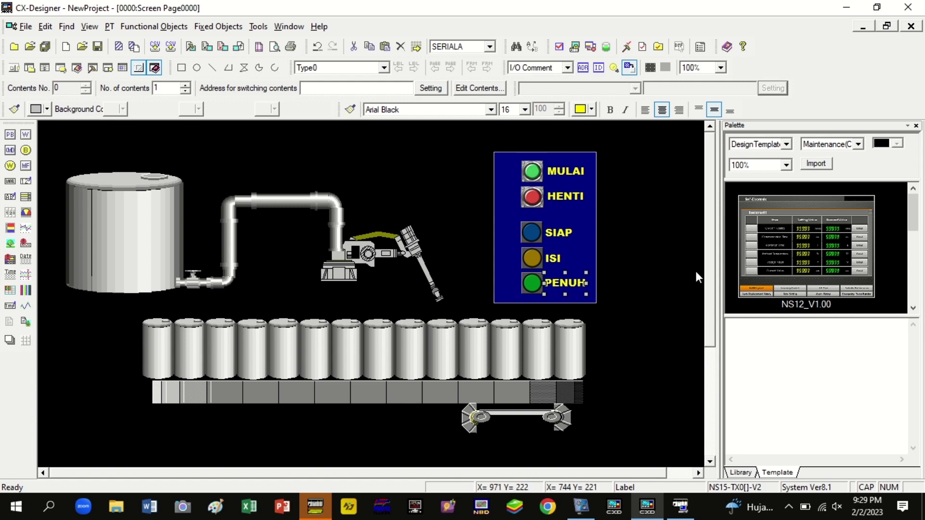
double_click(529, 233)
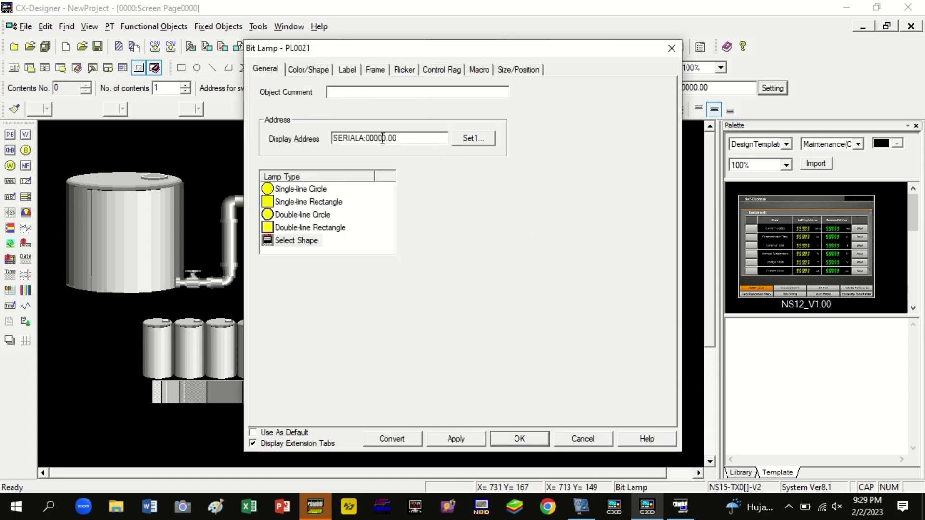
key("Escape")
double_click(534, 259)
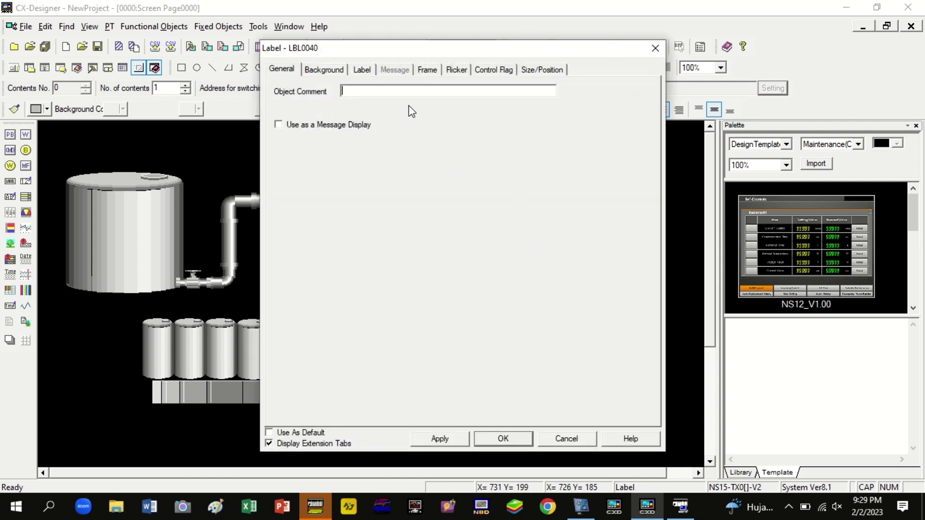
left_click(659, 48)
key("Escape")
Set the yellow ISI lamp's display address to the Time Up Flag area, word 9, on SERIALA
double_click(532, 258)
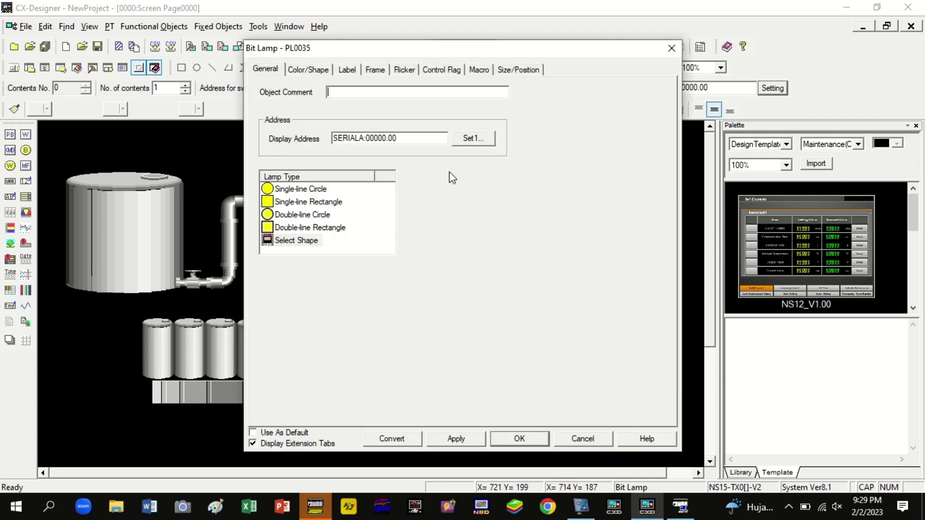
left_click(483, 140)
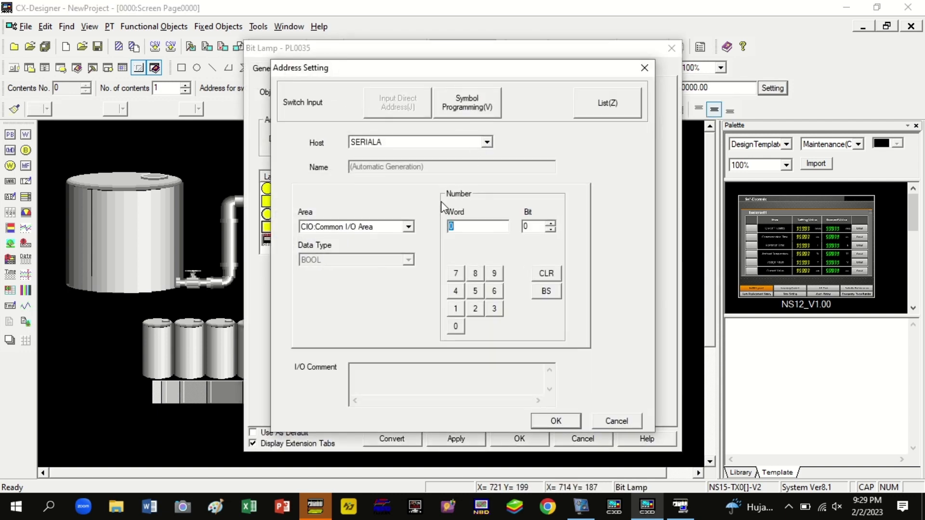
left_click(408, 227)
left_click(330, 274)
left_click(494, 274)
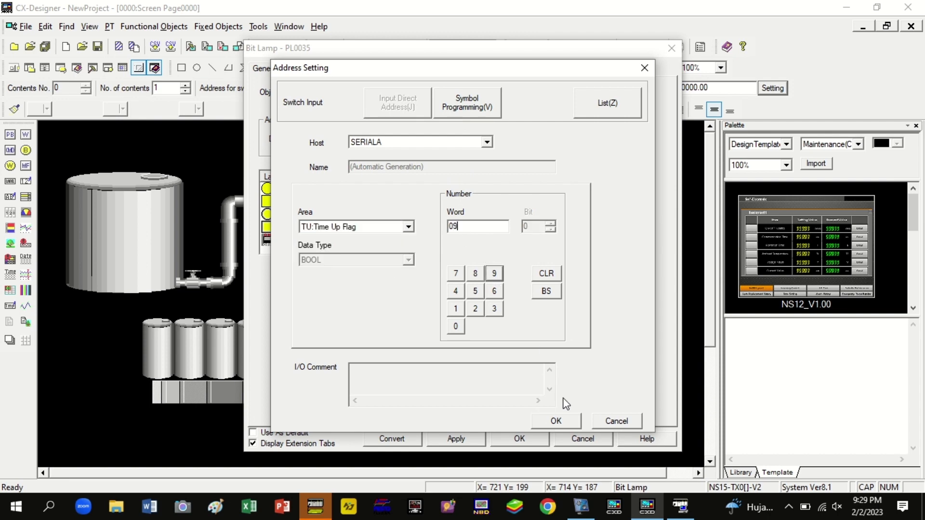
left_click(556, 420)
left_click(519, 439)
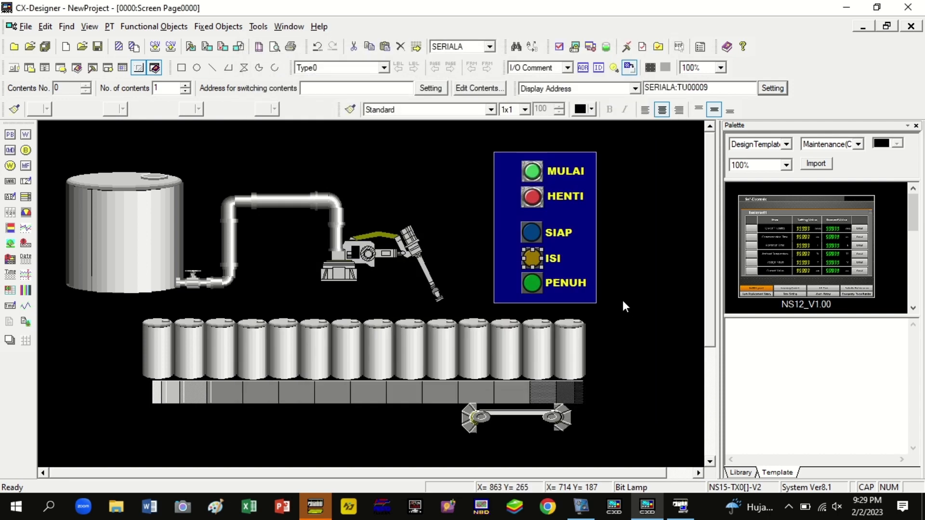
Set the green PENUH lamp's display address to the Time Up Flag area, word 10, on SERIALA
left_click(532, 283)
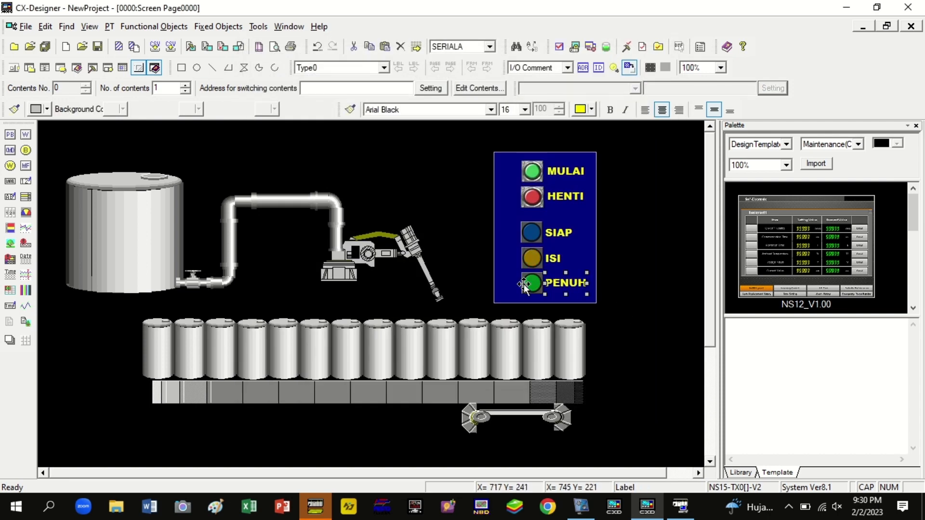
double_click(532, 283)
left_click(472, 138)
left_click(408, 227)
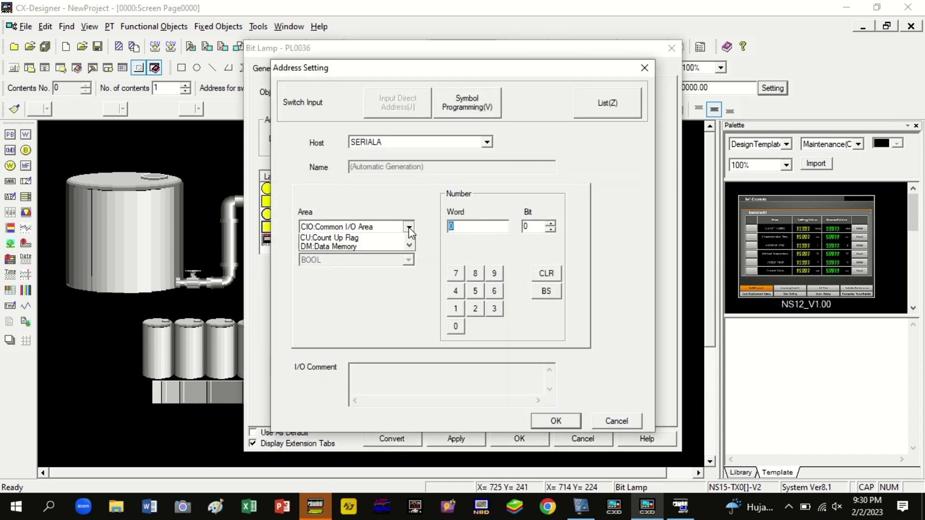
left_click(361, 271)
left_click(477, 227)
type("10")
left_click(555, 421)
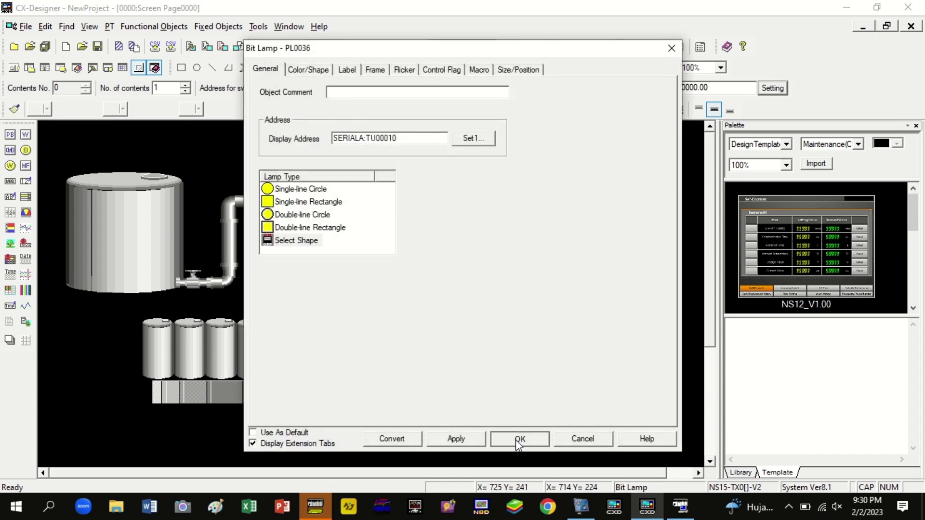
left_click(519, 438)
Save the screen changes, run the PLC-PT integrated simulation, start the cycle with MULAI, and close the test screen
left_click(573, 46)
left_click(435, 273)
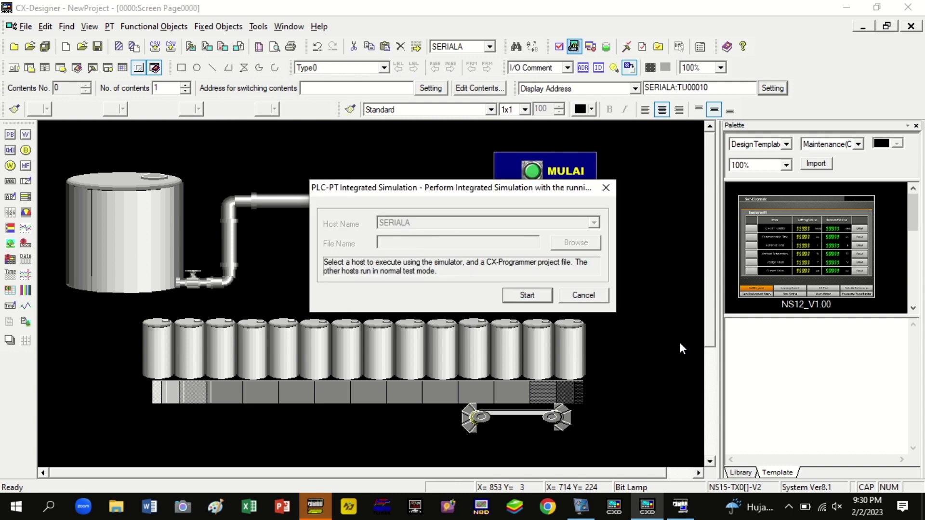
key("Return")
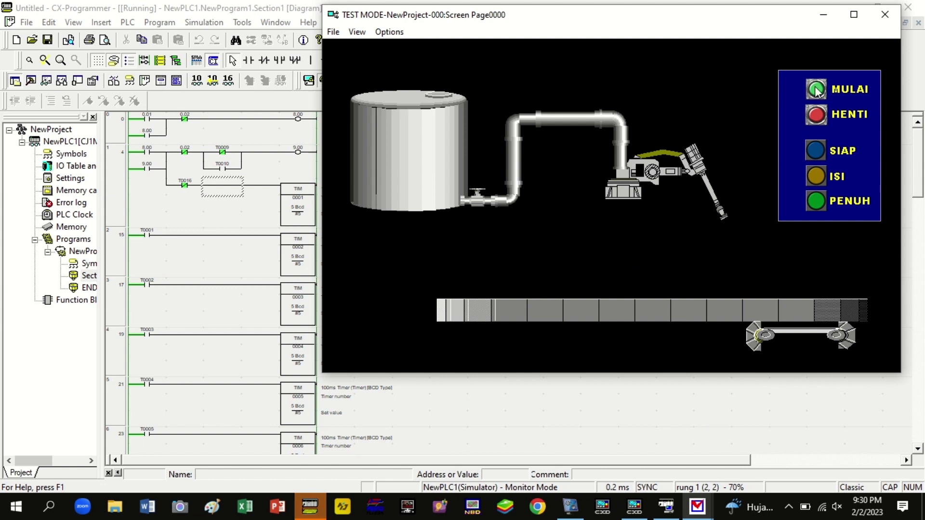
left_click(816, 90)
left_click(899, 10)
left_click(424, 285)
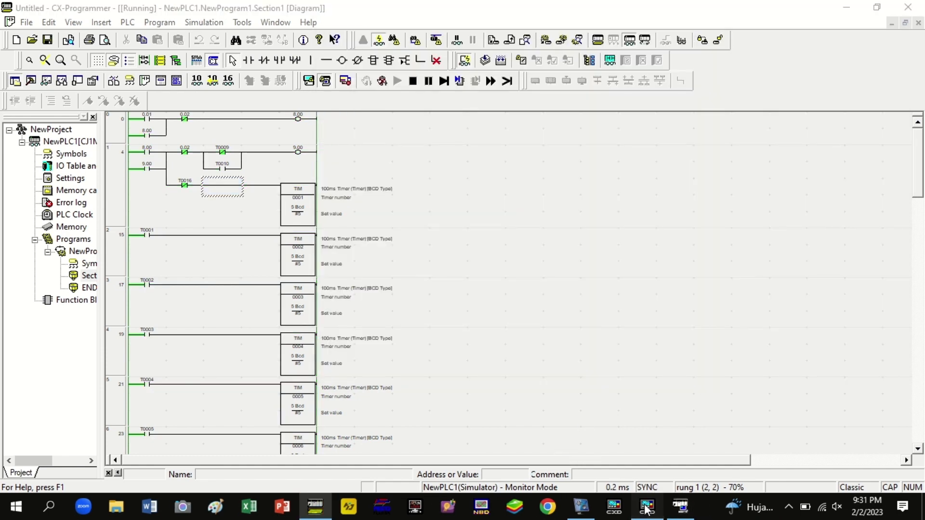
Back in CX-Designer, duplicate the MULAI label above the pipe and change its text to MESIN PENGISIAN CAIRAN KIMIA OTOMATIS
left_click(647, 508)
left_click(556, 171)
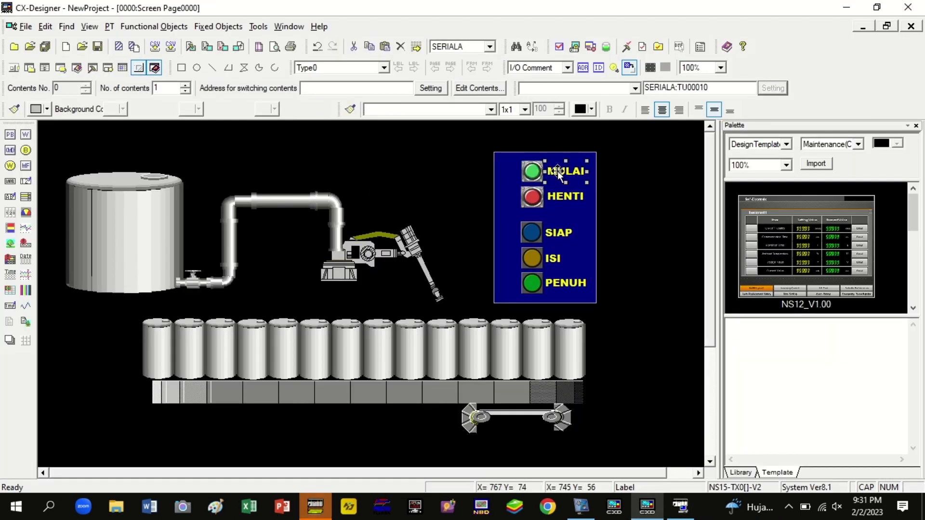
left_click_drag(570, 177, 458, 173)
double_click(345, 150)
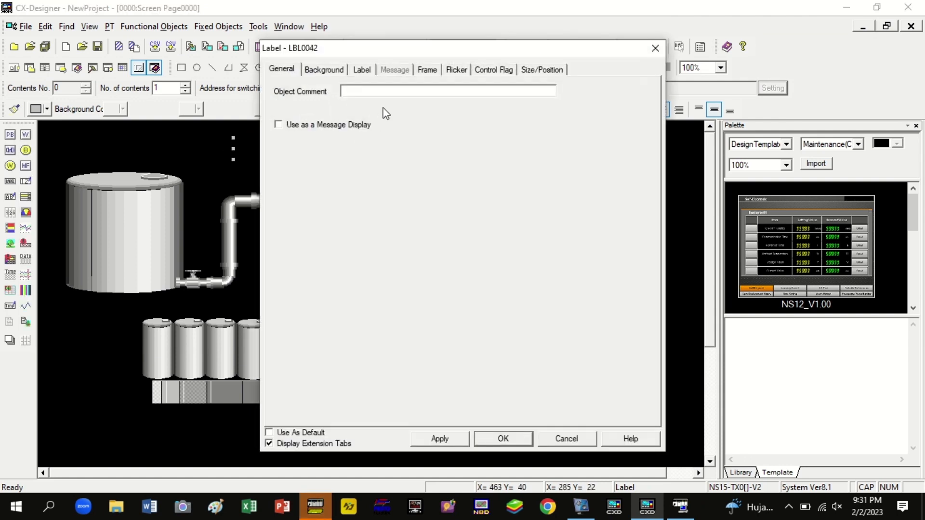
left_click(362, 70)
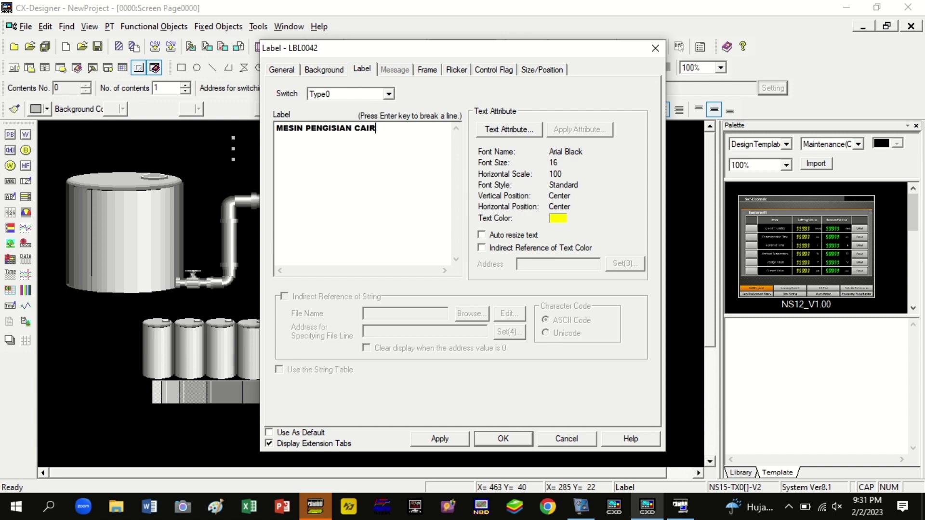
type("MESIN PENGISIAN CAIRAN KIMIA OTOMATIS")
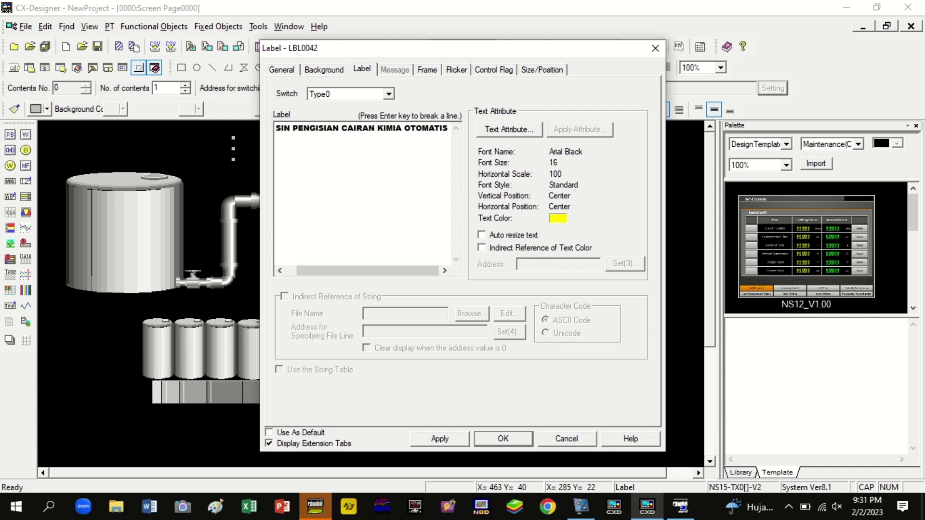
left_click(503, 438)
Widen the title label toward the tank and set its font size to 18
left_click_drag(234, 148, 123, 147)
double_click(294, 148)
left_click(361, 69)
left_click(501, 141)
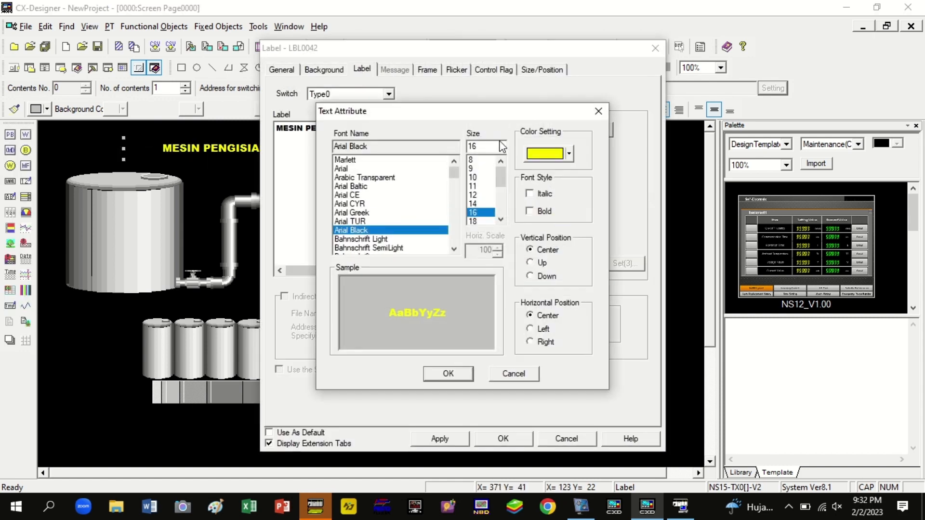
left_click(474, 213)
left_click(448, 374)
left_click(503, 438)
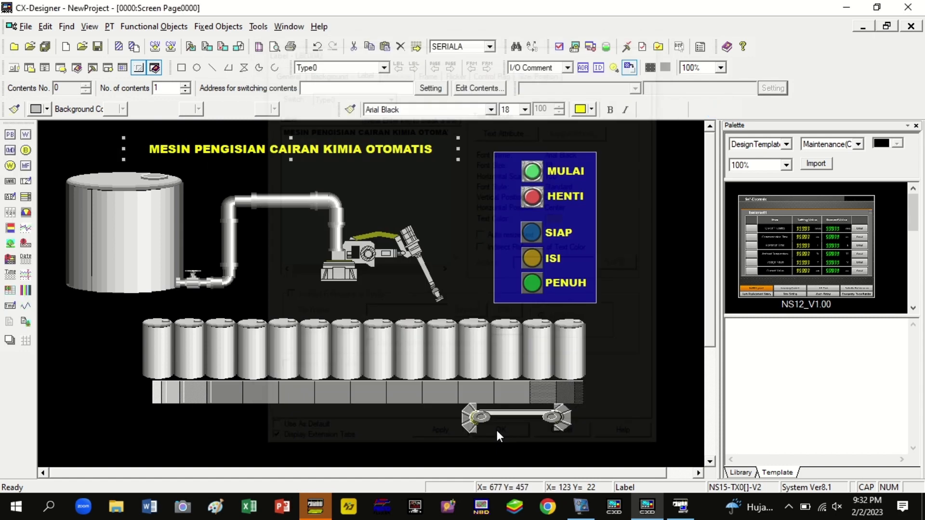
Set the title label's font size to 27
double_click(352, 151)
left_click(363, 71)
left_click(504, 131)
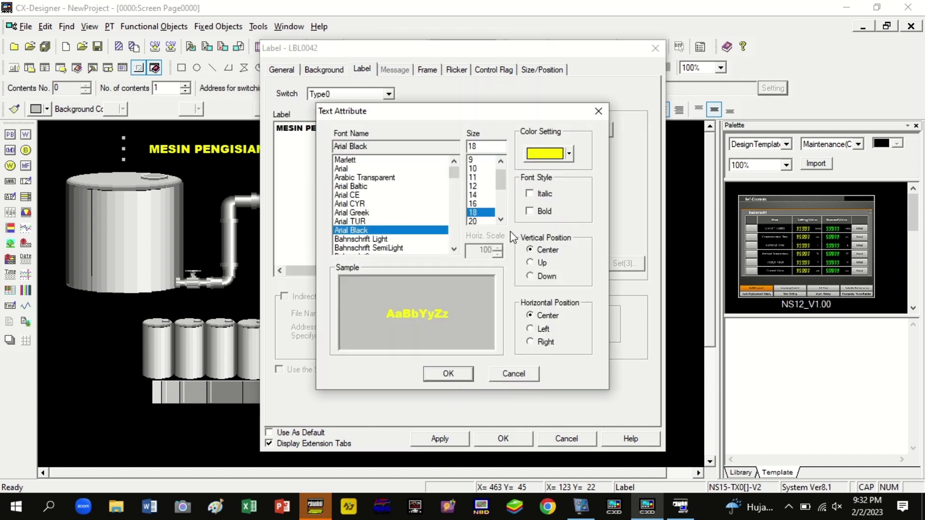
key("BackSpace")
key("BackSpace")
type("27")
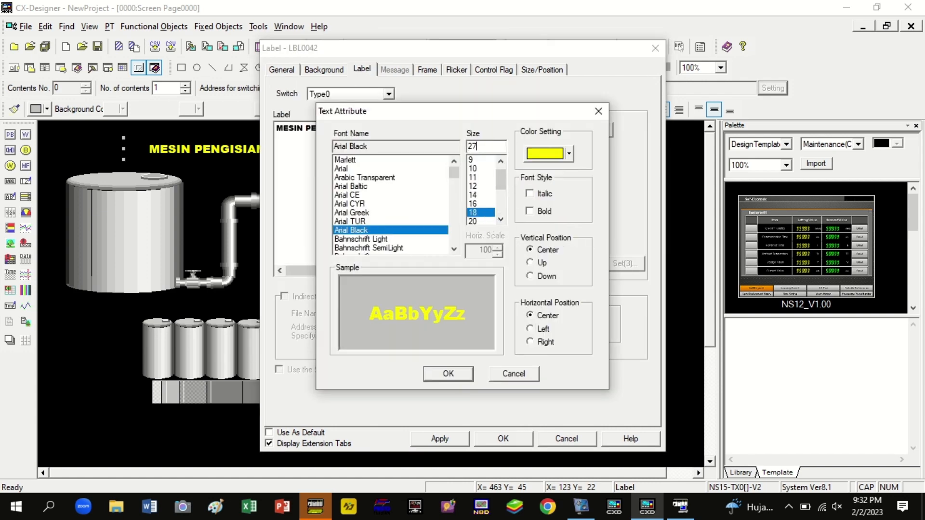
key("Return")
left_click(501, 439)
Widen the title label on both sides to fit its full text and move it below the conveyor
left_click_drag(123, 149, 87, 149)
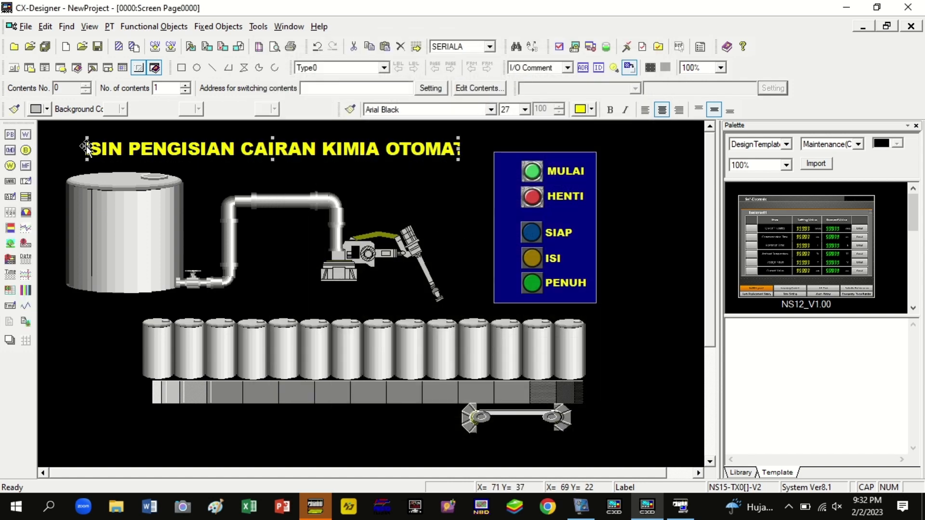
left_click_drag(458, 149, 490, 152)
left_click_drag(87, 149, 61, 149)
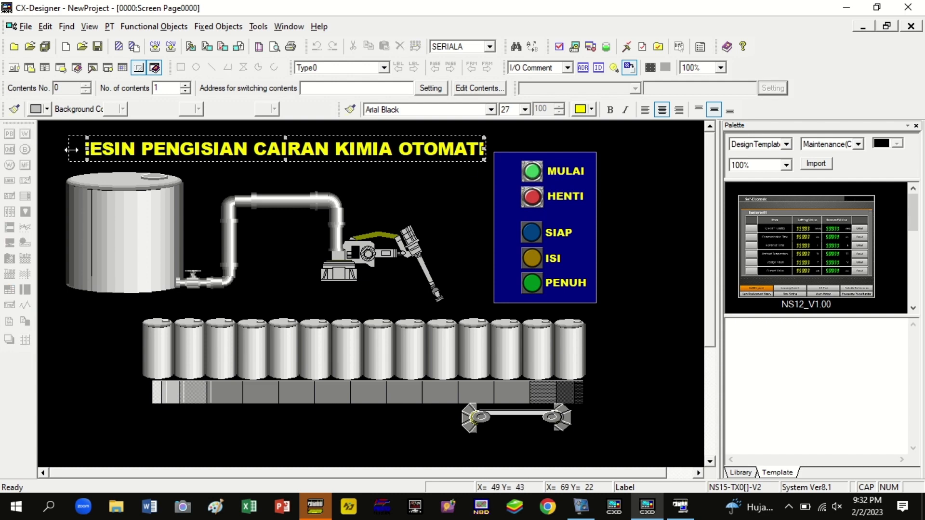
left_click(681, 208)
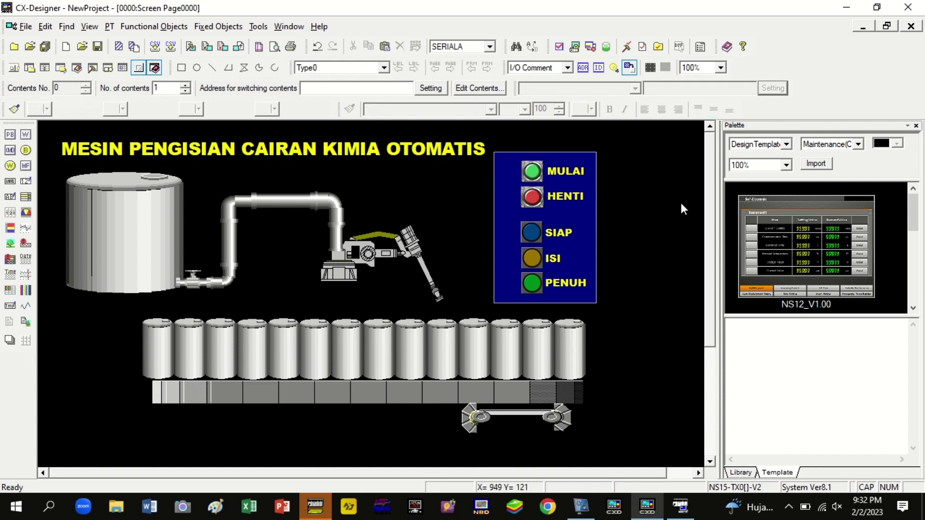
scroll(530, 246, "down", 1)
left_click_drag(276, 137, 363, 439)
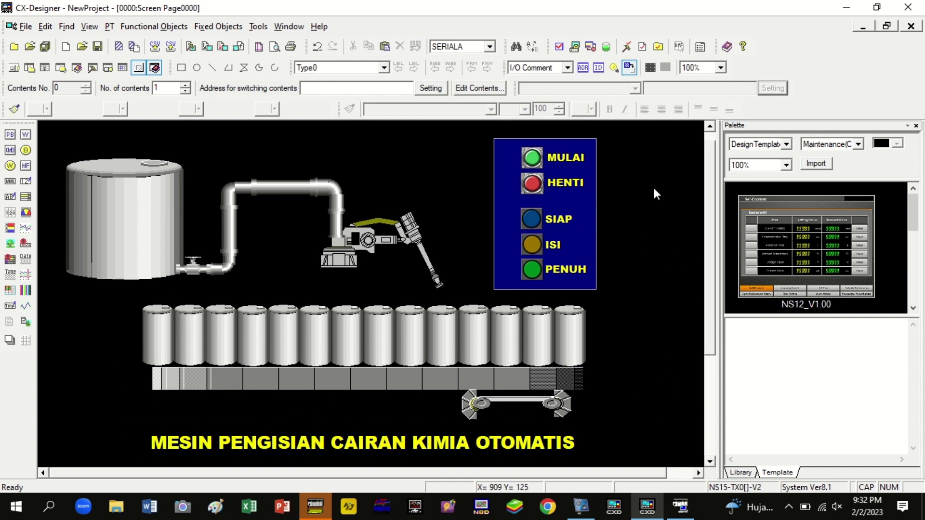
Save the screen changes, start the integrated simulation, and enlarge the test window downward to show the whole title
left_click(574, 47)
left_click(444, 272)
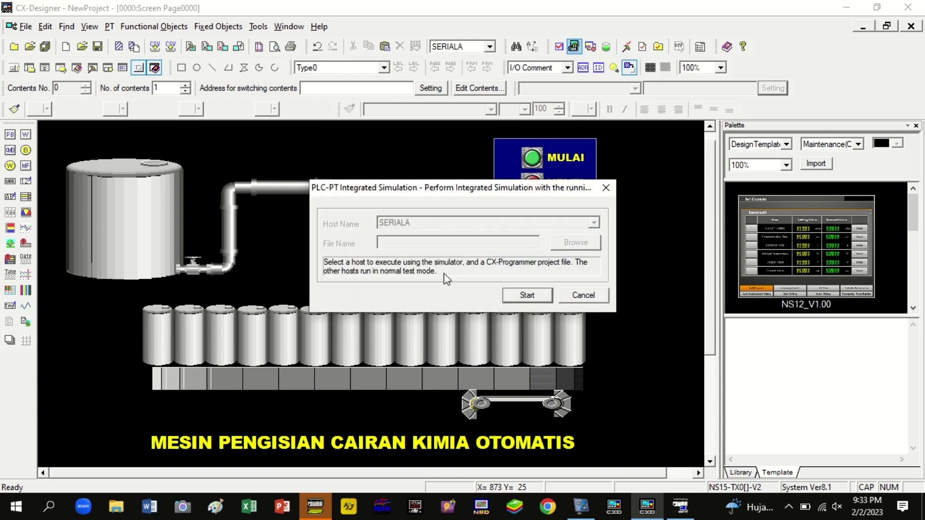
left_click(520, 295)
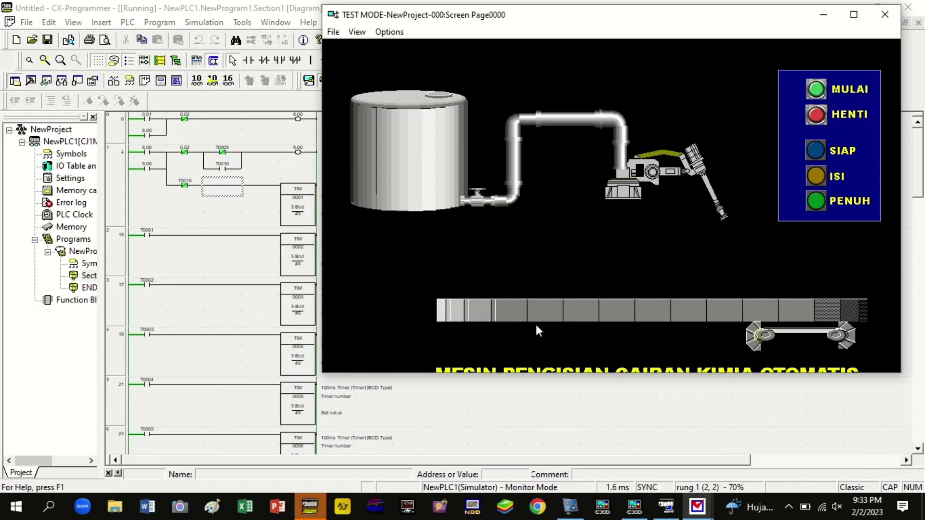
left_click_drag(619, 375, 621, 413)
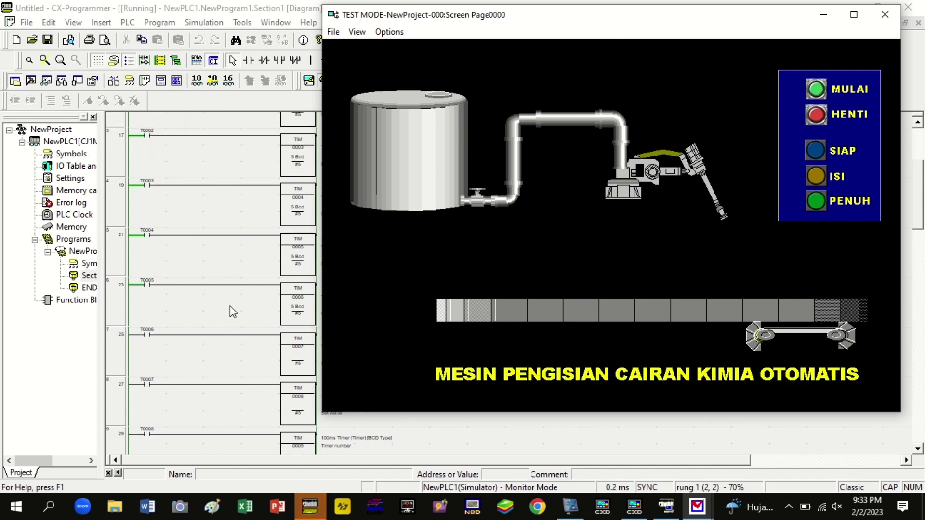
Start the filling cycle with MULAI and follow the timer rungs down the ladder as it runs
left_click(818, 88)
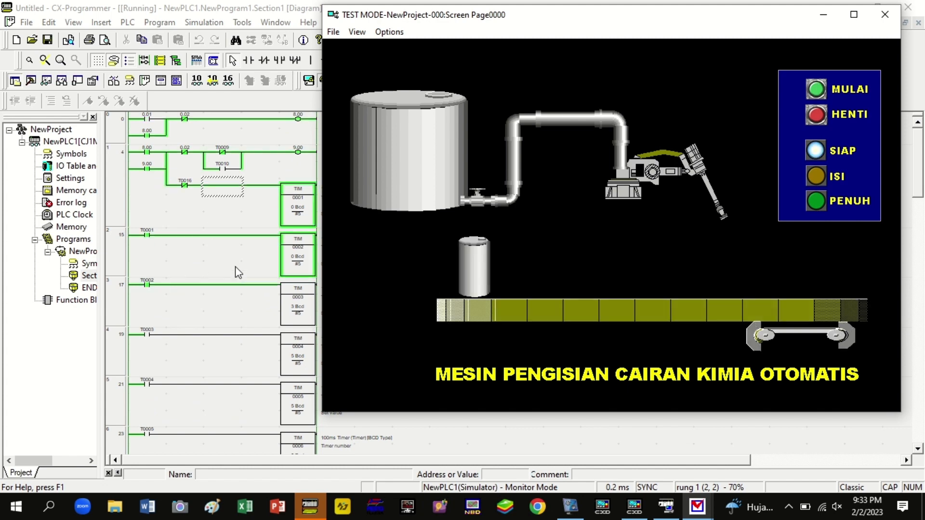
scroll(222, 272, "down", 5)
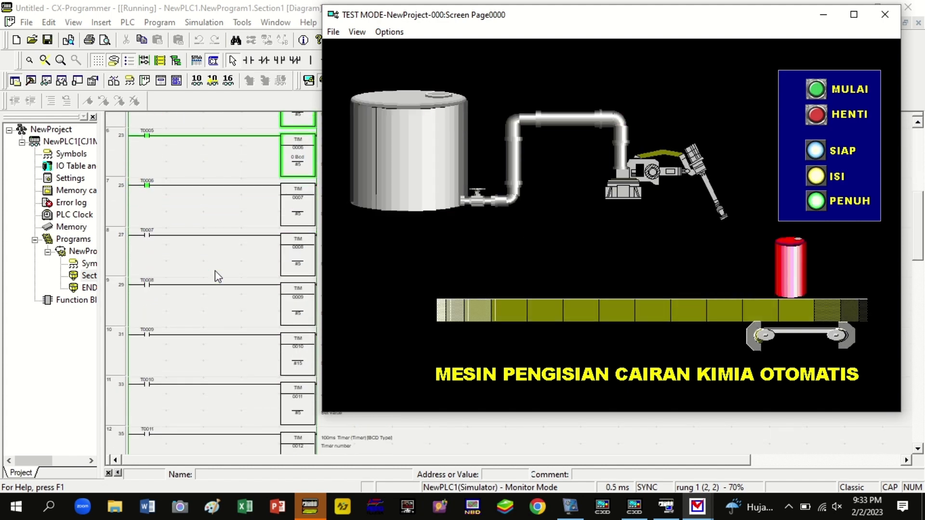
scroll(215, 271, "down", 6)
scroll(215, 272, "down", 5)
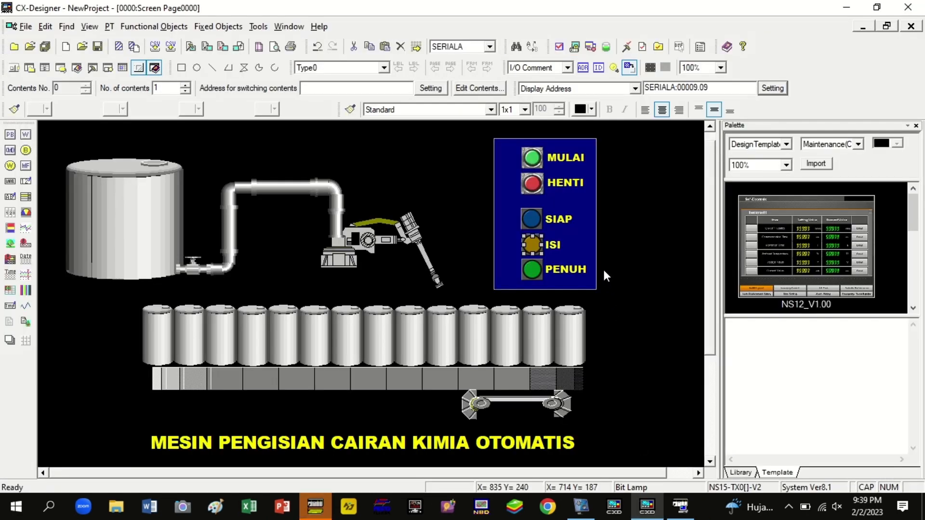
Check the display address in the yellow ISI lamp's properties
double_click(529, 248)
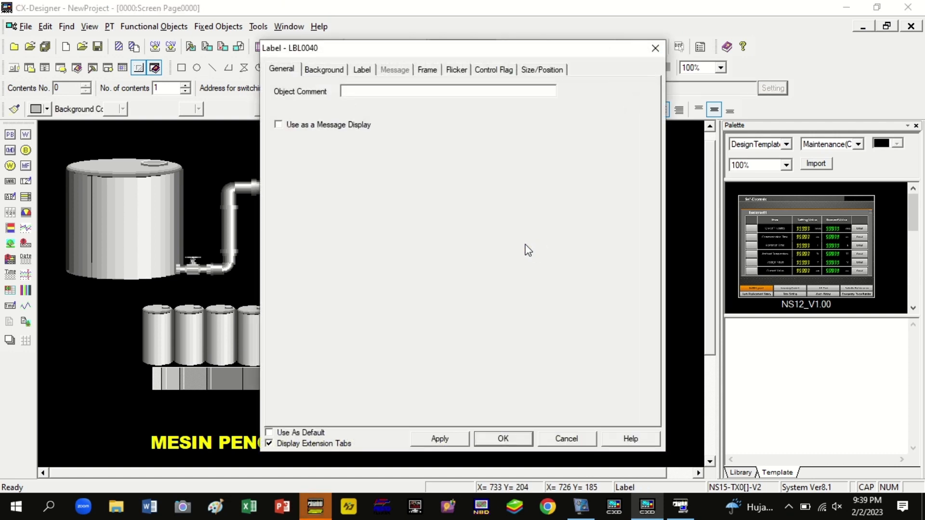
left_click(655, 48)
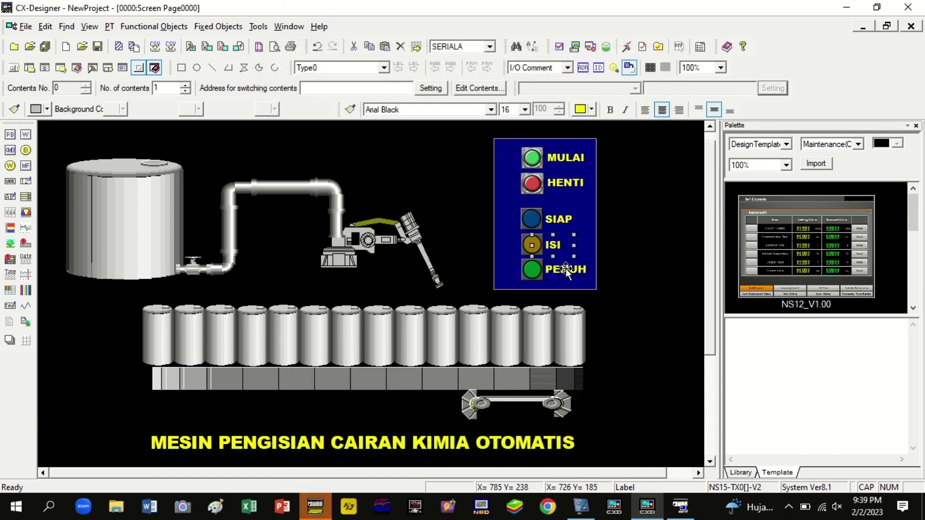
left_click(529, 245)
double_click(529, 245)
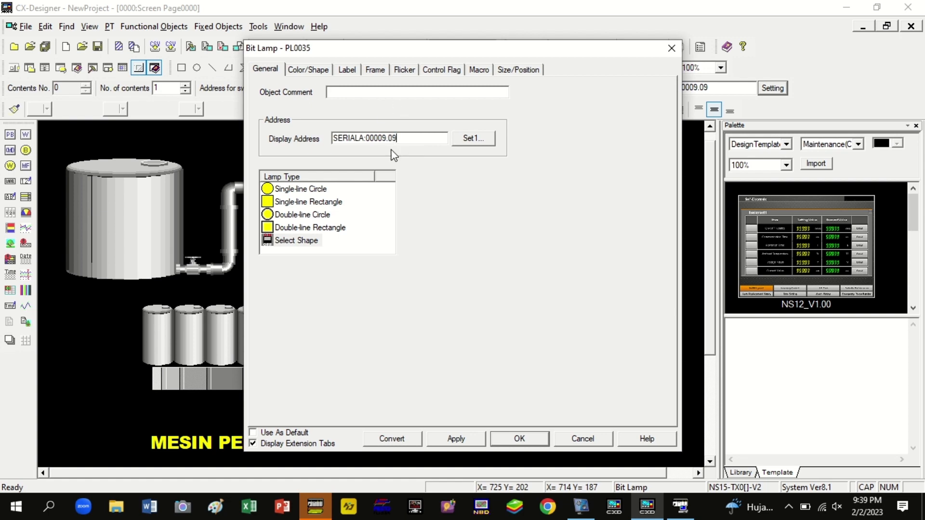
left_click(515, 437)
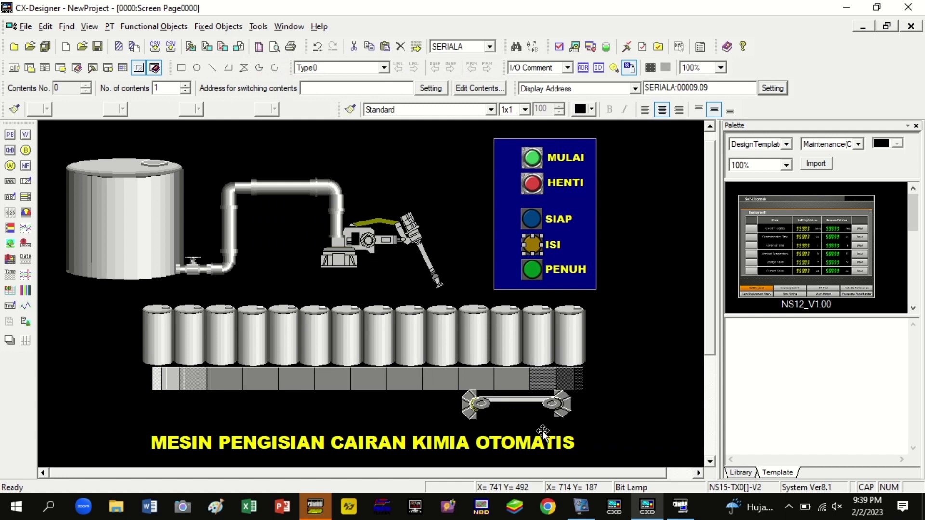
Save all screen changes, restart the PLC-PT integrated simulation, and bring the test-mode screen to the front
left_click(573, 46)
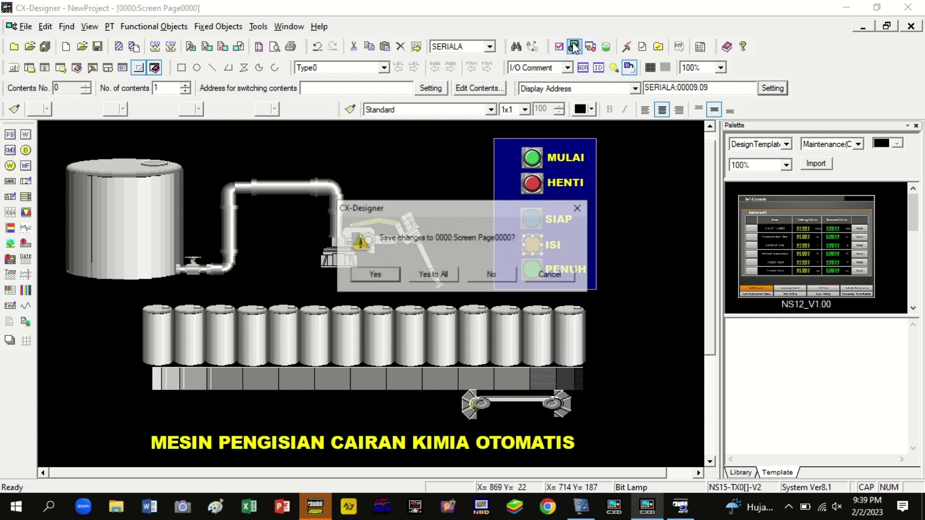
left_click(424, 279)
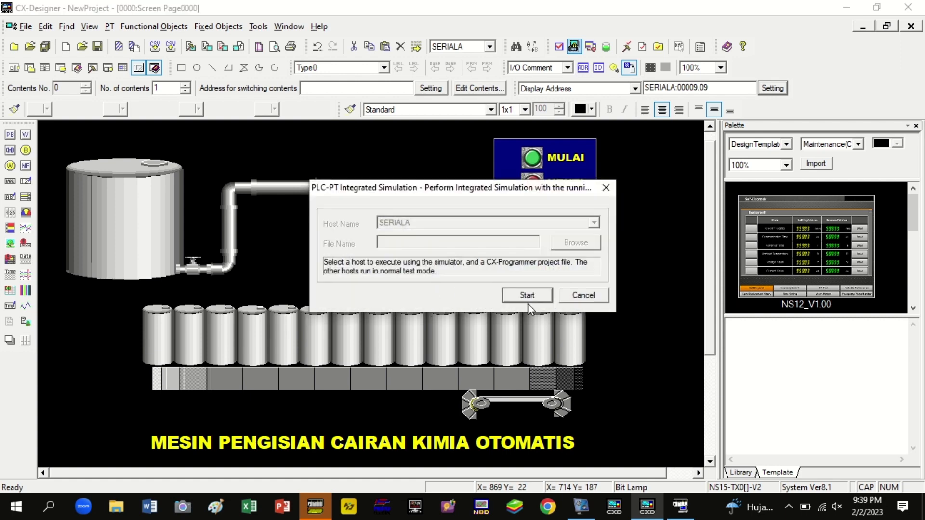
left_click(523, 295)
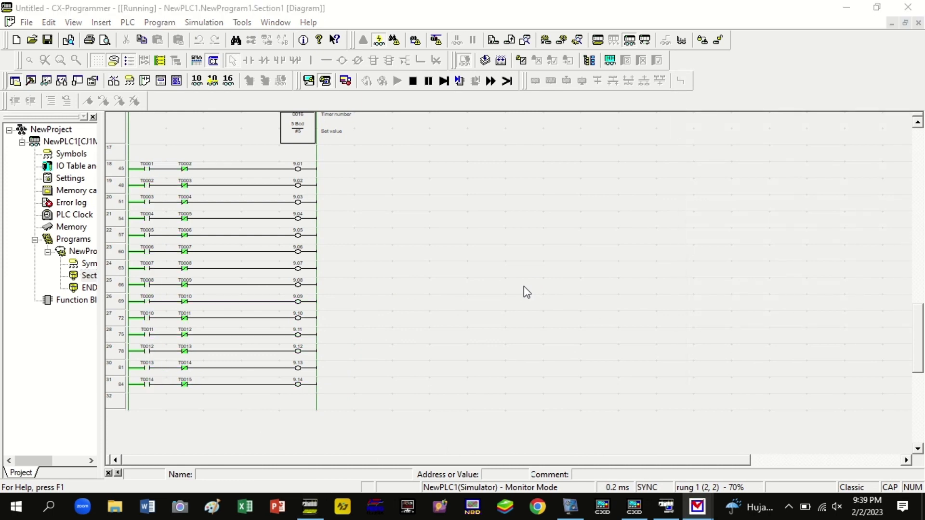
mouse_move(698, 505)
left_click(709, 466)
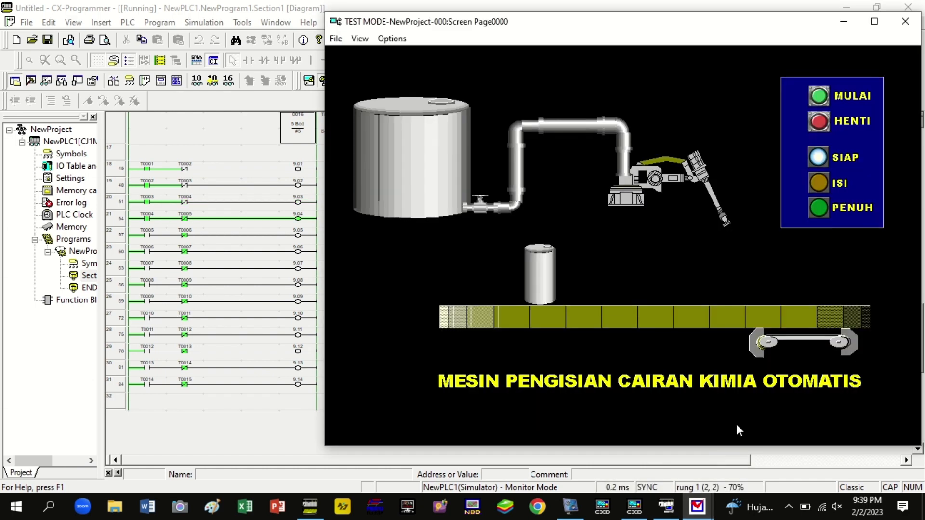